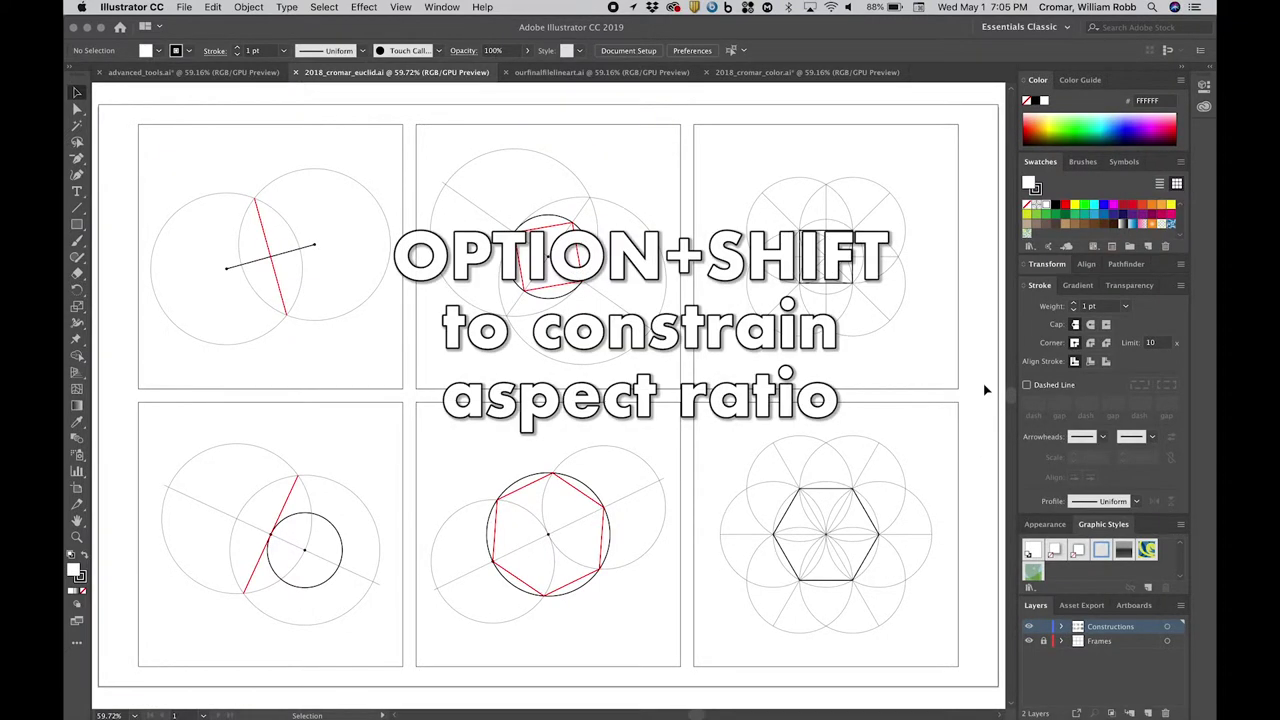
- Look through the ourfinalfilelineart.ai, 2018_cromar_color.ai and advanced_tools.ai document tabs
left_click(612, 74)
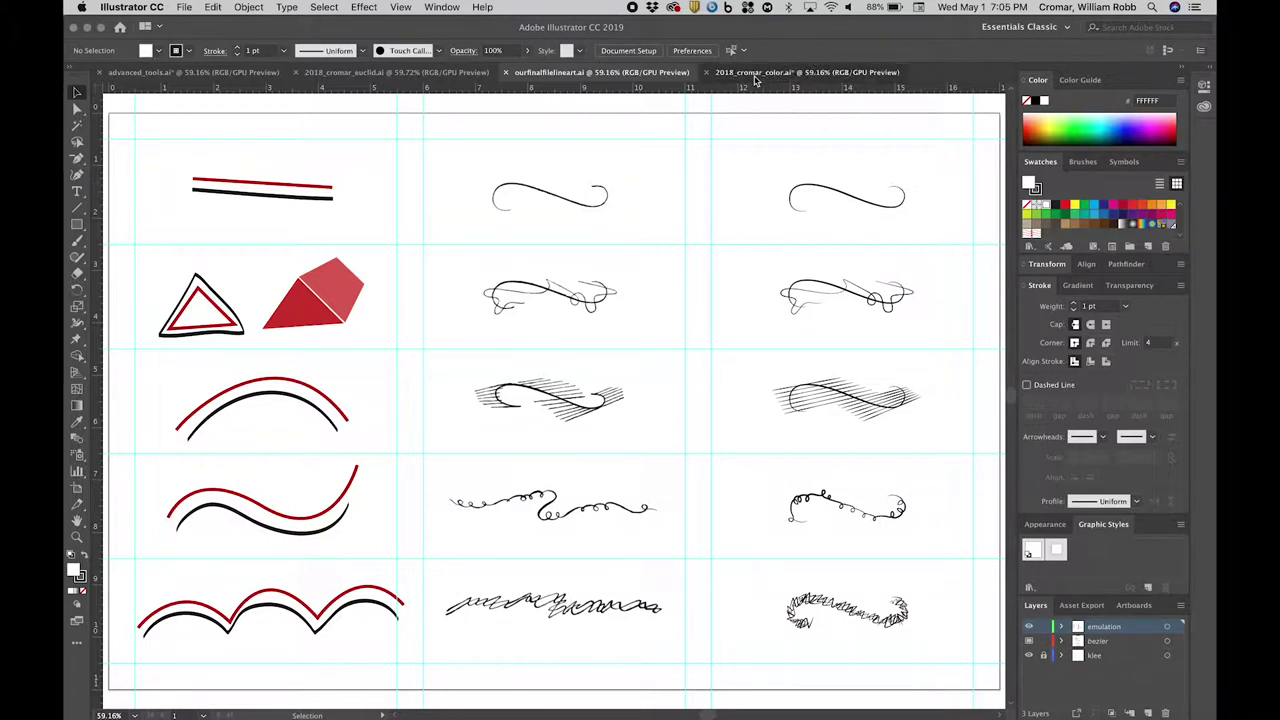
left_click(805, 72)
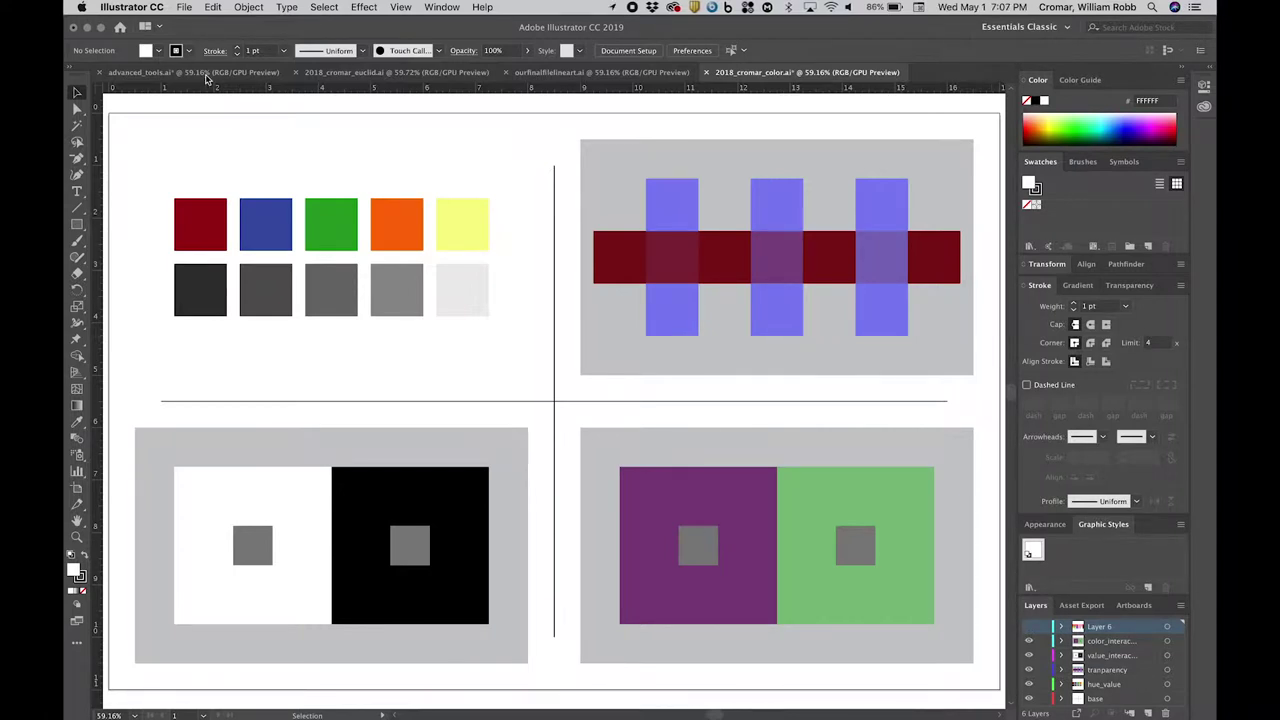
left_click(207, 76)
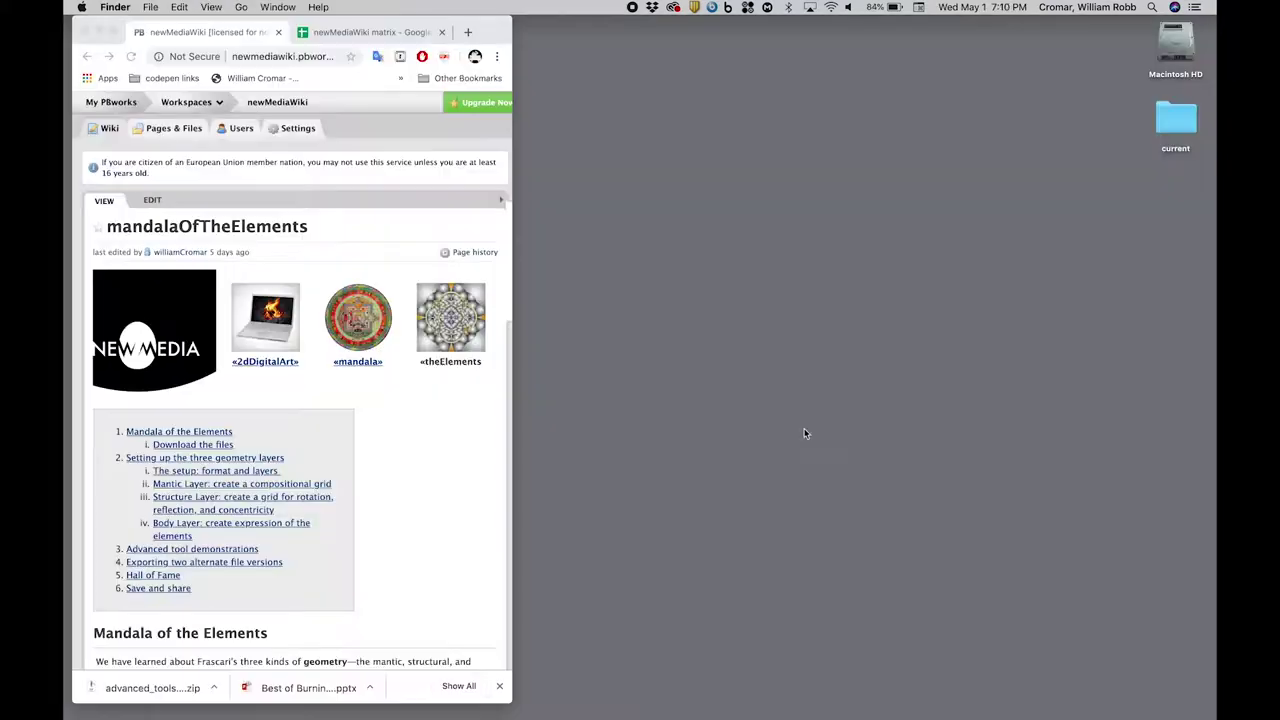
- Download the advanced tools demo zip to the desktop, unzip it, and open advanced_tools.ai
scroll(448, 501, "down", 5)
left_click(430, 478)
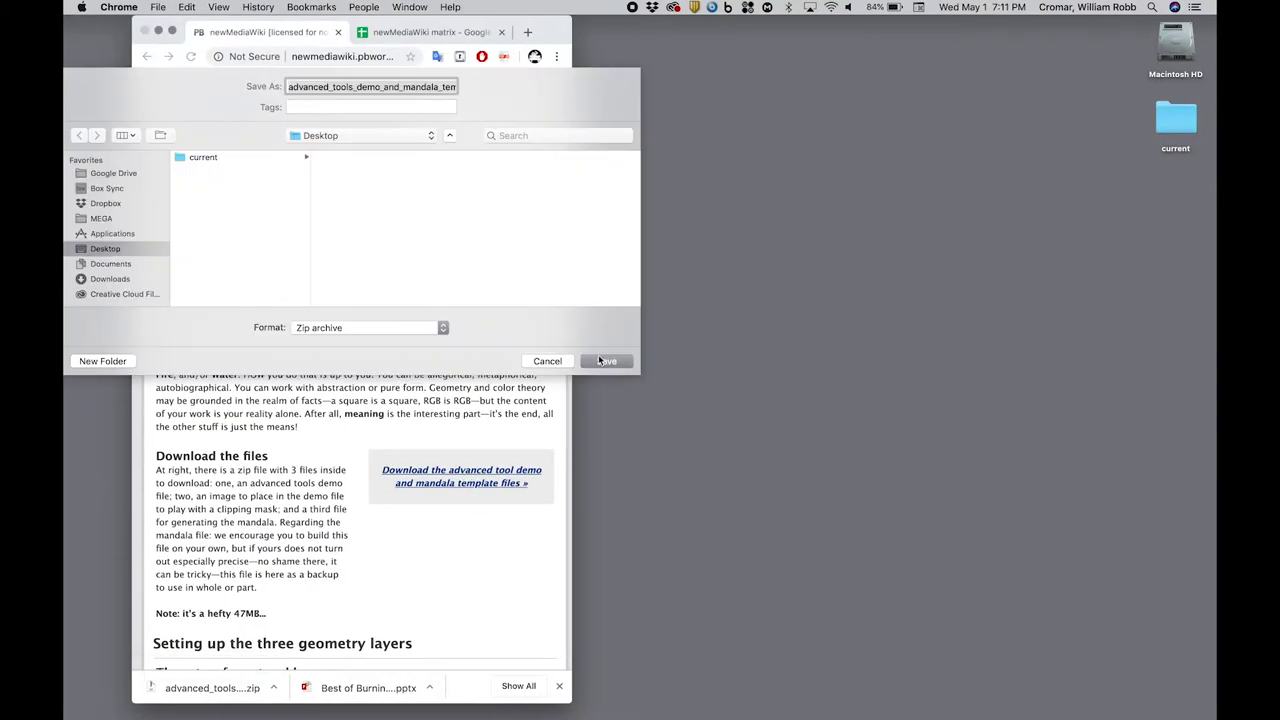
left_click(600, 361)
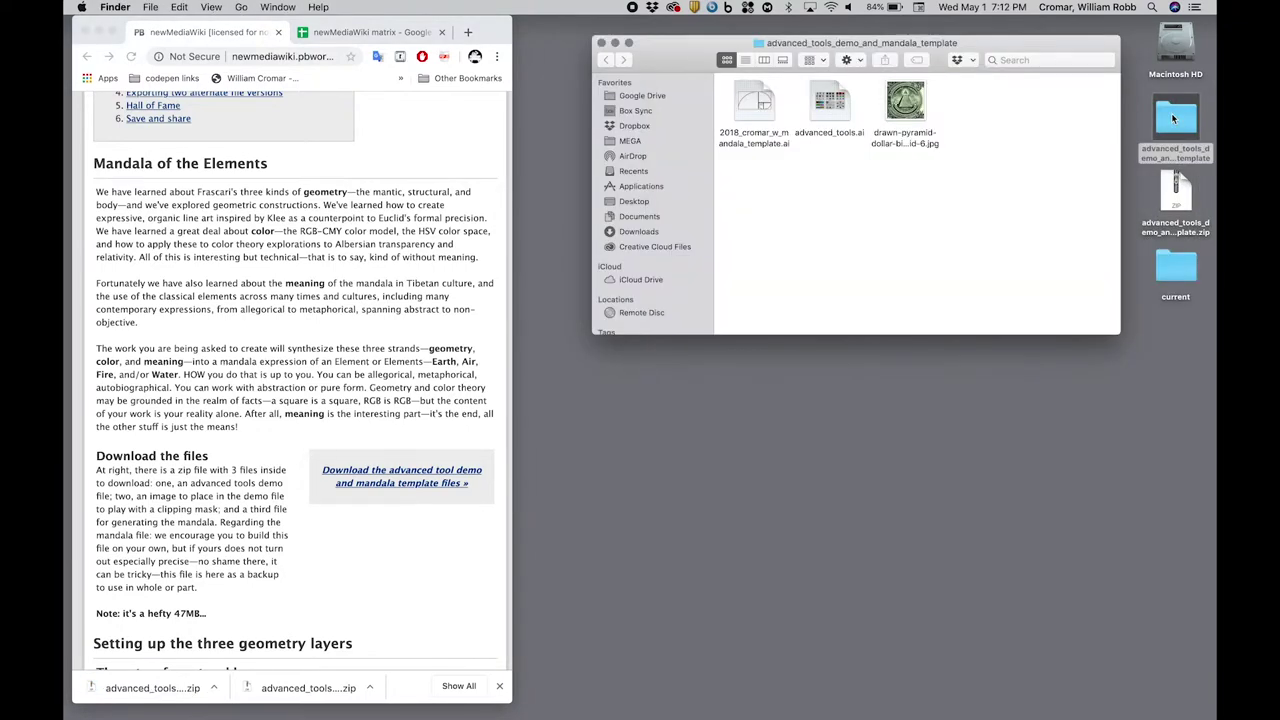
left_click(829, 104)
double_click(829, 104)
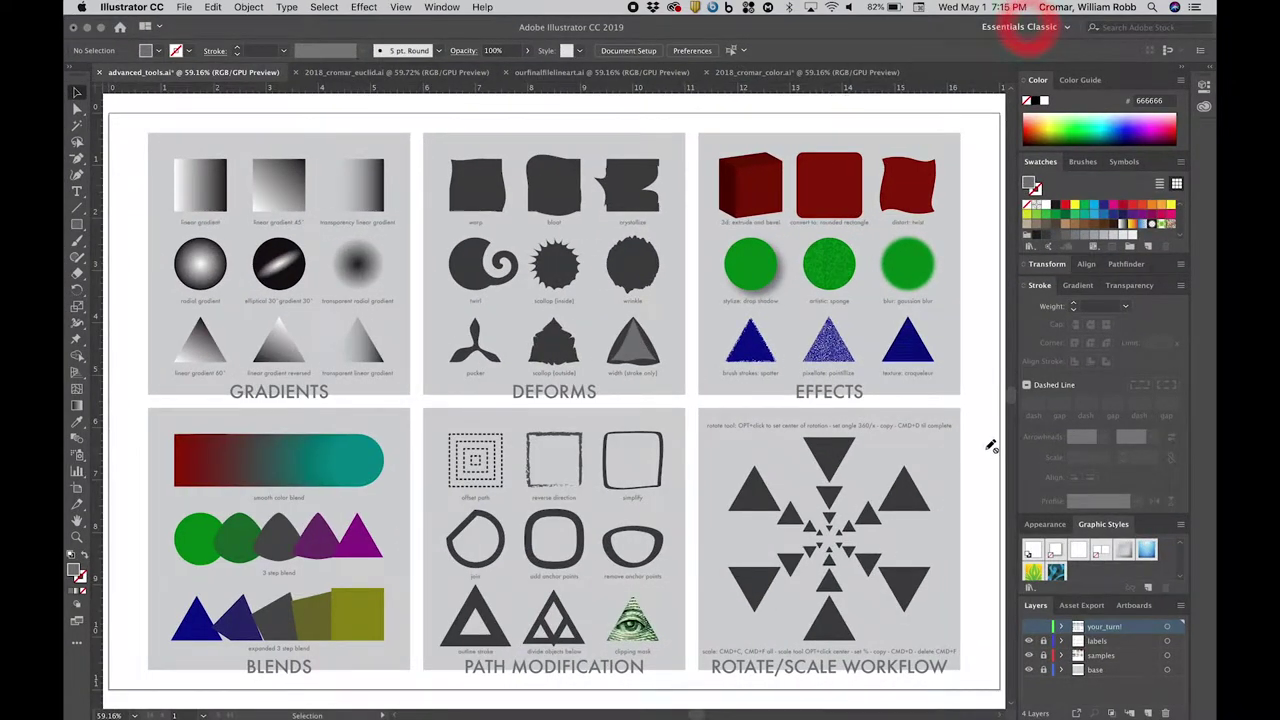
left_click(1106, 628)
left_click(1029, 626)
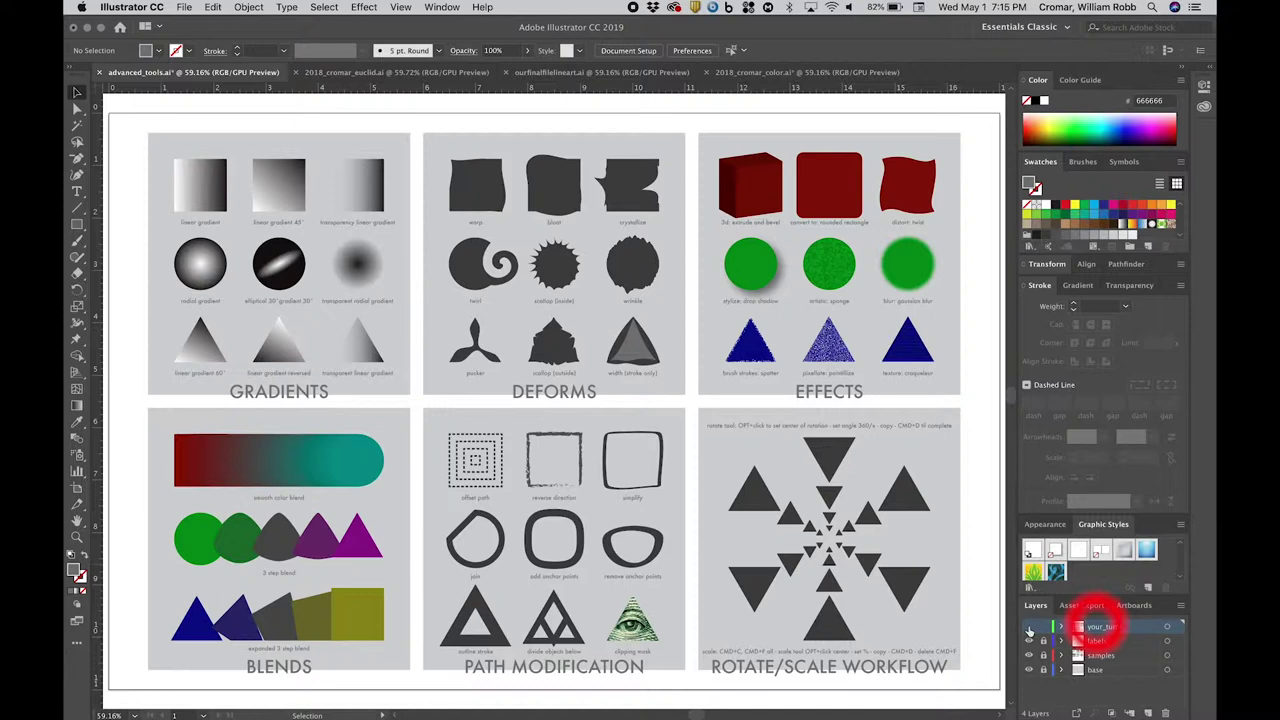
left_click(1029, 656)
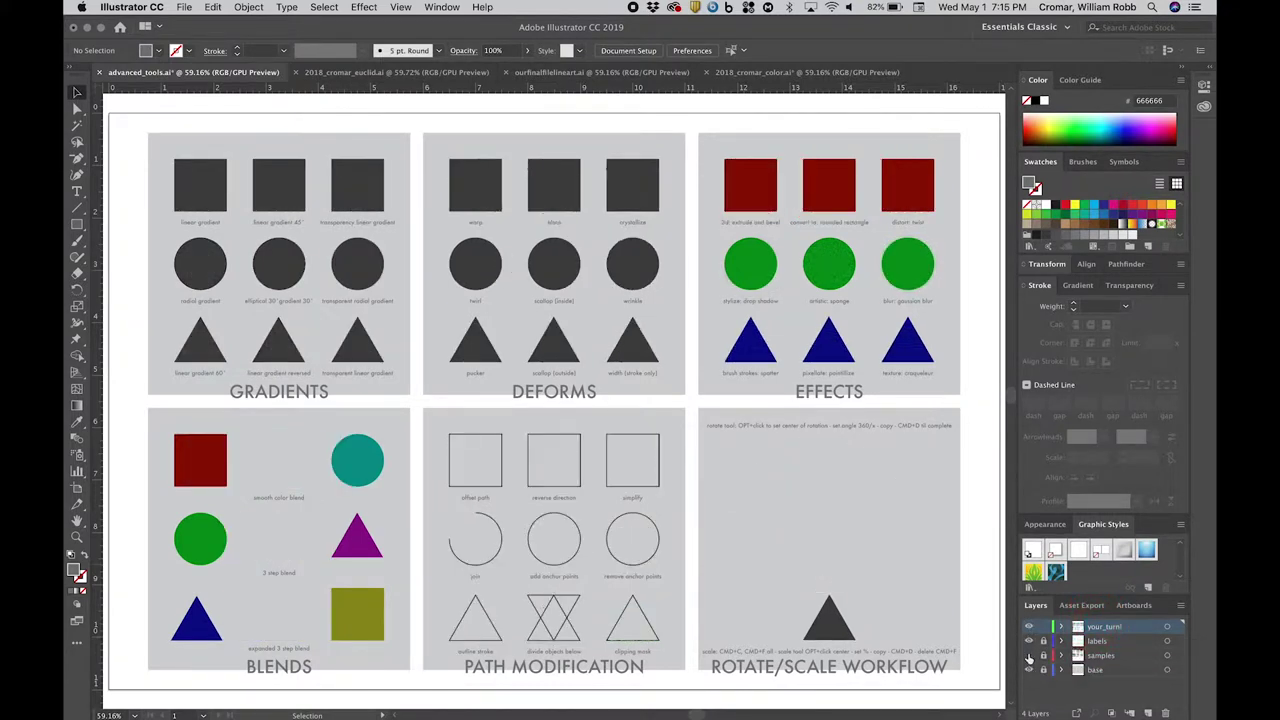
left_click(1029, 656)
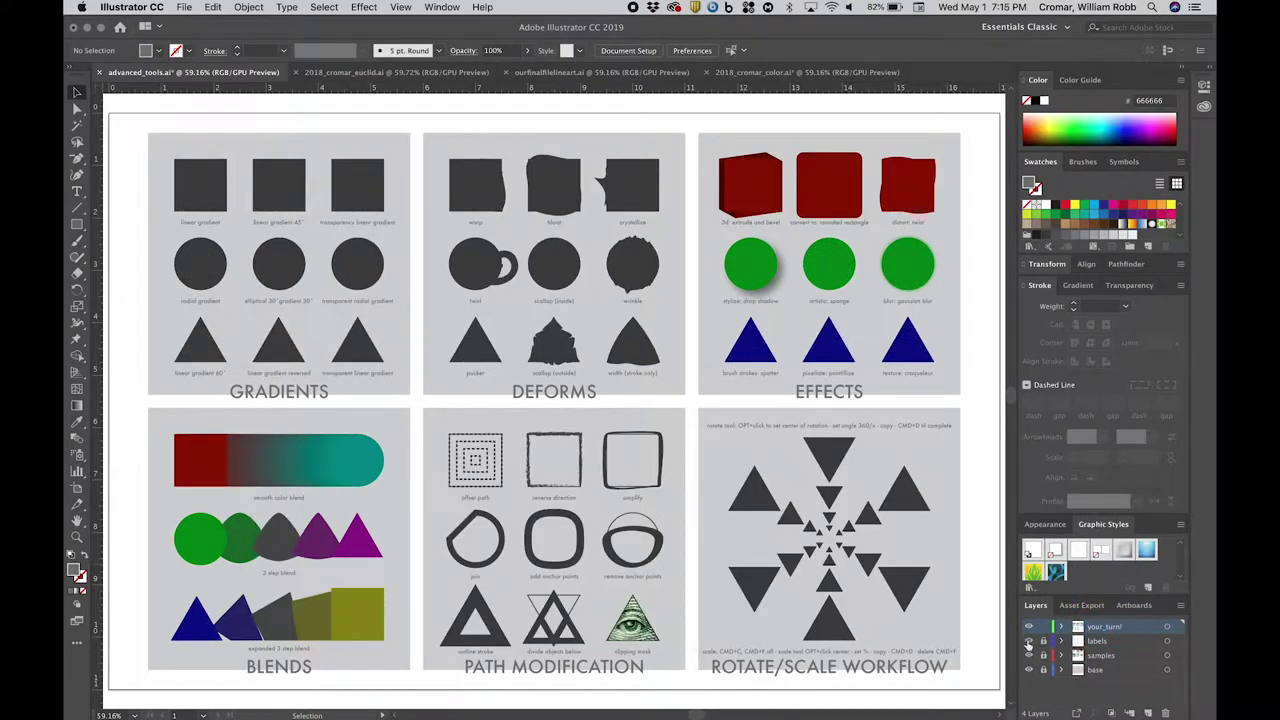
left_click(1029, 626)
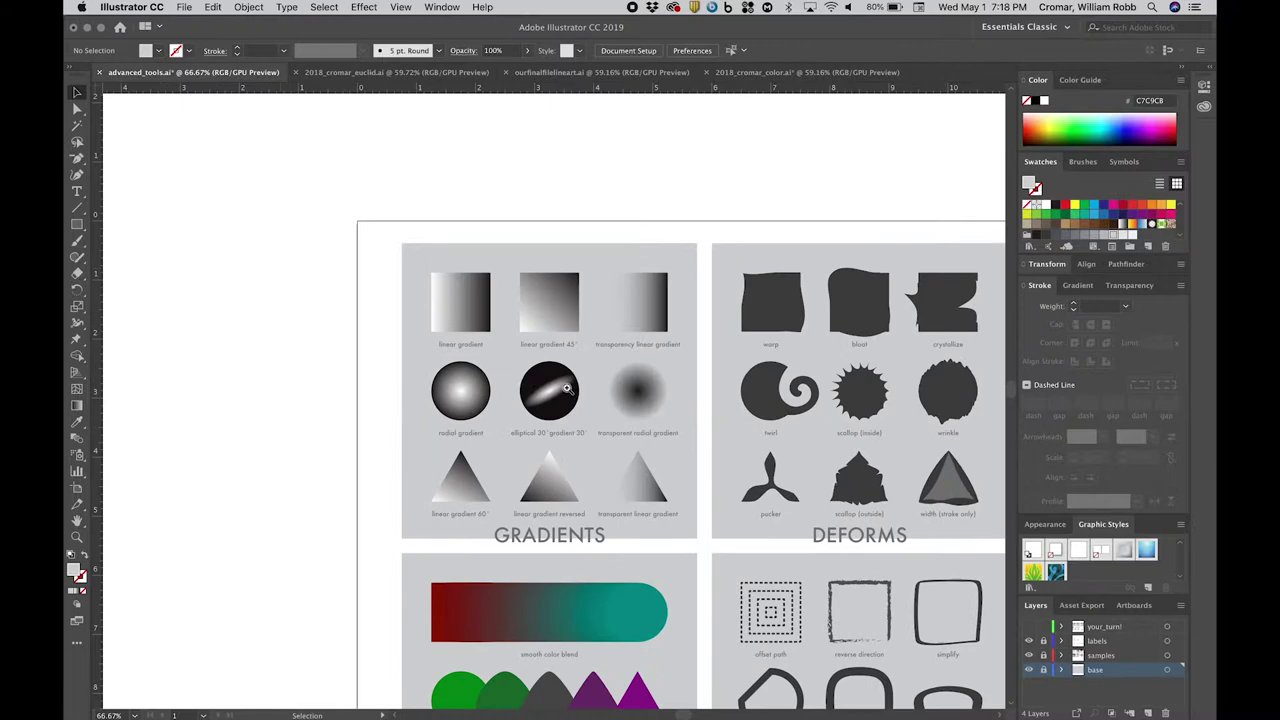
- Zoom into the gradient samples and select the linear gradient square
left_click(566, 388)
left_click(566, 388)
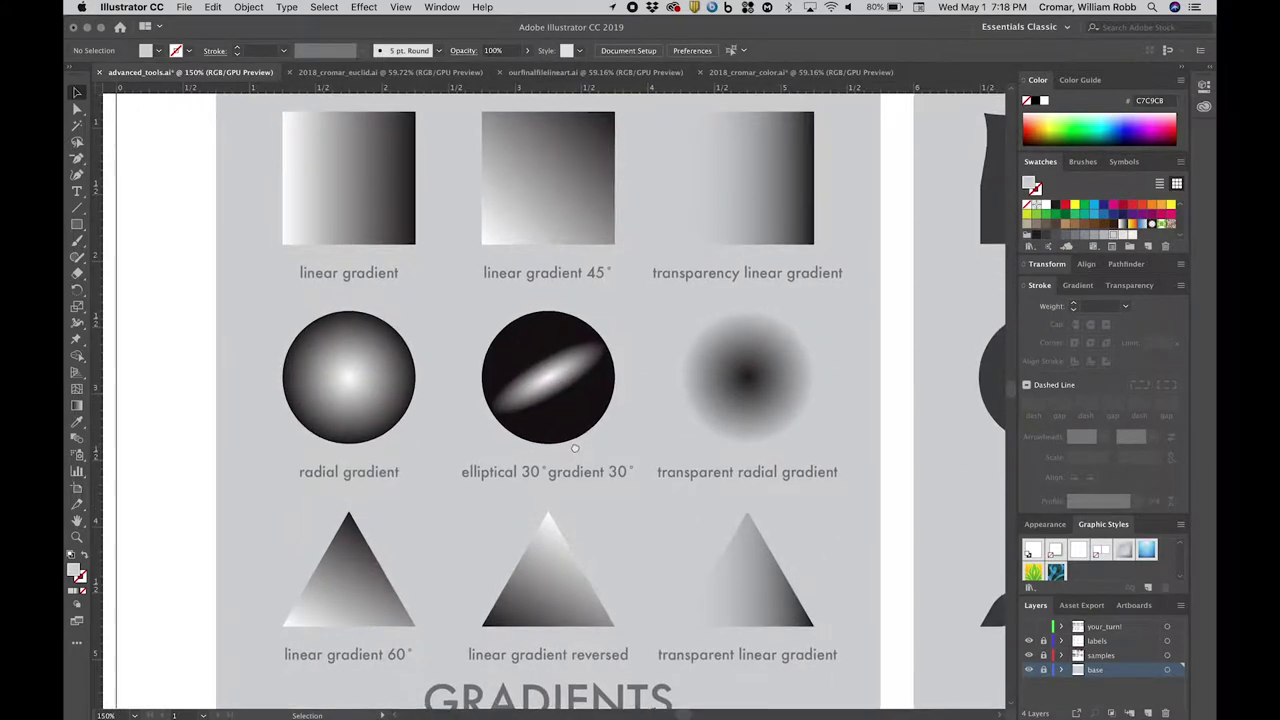
left_click(1040, 165)
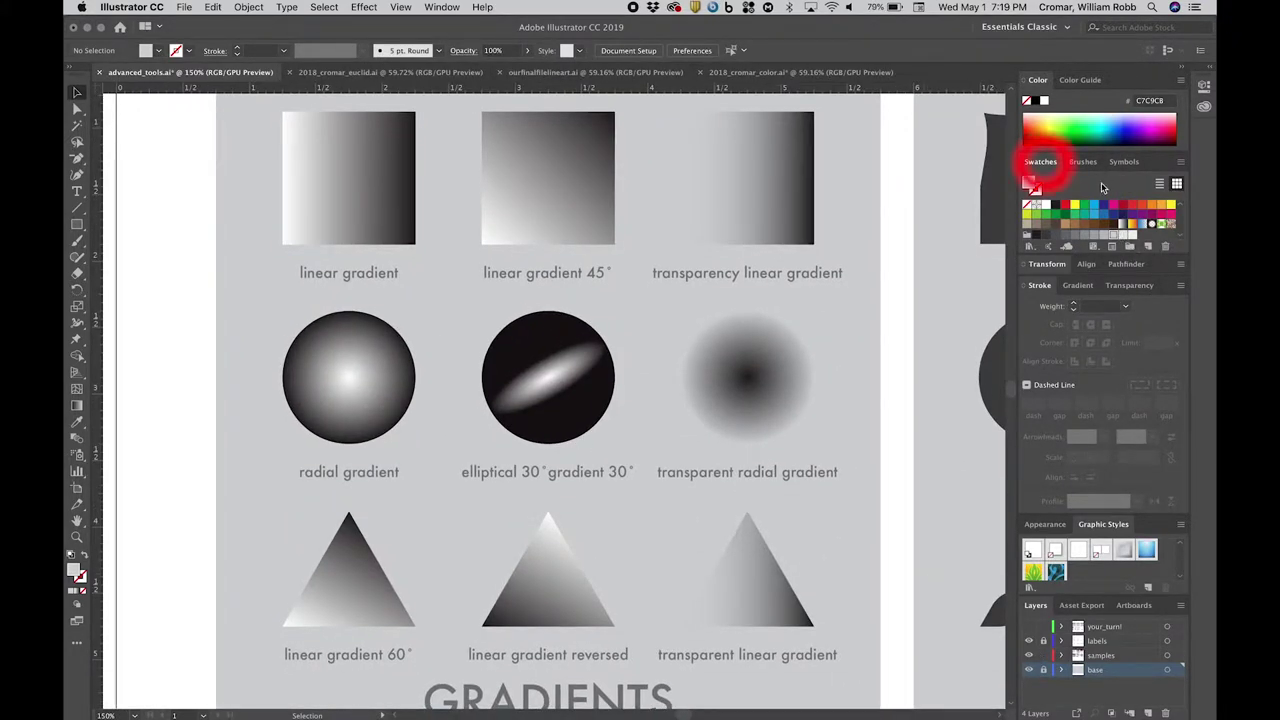
left_click(1128, 222)
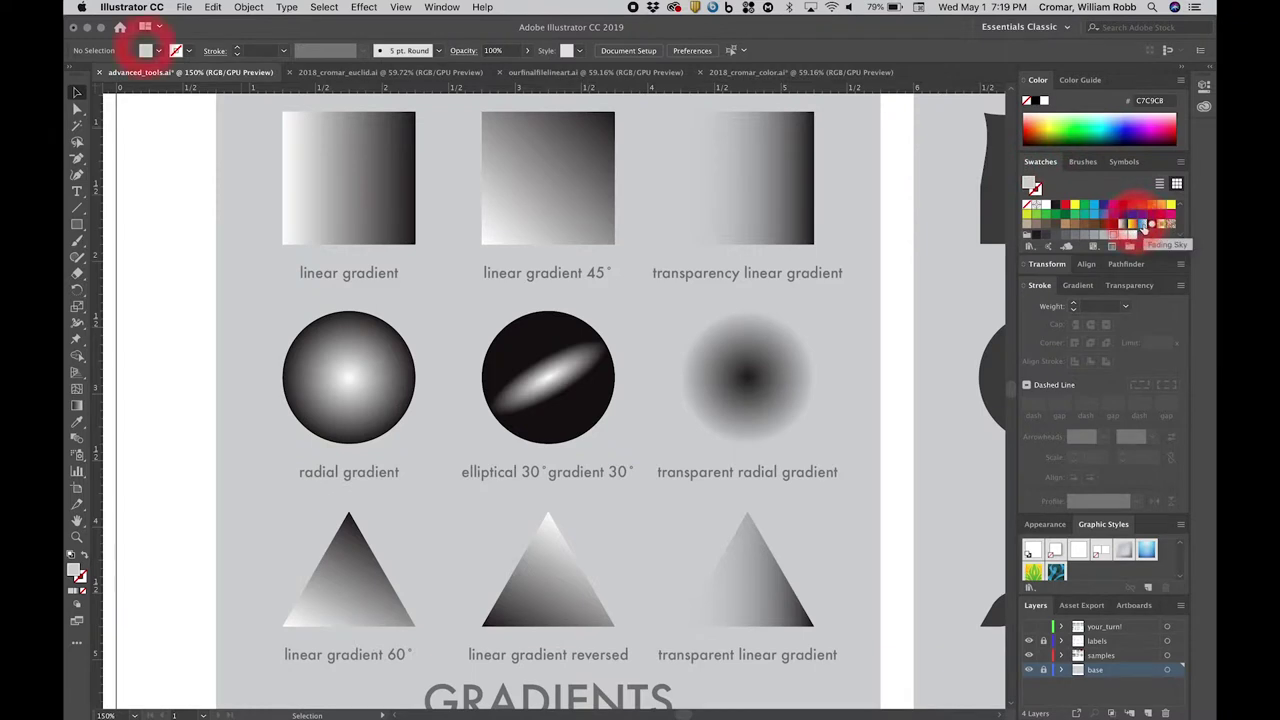
left_click(145, 48)
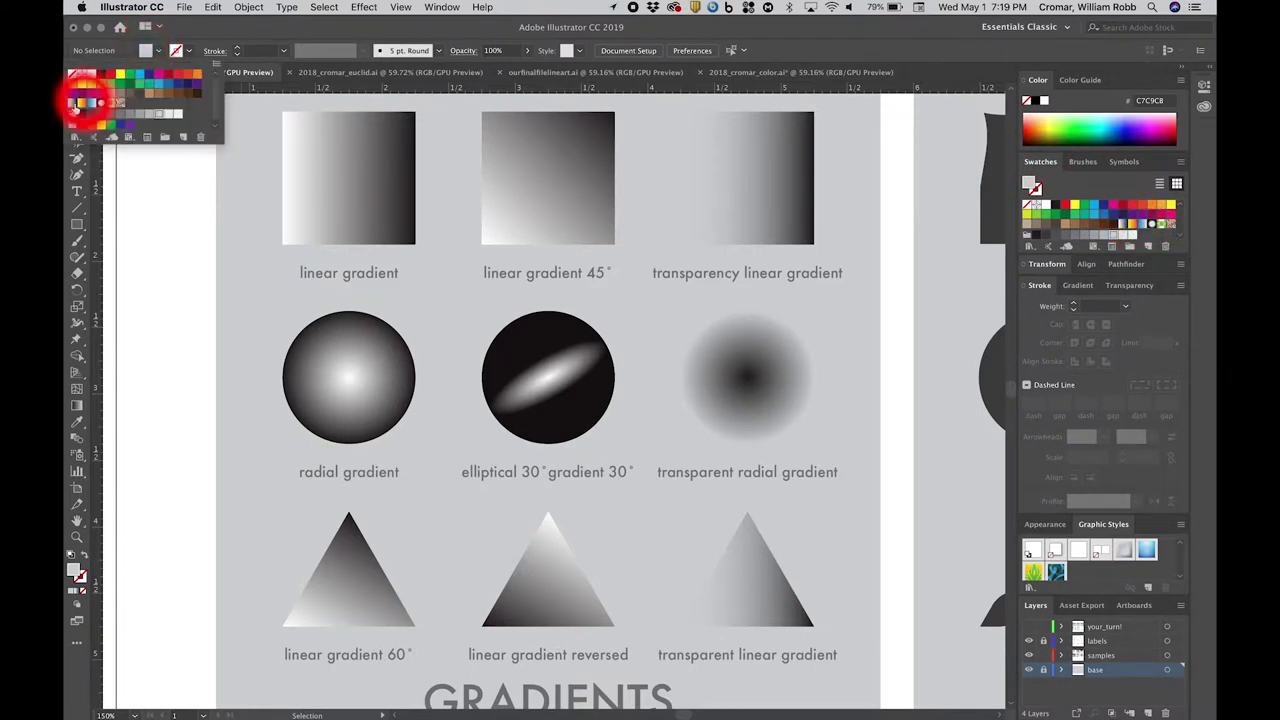
left_click(170, 30)
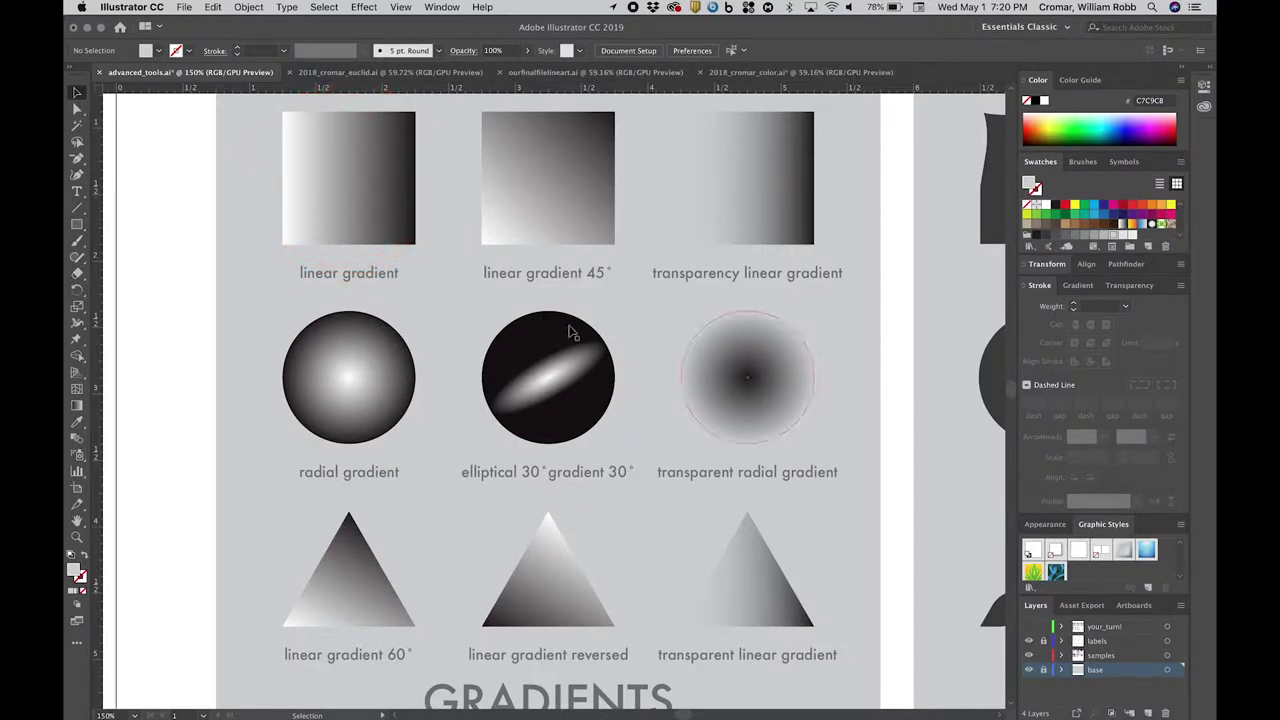
left_click(400, 224)
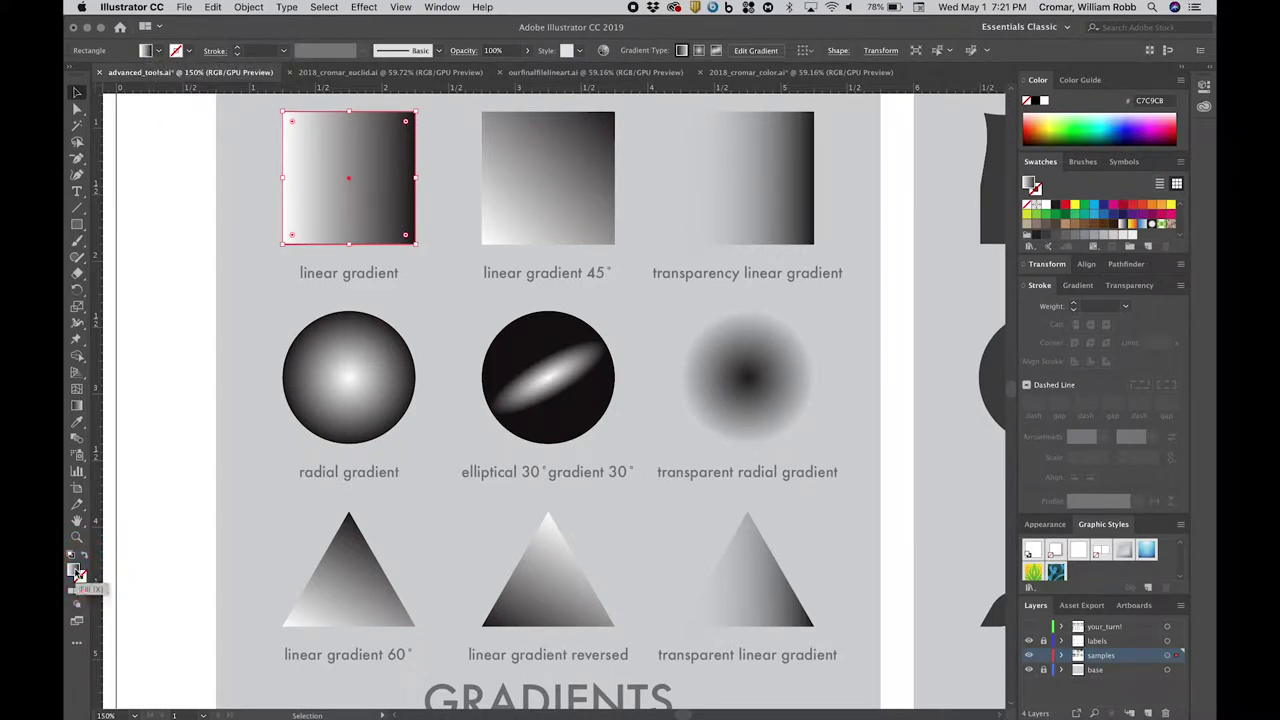
- In the Gradient panel, try Reverse, Radial and Freeform on the square's fill
left_click(78, 591)
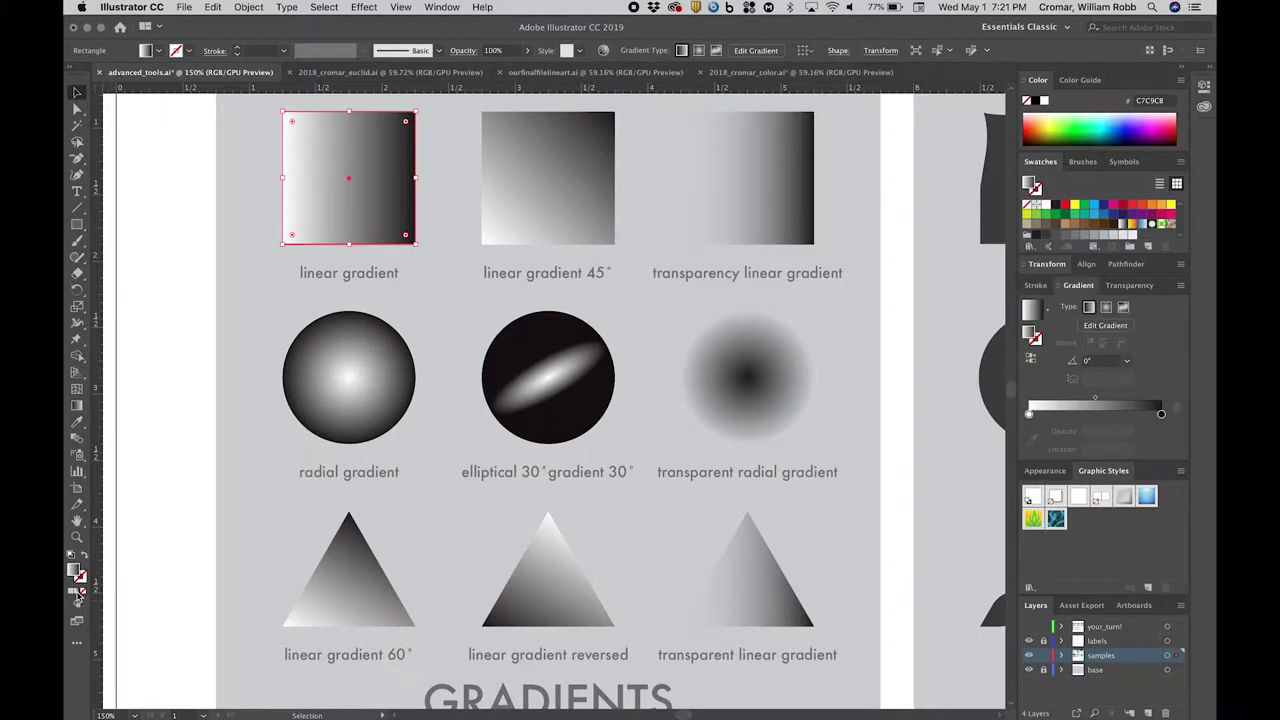
left_click(1075, 285)
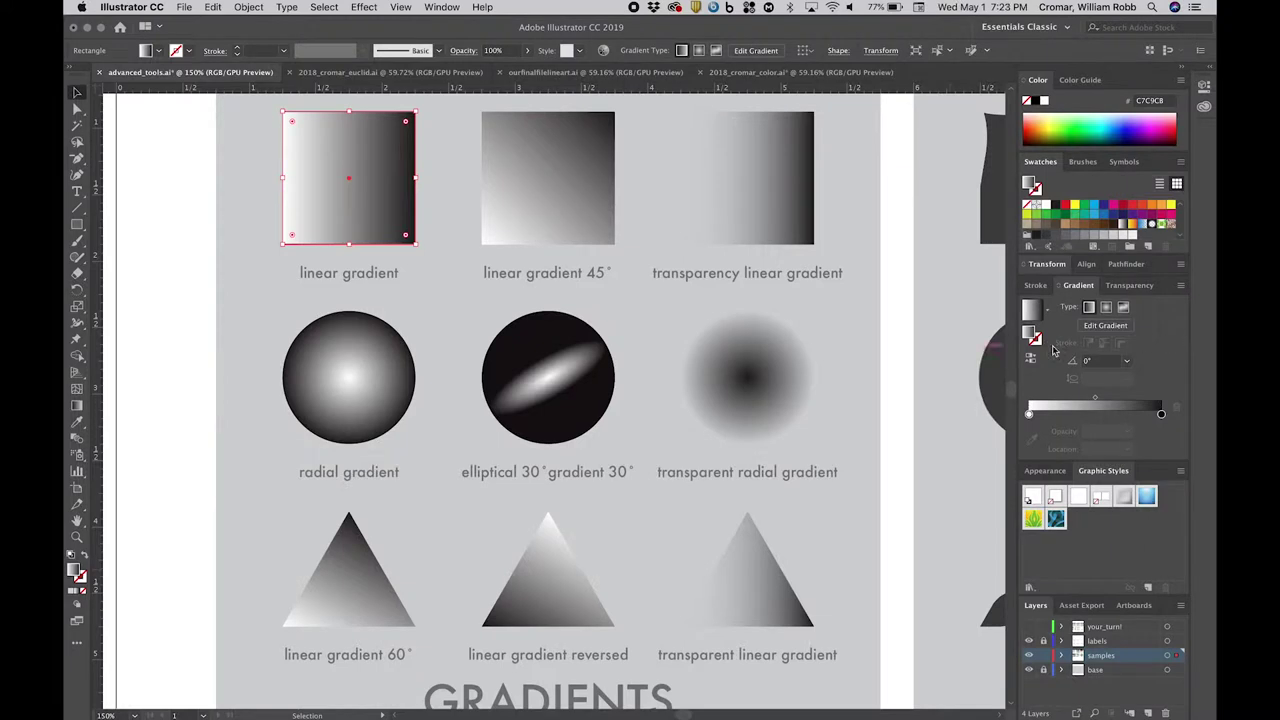
left_click(1031, 359)
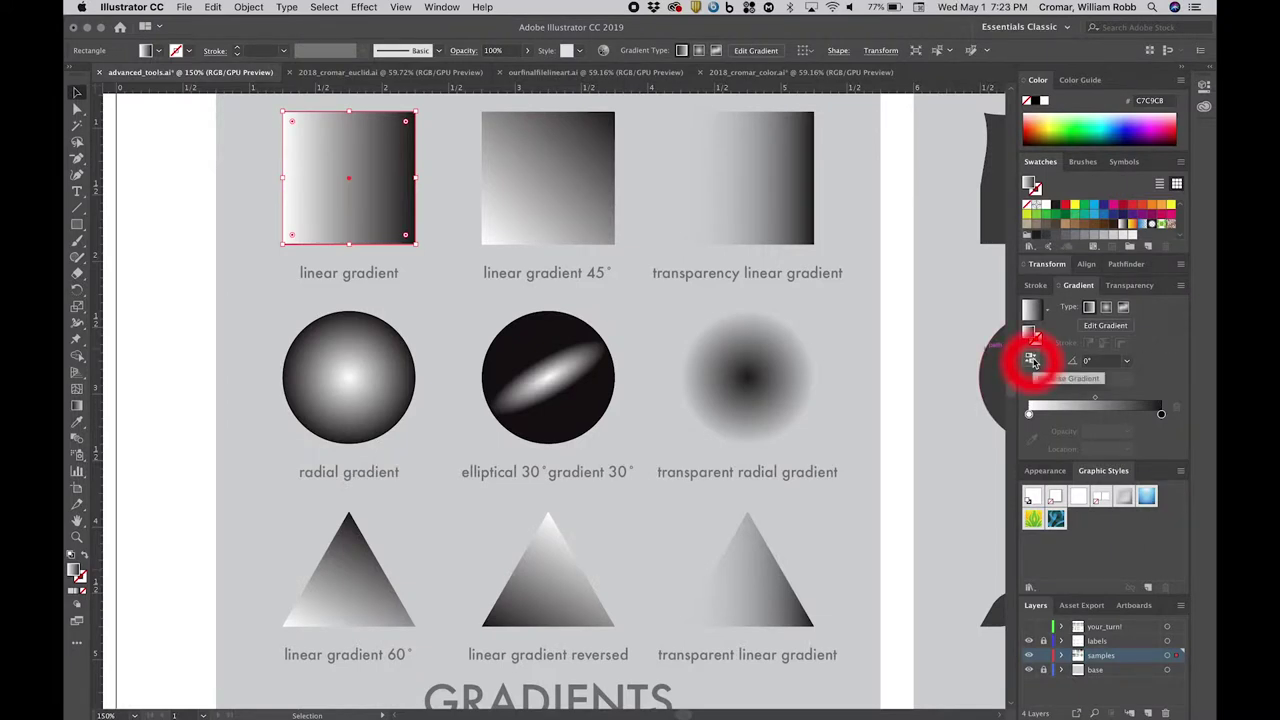
left_click(1032, 360)
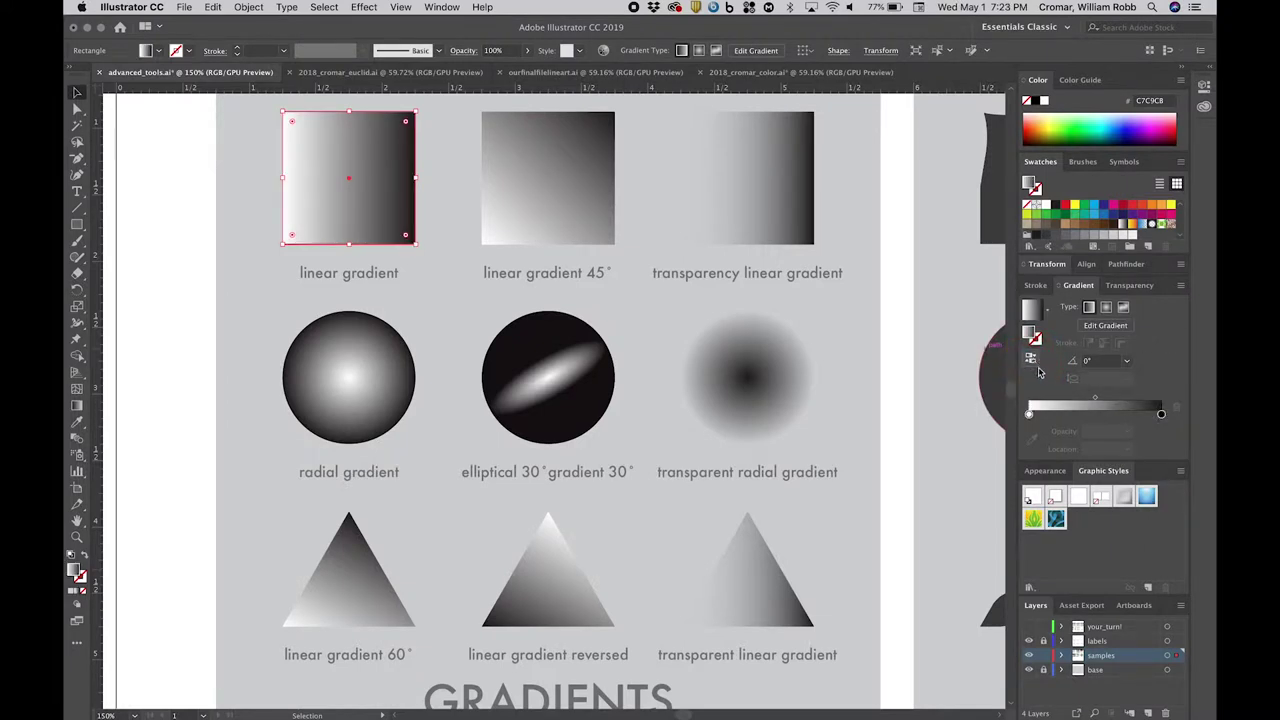
left_click(1105, 307)
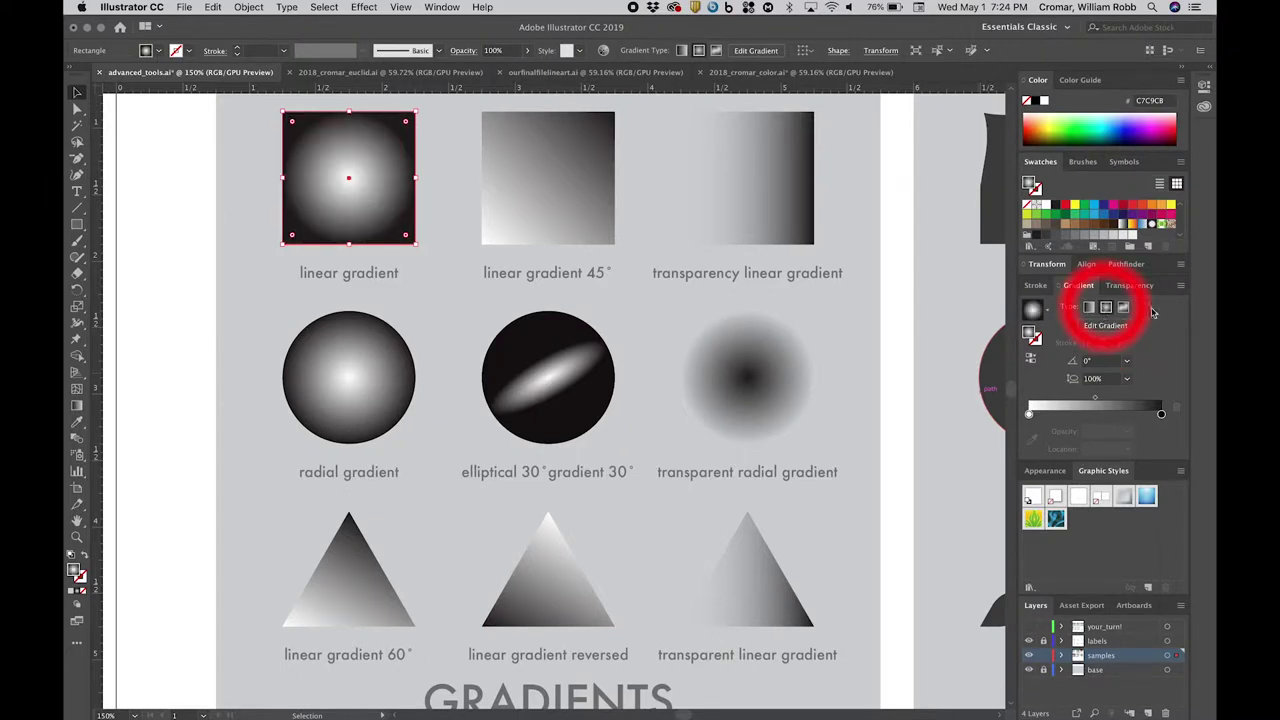
left_click(1124, 307)
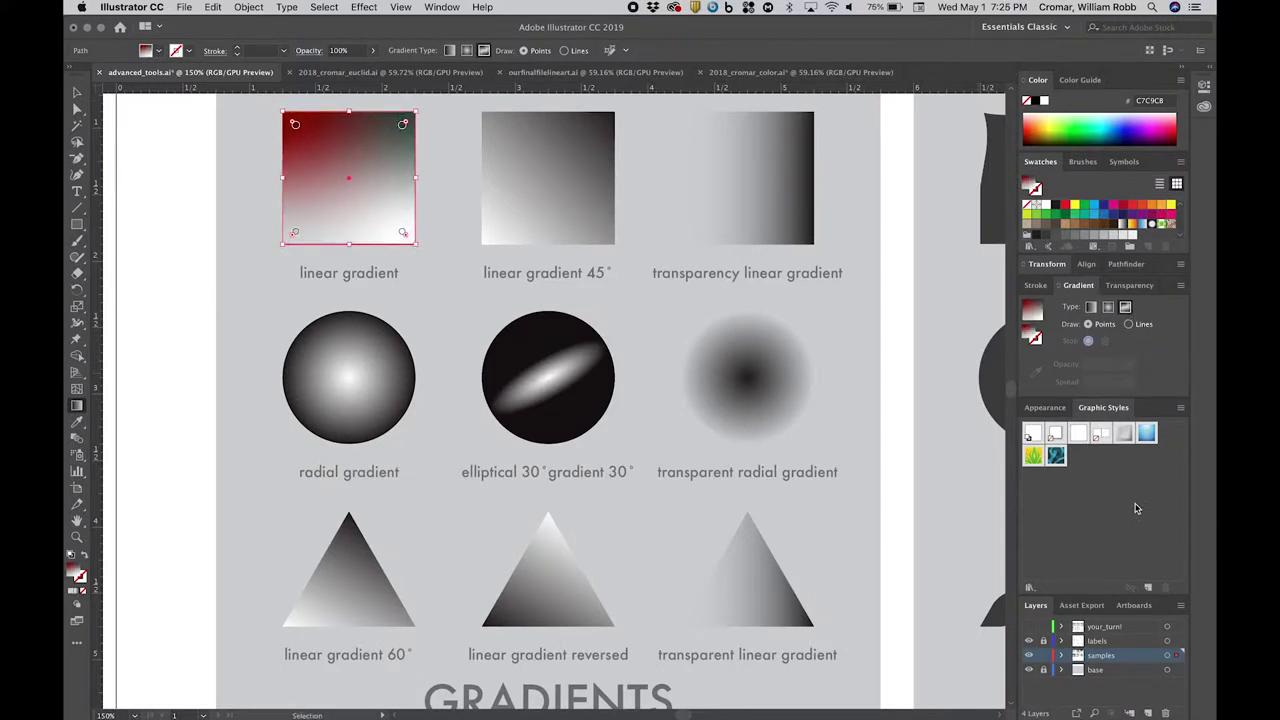
- Return the square to a linear gradient with the Gradient tool and extend its white portion rightward
left_click(77, 405)
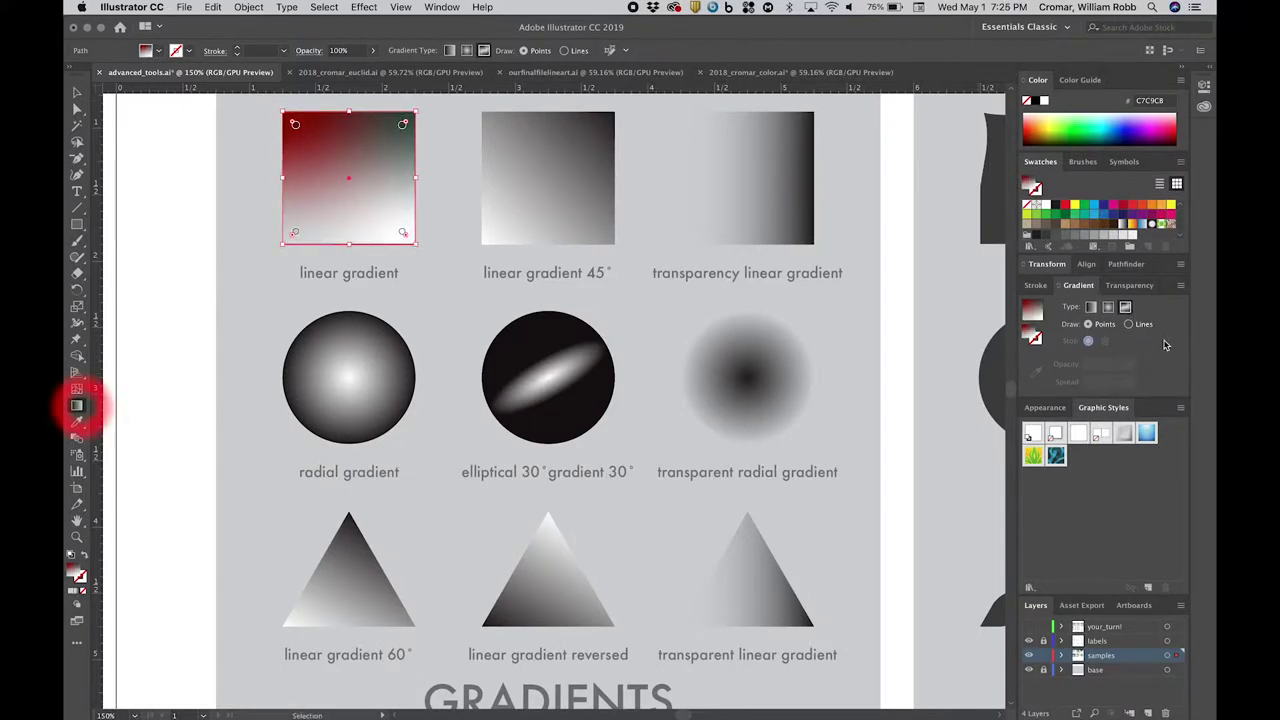
left_click(1105, 307)
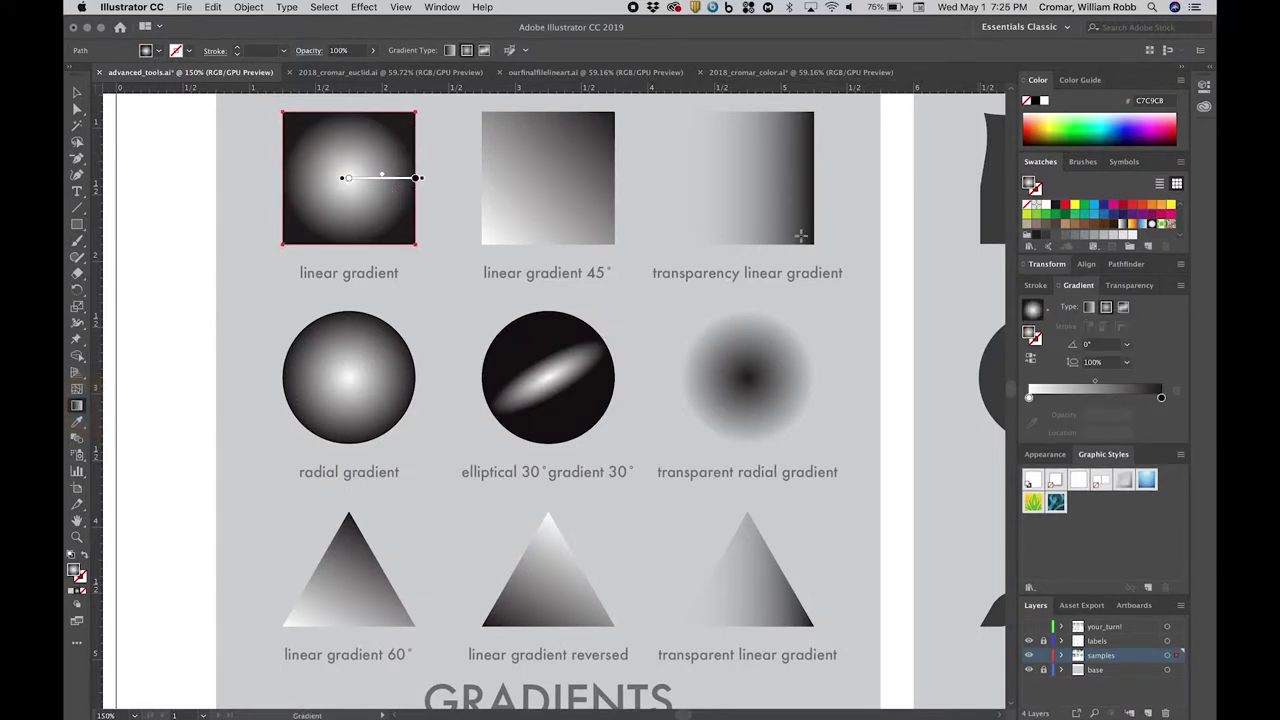
left_click(1089, 307)
left_click(280, 178)
left_click_drag(280, 178, 383, 178)
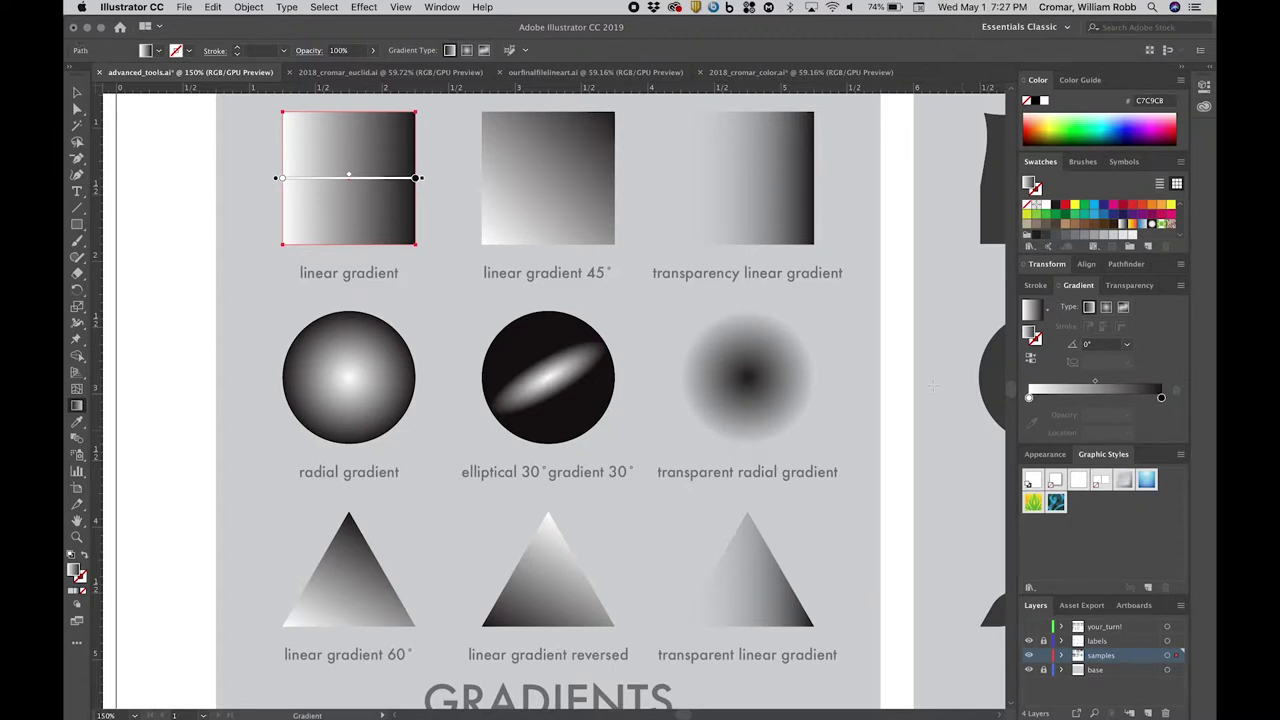
double_click(1029, 397)
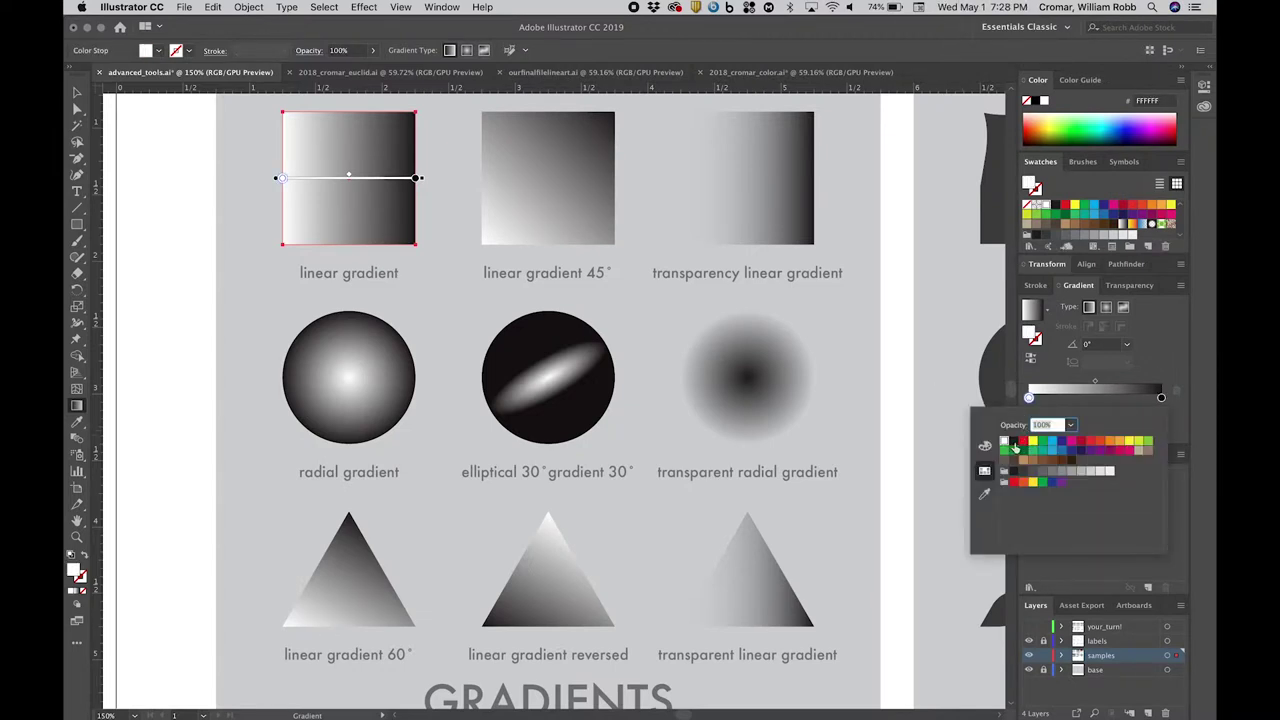
left_click(1015, 447)
left_click(1008, 441)
left_click(1161, 397)
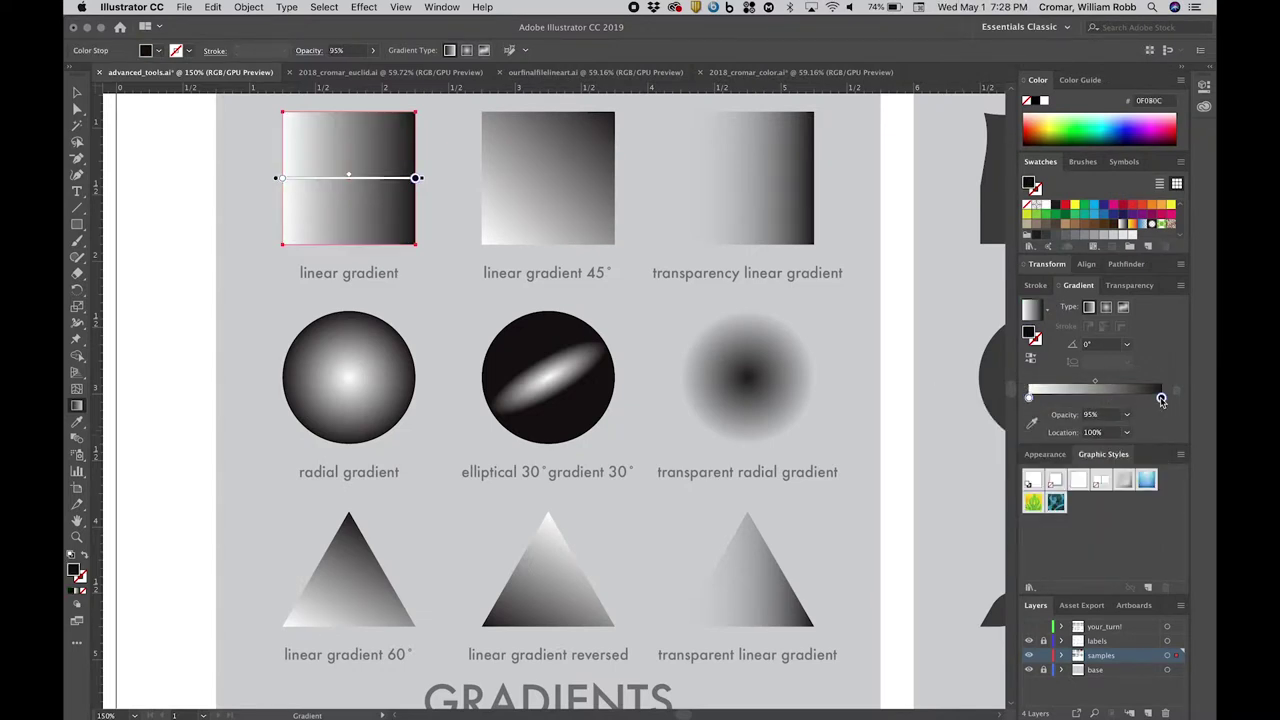
double_click(1161, 397)
left_click(1075, 441)
left_click(1020, 441)
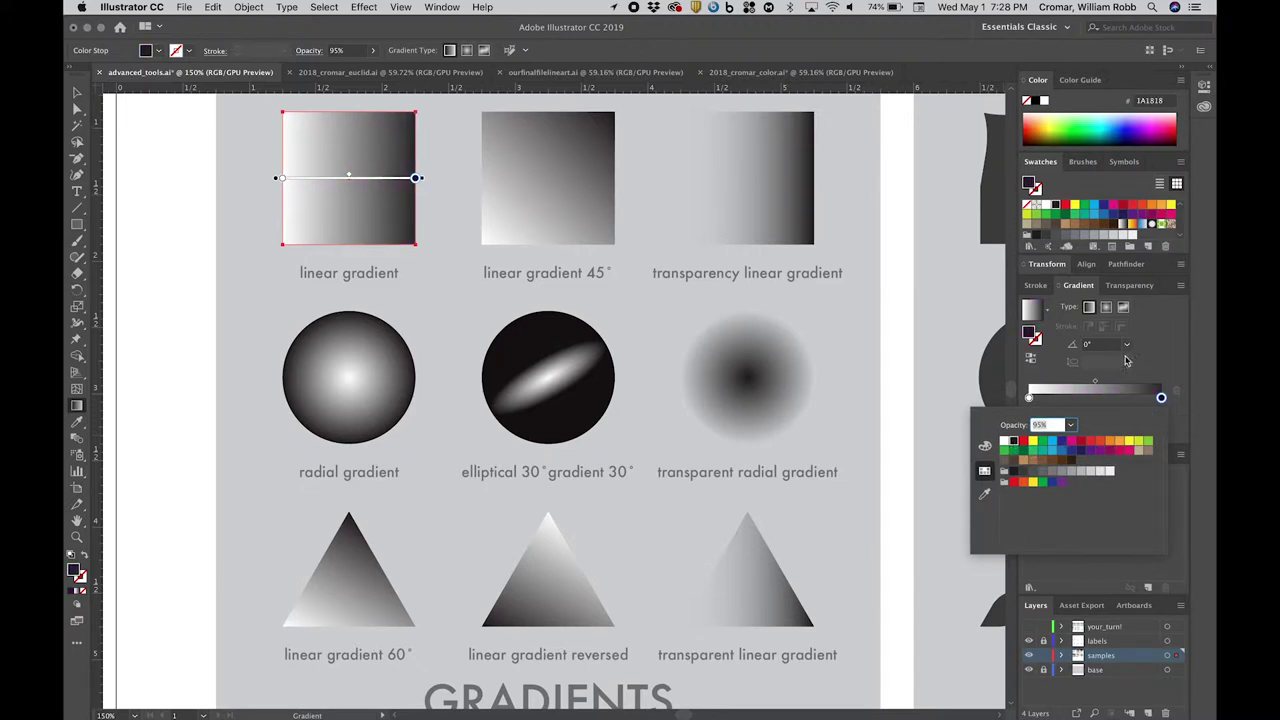
left_click(1126, 360)
left_click(1029, 397)
double_click(1029, 397)
left_click(1070, 424)
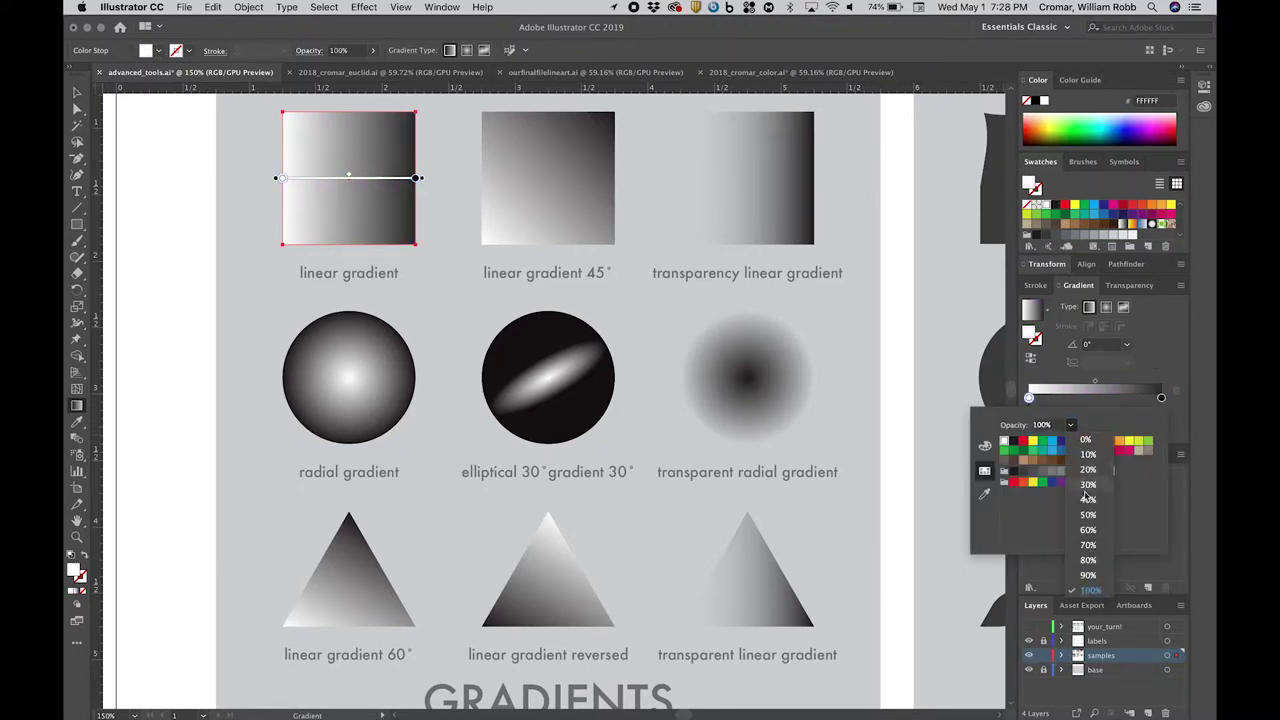
left_click(1088, 499)
left_click(1070, 424)
left_click(1090, 590)
left_click(1148, 349)
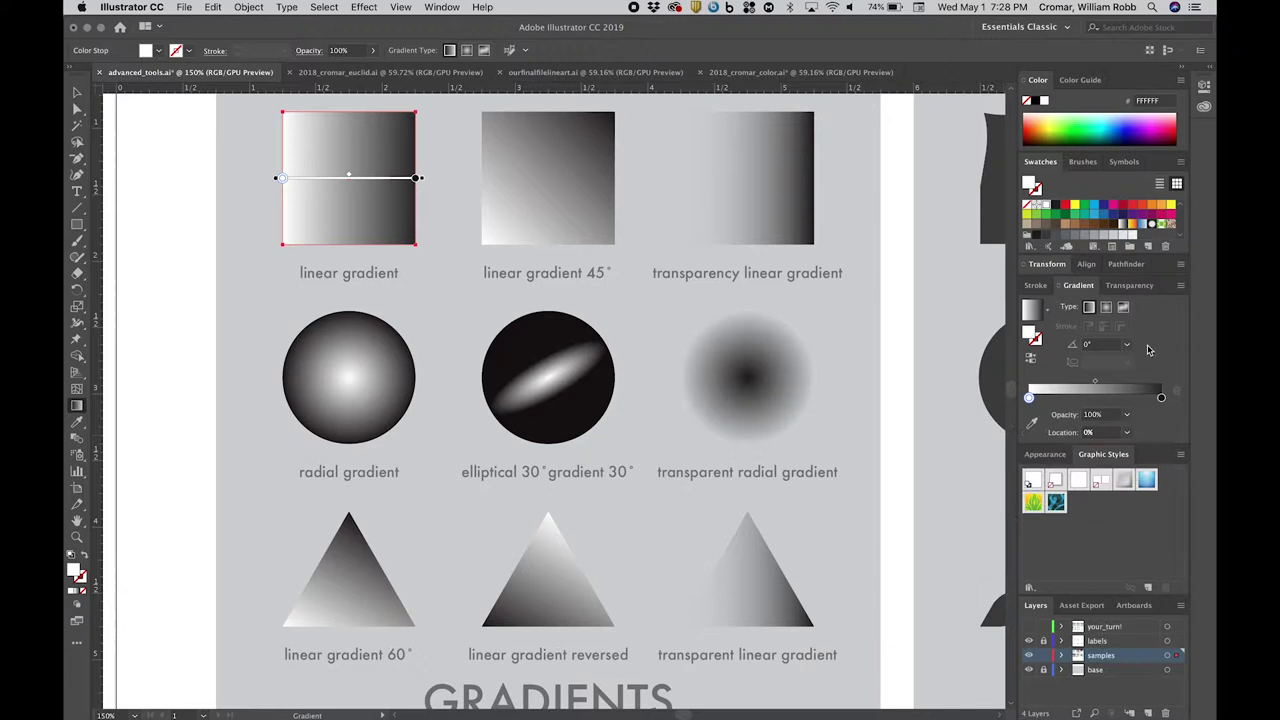
mouse_move(1030, 398)
left_mouse_down()
mouse_move(1030, 420)
mouse_move(1095, 400)
mouse_move(1030, 398)
left_mouse_up()
mouse_move(282, 178)
left_mouse_down()
mouse_move(331, 177)
mouse_move(263, 194)
left_mouse_up()
left_click(864, 441)
left_click(891, 445)
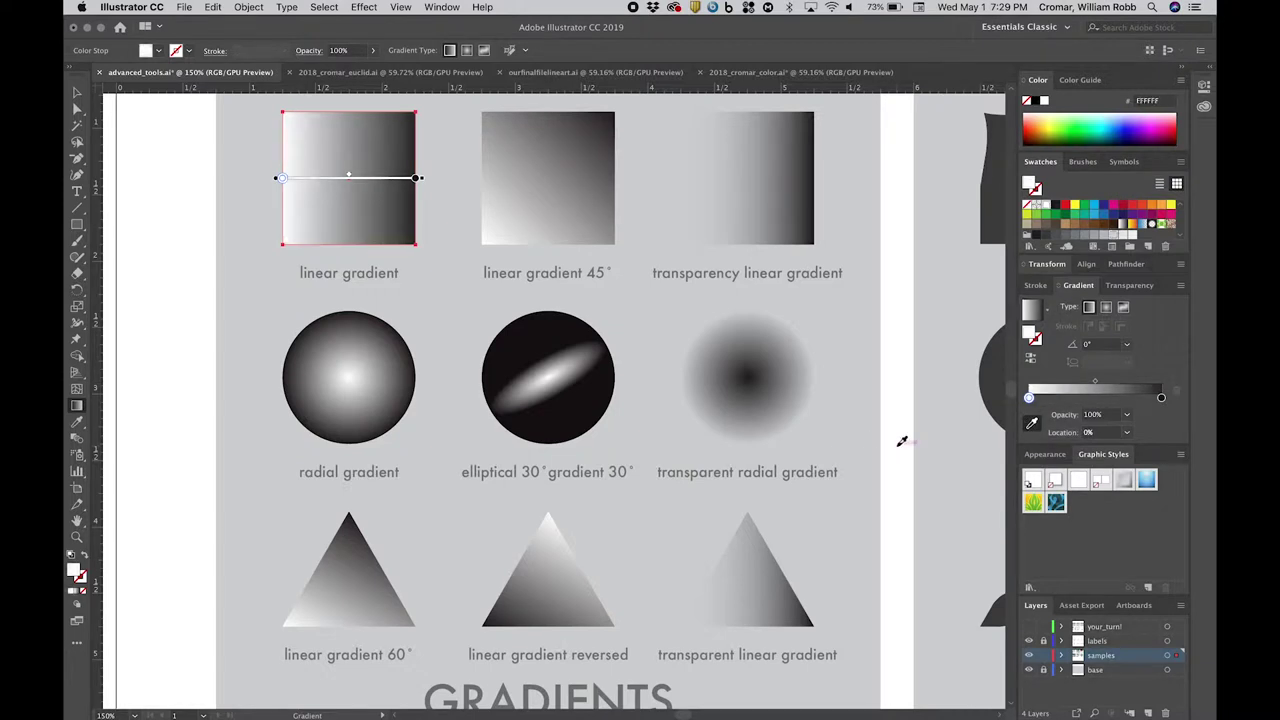
left_click(577, 406)
left_click(427, 417)
mouse_move(343, 177)
left_mouse_down()
mouse_move(386, 177)
mouse_move(323, 177)
left_mouse_up()
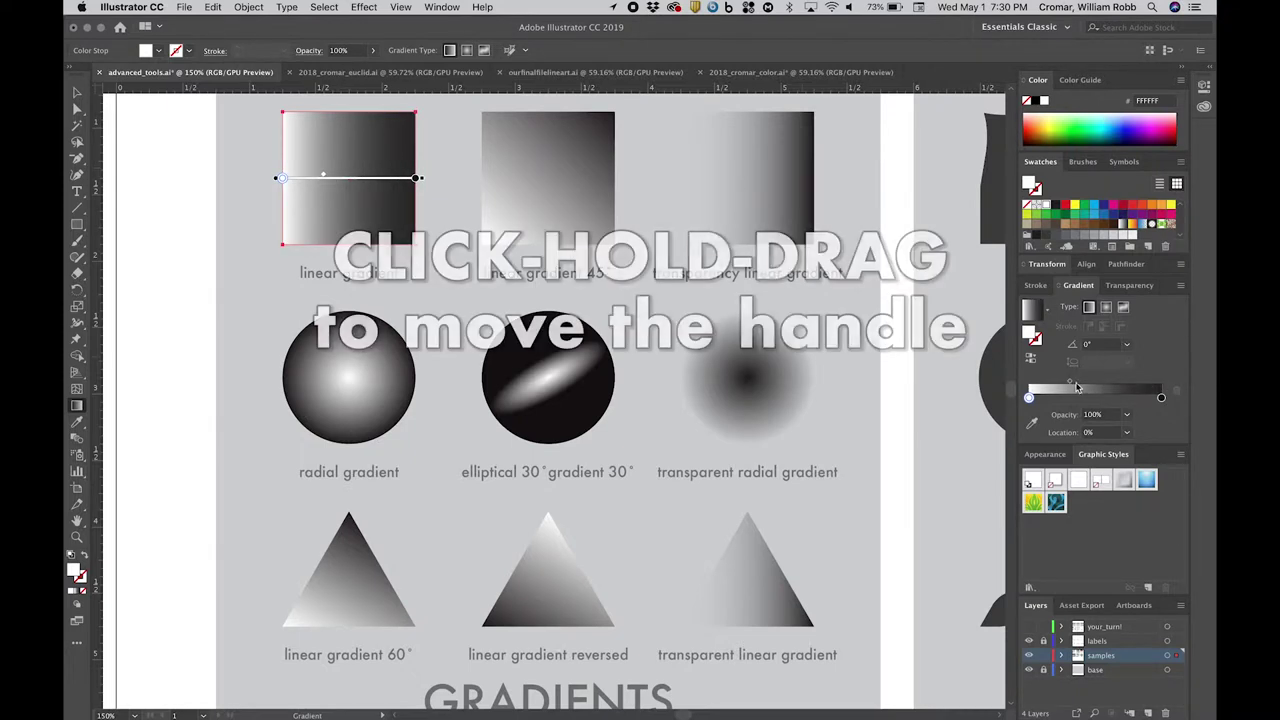
left_click_drag(1069, 383, 1128, 385)
left_click(1096, 432)
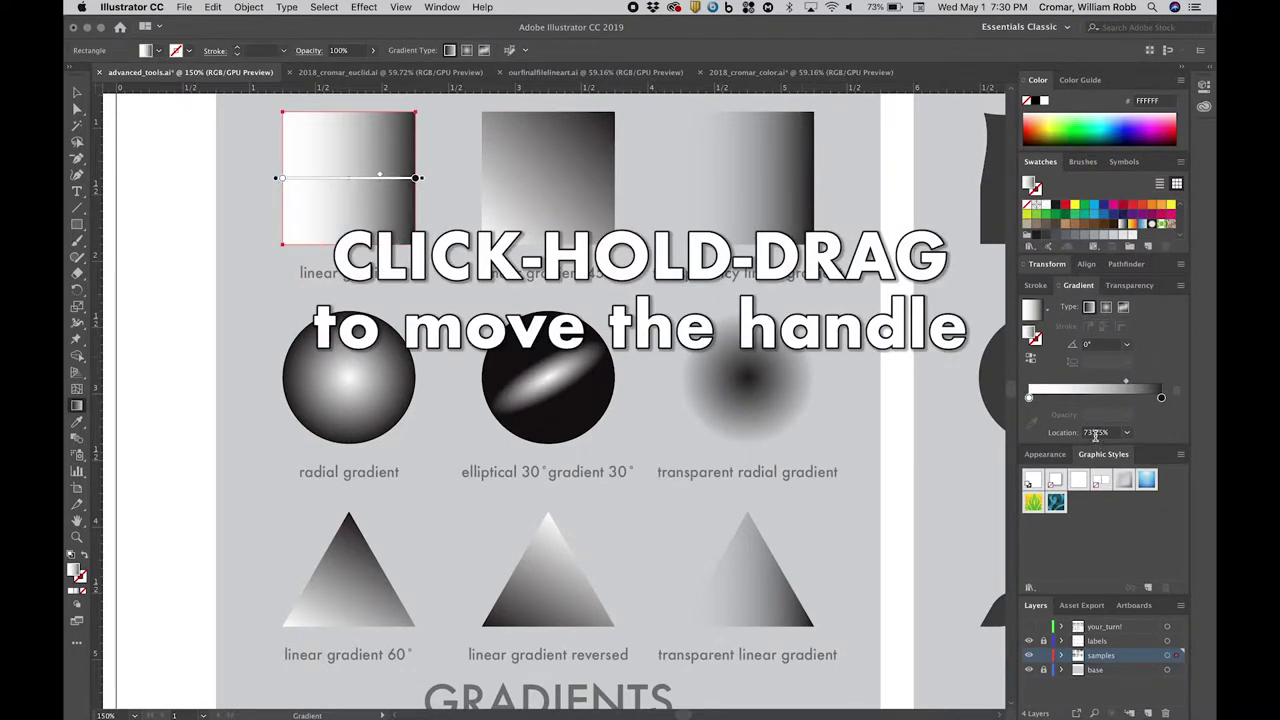
type("50")
key("Return")
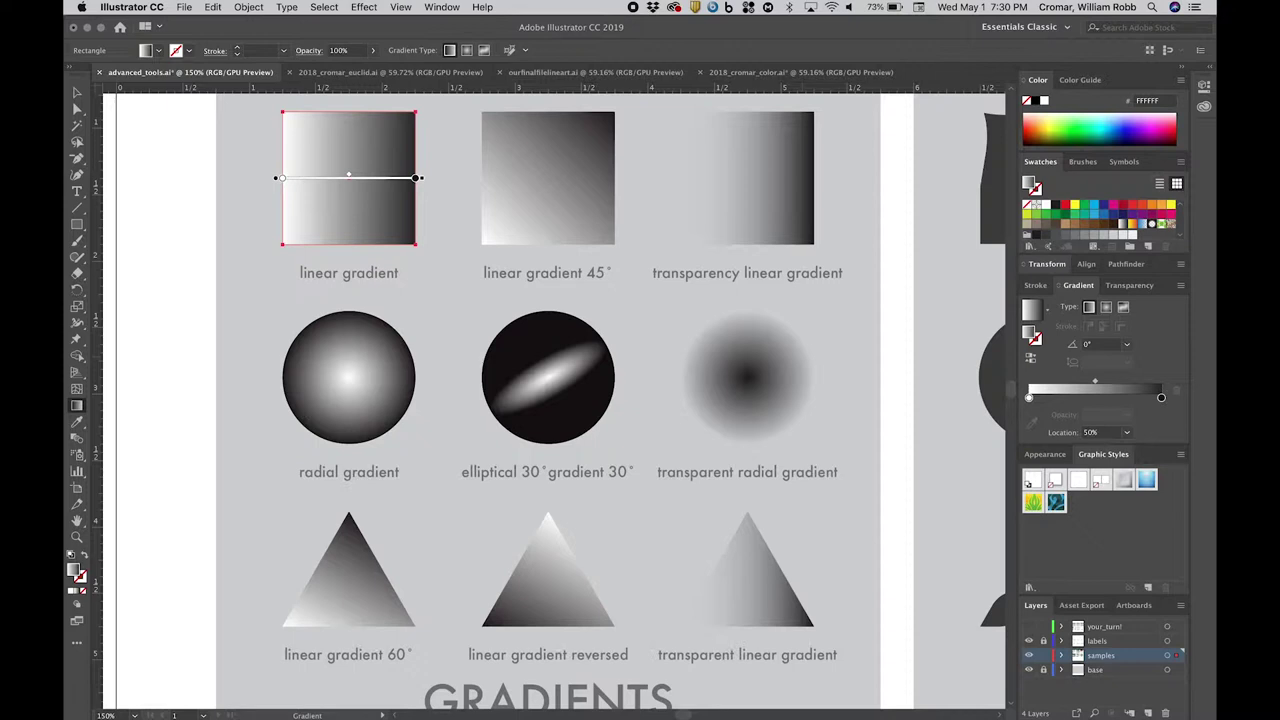
left_click(77, 92)
left_click(340, 385)
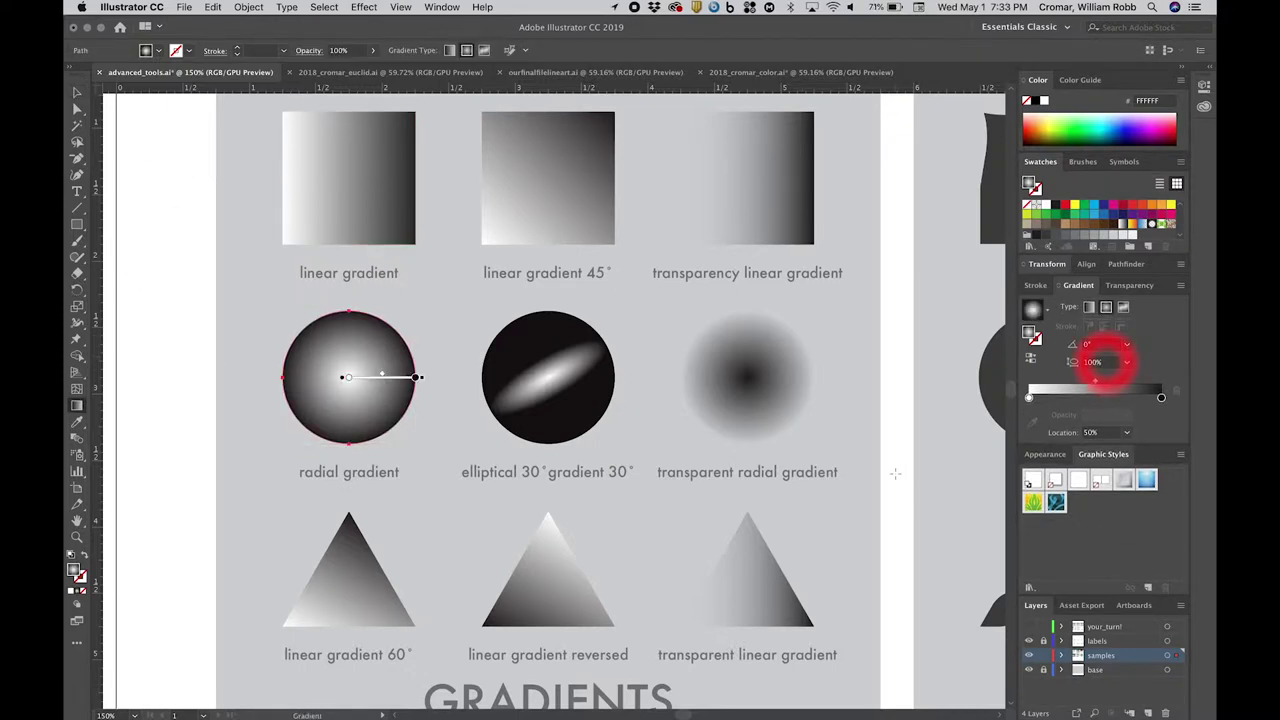
left_click(1127, 362)
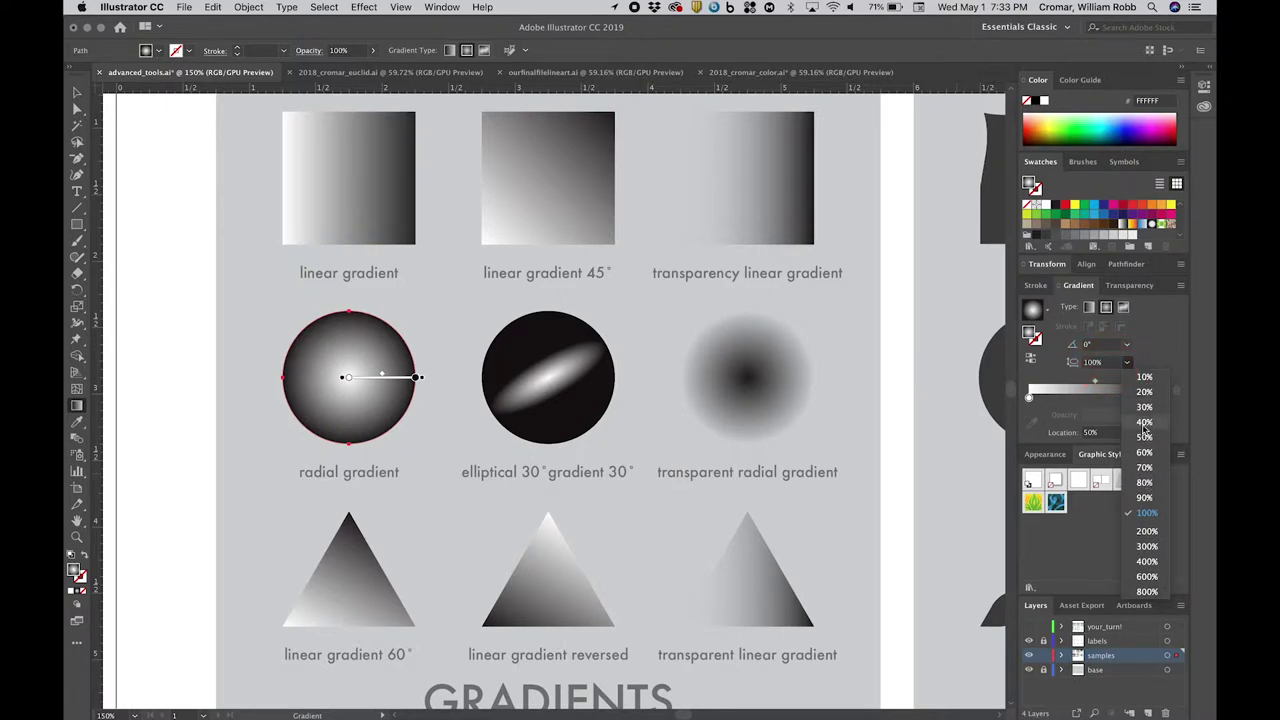
left_click(1144, 424)
left_click(1127, 344)
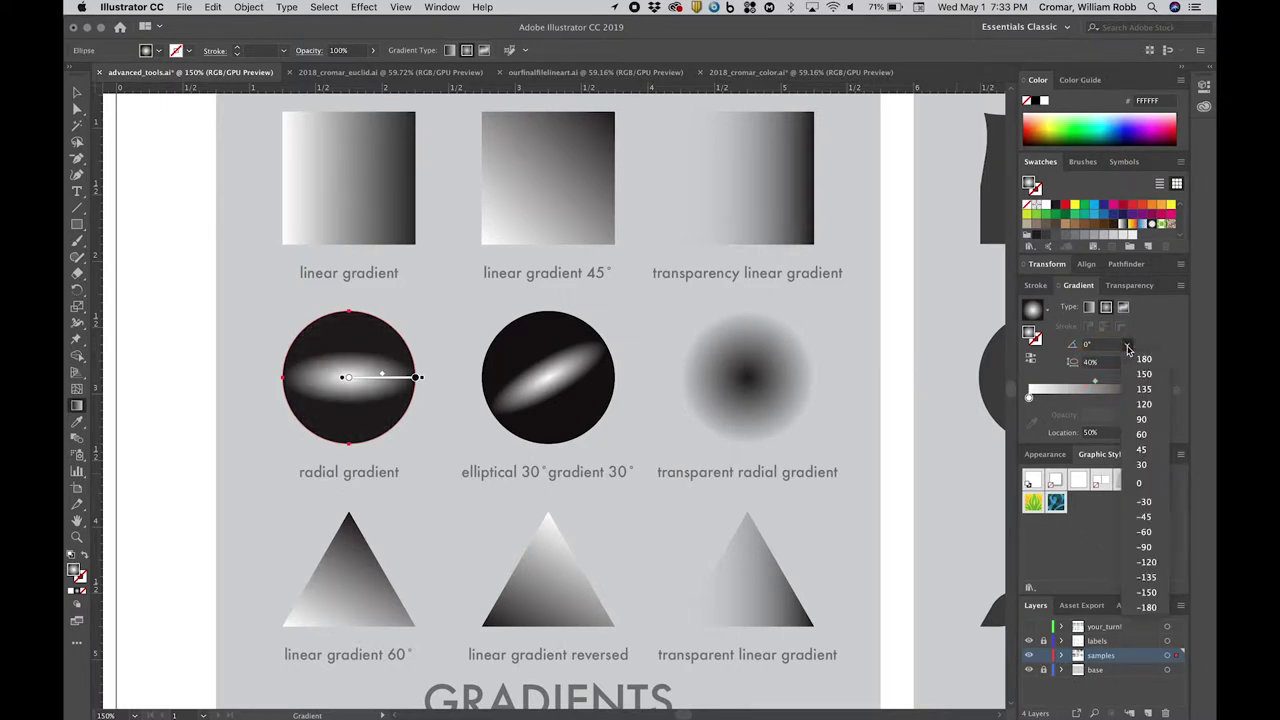
left_click(1145, 407)
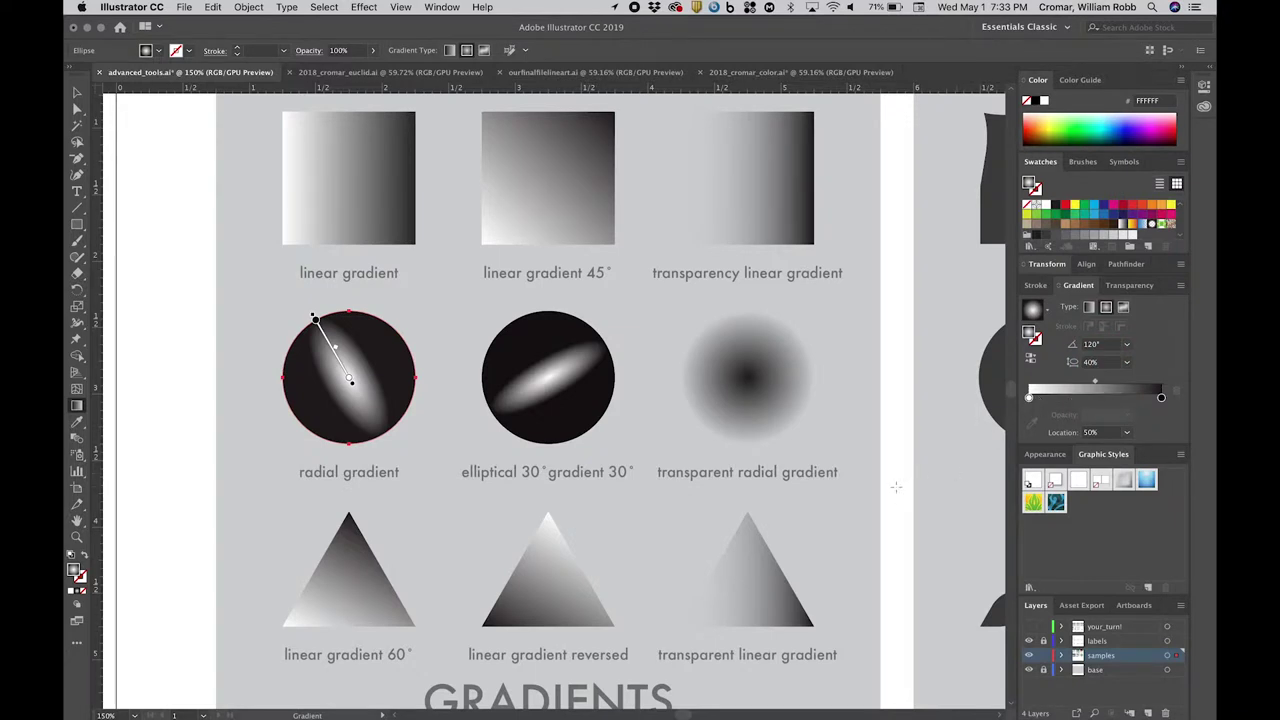
key("super+z")
key("super+z")
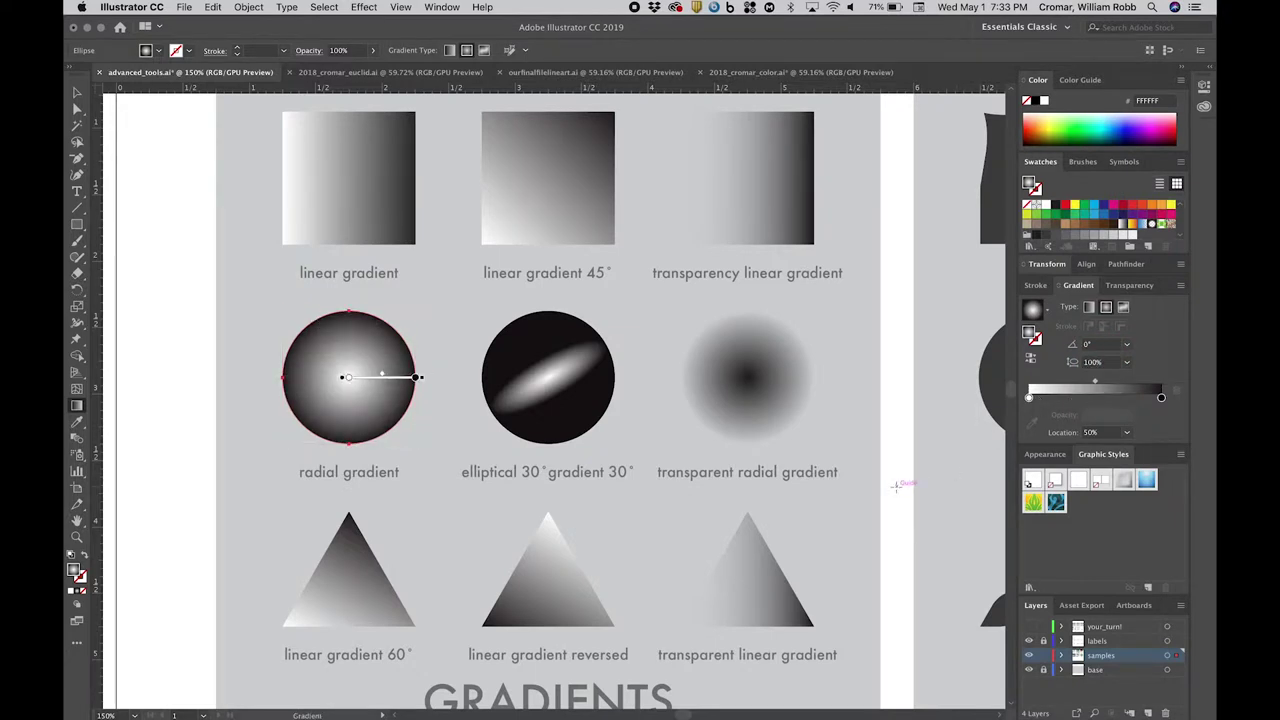
- Give the linear gradient 60° triangle a freeform point gradient with one point magenta
key("v")
left_click(350, 565)
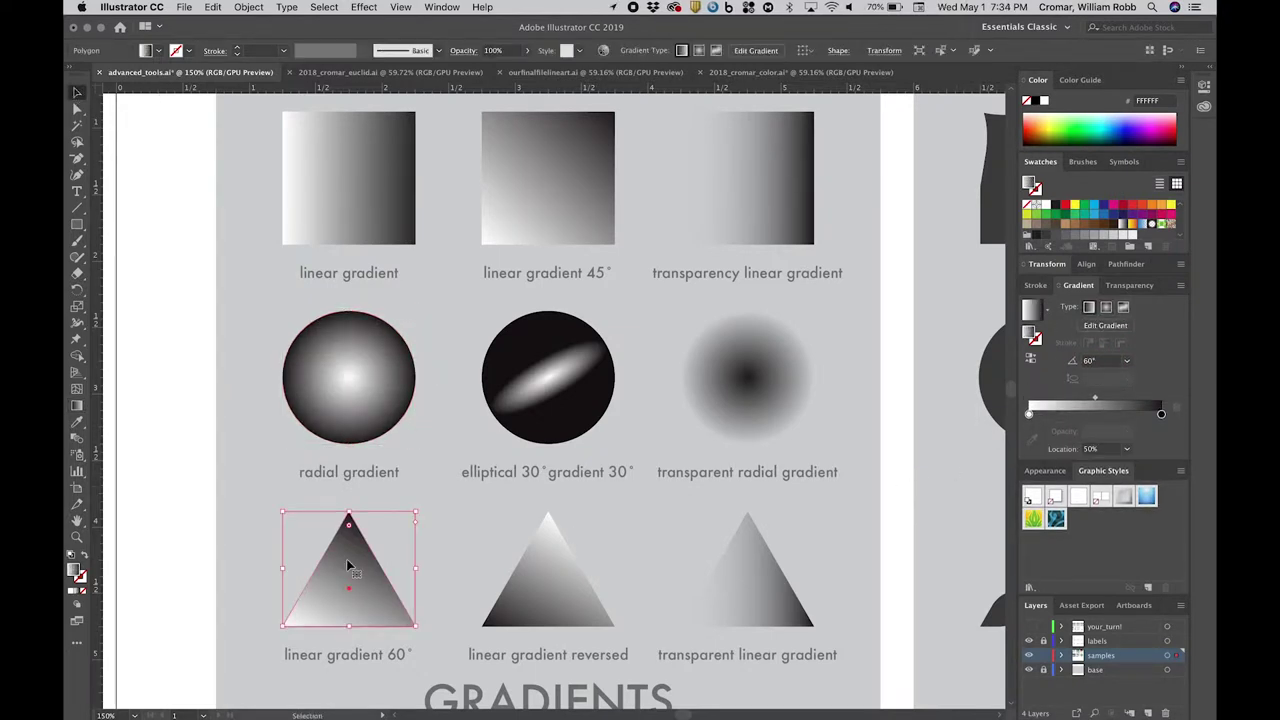
left_click(1123, 308)
left_click_drag(290, 620, 335, 594)
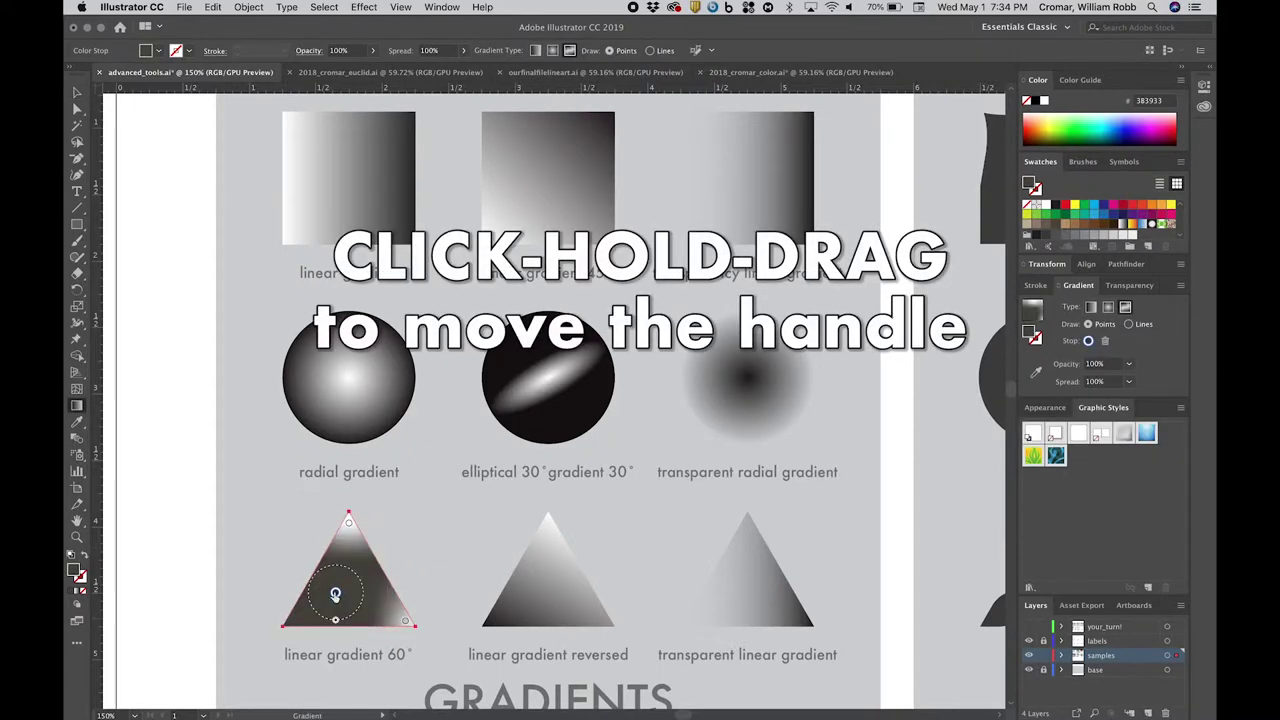
double_click(335, 594)
left_click(248, 480)
- Colour the top point teal and the right point yellow-green, then add another colour point
double_click(348, 521)
left_click(232, 575)
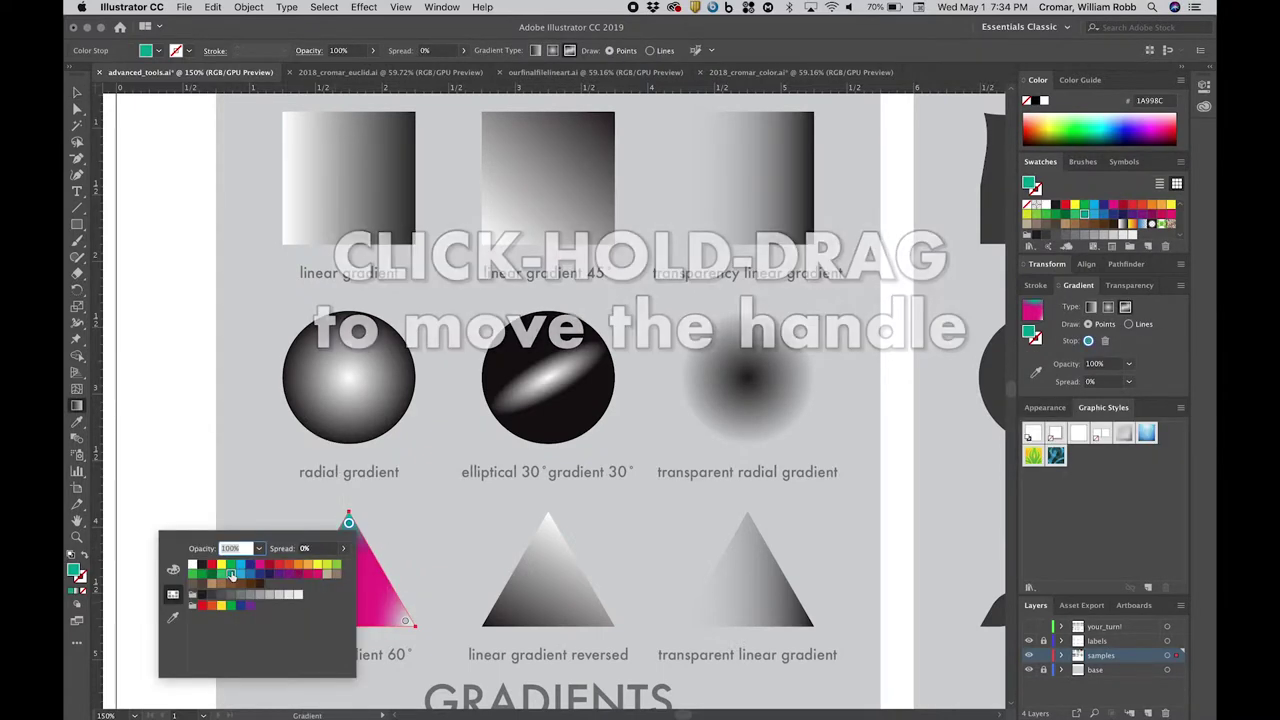
left_click(173, 569)
left_click(380, 604)
double_click(380, 604)
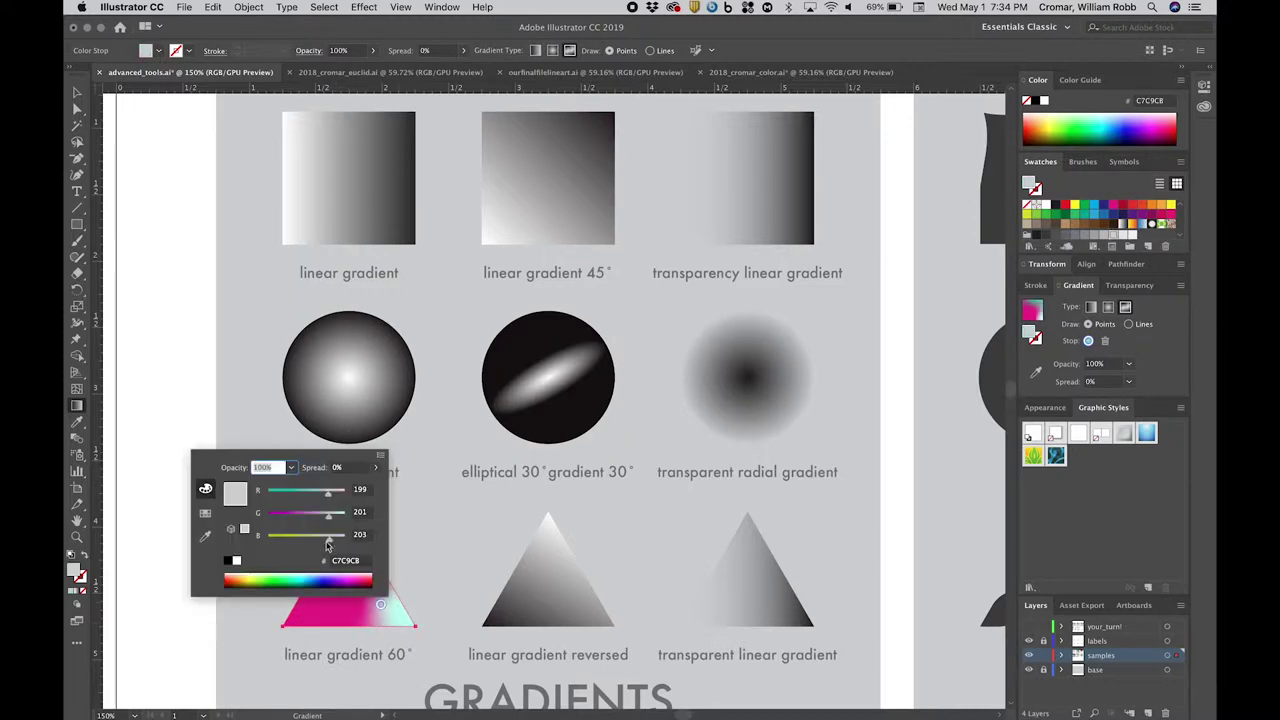
left_click_drag(328, 543, 277, 543)
left_click(362, 561)
double_click(362, 561)
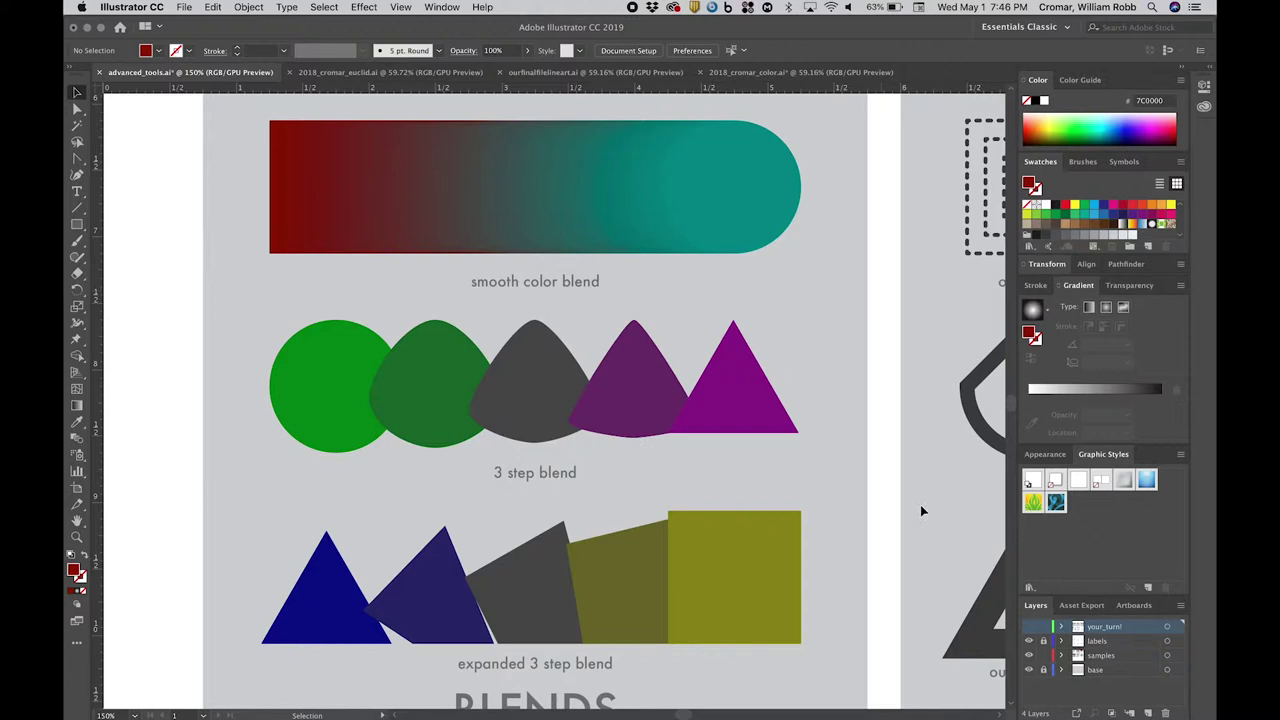
- Hide the samples layer, show your_turn!, and blend the red square into the teal circle
left_click(1029, 655)
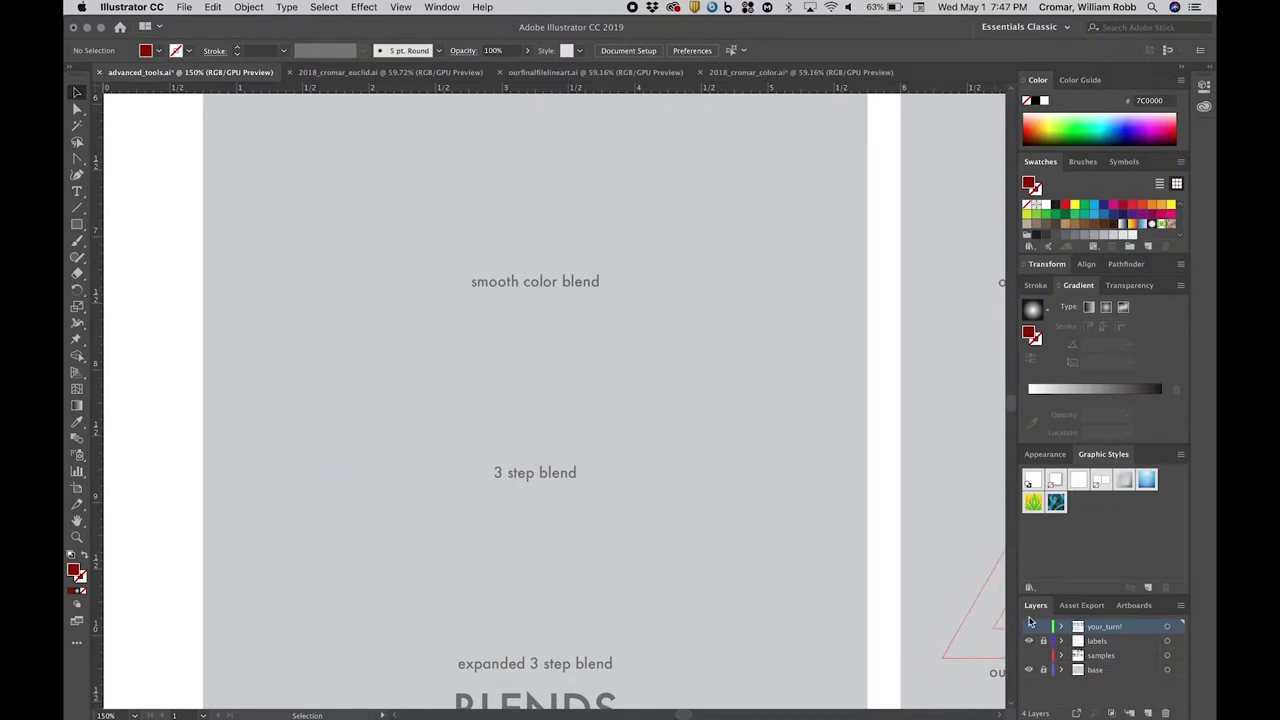
left_click(1029, 626)
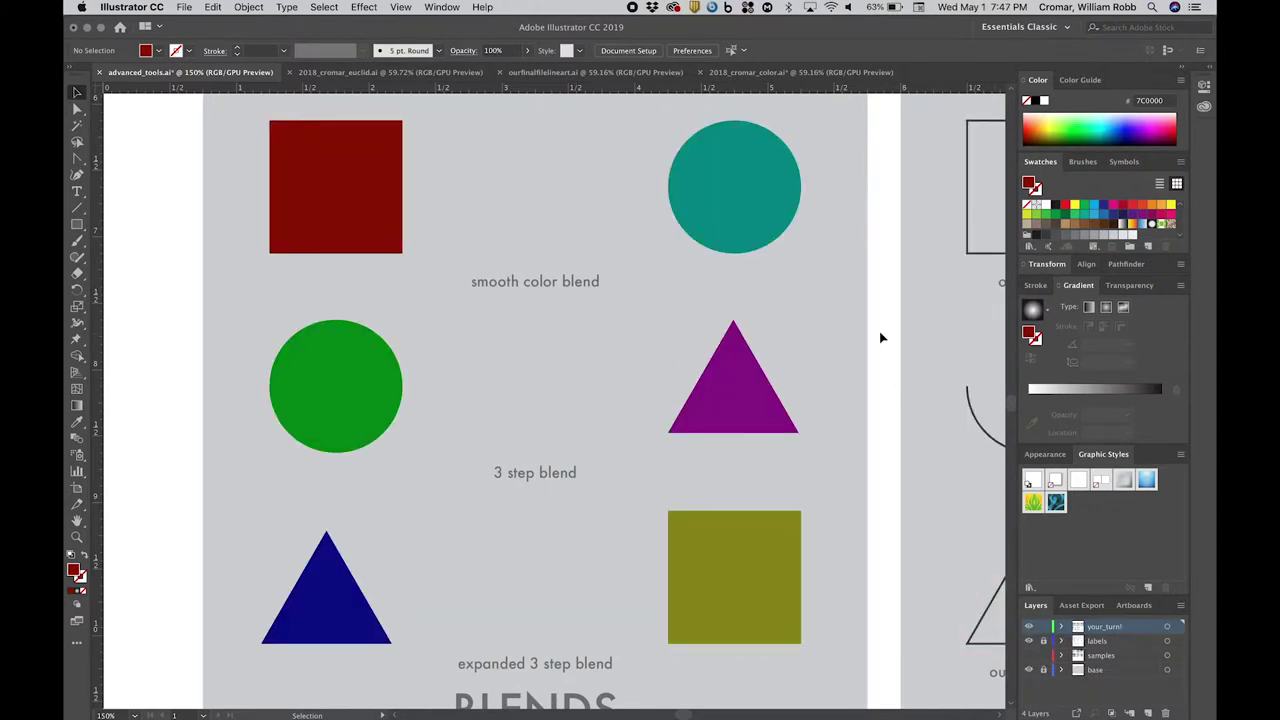
left_click(364, 201)
left_click(704, 219, "shift")
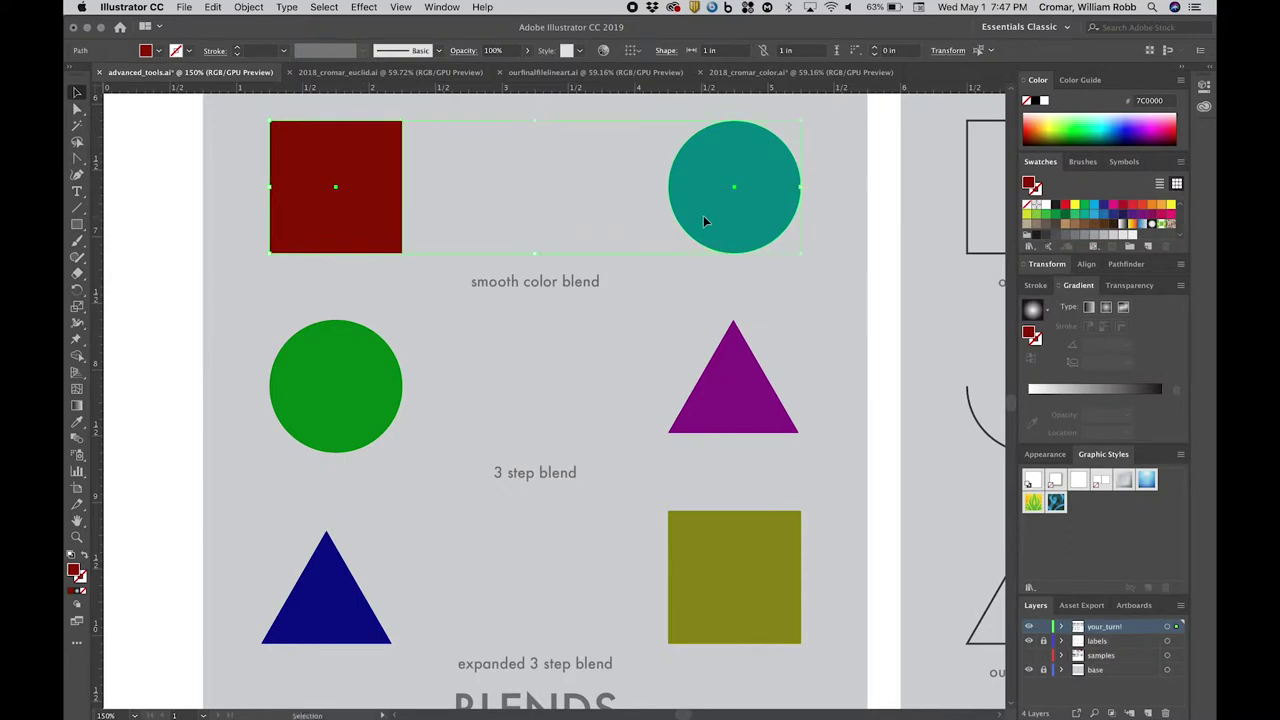
left_click(217, 7)
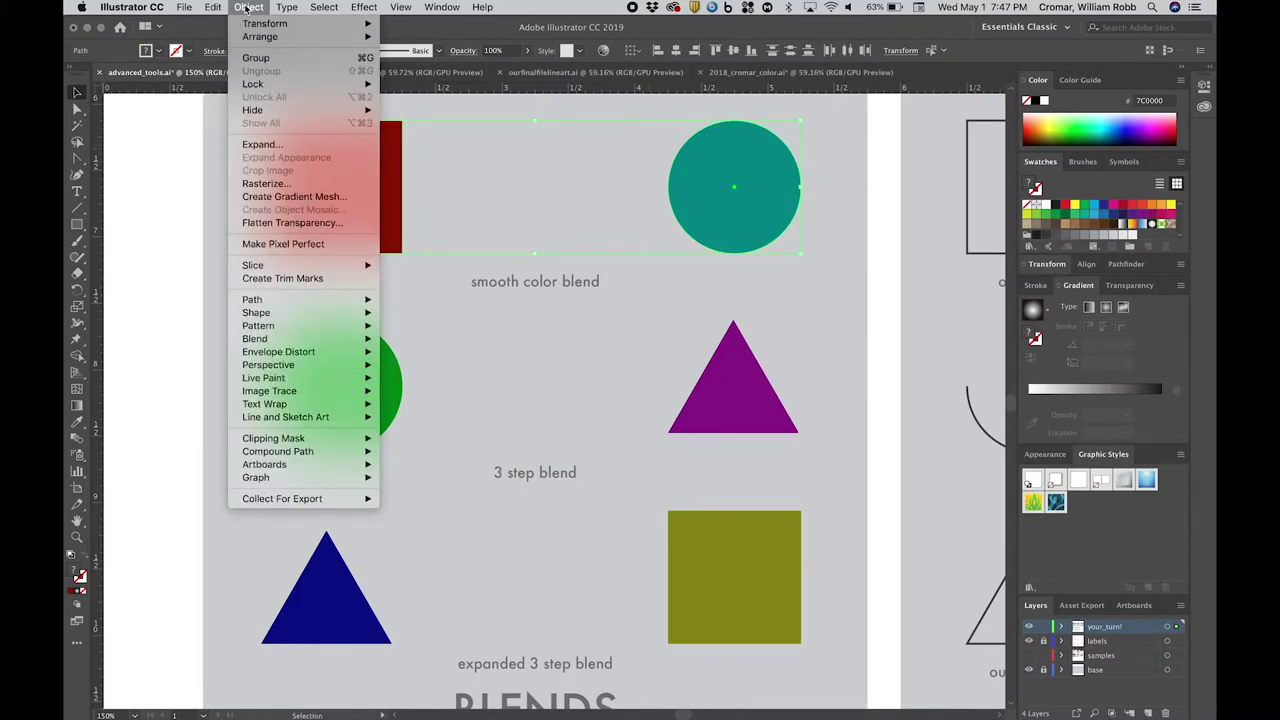
mouse_move(258, 343)
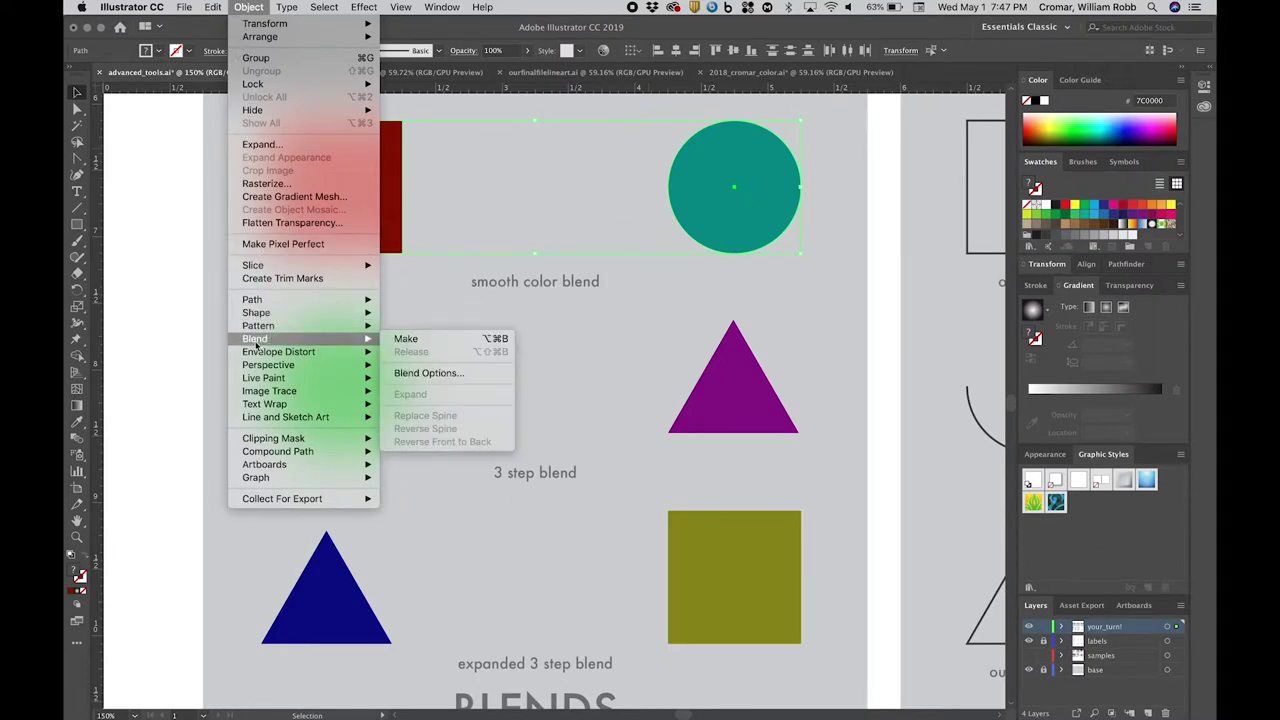
left_click(407, 341)
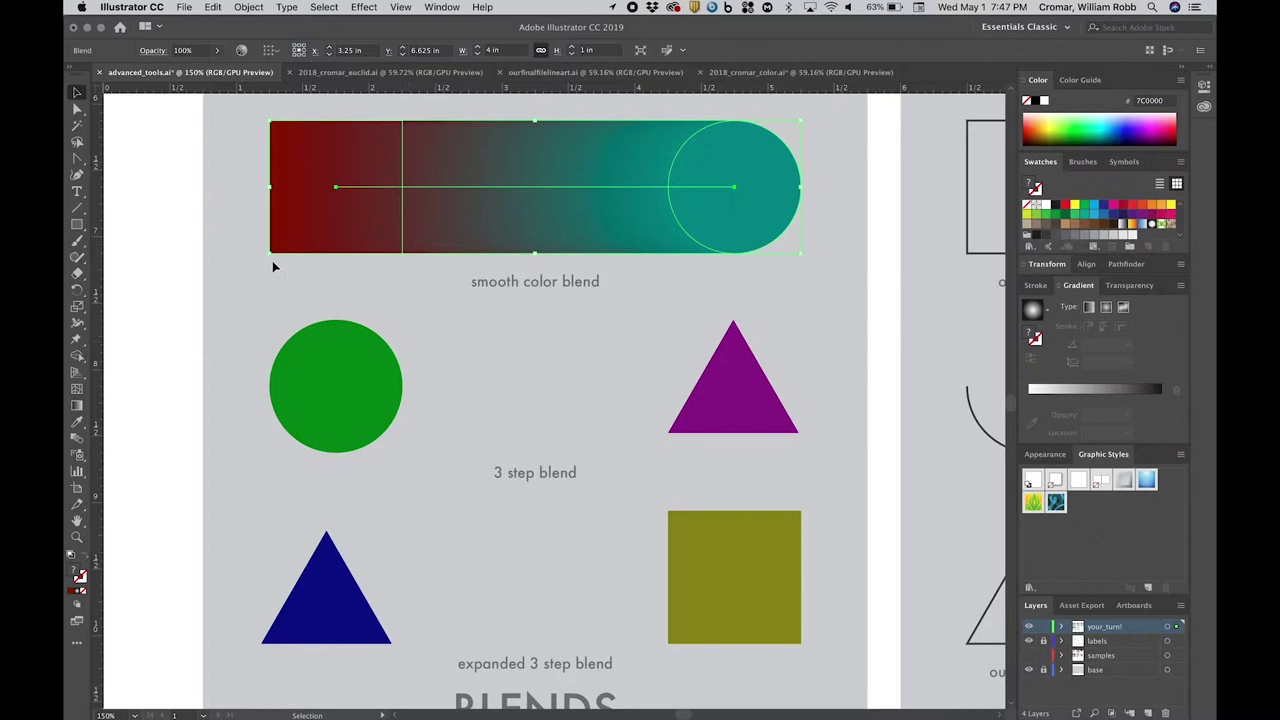
- Select the red rectangle's anchor points and toggle outline view to inspect the blend
key("a")
left_click(303, 237)
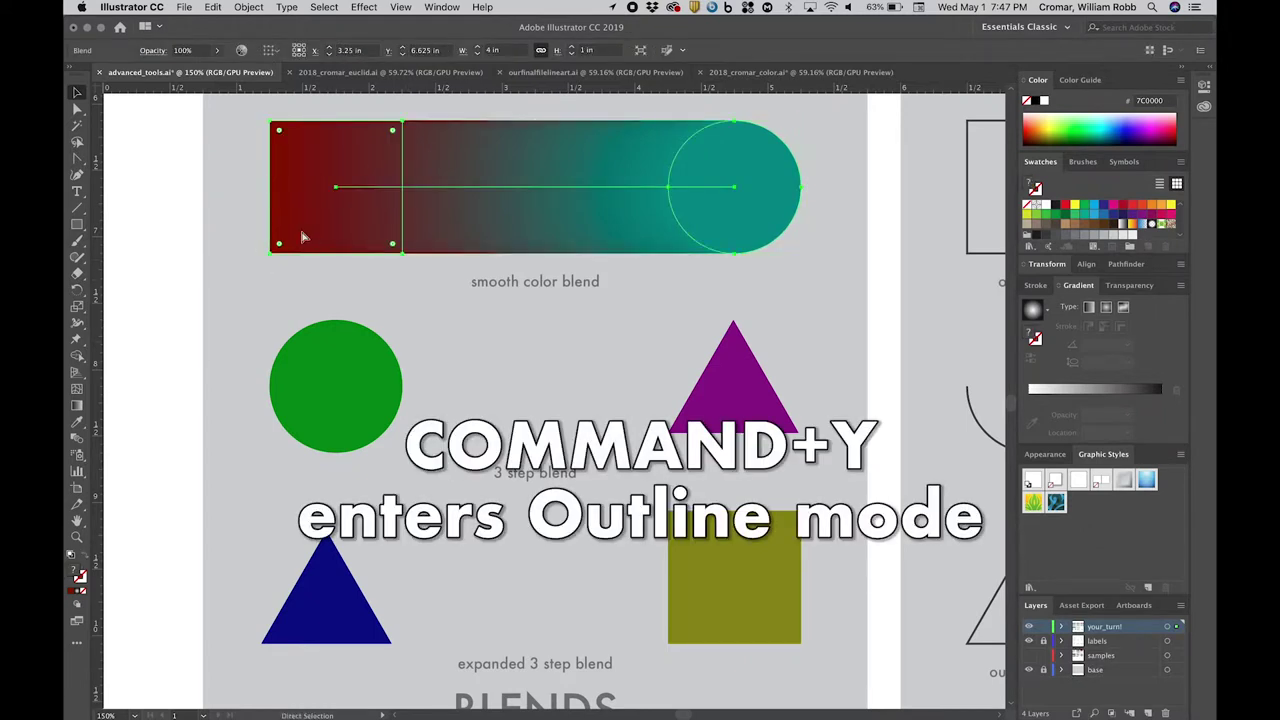
key("super+y")
key("super+y")
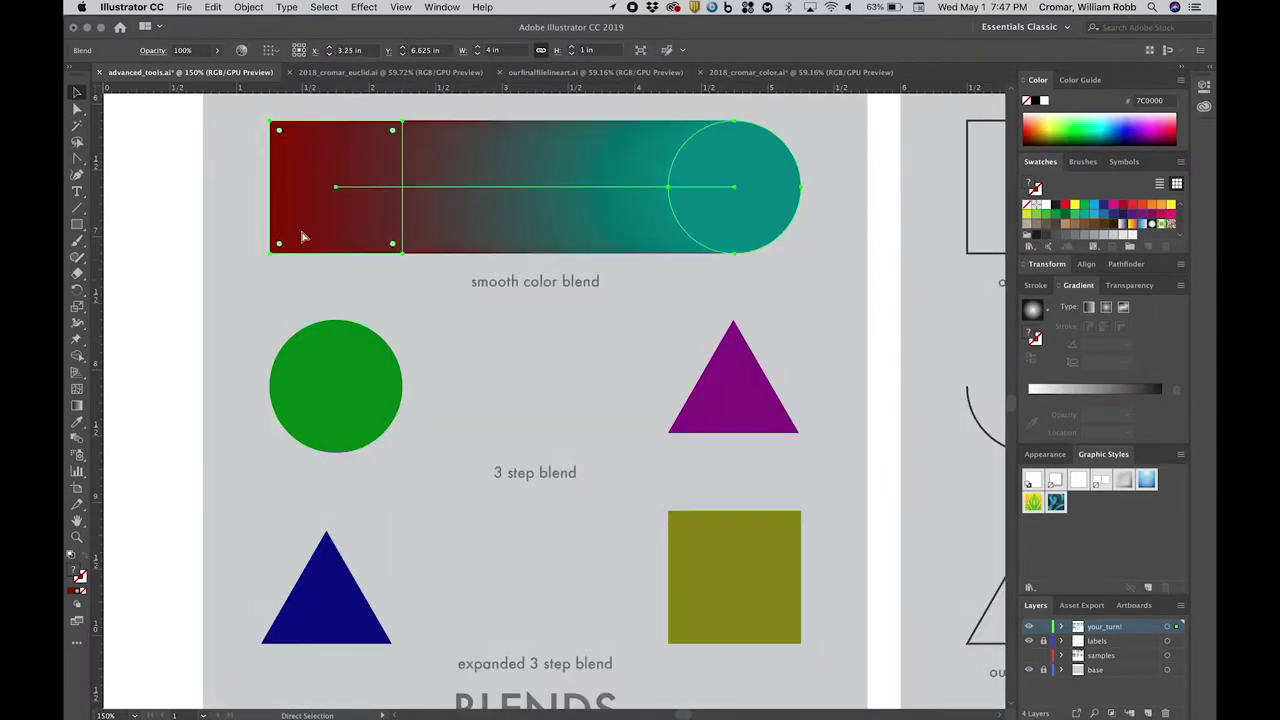
key("v")
key("shift+c")
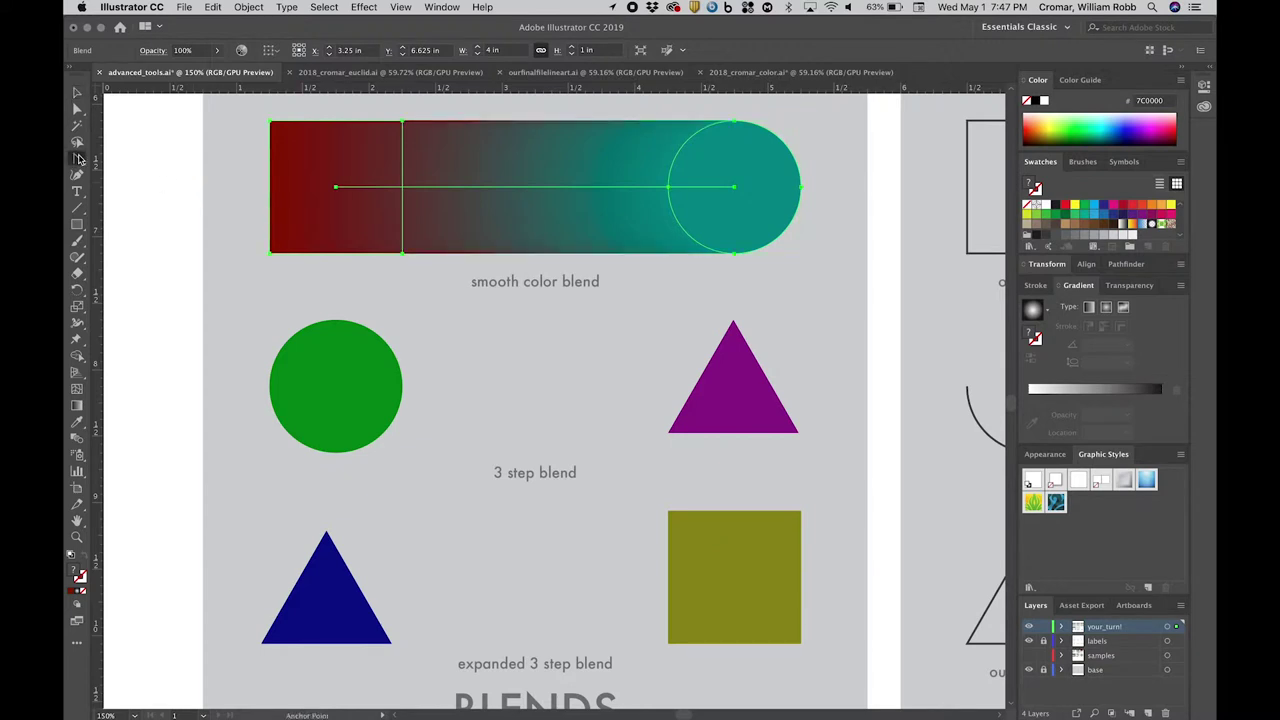
- Pull handles at both ends of the blend spine to curve it into a swoosh
left_click_drag(337, 188, 229, 177)
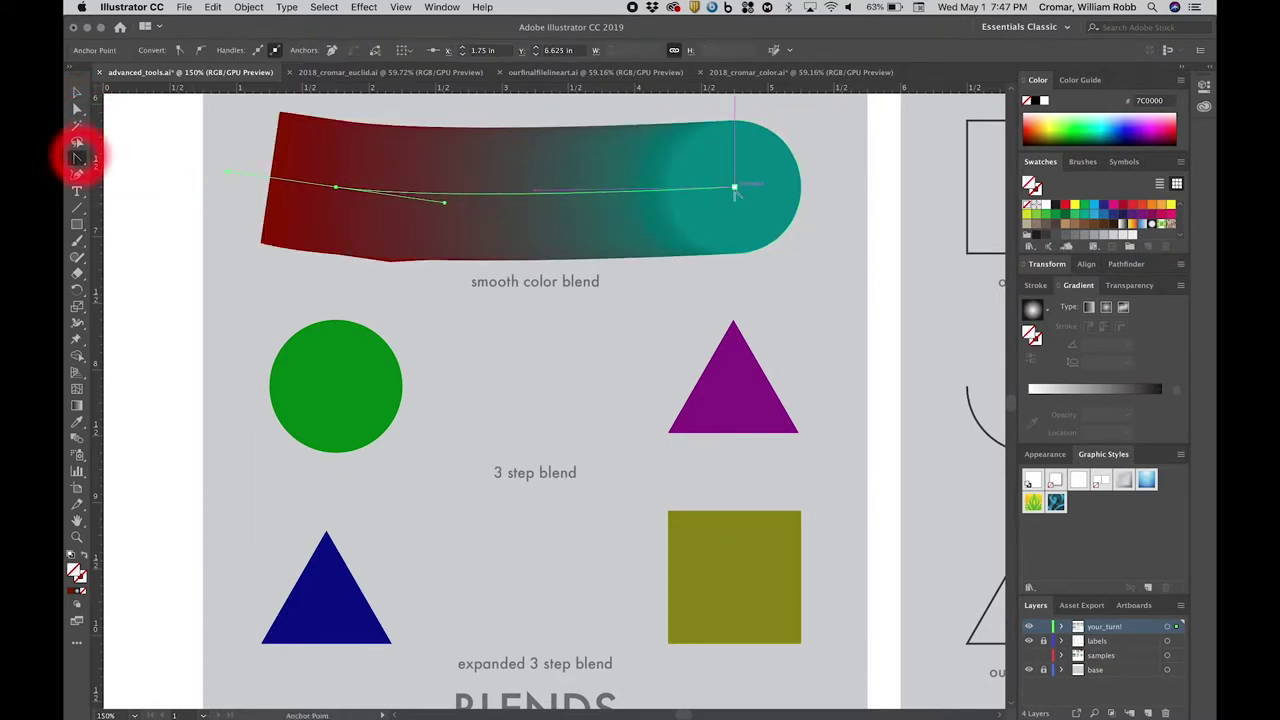
left_click_drag(734, 187, 638, 235)
left_click(77, 92)
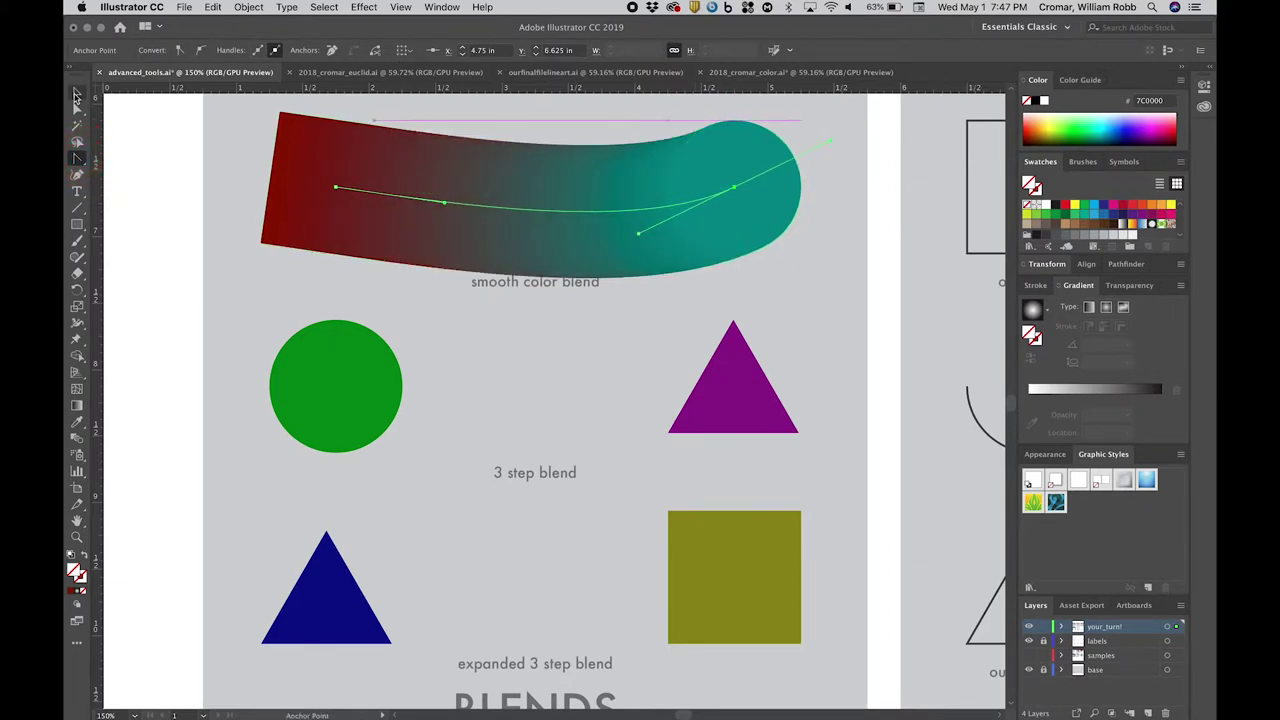
left_click(131, 131)
- In isolation mode, shrink the teal end circle and rotate the red rectangle about 5°
double_click(696, 155)
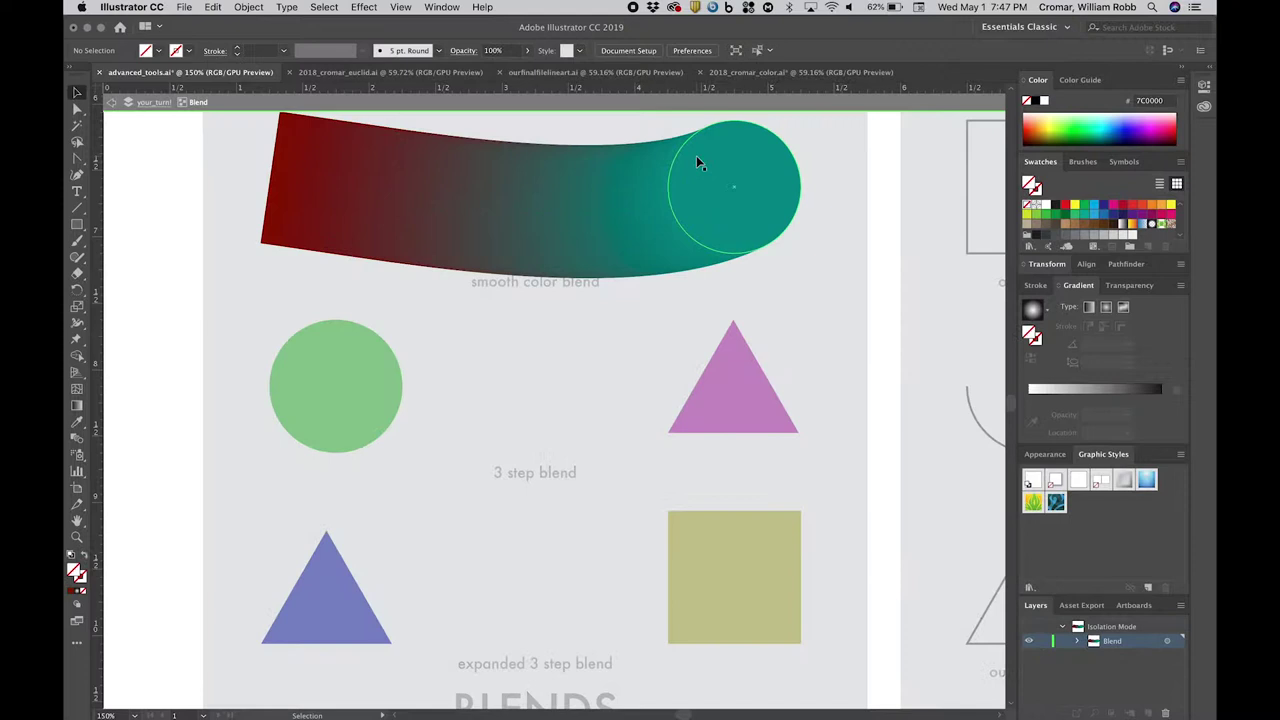
left_click(700, 165)
left_click_drag(691, 130, 716, 145)
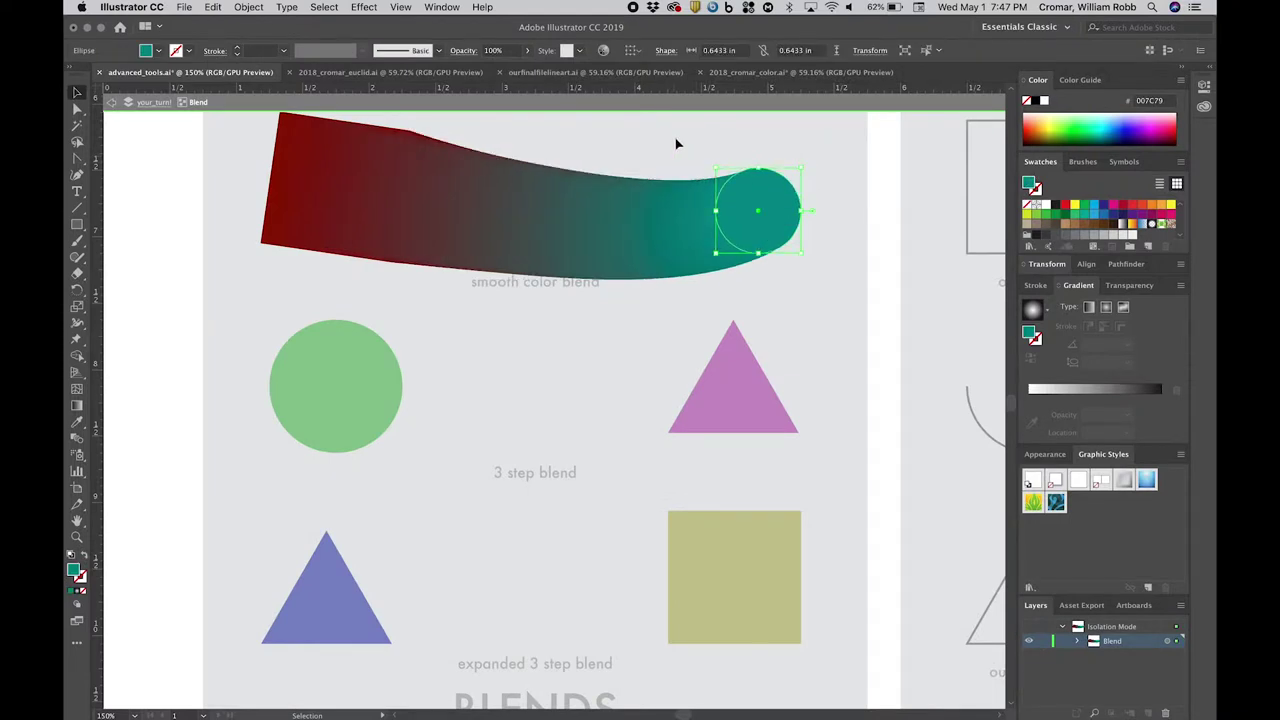
left_click(370, 145)
left_click_drag(426, 132, 395, 118)
left_click(194, 168)
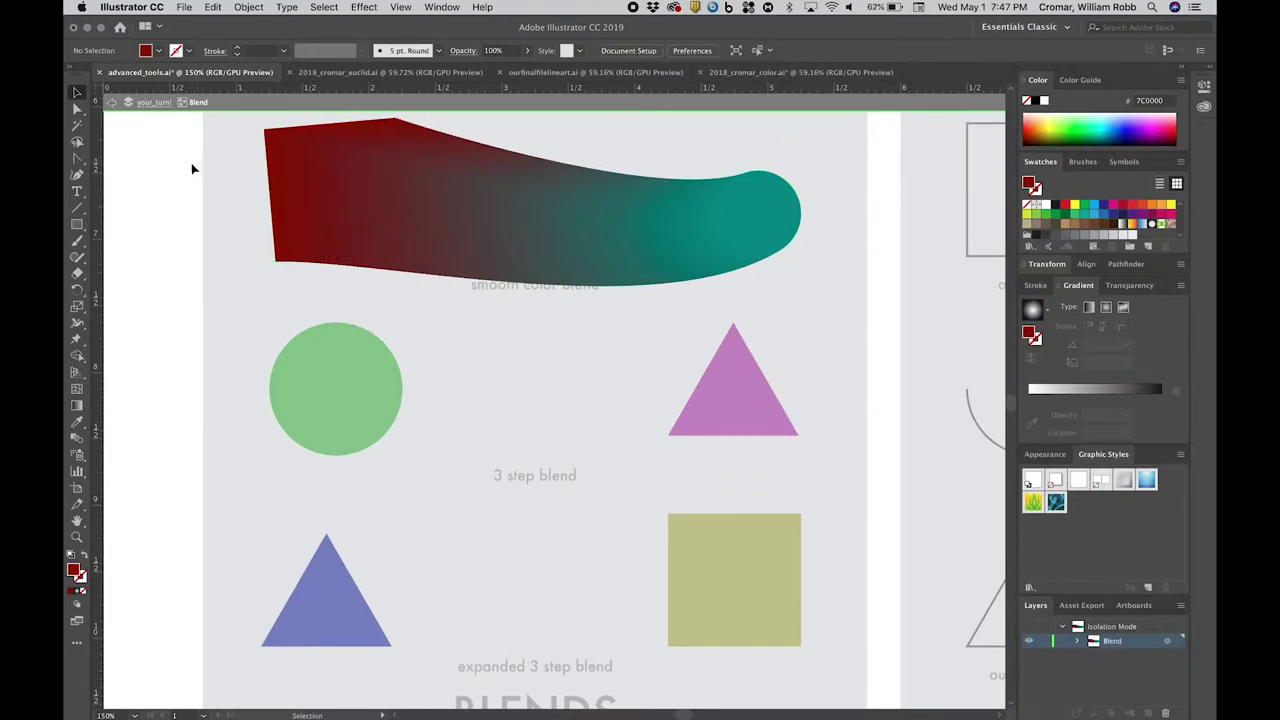
double_click(194, 168)
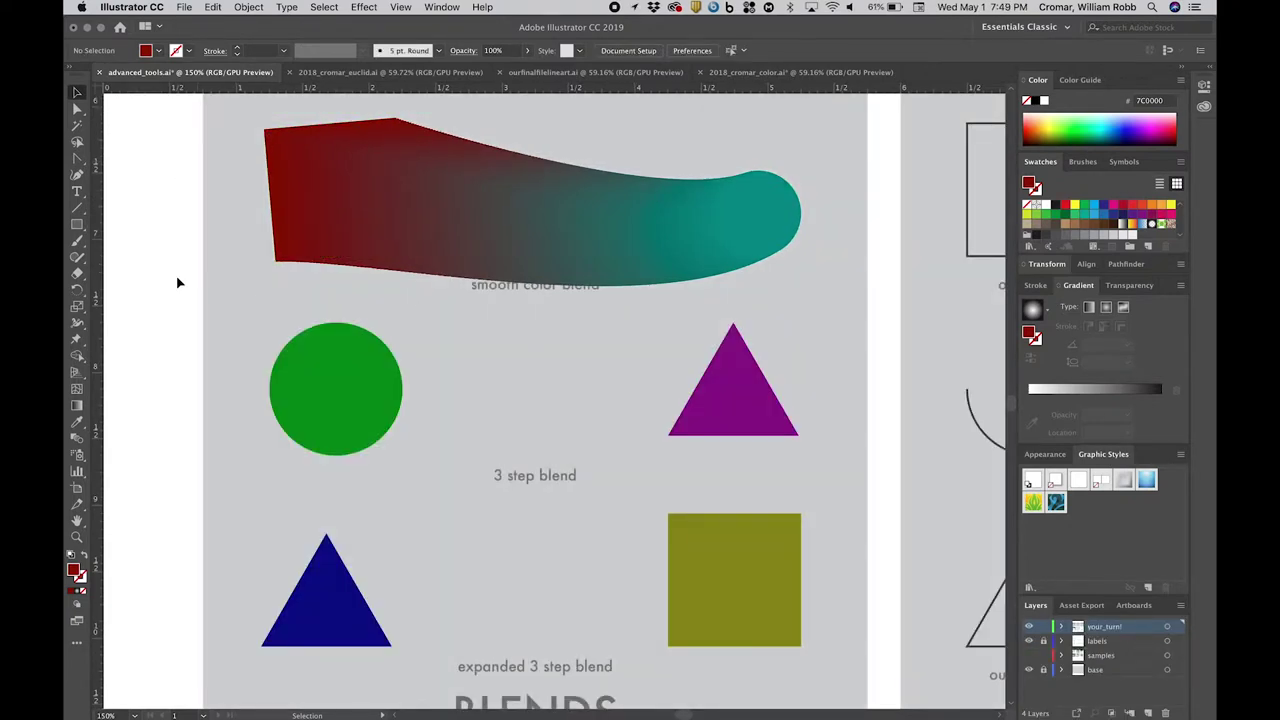
- Move the red rectangle down and right inside the blend to reshape its taper
left_click(343, 171)
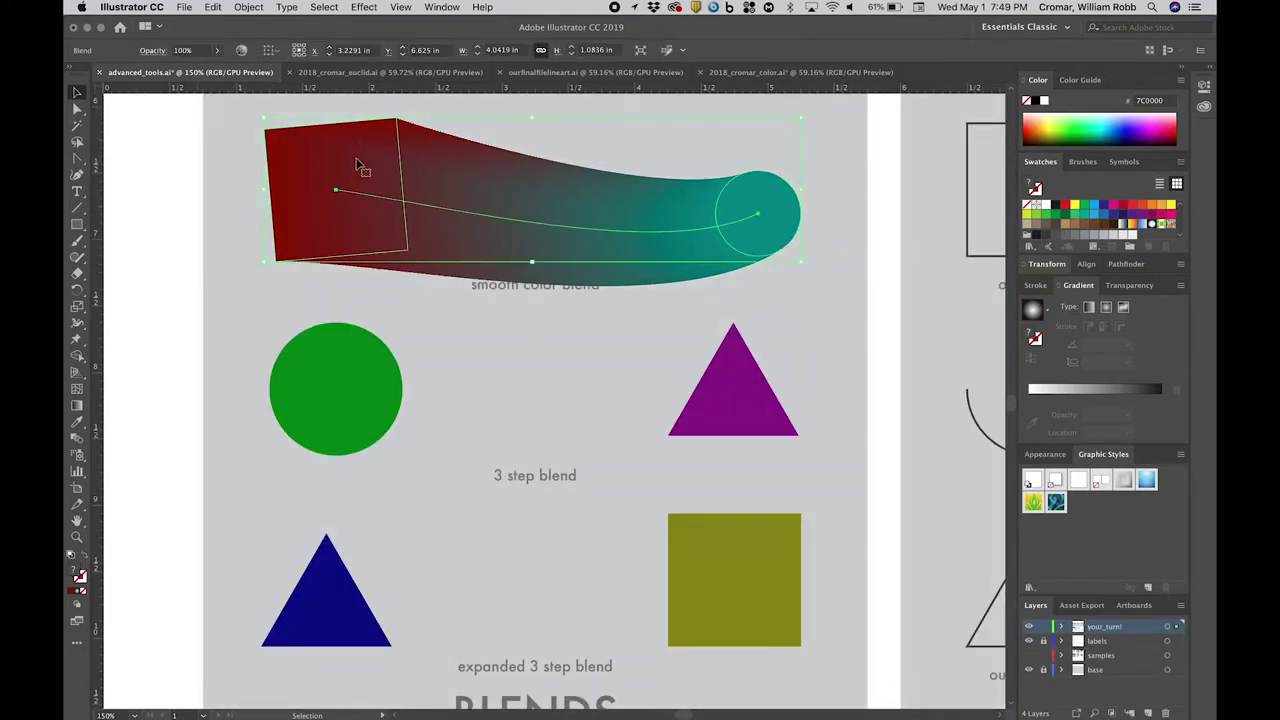
double_click(340, 180)
left_click_drag(369, 177, 403, 192)
double_click(186, 241)
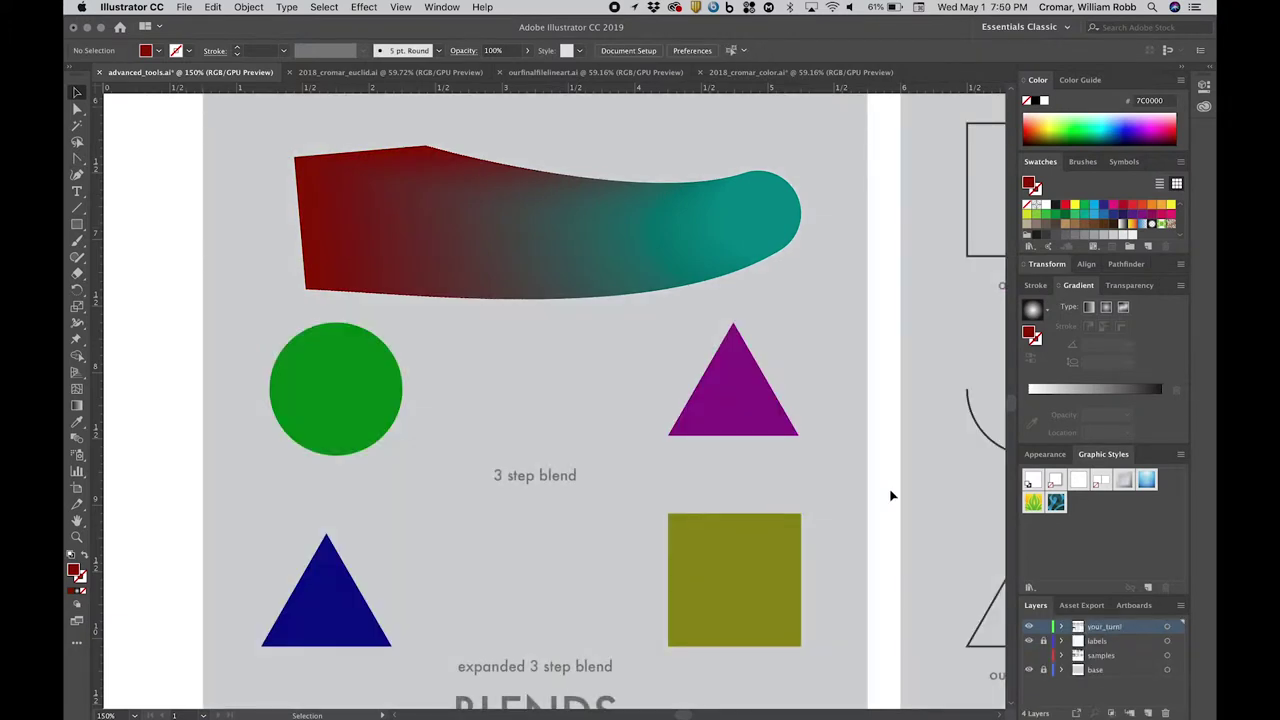
- In Object > Blend > Blend Options, set Spacing to Specified Steps with 3 steps
left_click(247, 8)
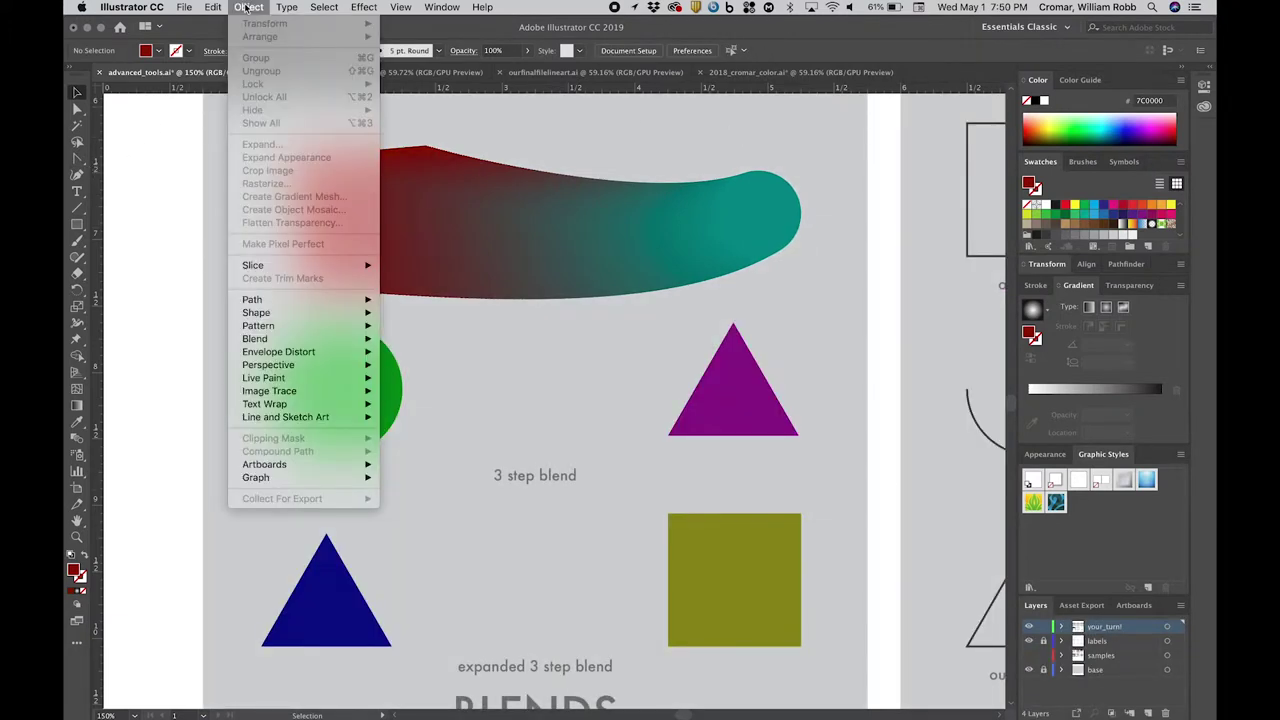
mouse_move(370, 340)
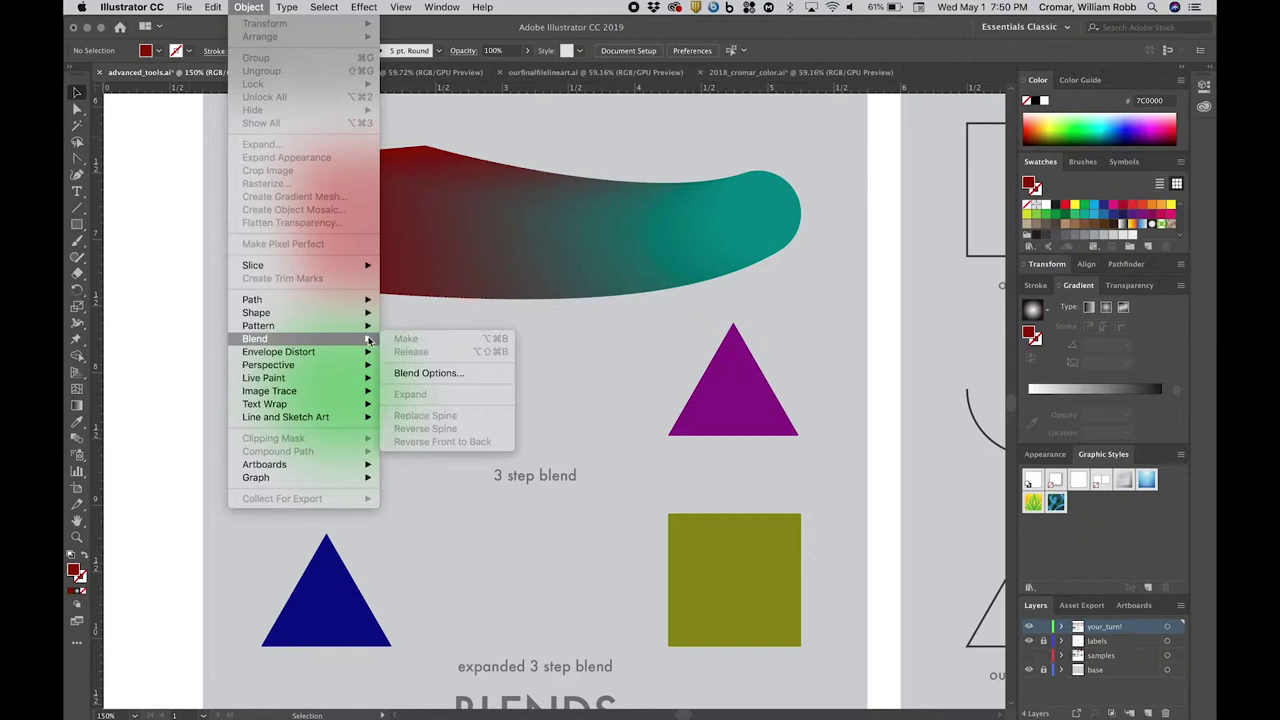
left_click(424, 373)
left_click(356, 254)
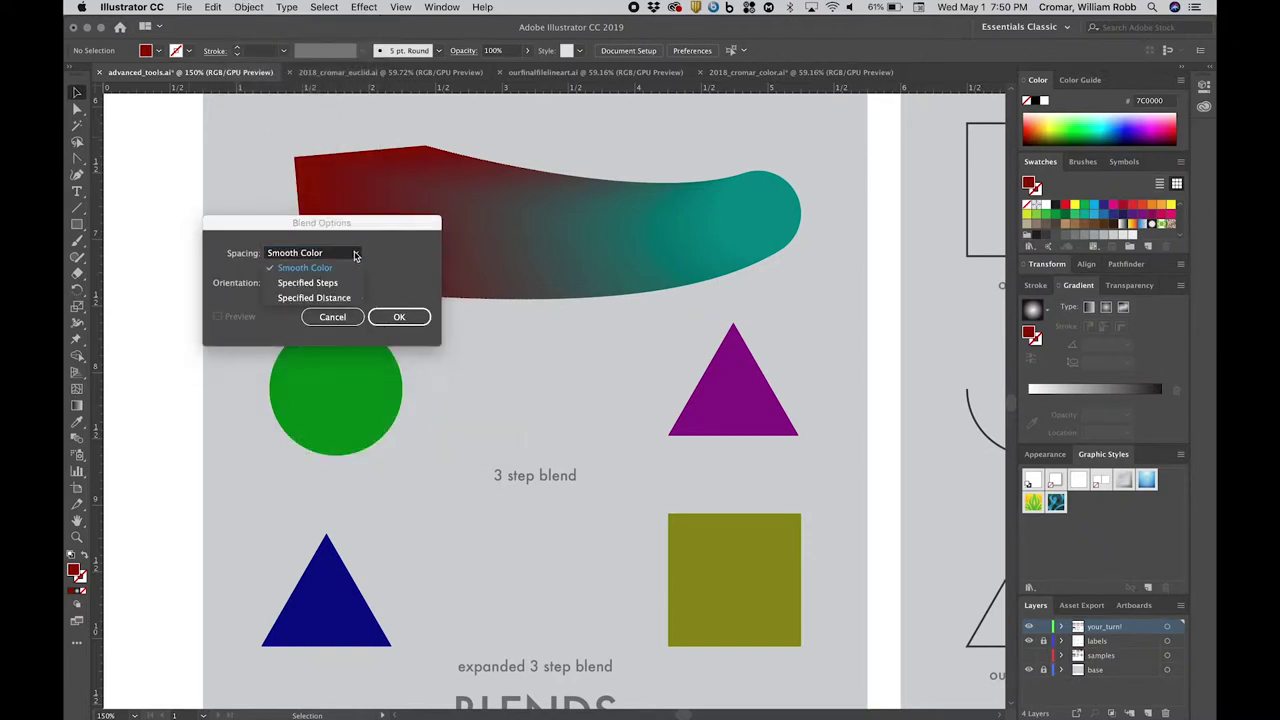
left_click(336, 282)
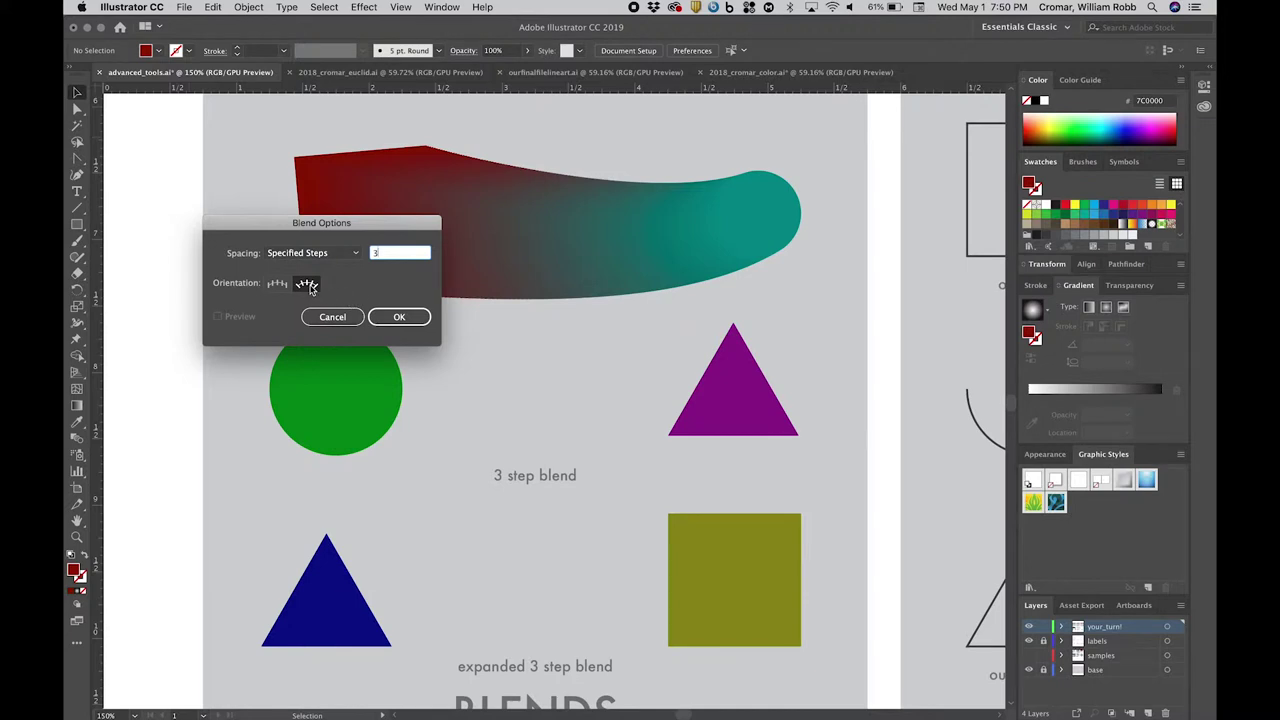
- Confirm the 3-step blend options and blend the green circle into the purple triangle
left_click(399, 316)
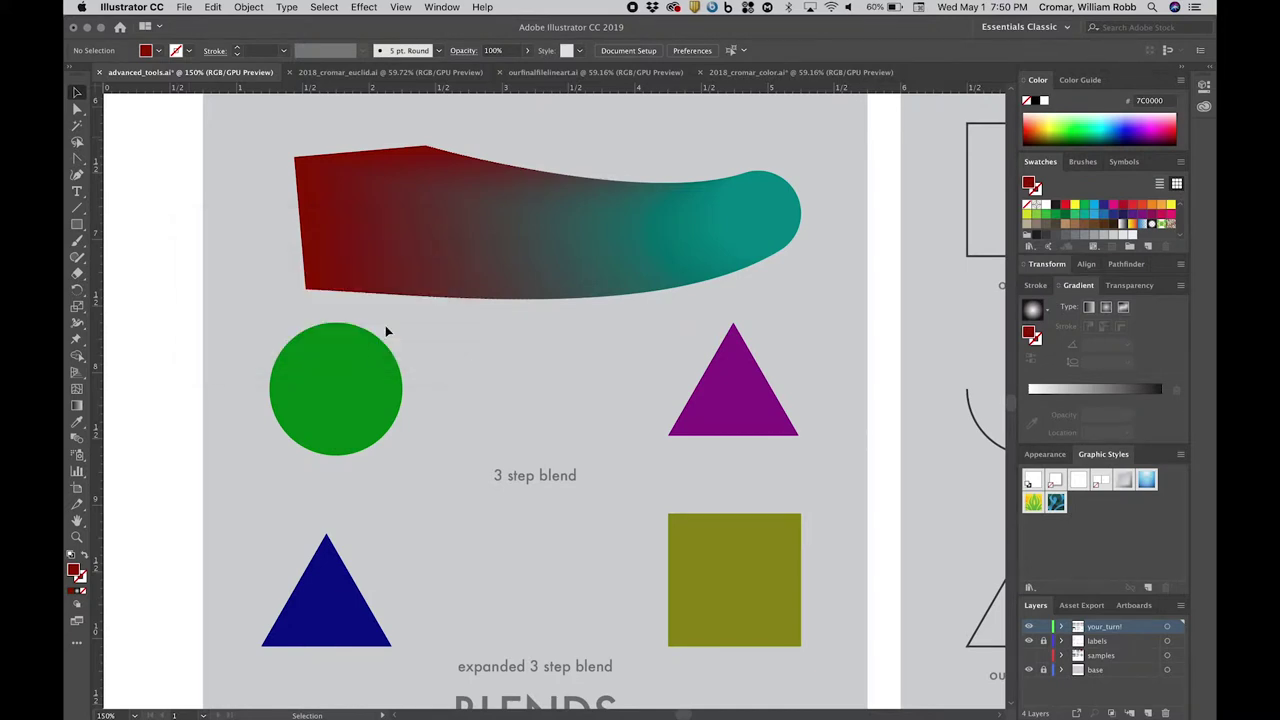
left_click(374, 362)
left_click(714, 404, "shift")
left_click(263, 8)
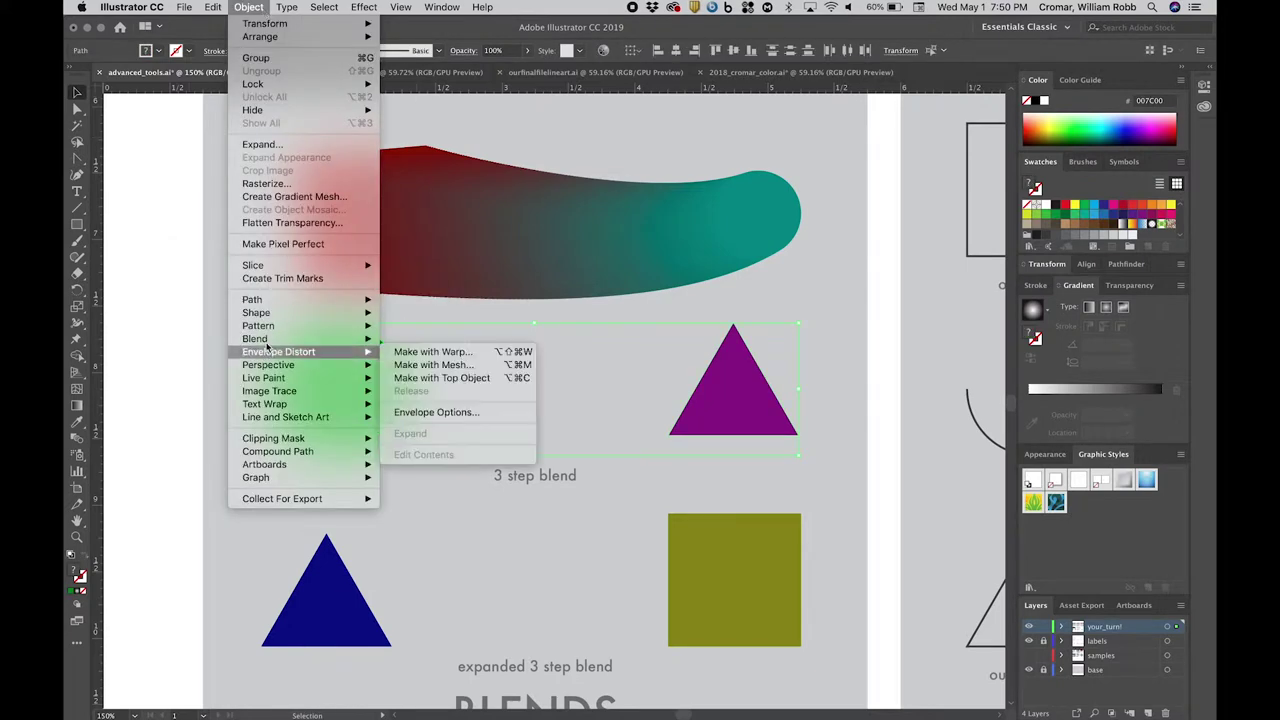
left_click(395, 339)
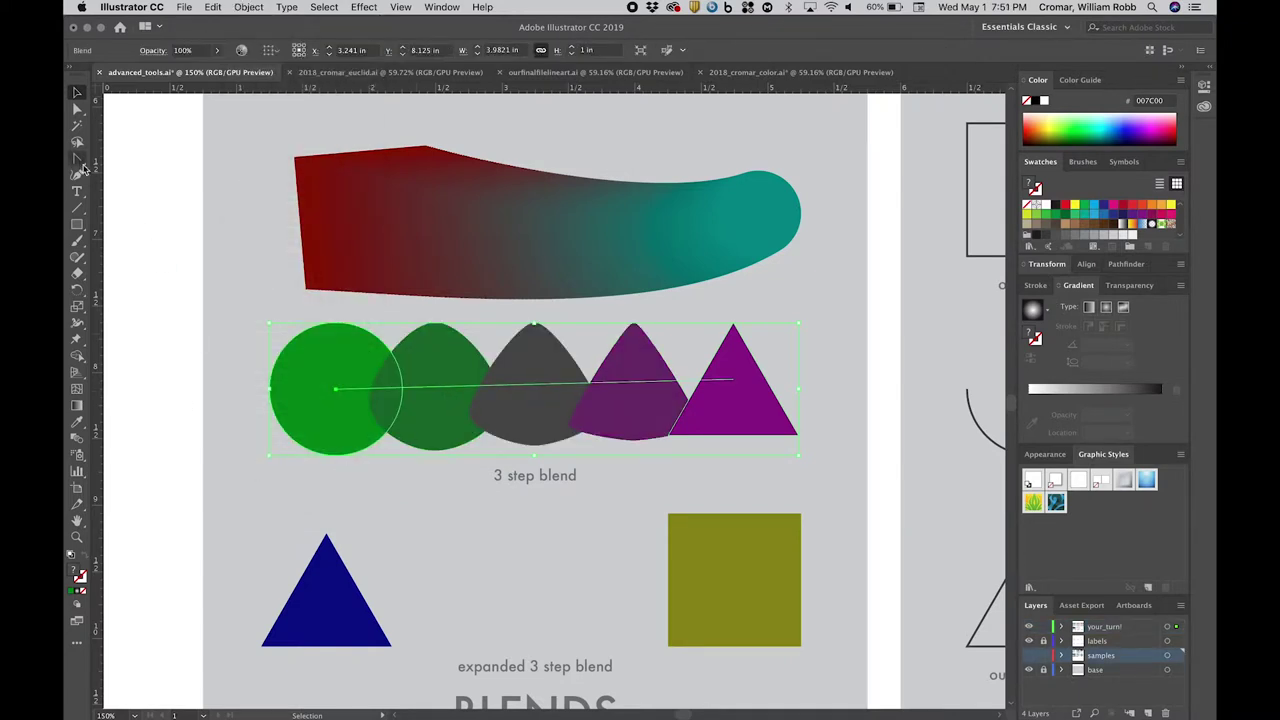
- Curve the new blend's spine by pulling handles at the circle and triangle ends
left_click(77, 158)
left_click_drag(335, 389, 209, 363)
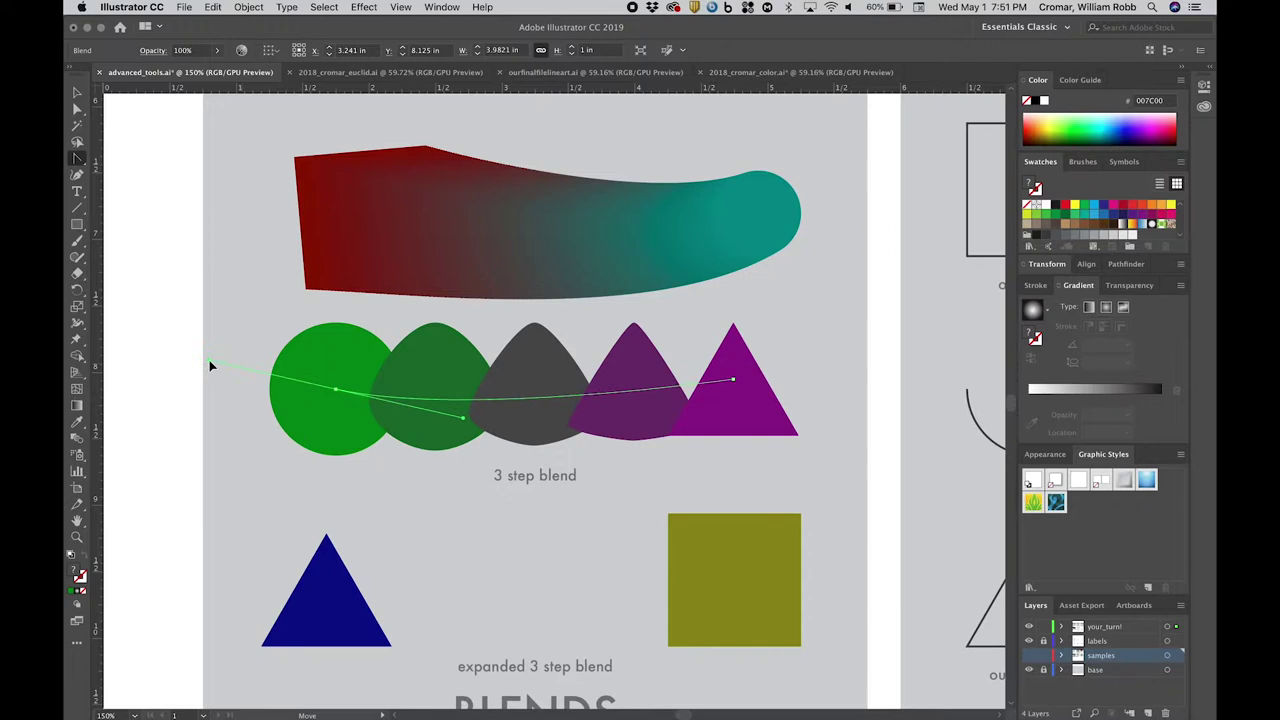
left_click_drag(733, 379, 631, 448)
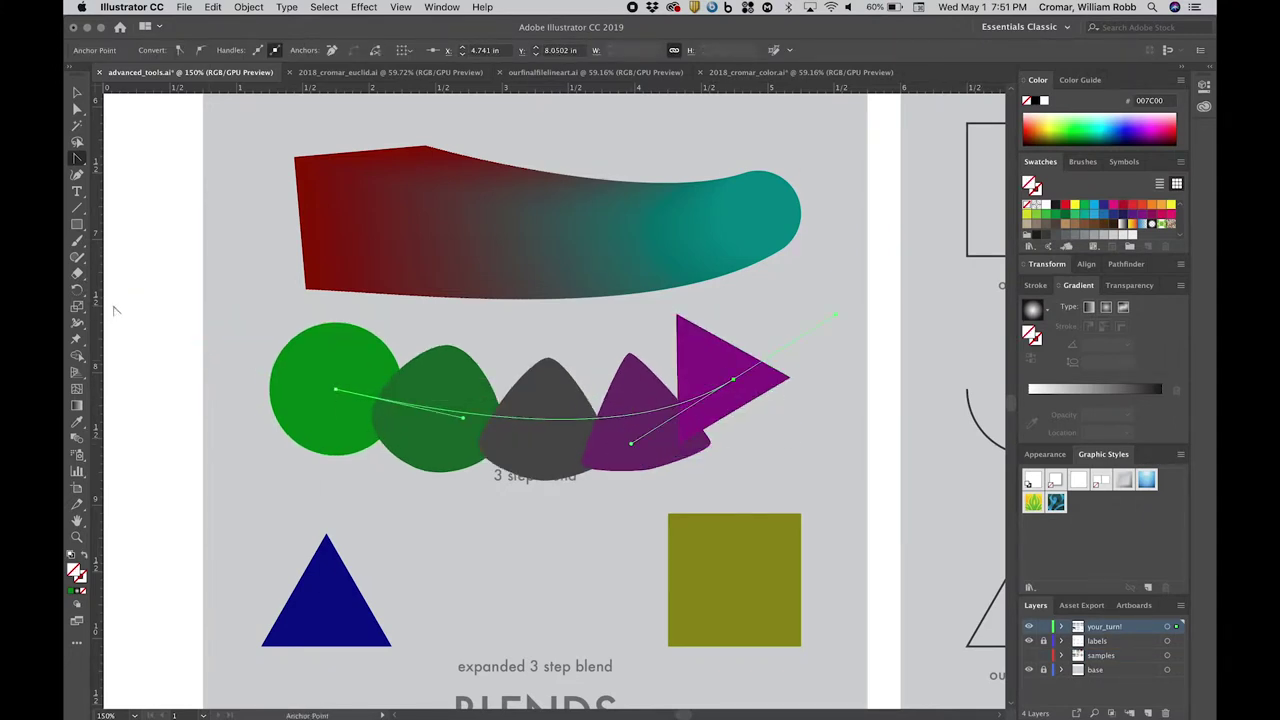
- Blend the blue triangle into the olive square in 3 steps
left_click(77, 92)
left_click(832, 589)
left_click(334, 591)
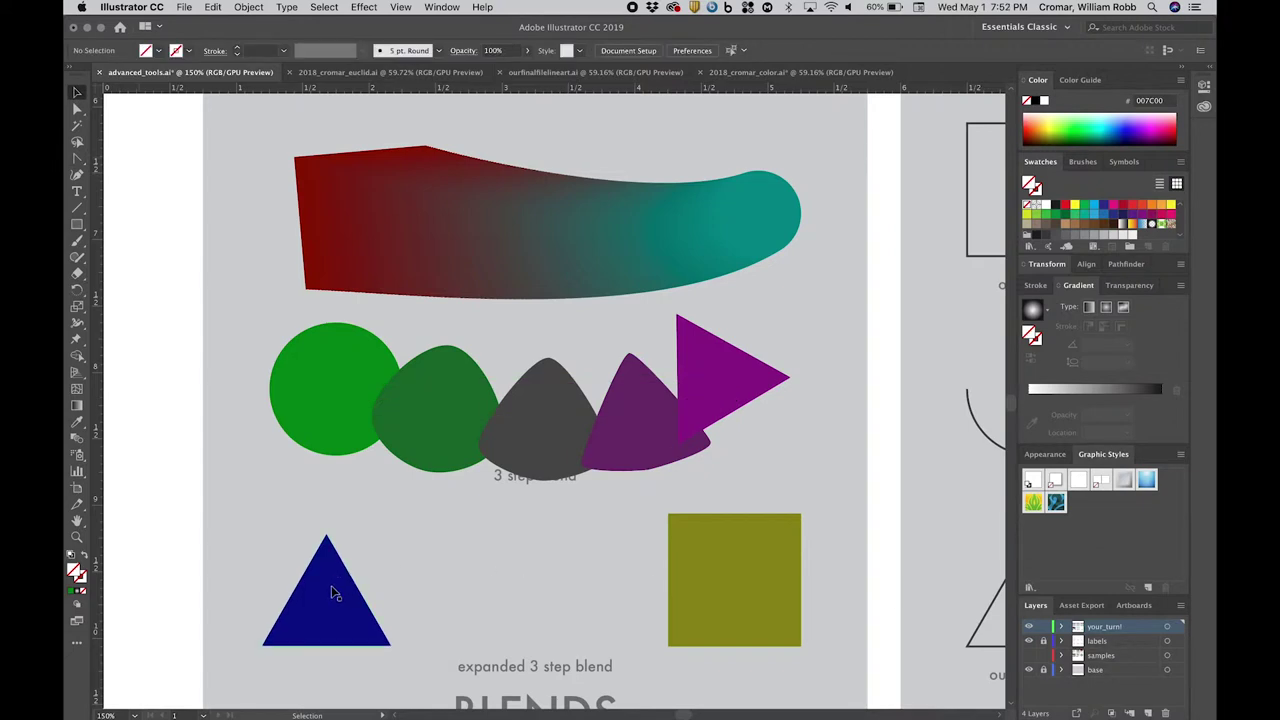
left_click(724, 600, "shift")
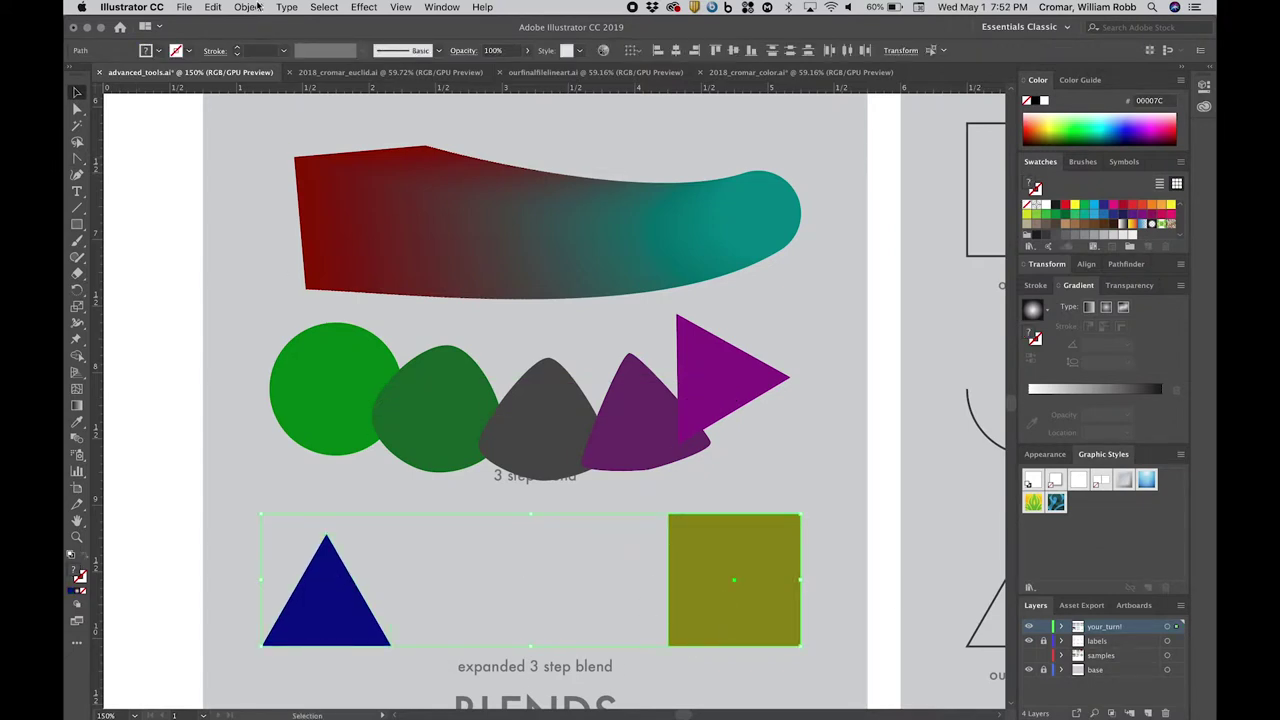
left_click(249, 7)
mouse_move(300, 300)
left_click(420, 344)
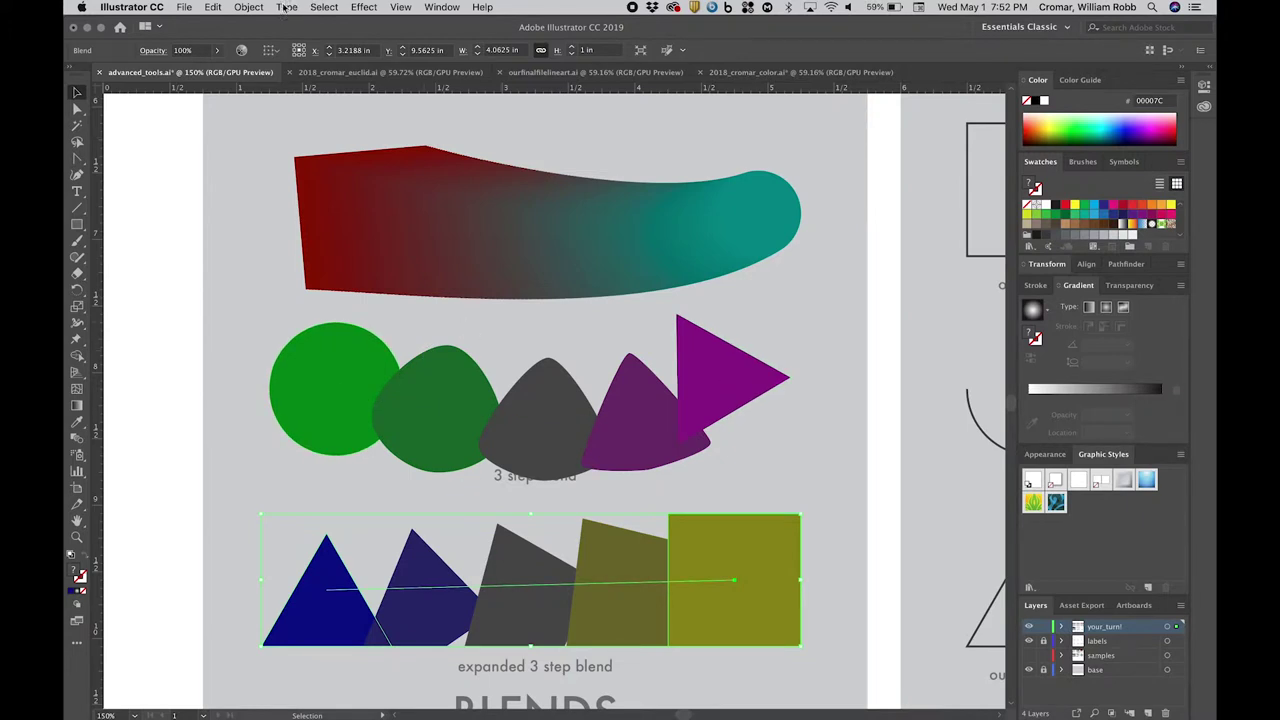
- Expand the blue-to-olive blend into separate shapes and reselect the expanded group
left_click(249, 7)
mouse_move(300, 338)
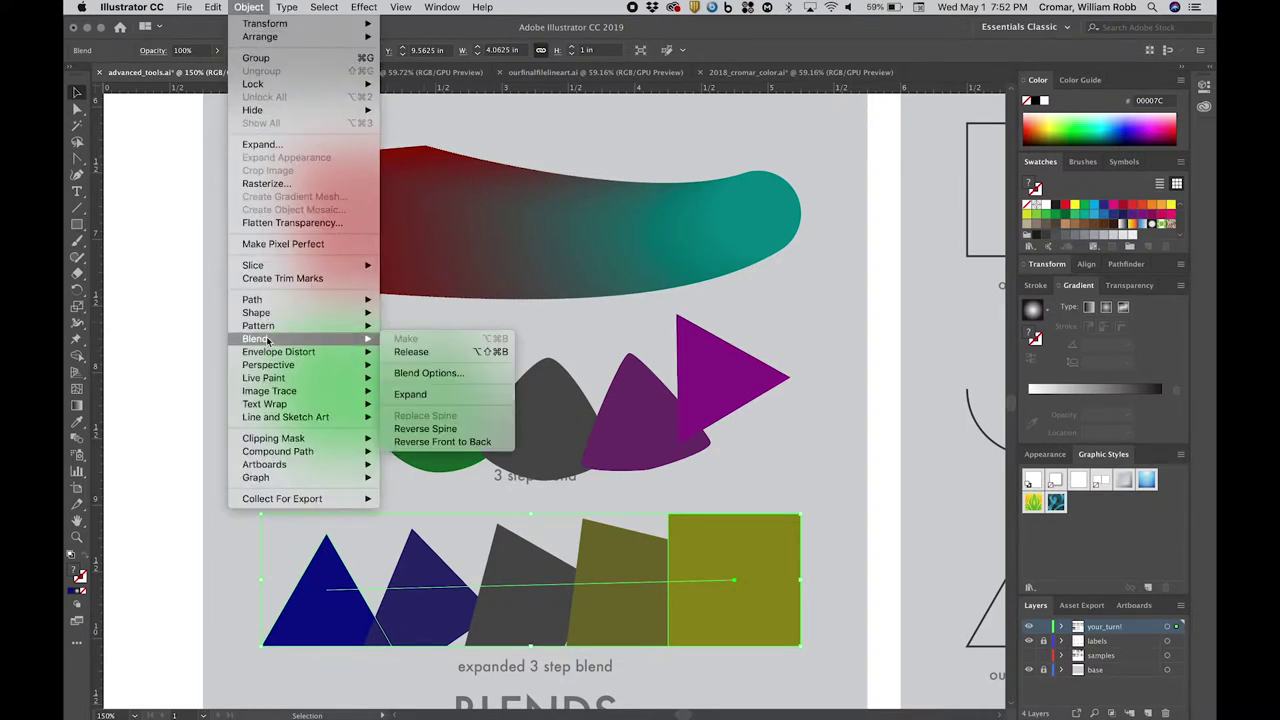
left_click(418, 400)
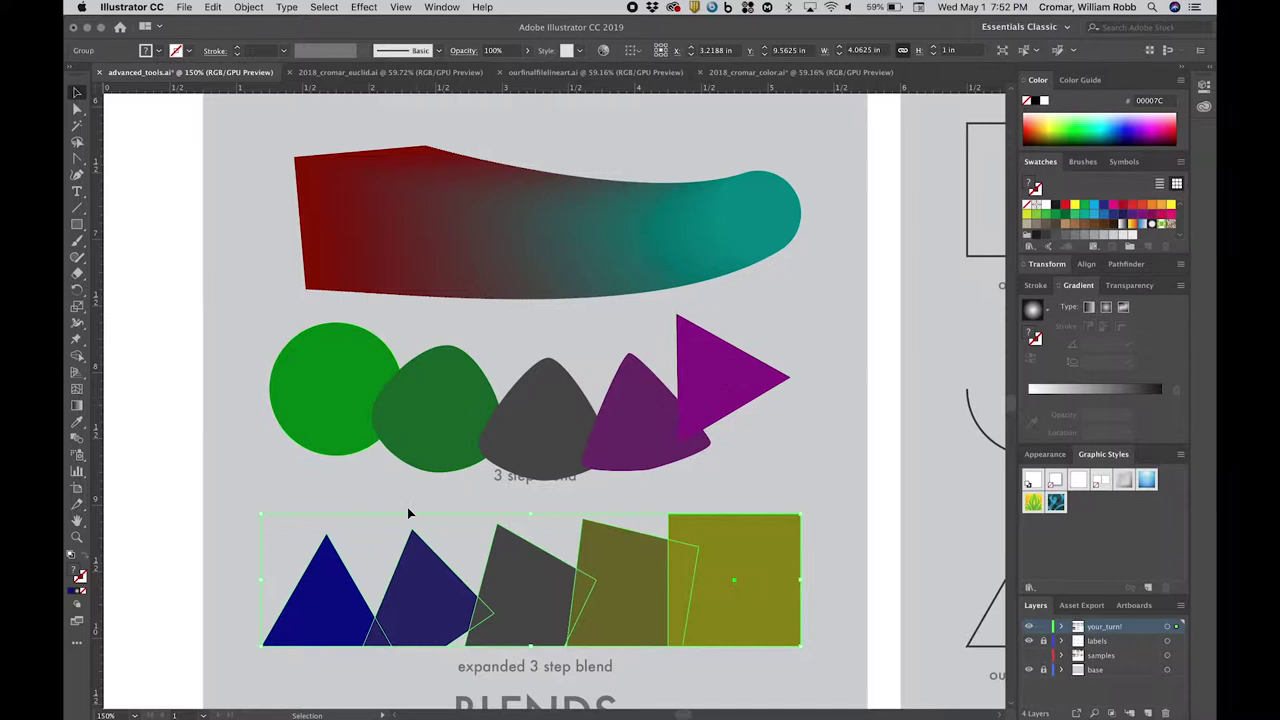
left_click(205, 540)
left_click(412, 592)
- Ungroup the expanded blend and scatter its triangle, gray, olive and square shapes apart
right_click(418, 598)
left_click(455, 620)
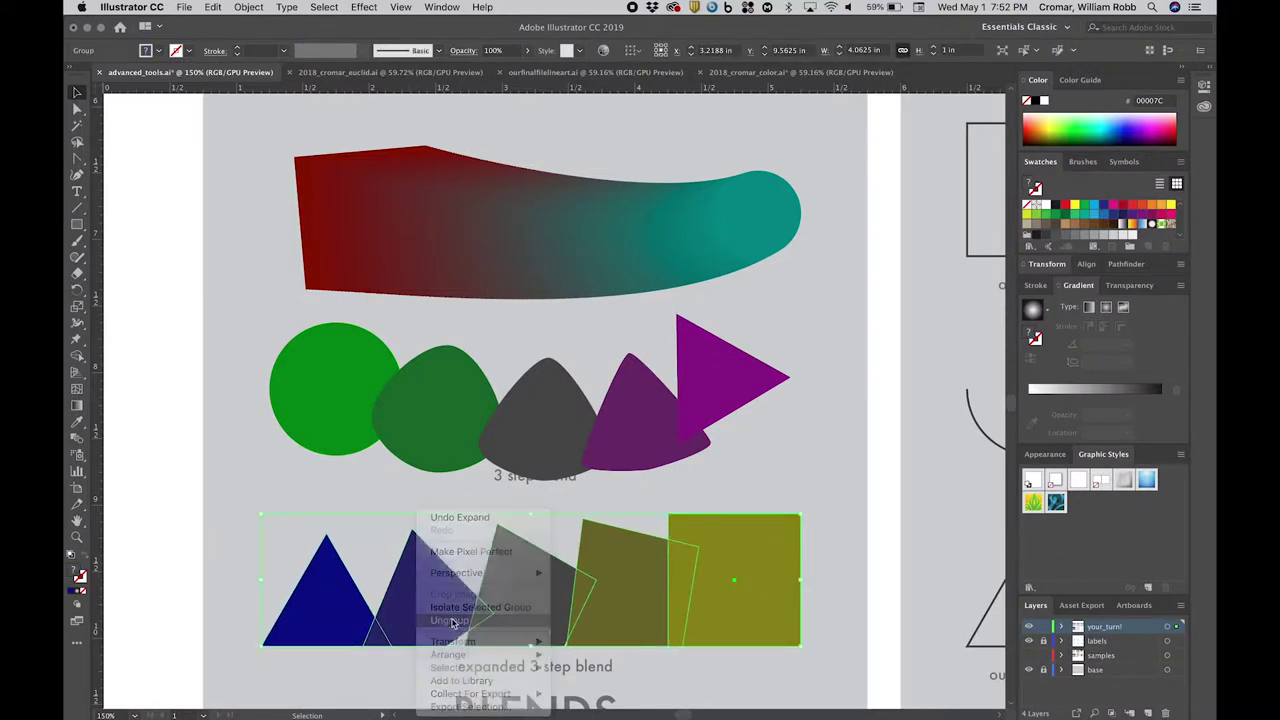
left_click(170, 587)
left_click_drag(420, 603, 383, 570)
left_click_drag(503, 621, 469, 659)
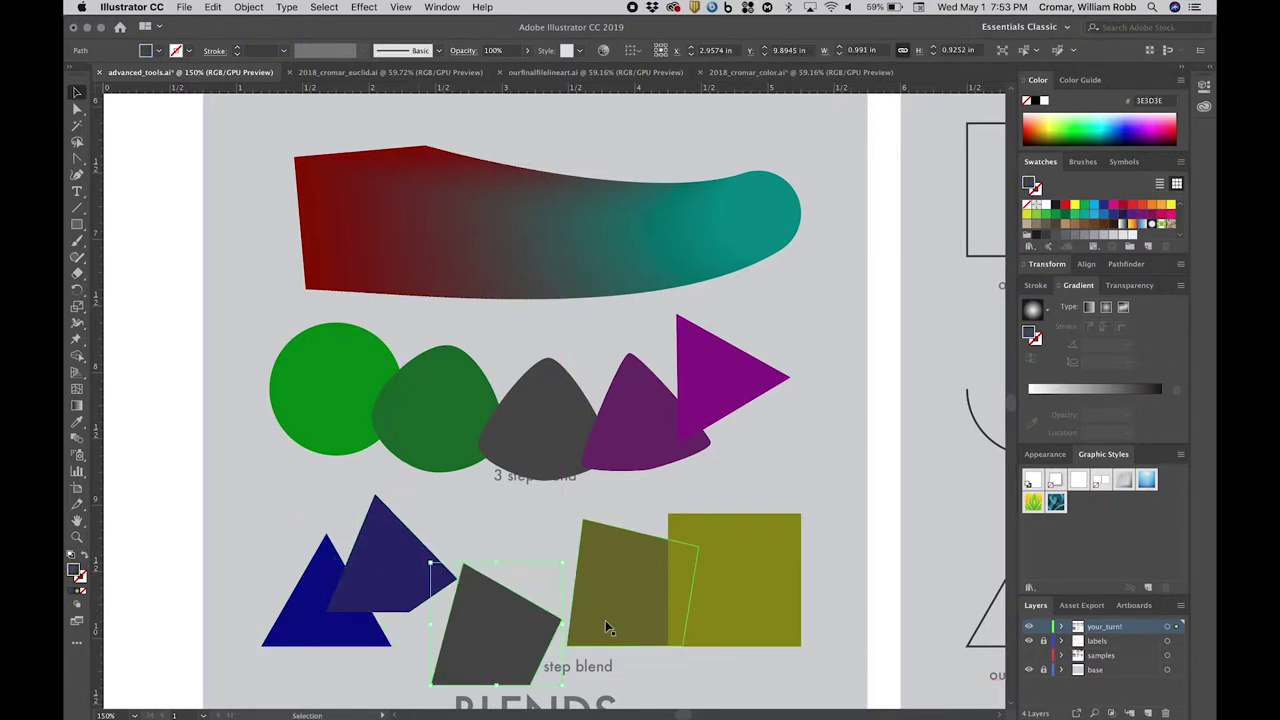
left_click_drag(605, 620, 676, 646)
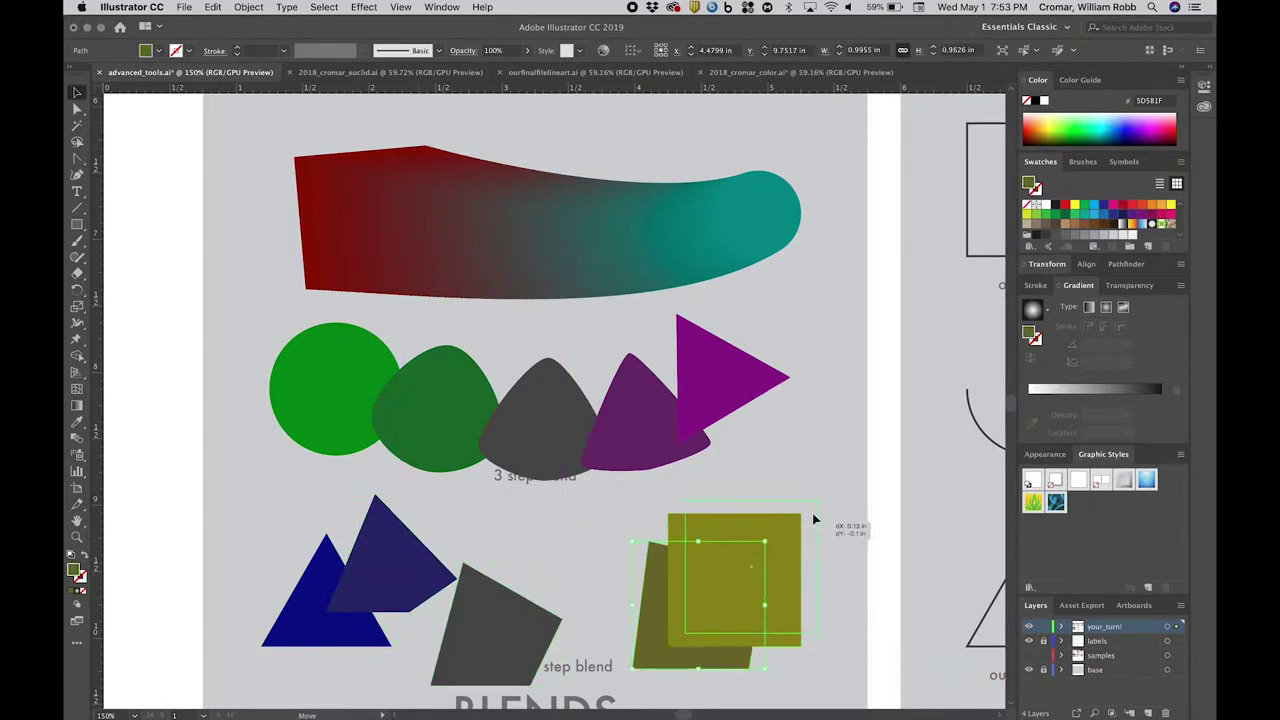
left_click_drag(790, 540, 836, 500)
- Set the dark gray shape's fill colour to #333333
left_click(503, 623)
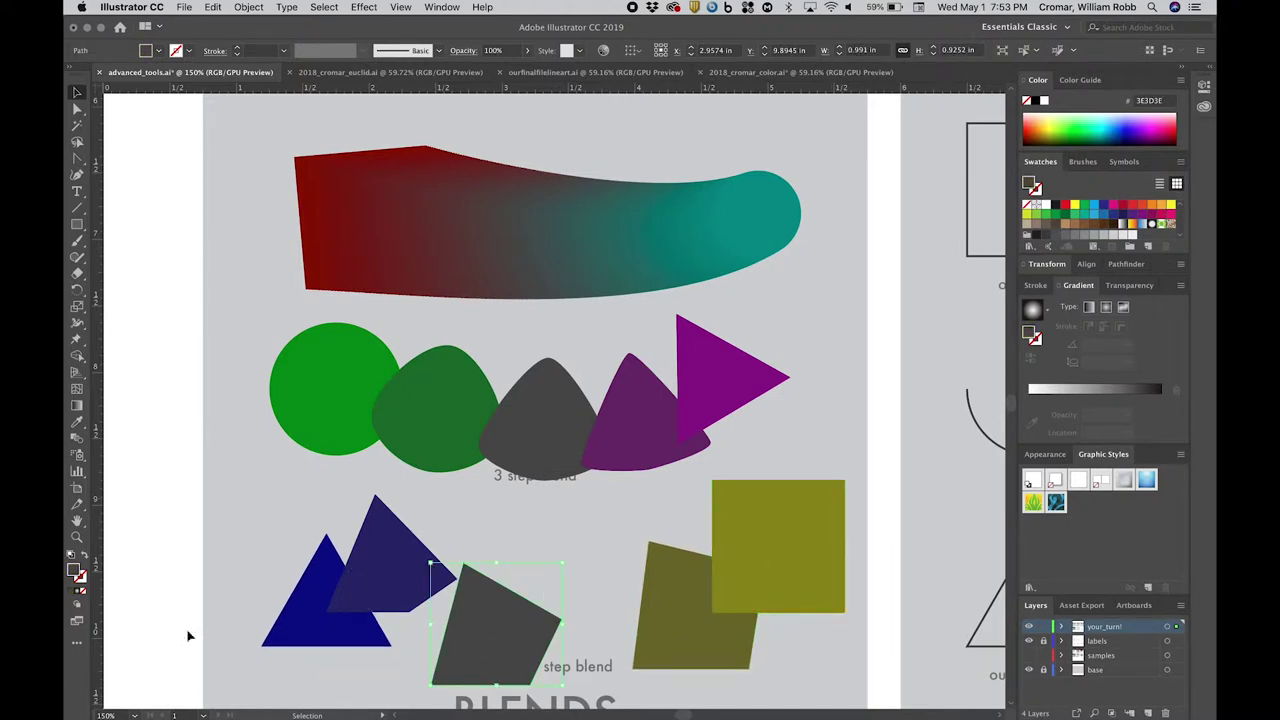
double_click(76, 572)
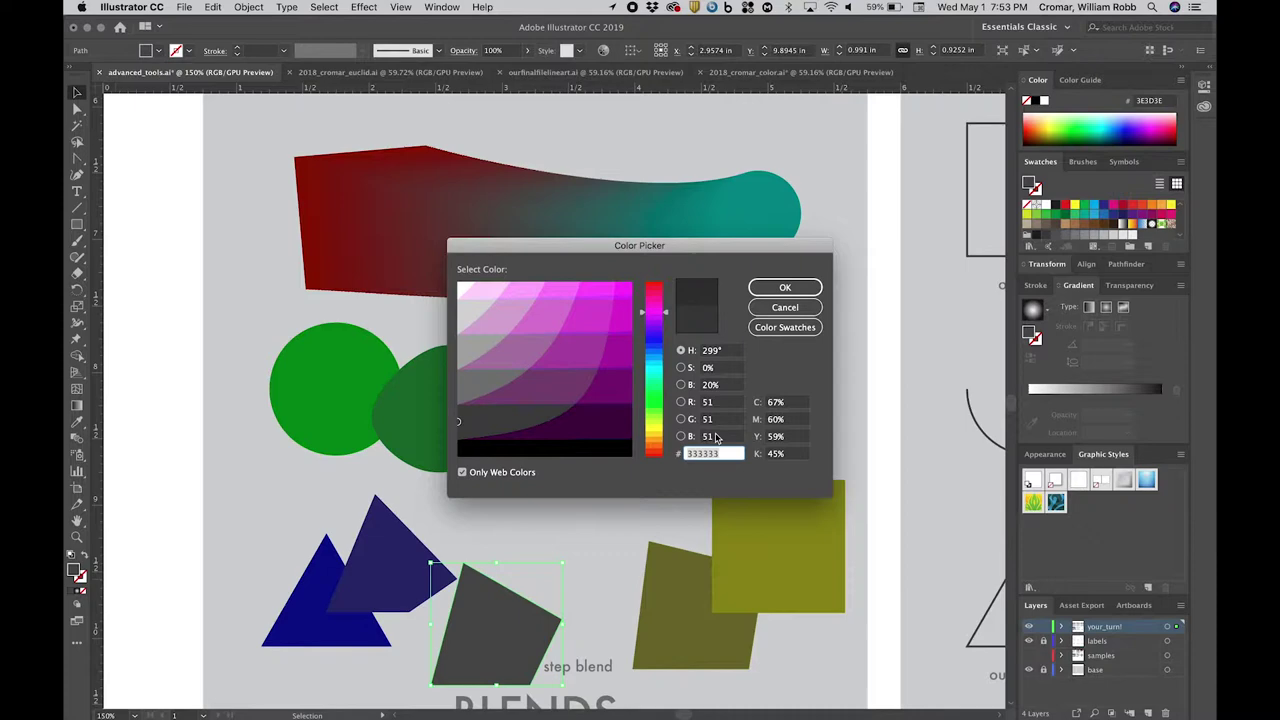
left_click(787, 289)
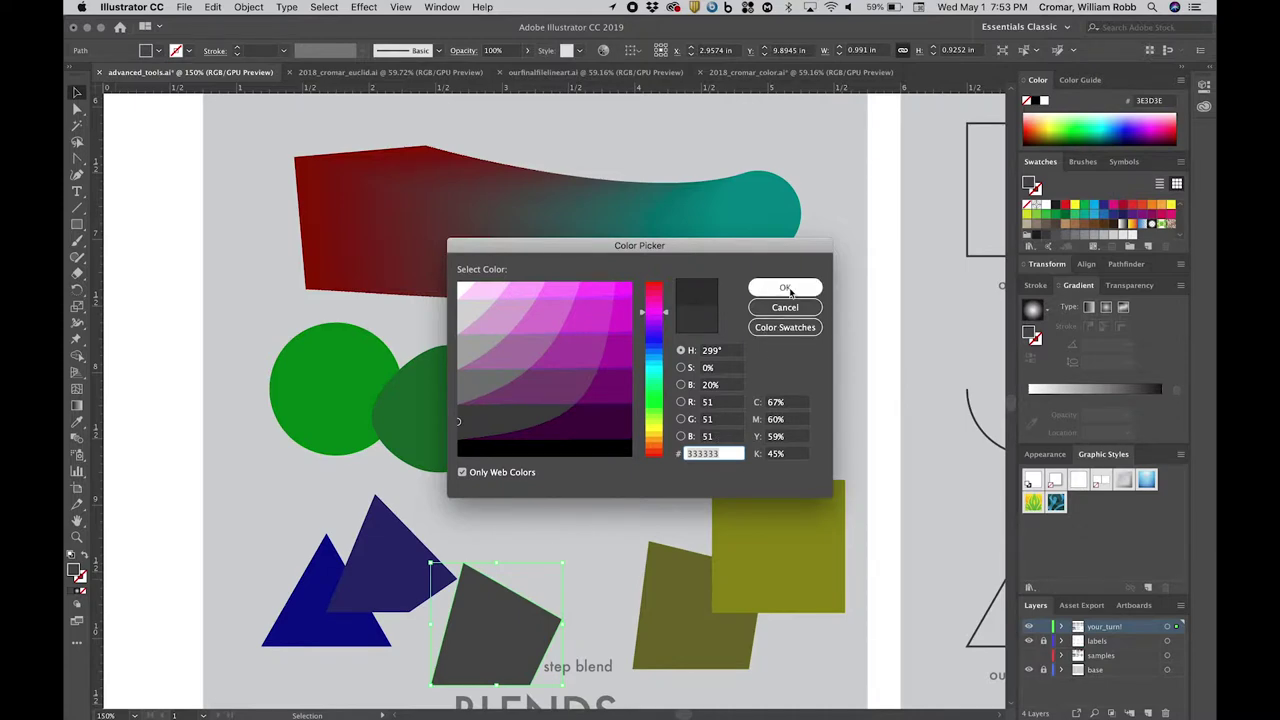
left_click(787, 289)
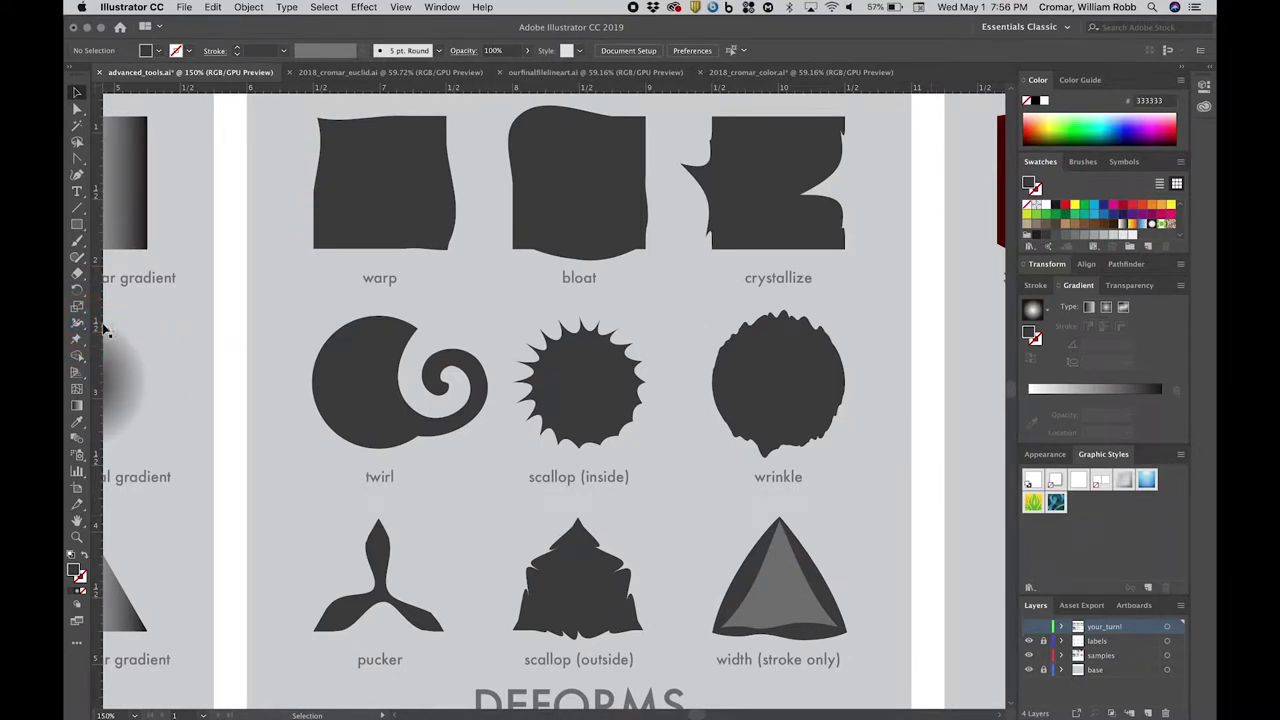
- Bring the Deforms samples into view and check the Width tool group in the toolbar
left_click(77, 323)
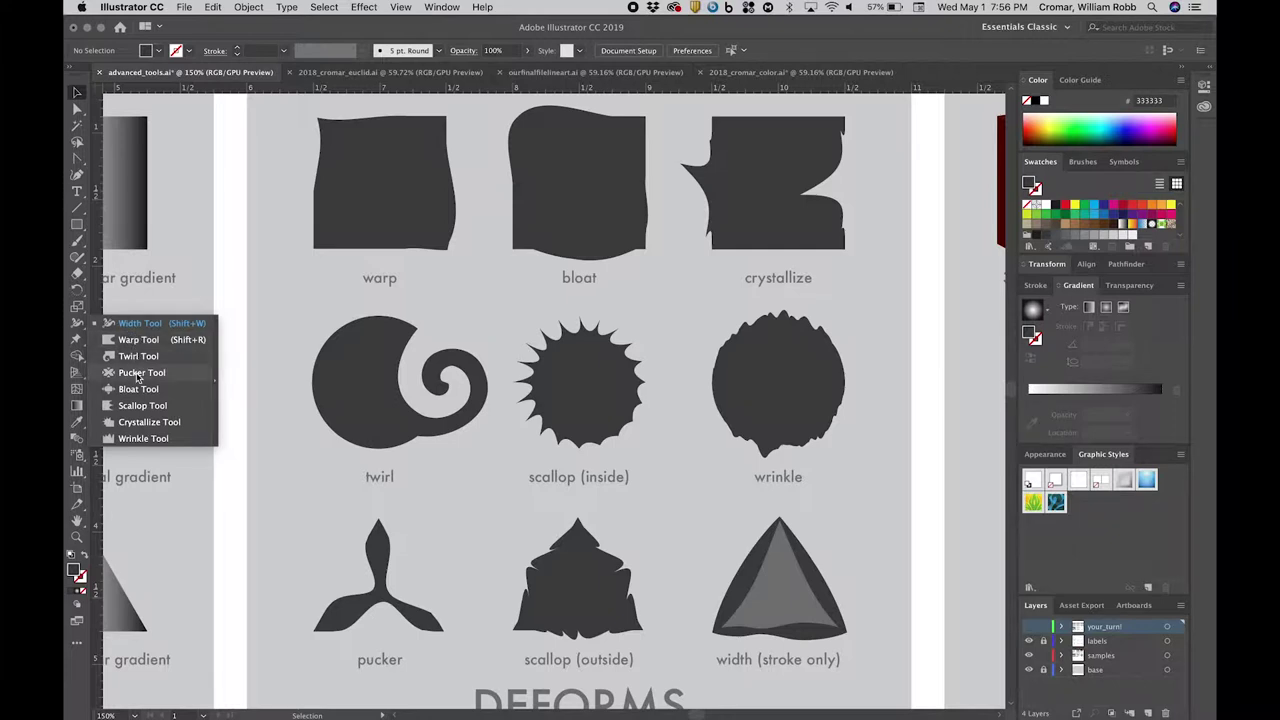
left_click(231, 382)
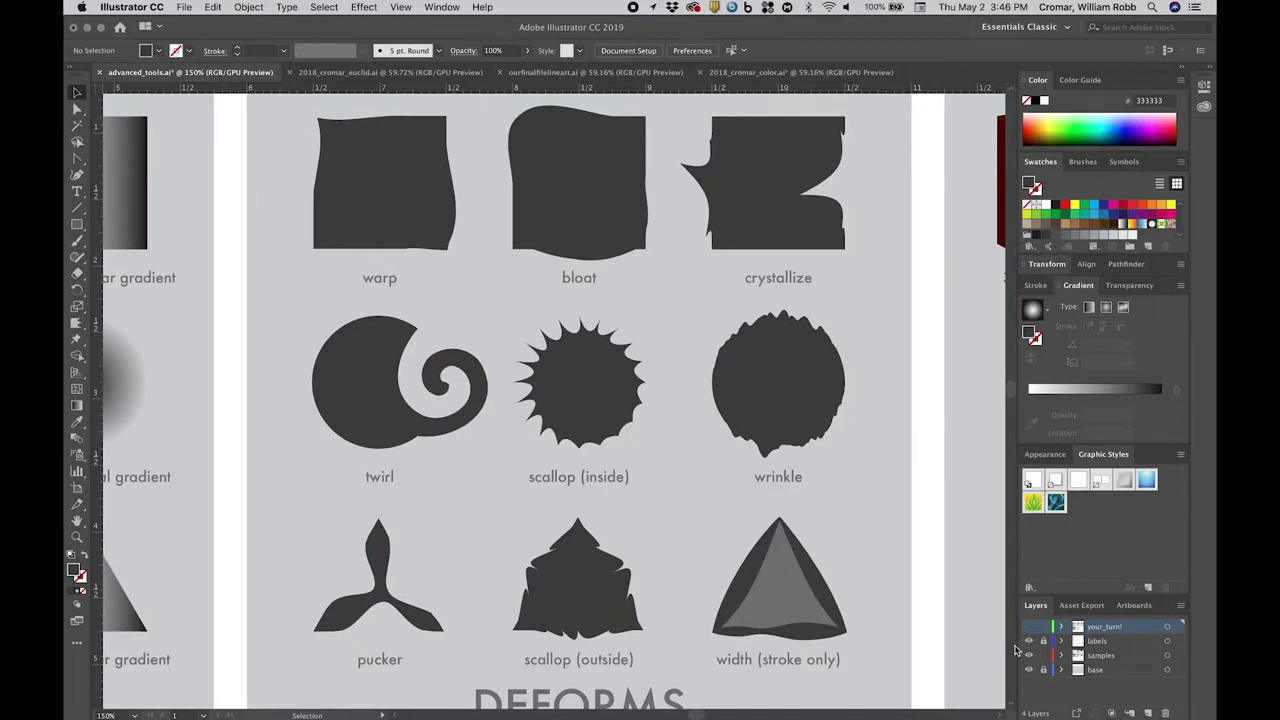
- Hide the samples layer, show the your_turn! practice shapes, and select the circle above twirl
left_click(1029, 655)
left_click(1028, 626)
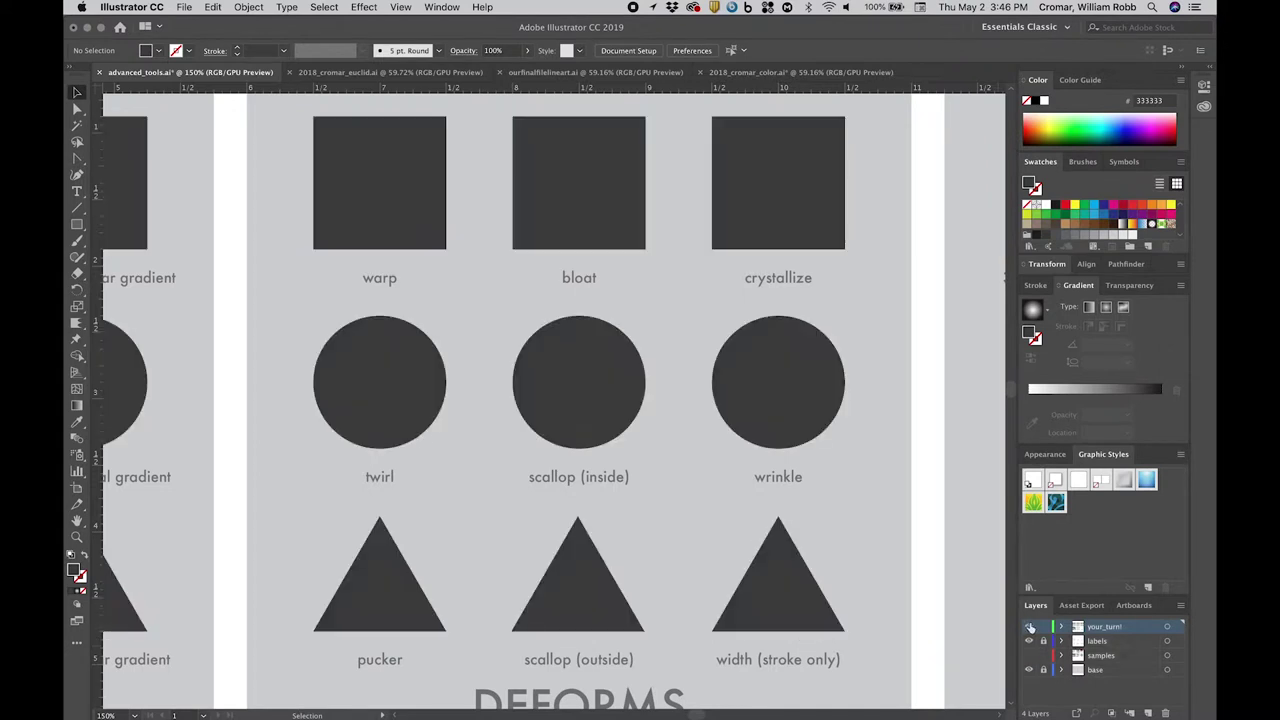
left_click(414, 425)
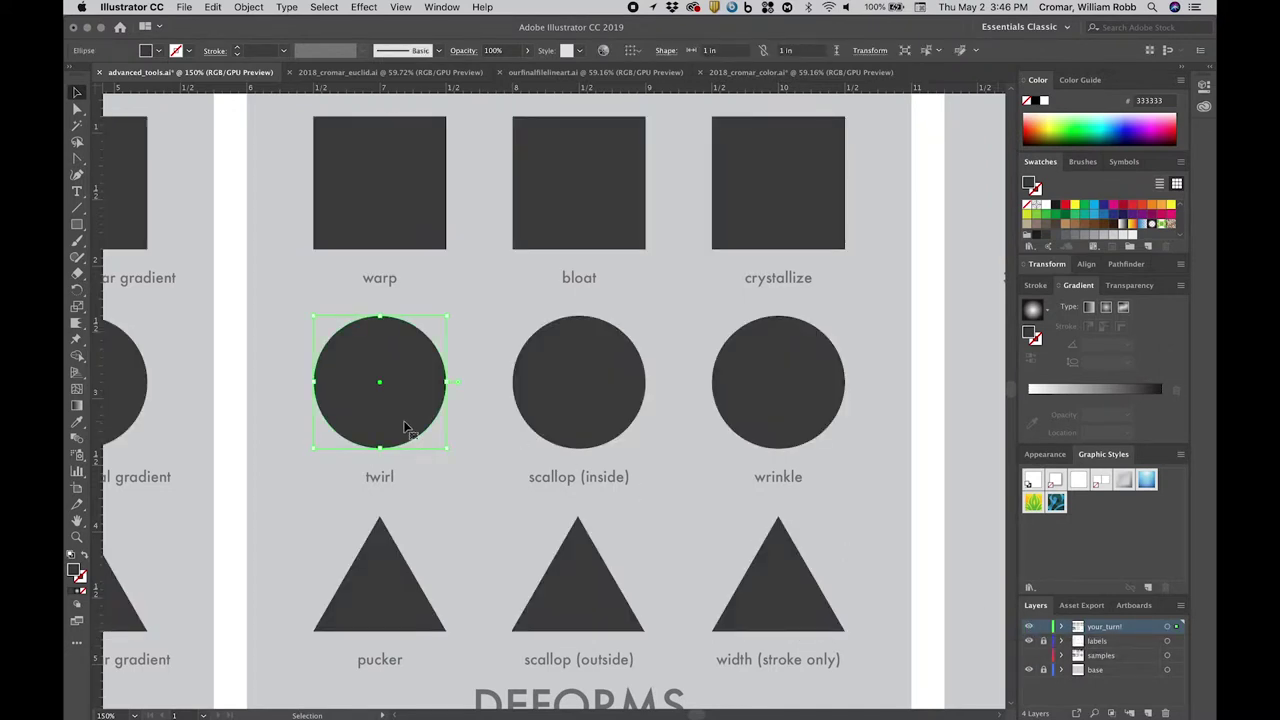
- Set the Scallop tool to 10% intensity and scallop the circle into a spiky star
double_click(75, 323)
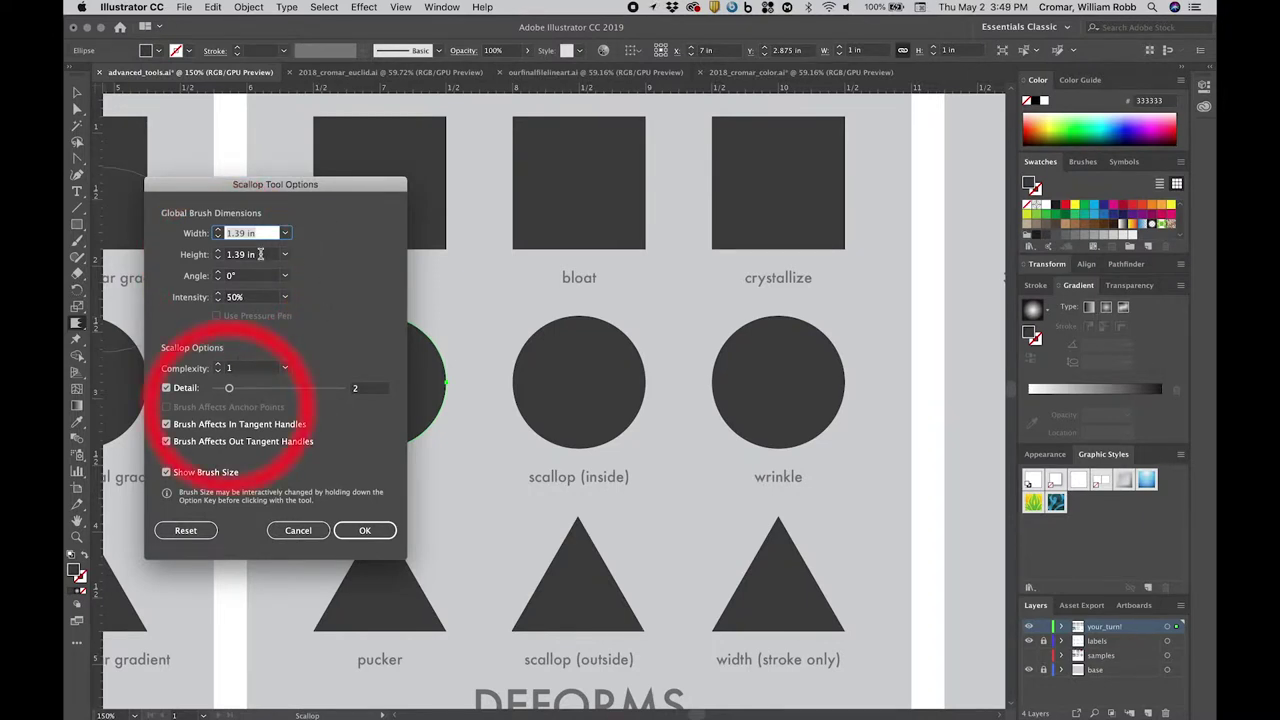
key("Tab")
key("Tab")
key("Tab")
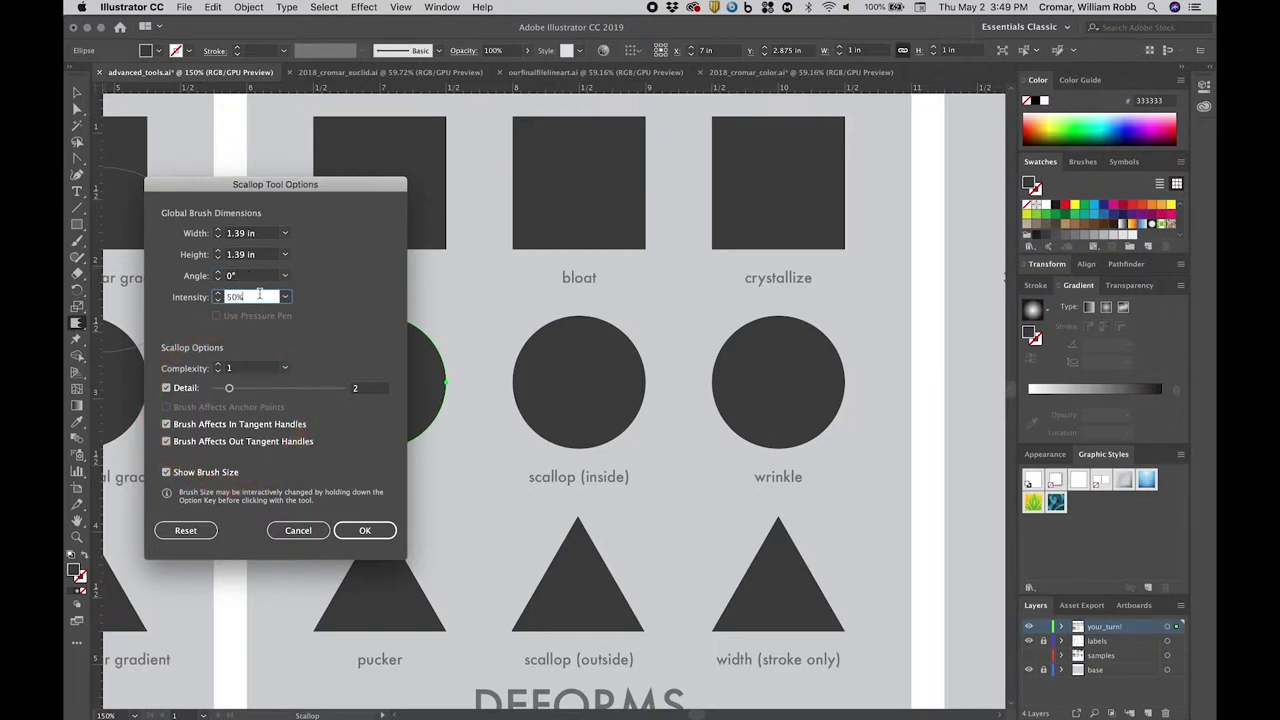
key("Tab")
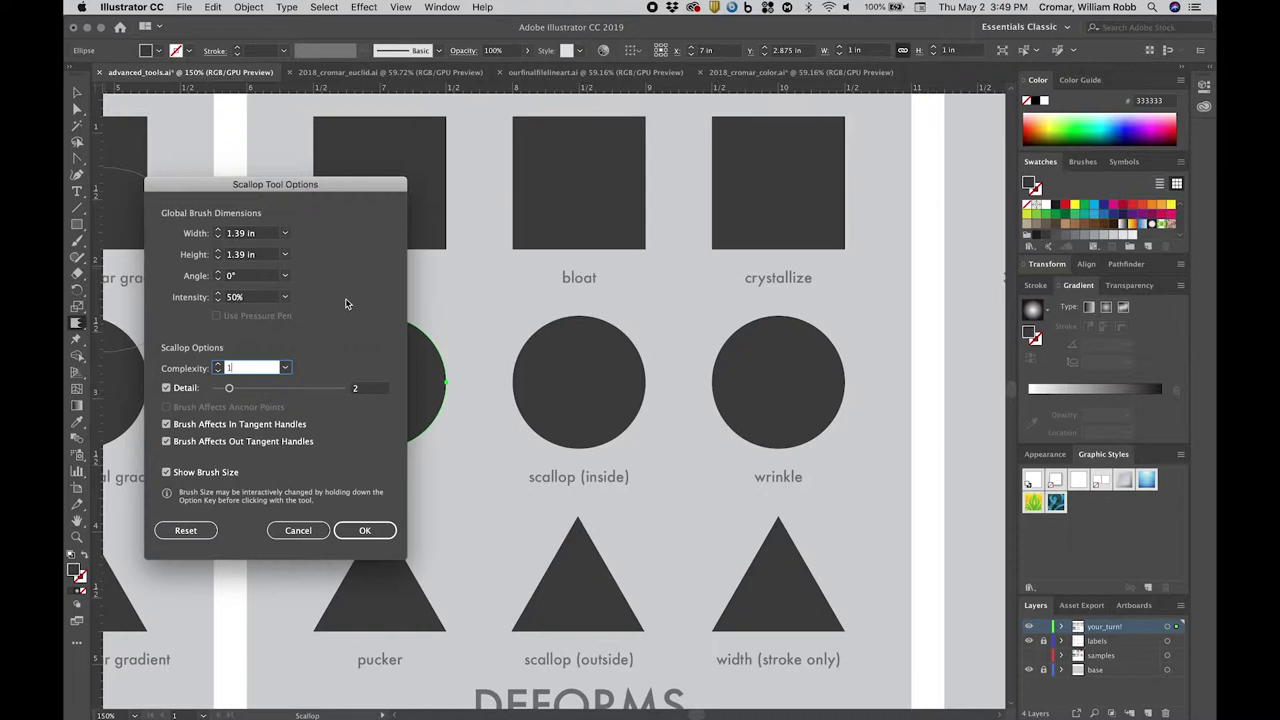
left_click(266, 297)
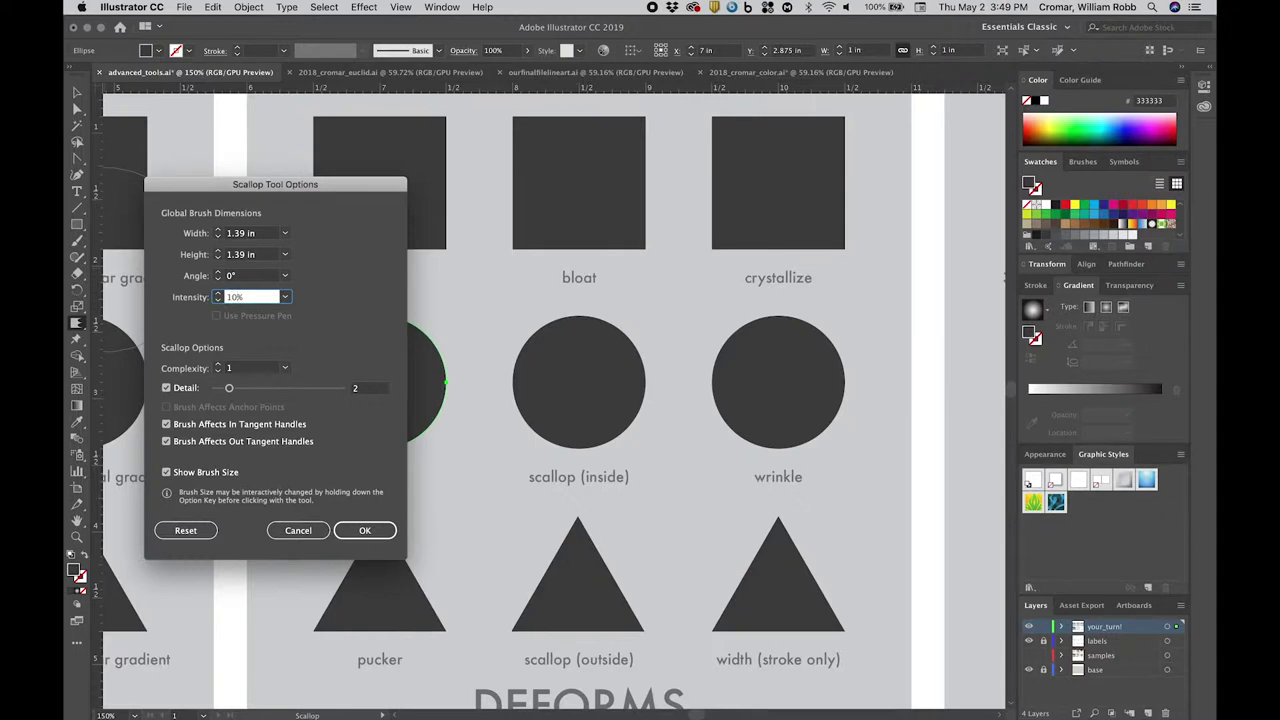
left_click(338, 530)
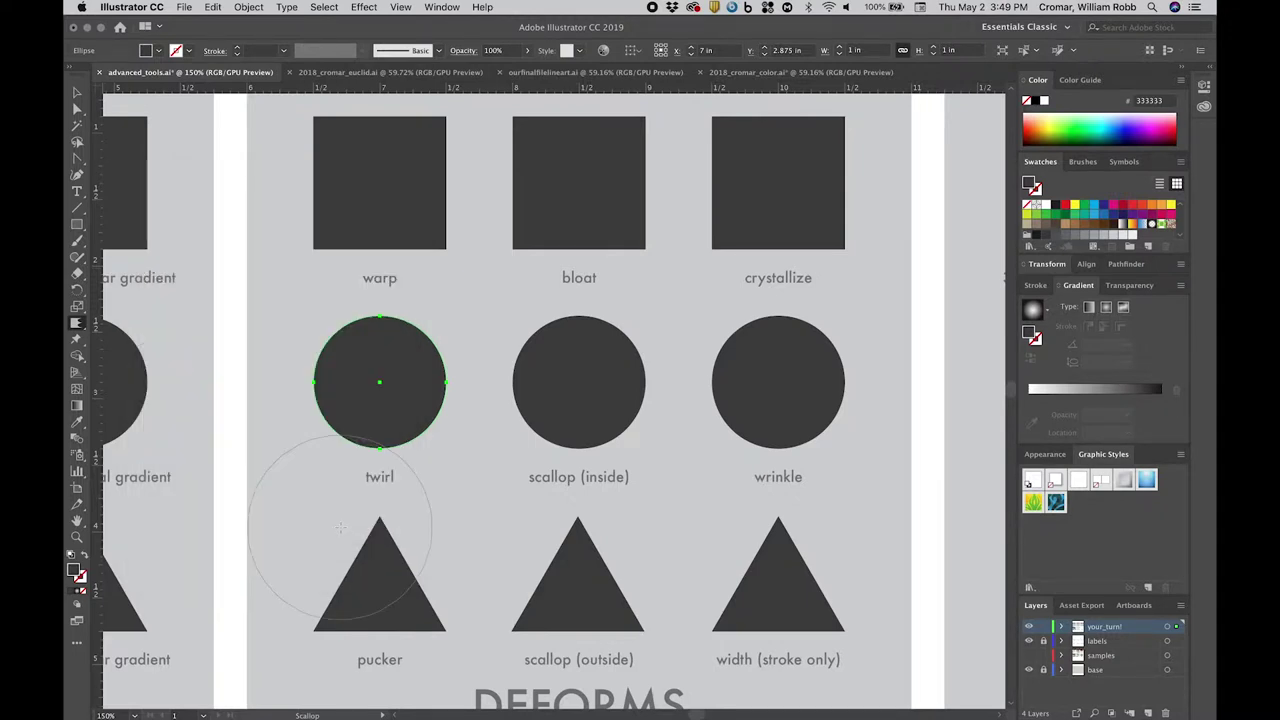
key("v")
double_click(78, 324)
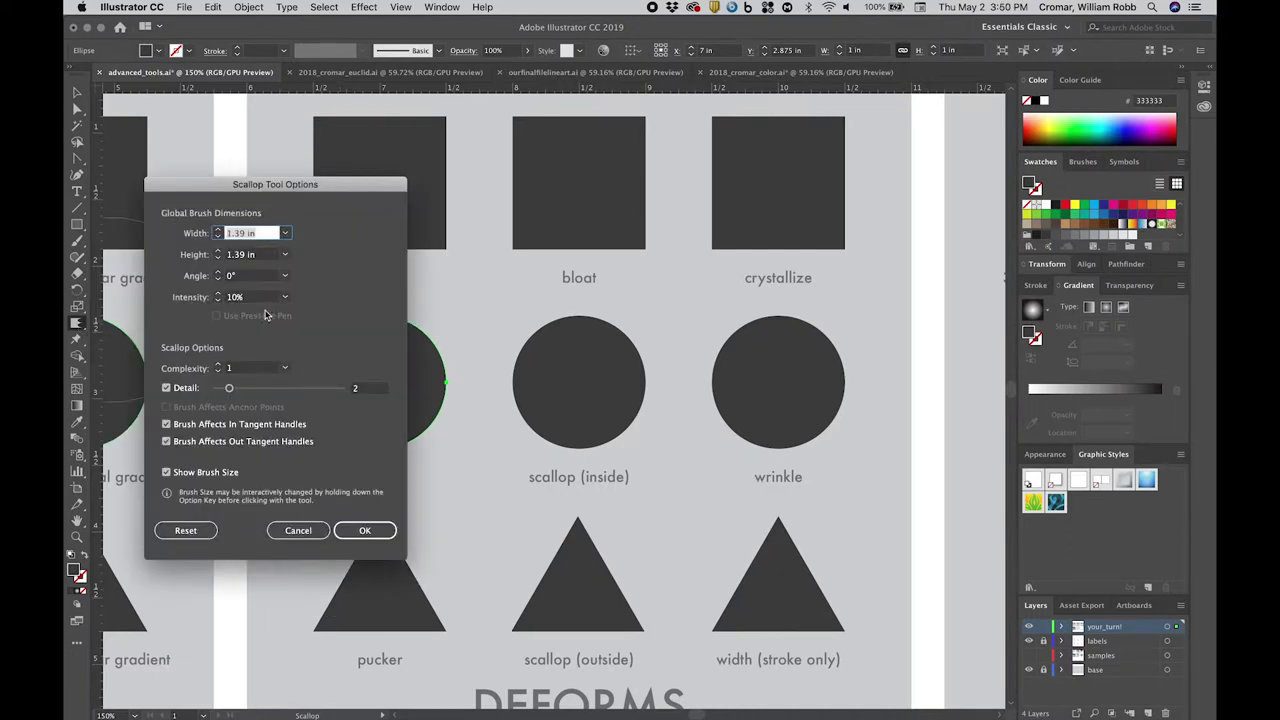
left_click(251, 297)
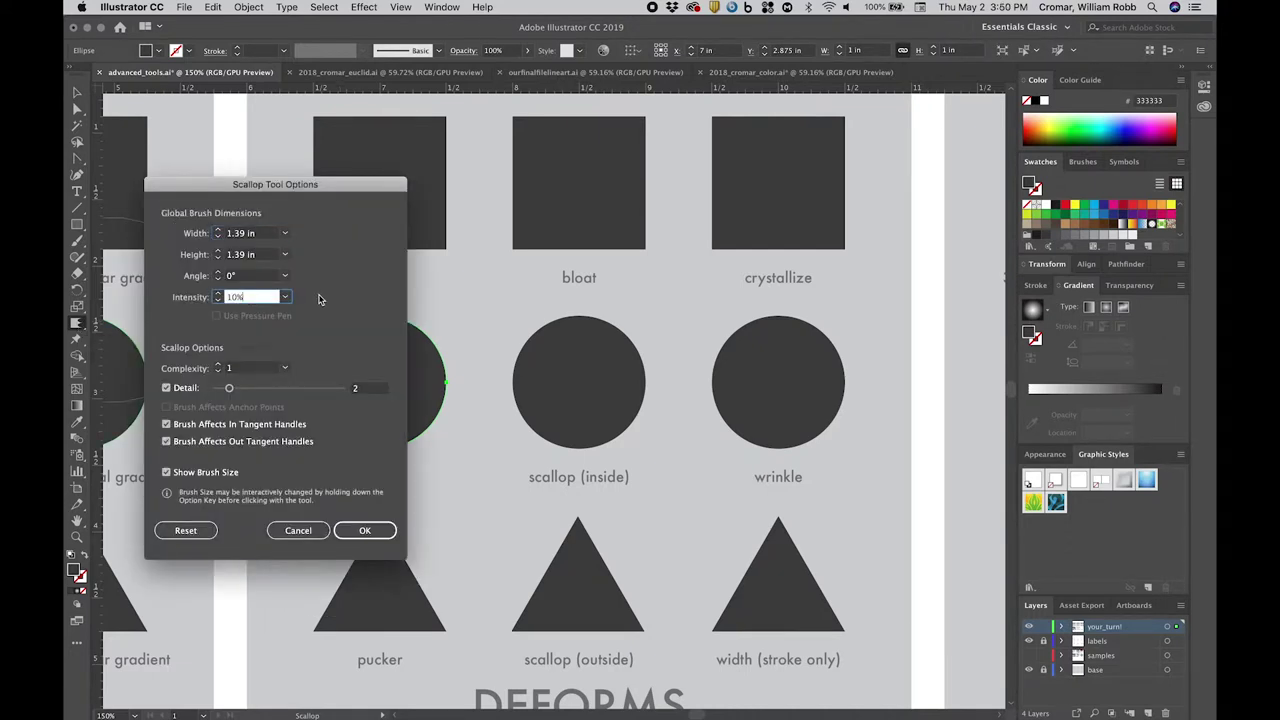
left_click(338, 530)
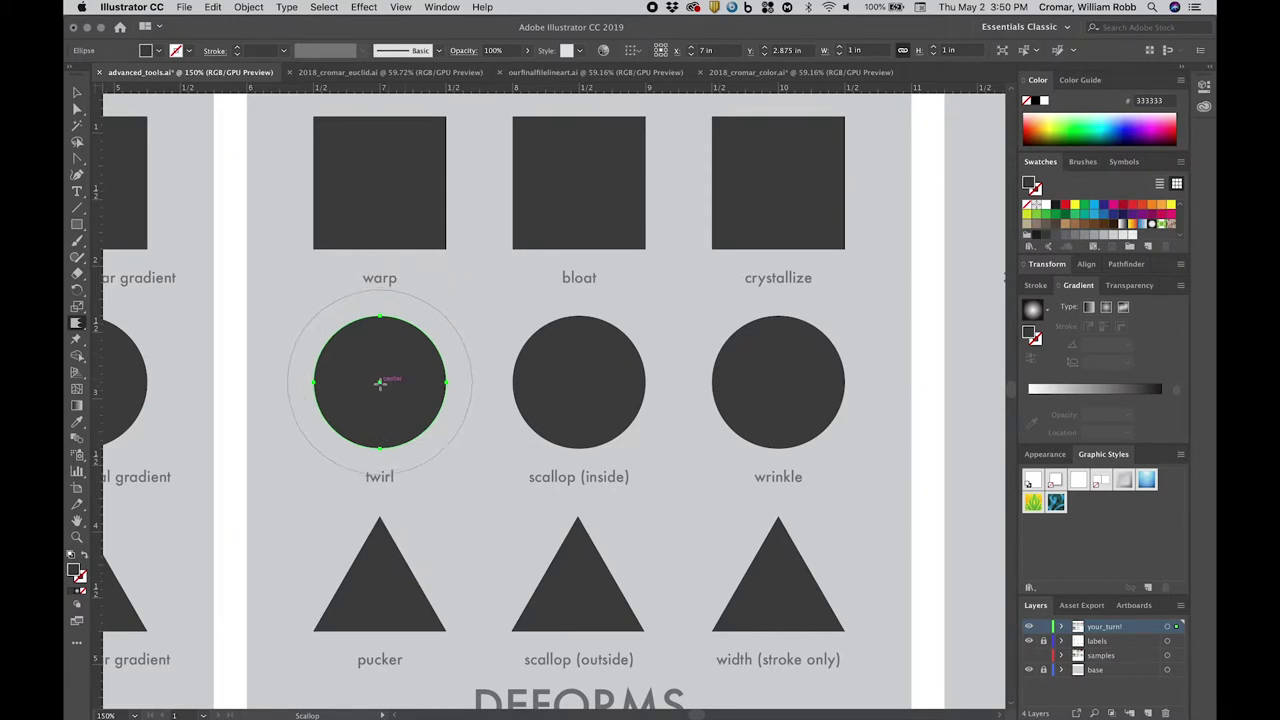
left_click_drag(380, 383, 380, 383)
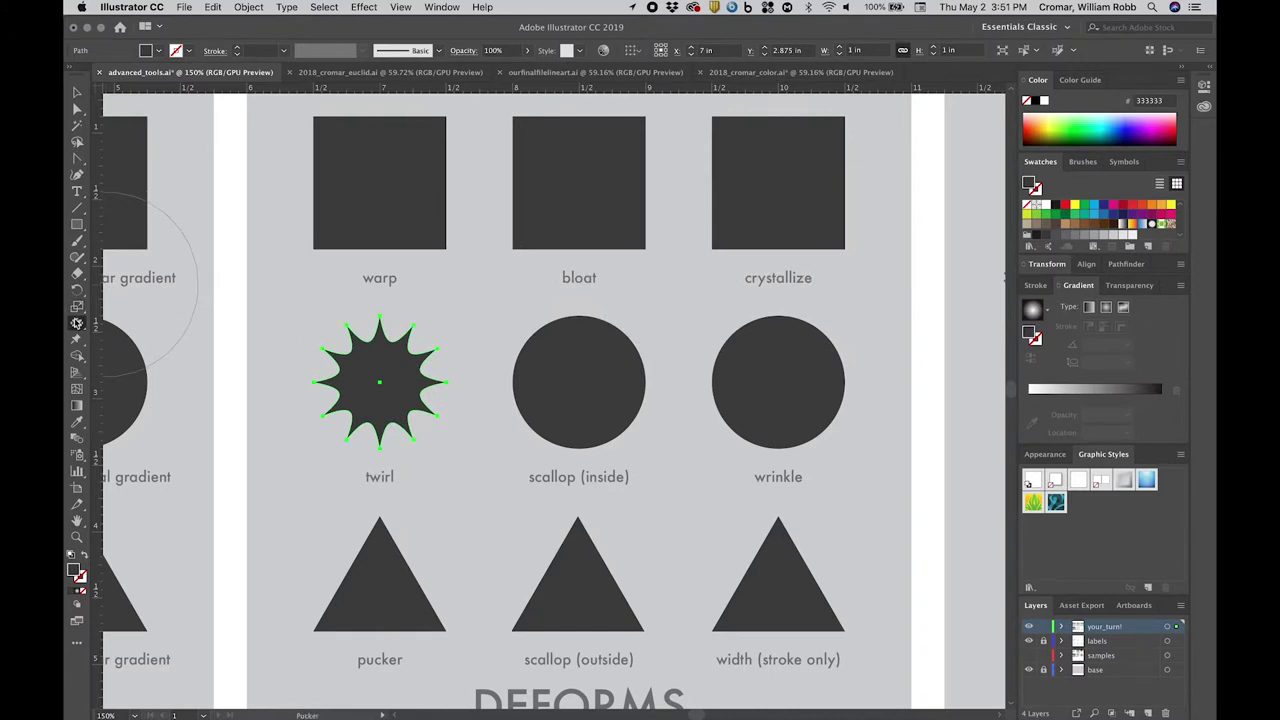
- Crystallize the star's edge into spikes, then twirl the spikes into a swirl
left_click(77, 323)
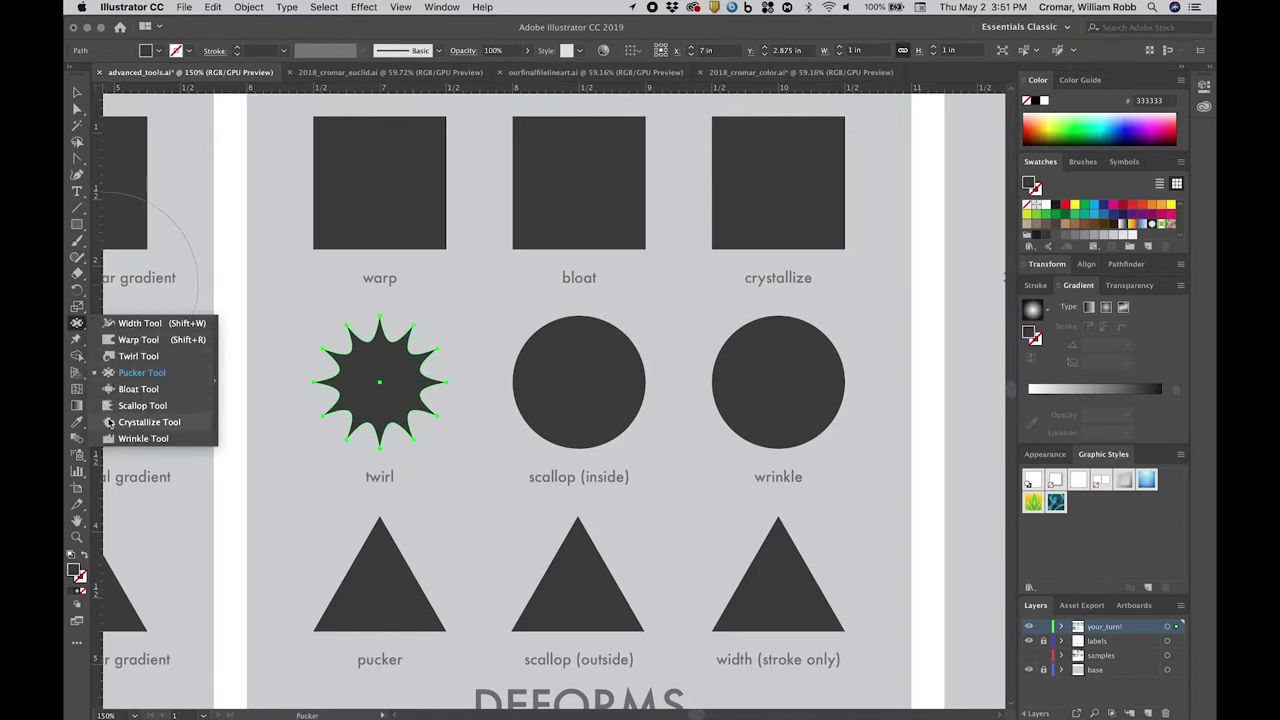
left_click(110, 422)
left_click_drag(379, 382, 379, 382)
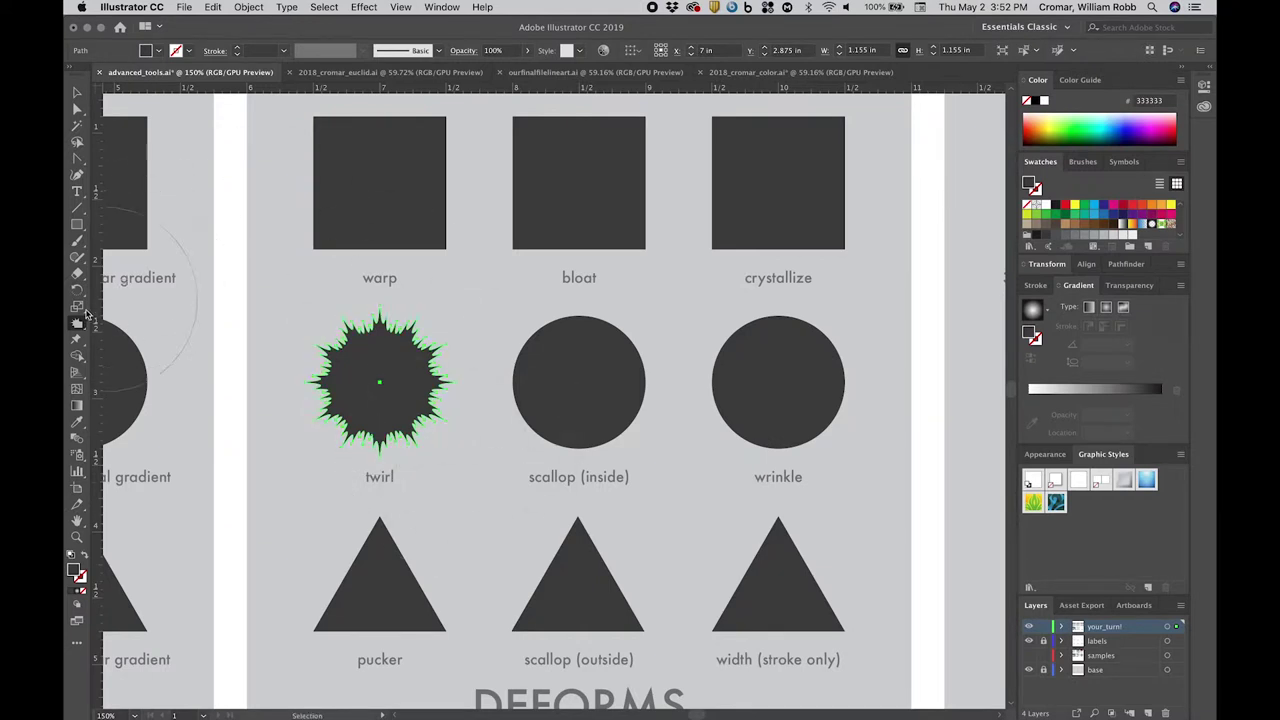
left_click(77, 323)
left_click(125, 356)
left_click_drag(379, 381, 379, 381)
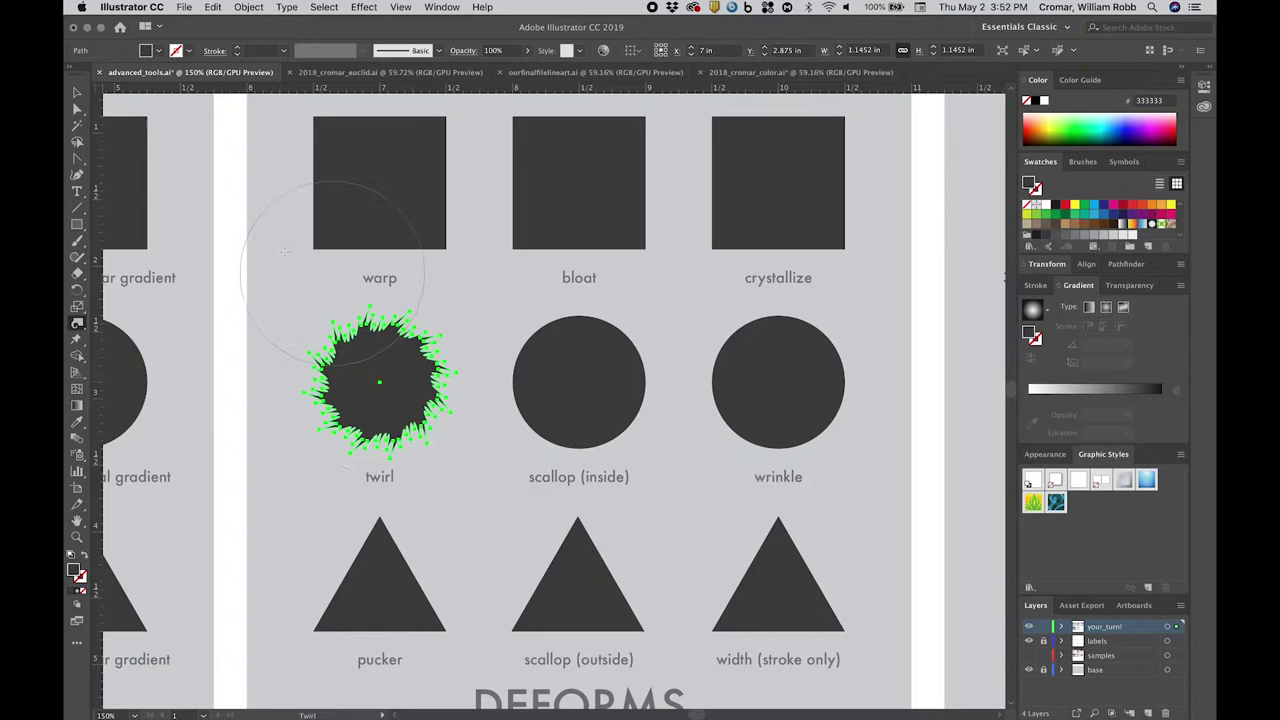
- Fill the burst with yellow FFCC33, stroke it red FF3333, and thicken the stroke weight
left_click(76, 94)
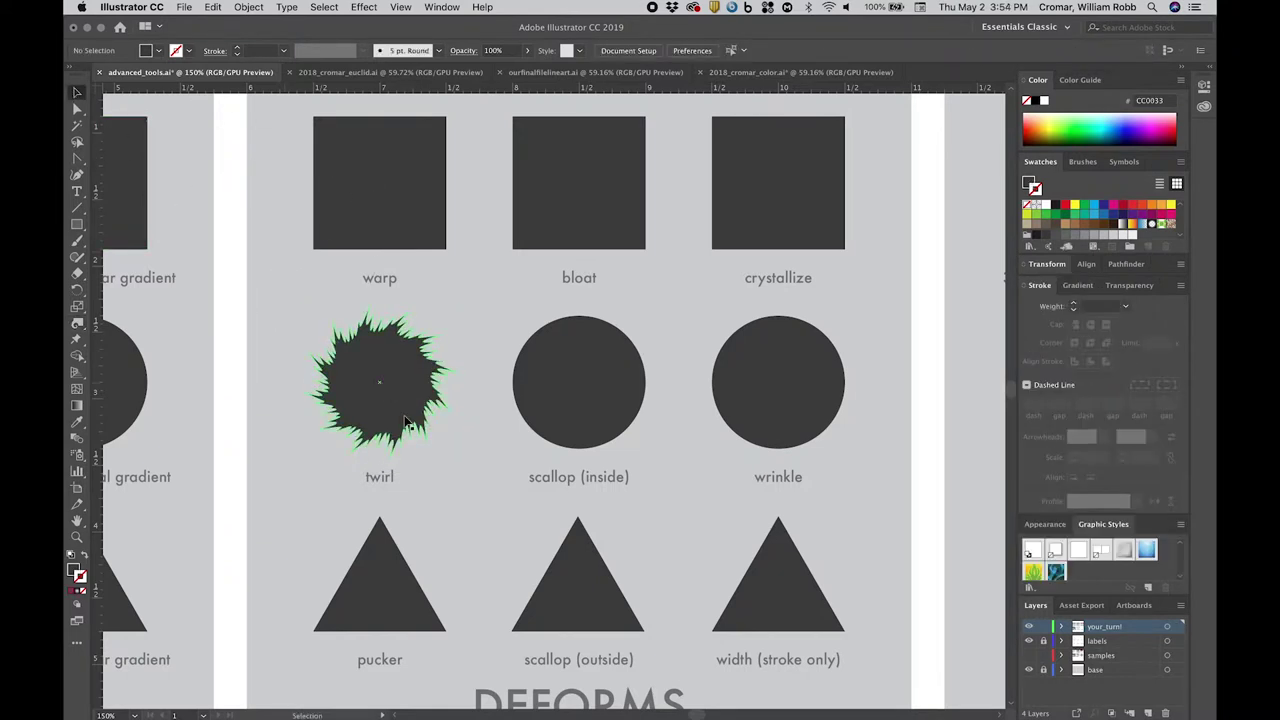
double_click(76, 568)
type("FFCC33")
left_click(785, 286)
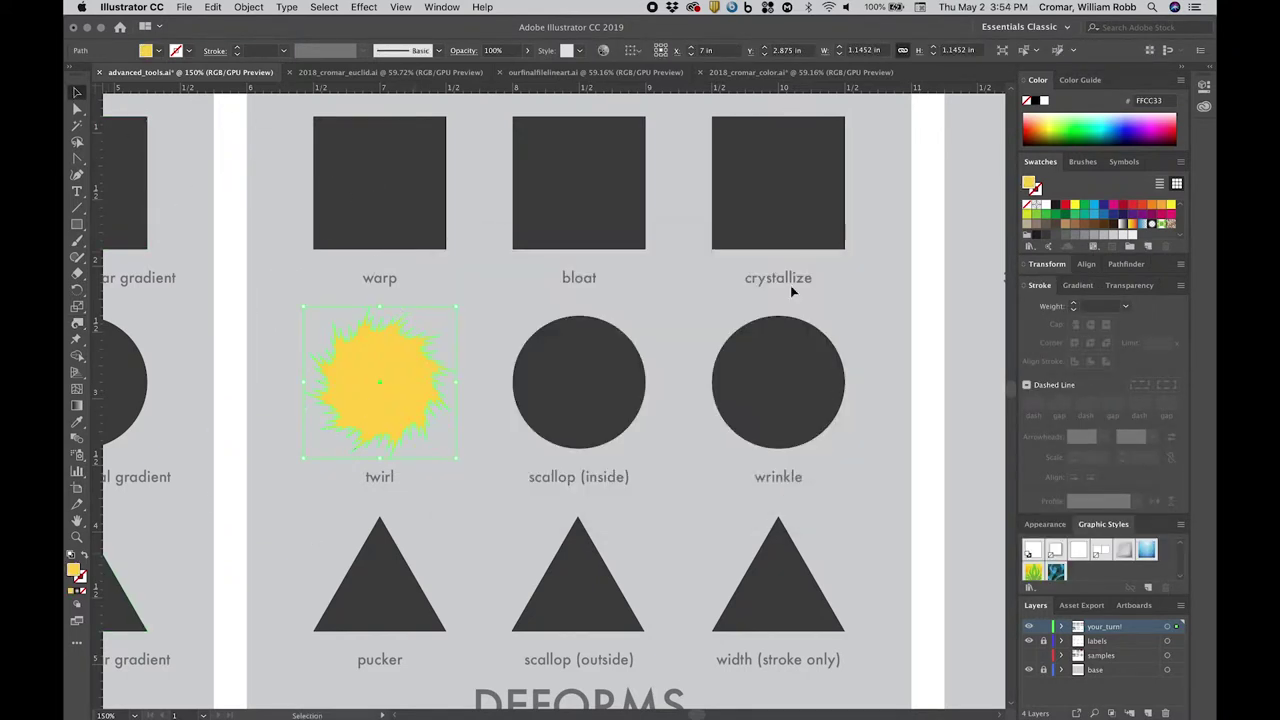
double_click(82, 580)
type("FF3333")
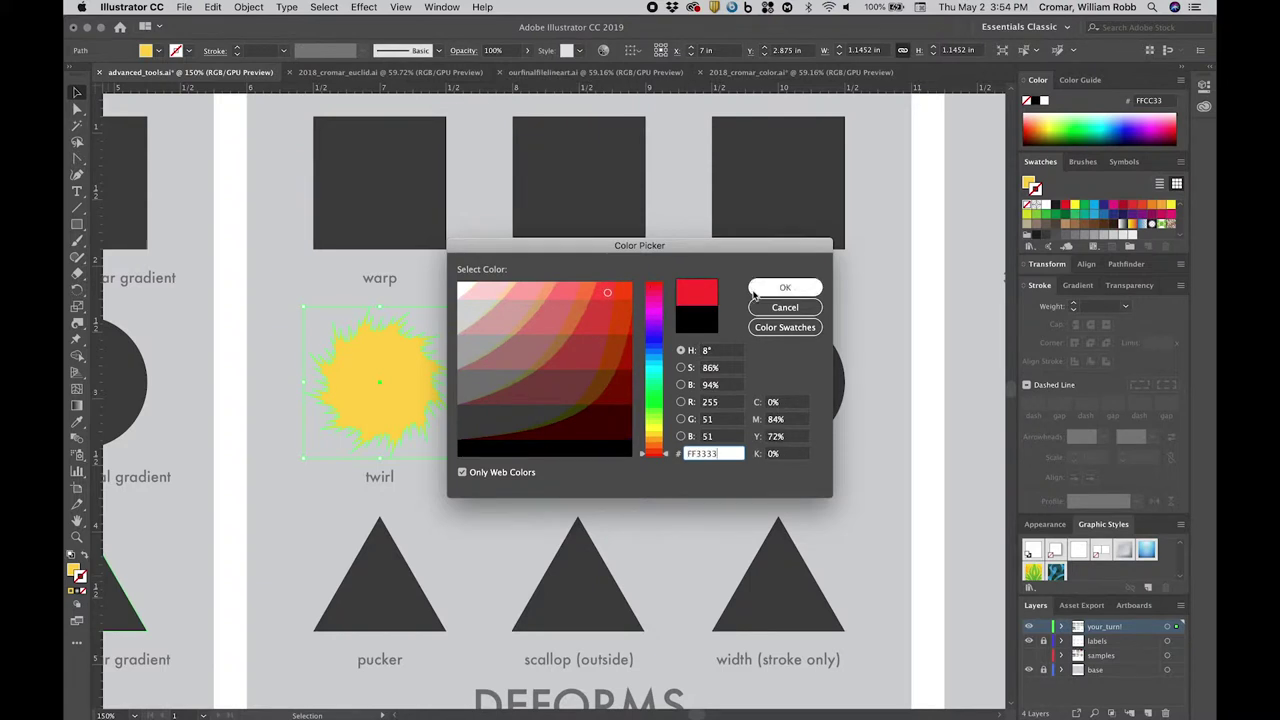
left_click(785, 286)
left_click(285, 52)
left_click(297, 182)
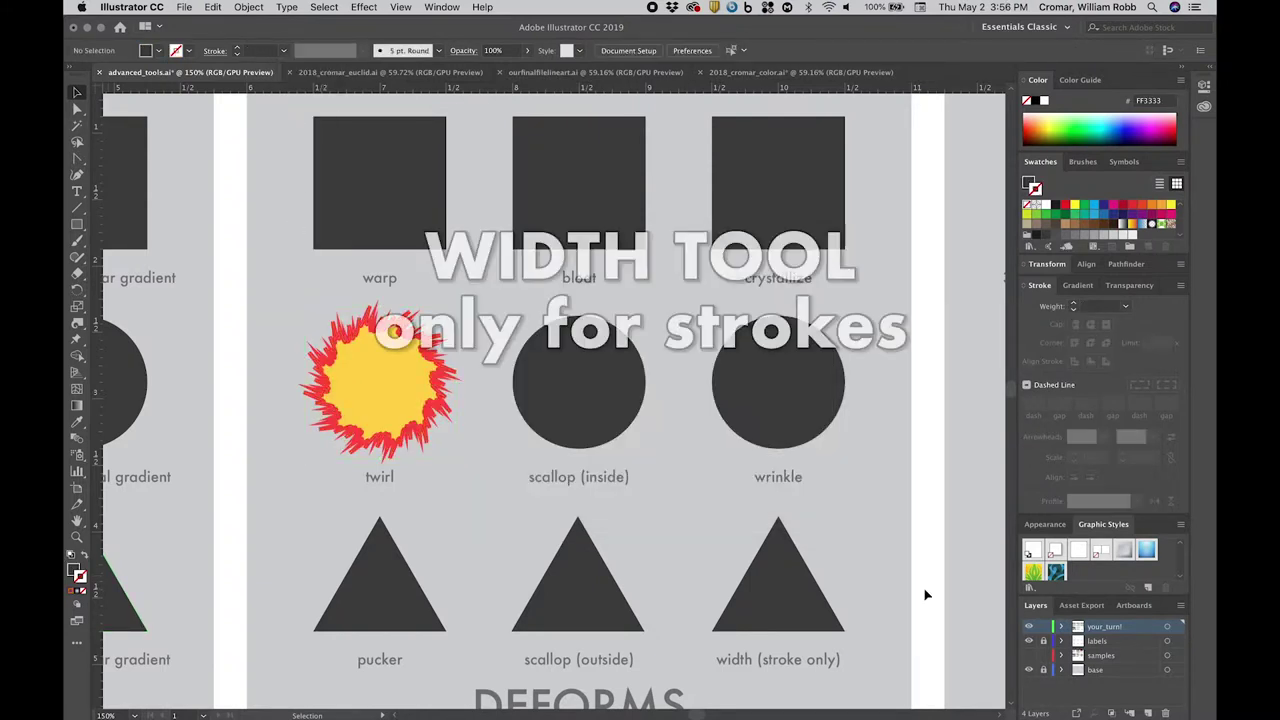
- Swap the width triangle's fill and stroke, then bulge its stroke with the Width Tool up to 23.326 pt
left_click(795, 594)
left_click(86, 562)
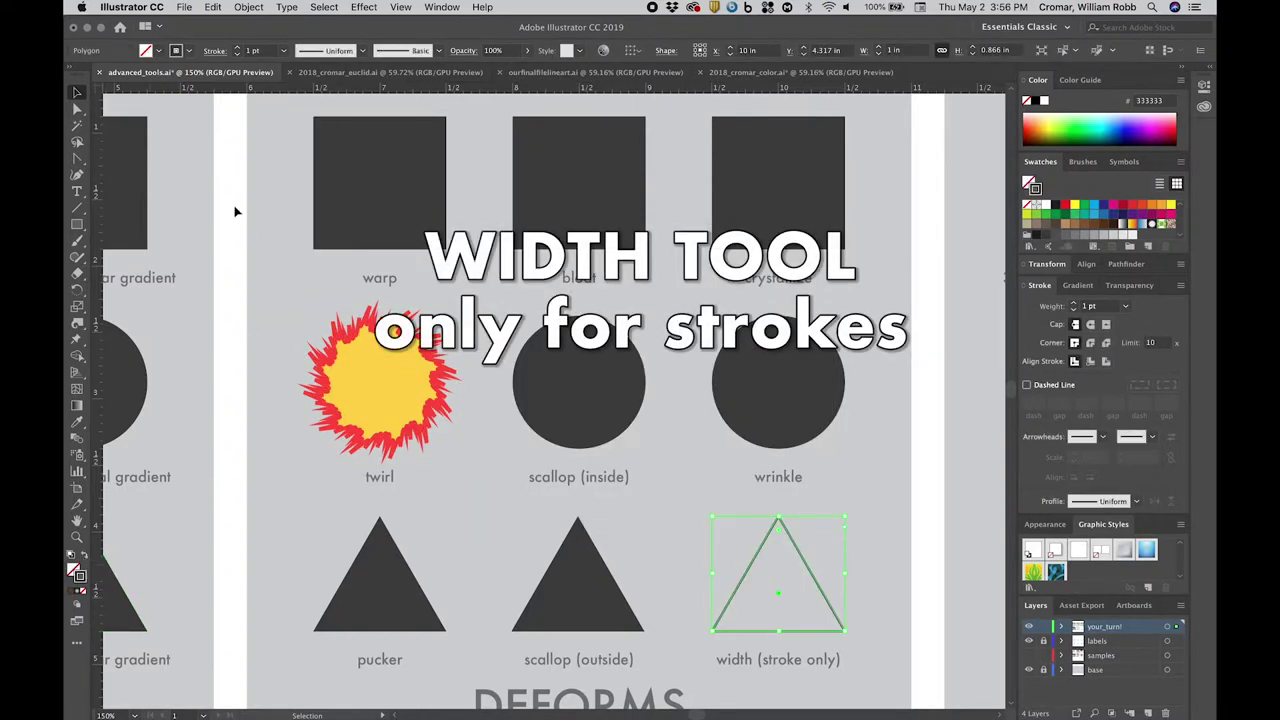
left_click_drag(78, 322, 110, 322)
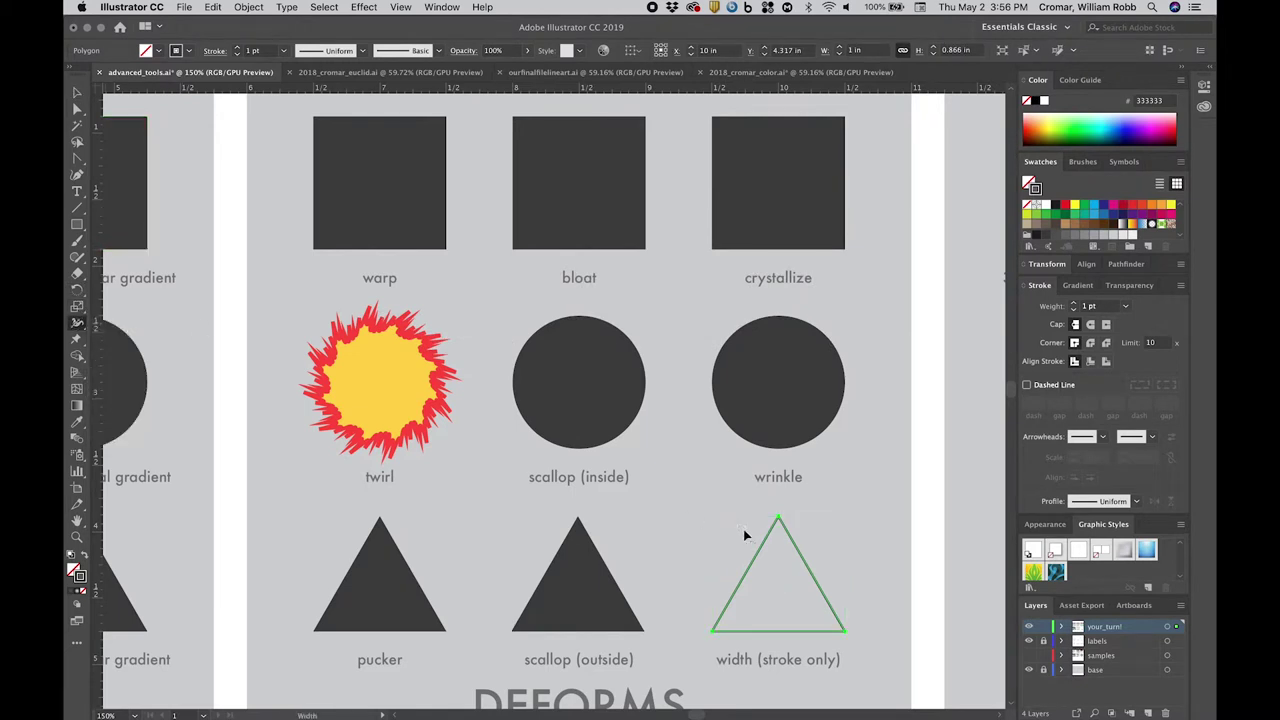
mouse_move(754, 566)
left_mouse_down()
mouse_move(737, 590)
mouse_move(758, 622)
left_mouse_up()
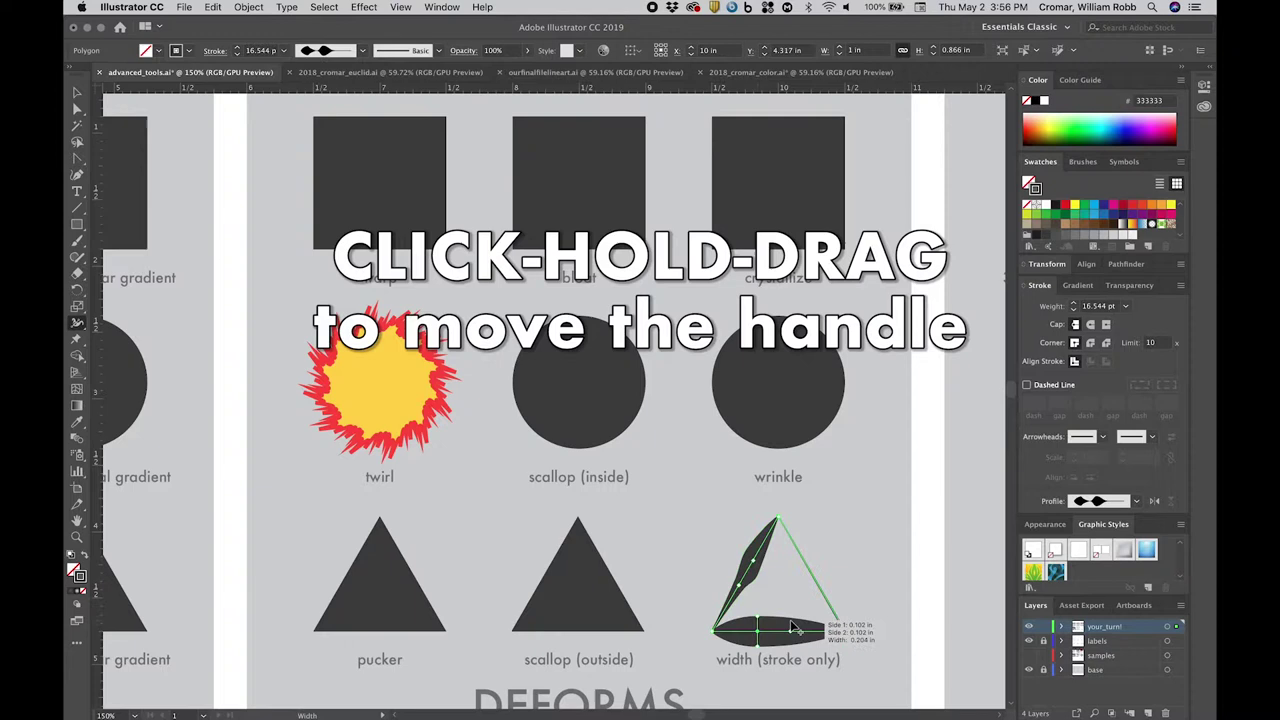
mouse_move(793, 627)
left_mouse_down()
mouse_move(824, 603)
mouse_move(790, 577)
mouse_move(786, 527)
mouse_move(785, 545)
left_mouse_up()
left_click(75, 95)
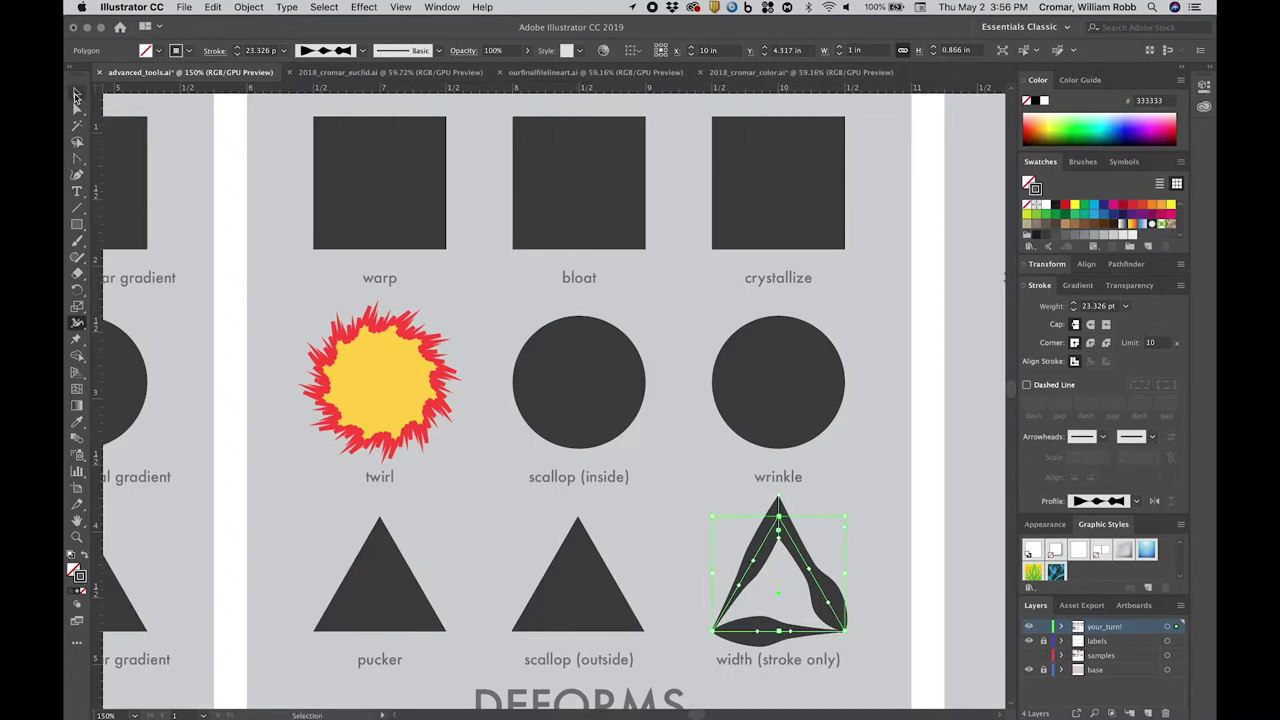
left_click(633, 529)
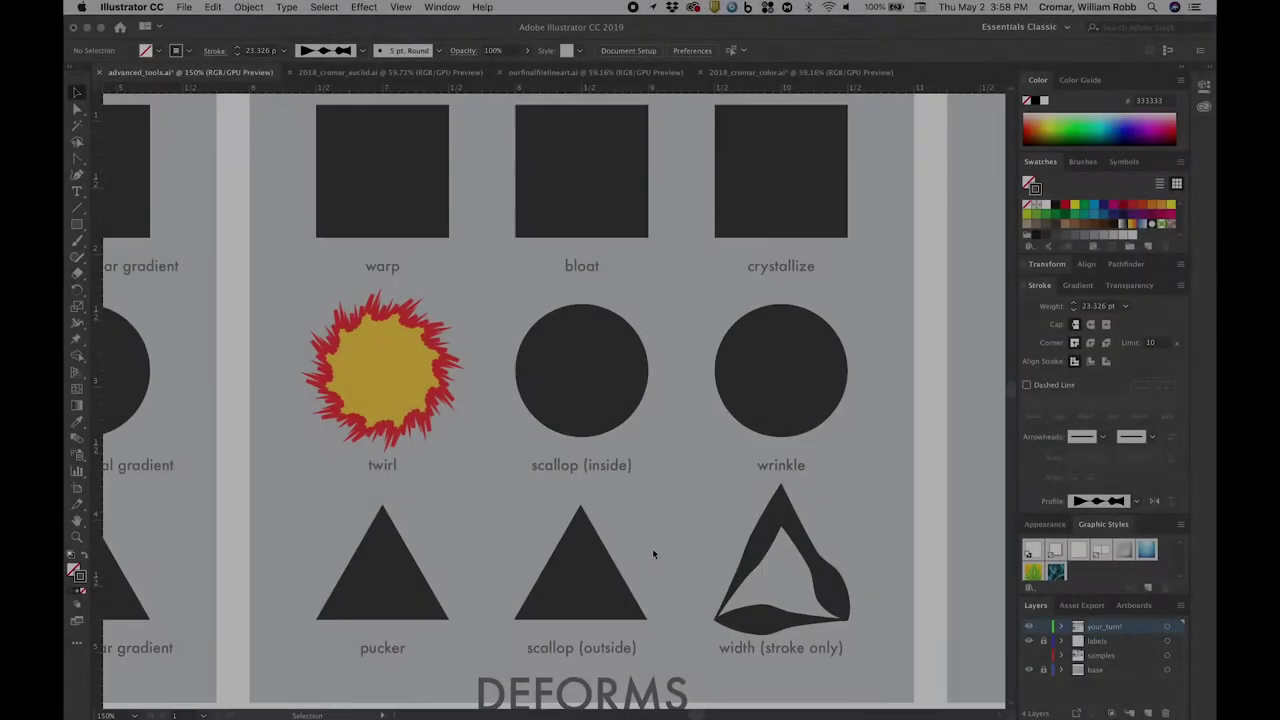
- Scroll to the Path Modification section and toggle the samples layer on and back off
scroll(653, 552, "down", 5)
scroll(652, 548, "down", 5)
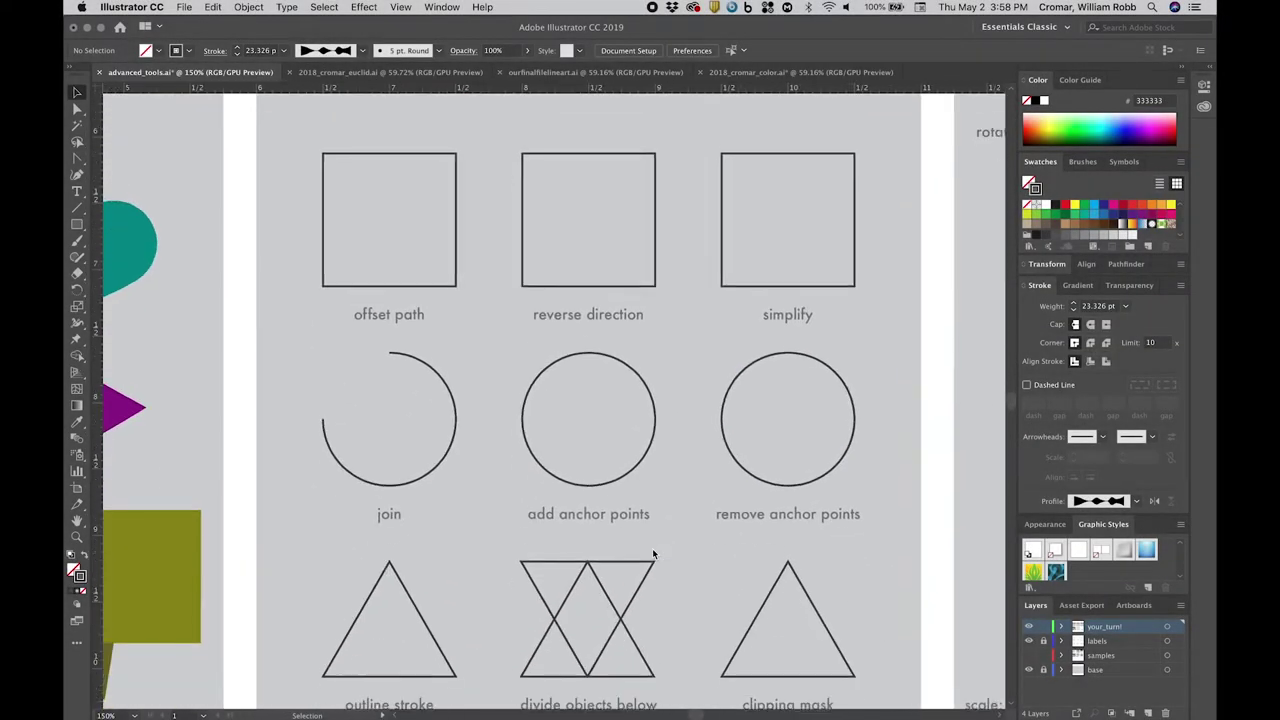
scroll(652, 548, "right", 2)
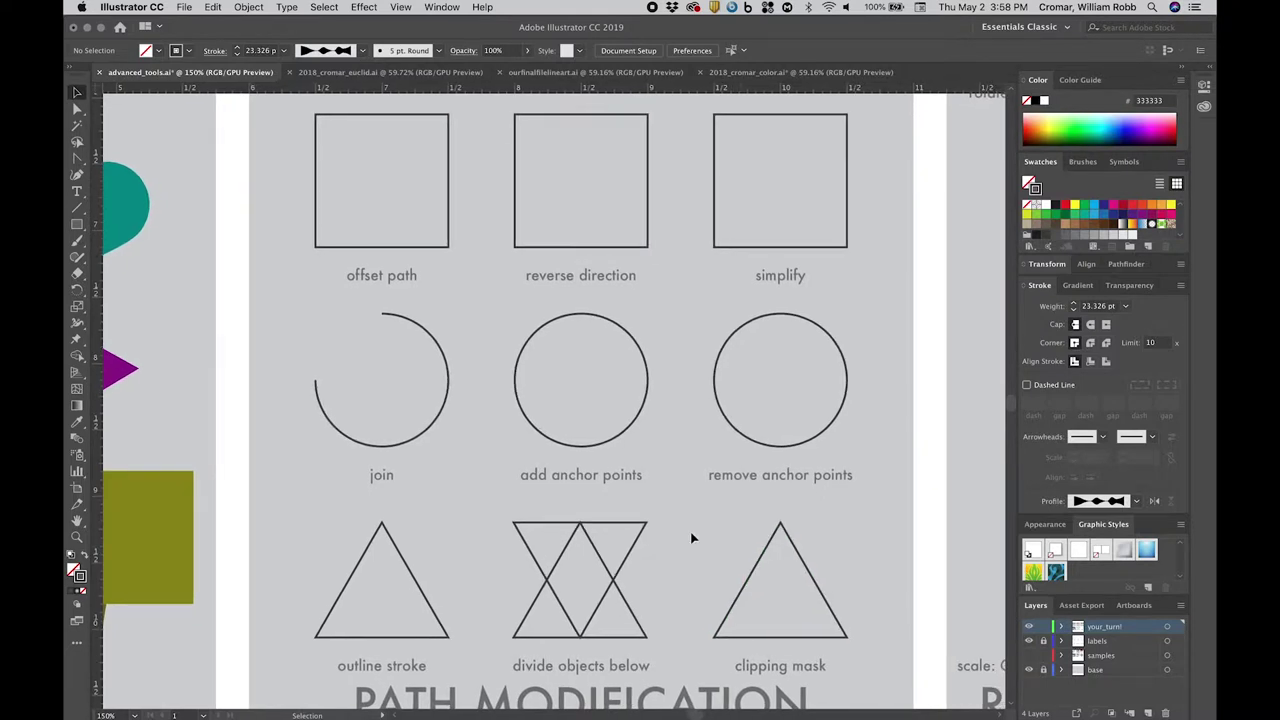
left_click(1029, 653)
left_click(1029, 648)
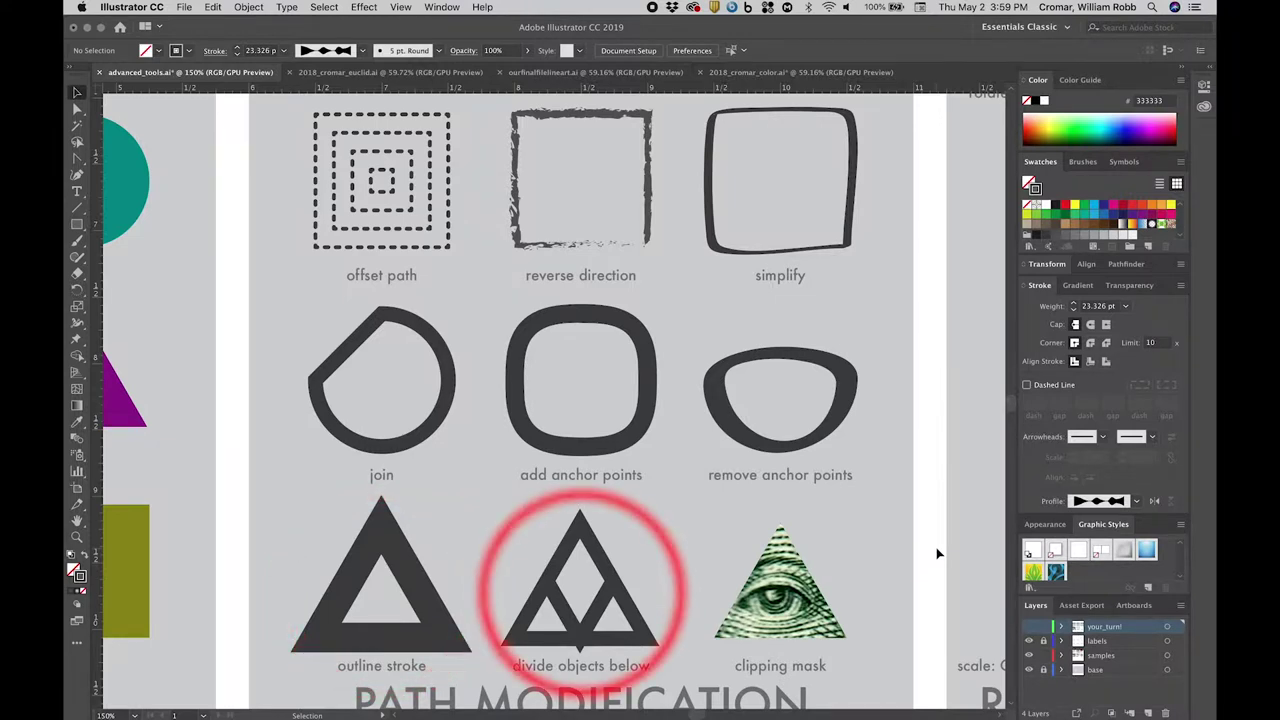
left_click(1029, 656)
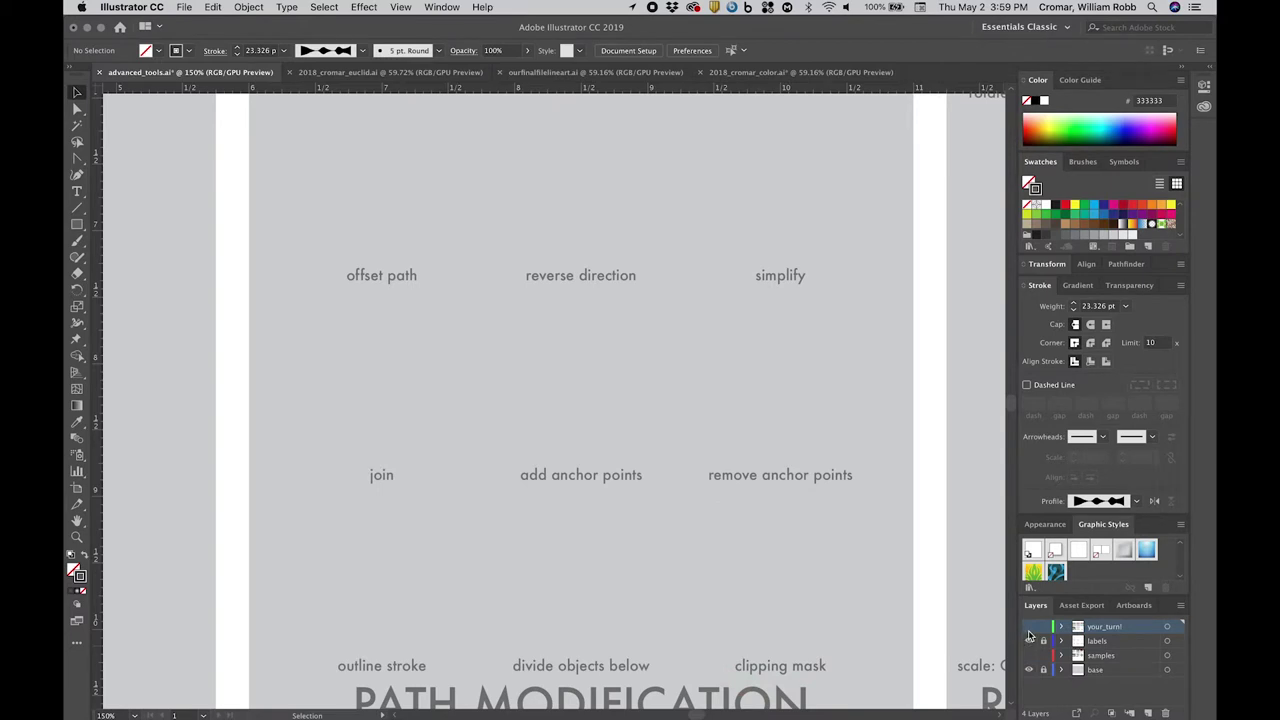
left_click(1029, 630)
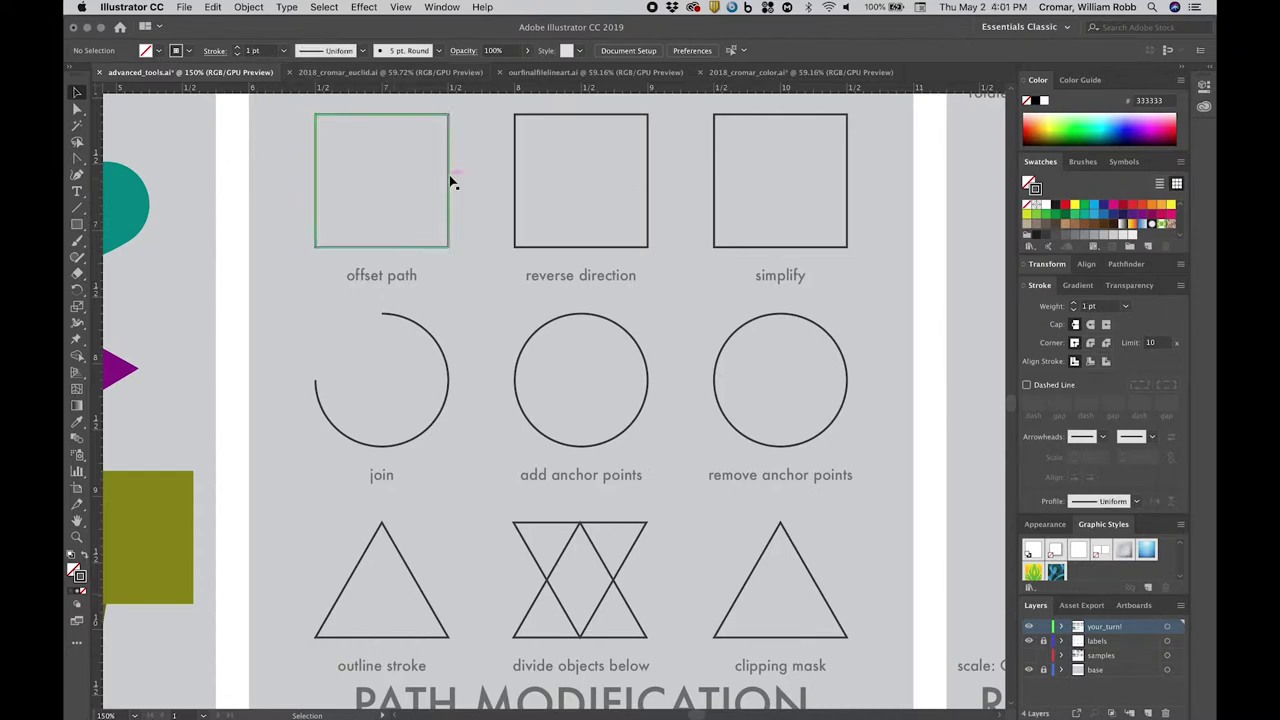
- Offset the square's path outward by 0.1389 in twice, adding two larger concentric squares
left_click(449, 180)
left_click(248, 7)
mouse_move(280, 299)
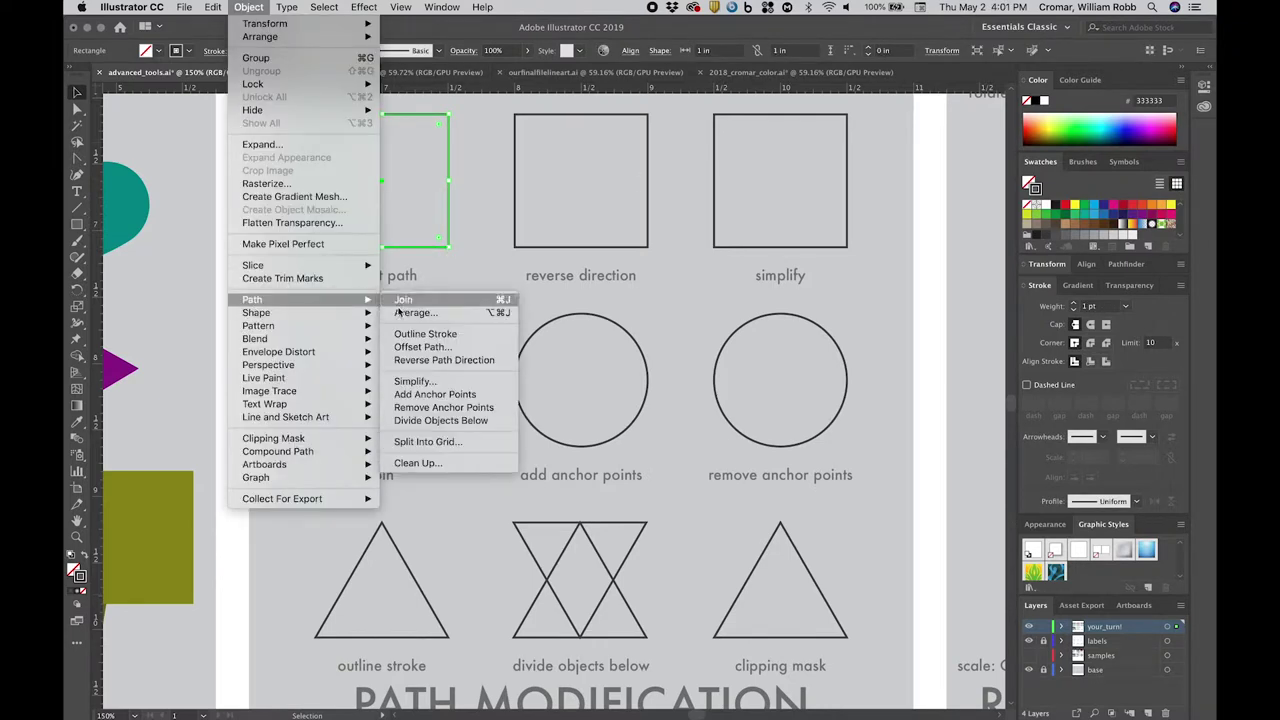
left_click(417, 348)
left_click(487, 397)
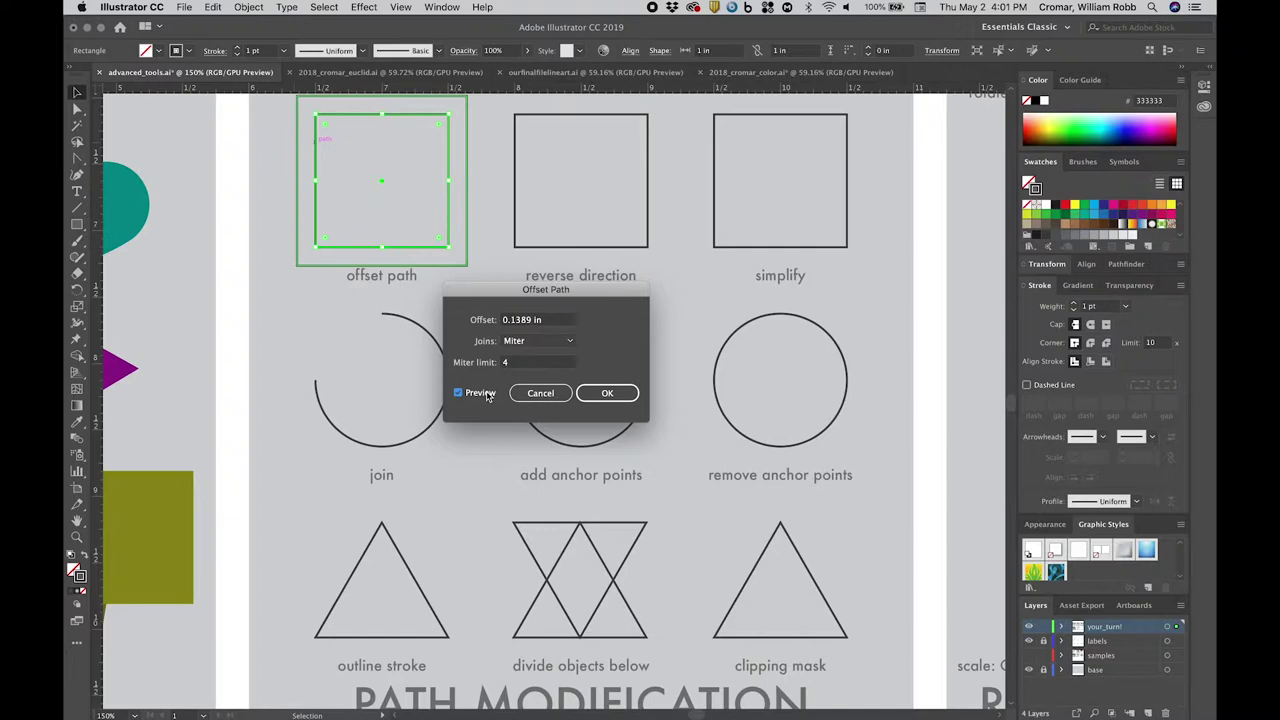
key("Return")
scroll(489, 308, "up", 2)
left_click(248, 7)
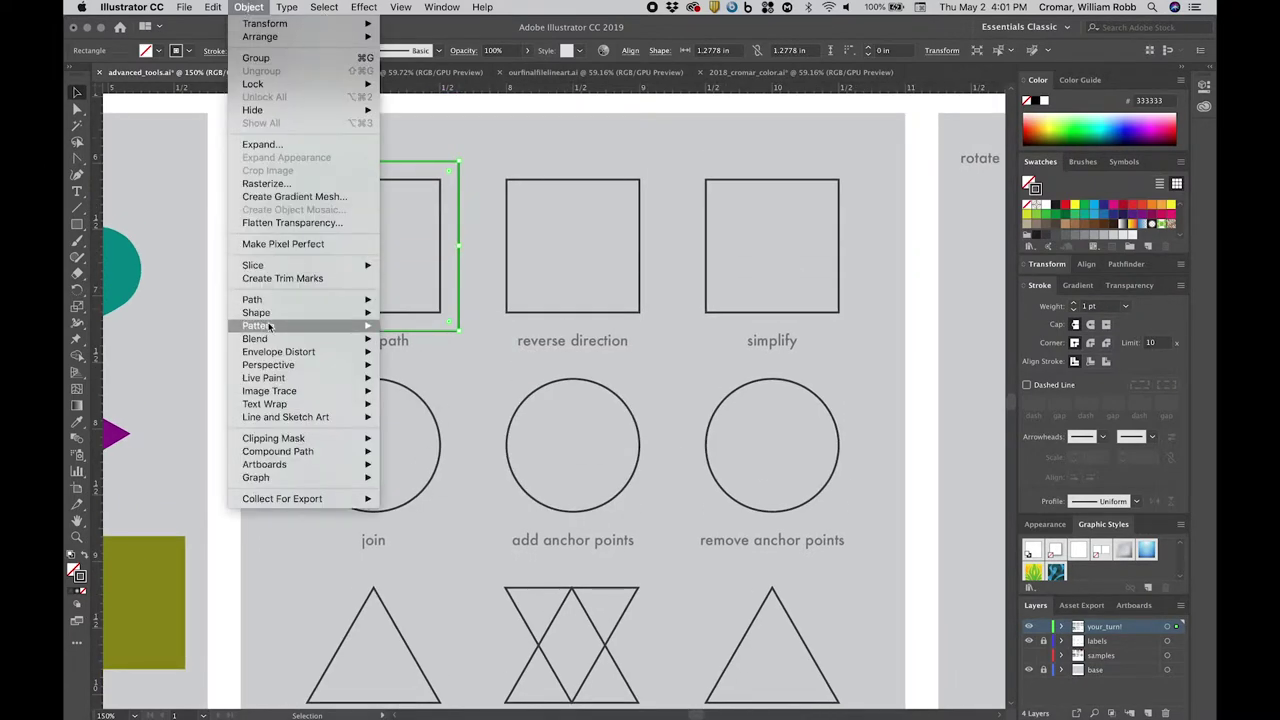
mouse_move(270, 323)
left_click(420, 336)
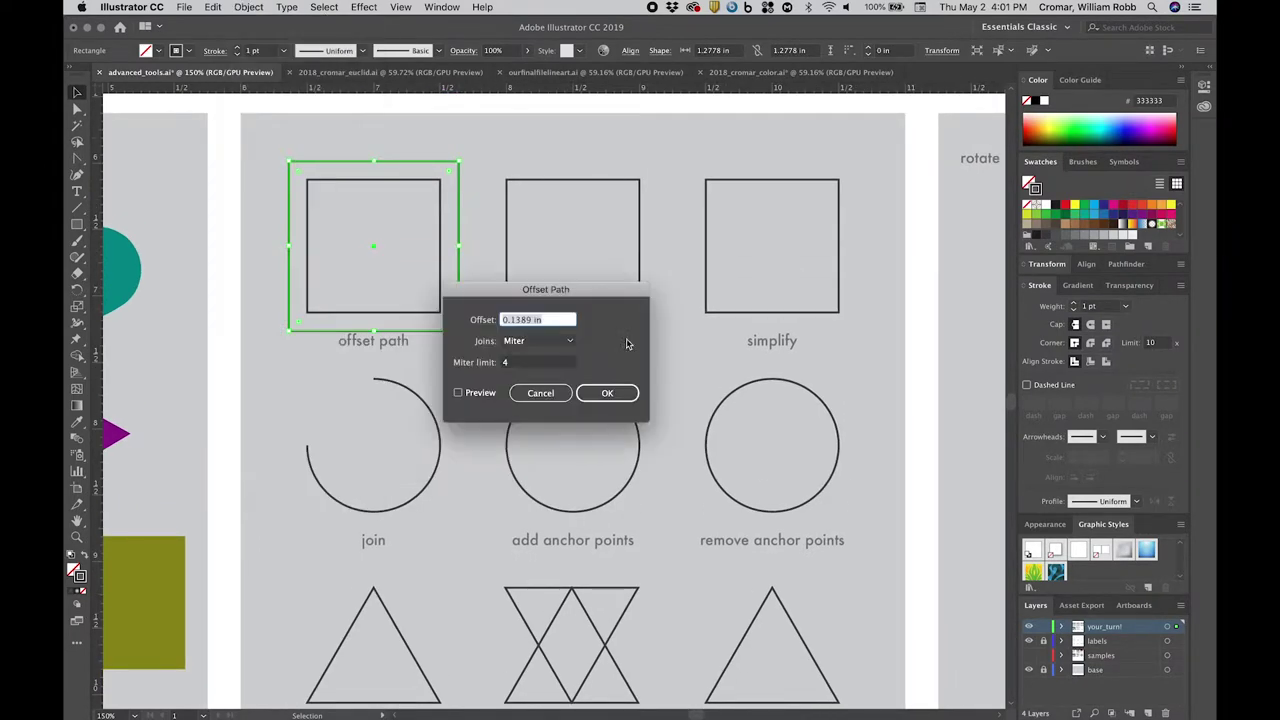
left_click(601, 393)
- Offset the inner square's path by -0.1389 in twice, adding two smaller squares inside
left_click(441, 313)
left_click(248, 7)
mouse_move(285, 299)
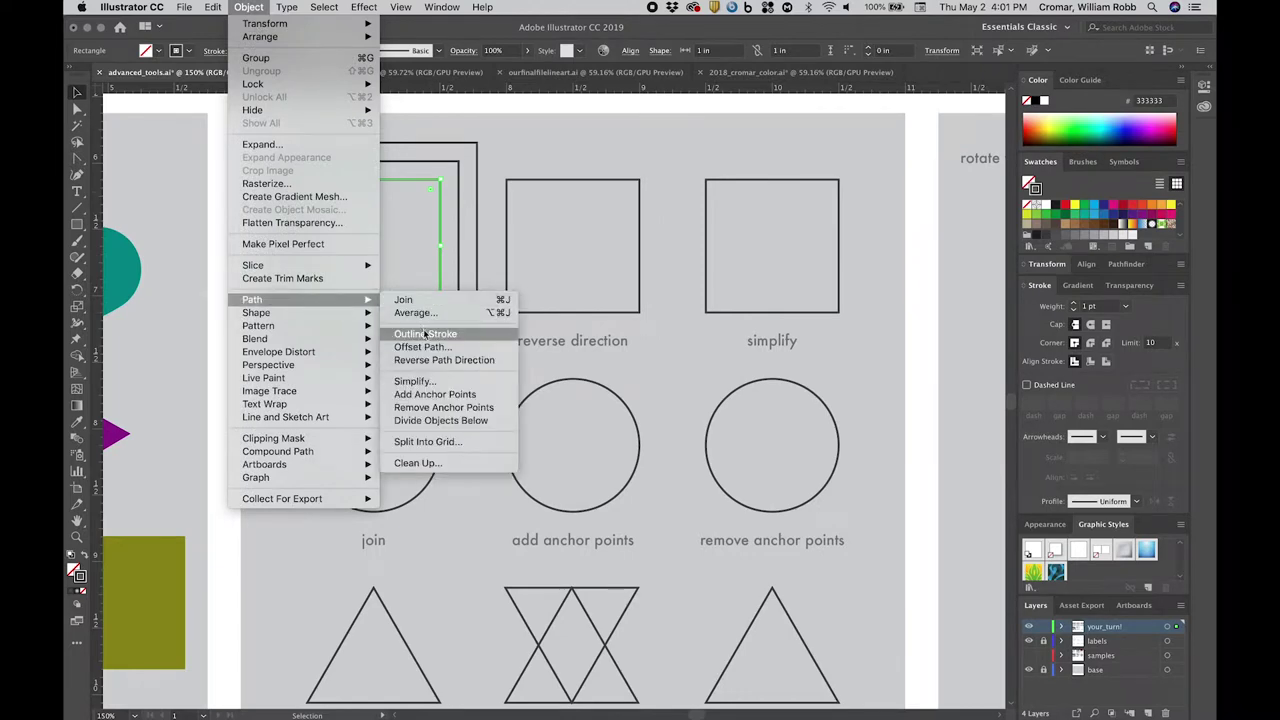
left_click(420, 339)
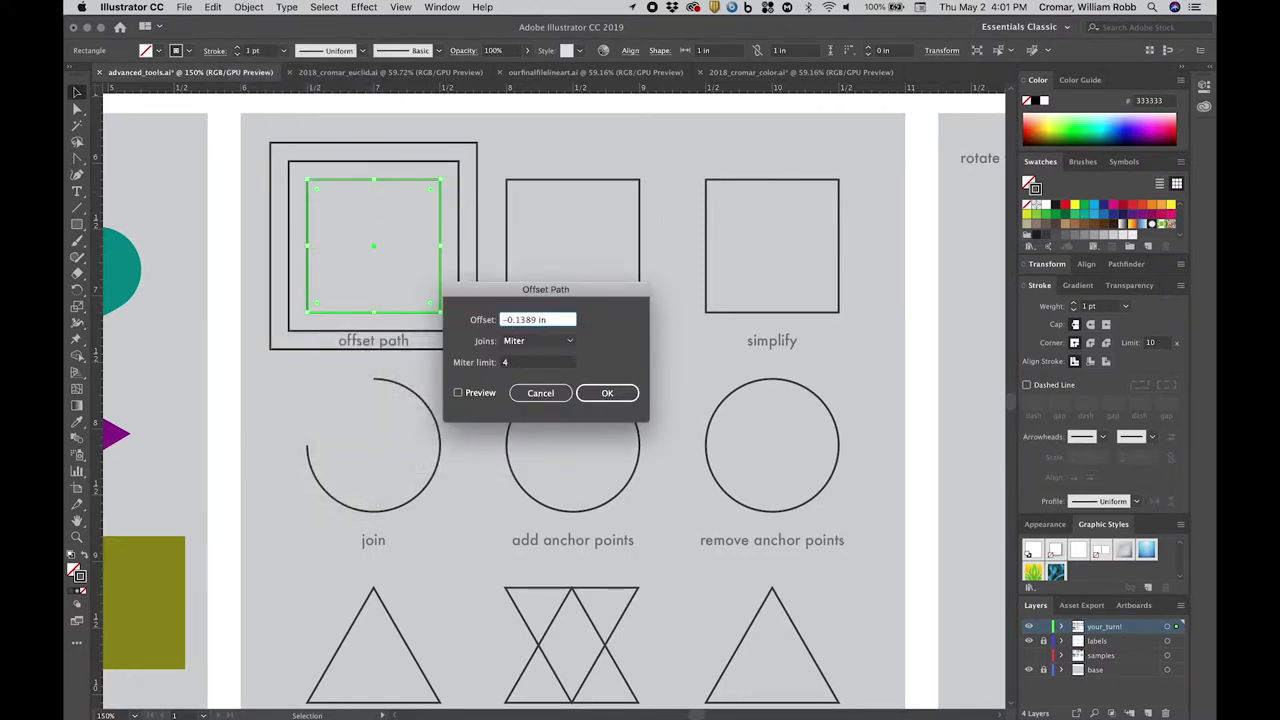
left_click(607, 393)
left_click(248, 7)
mouse_move(290, 299)
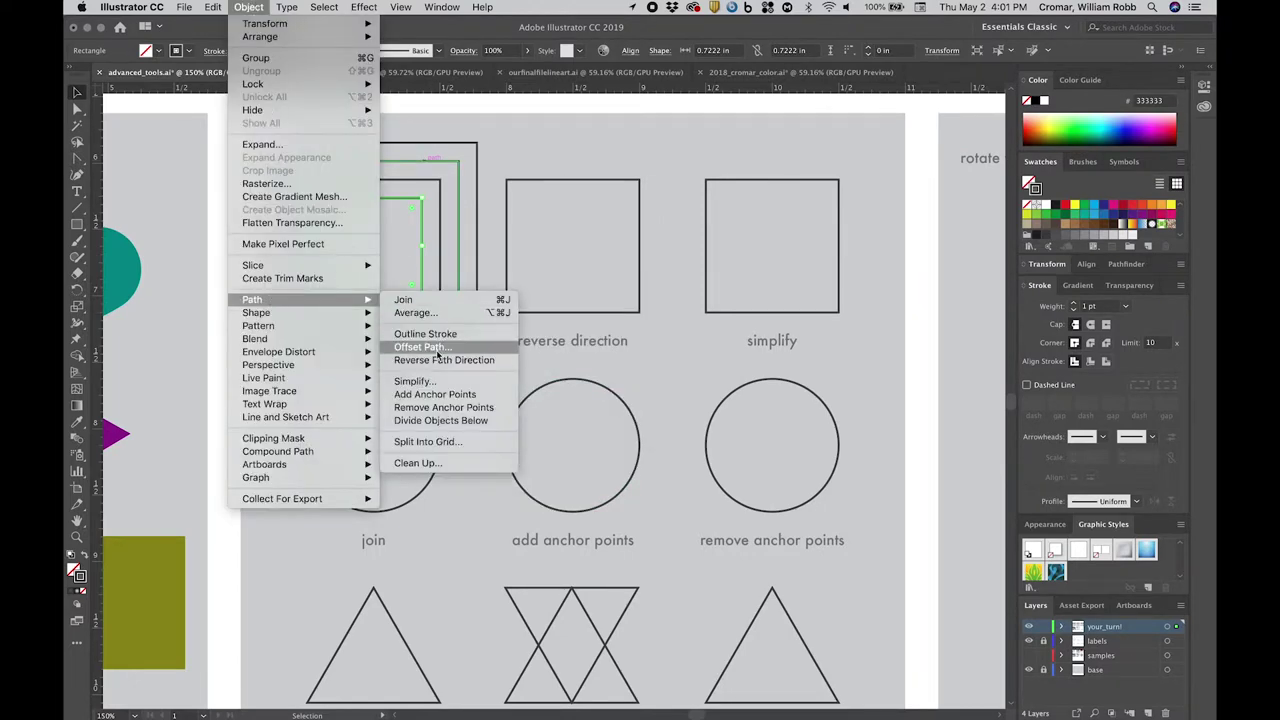
left_click(434, 348)
left_click(607, 393)
left_click(501, 359)
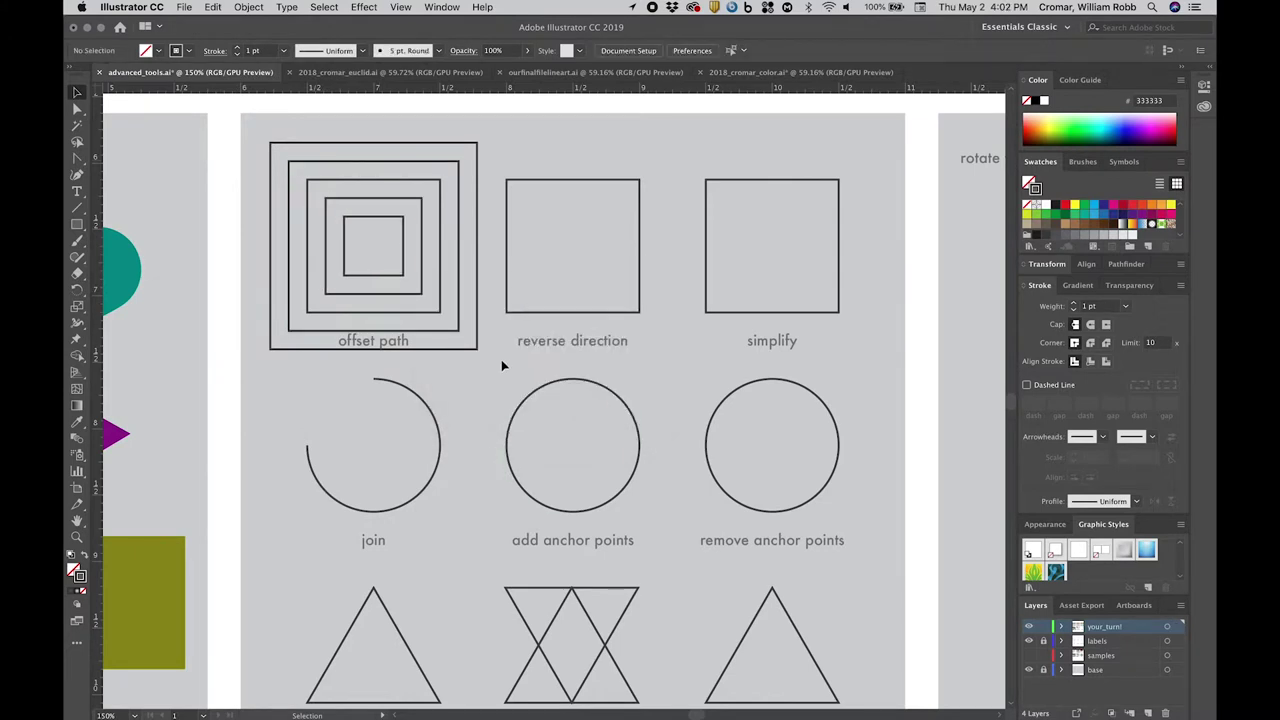
- Give the concentric squares a 6 pt, round-capped dashed stroke
left_click(405, 271)
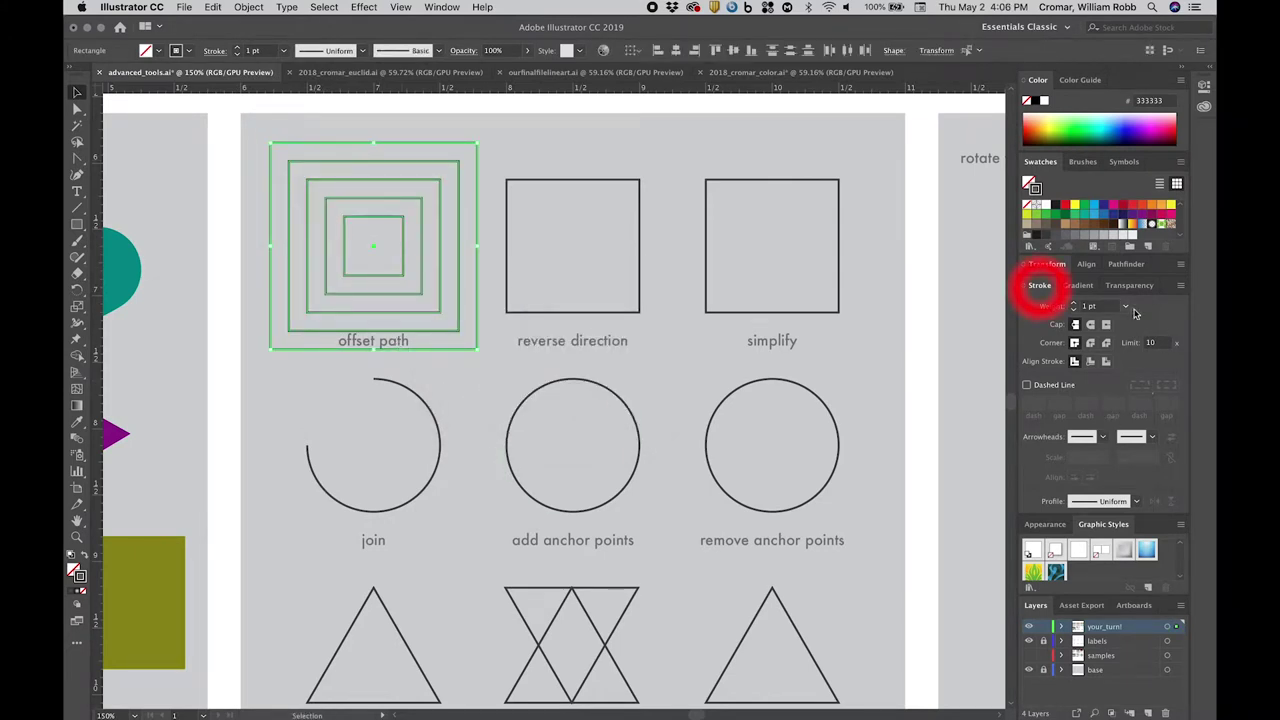
left_click(1095, 306)
key("Up")
key("Up")
key("Up")
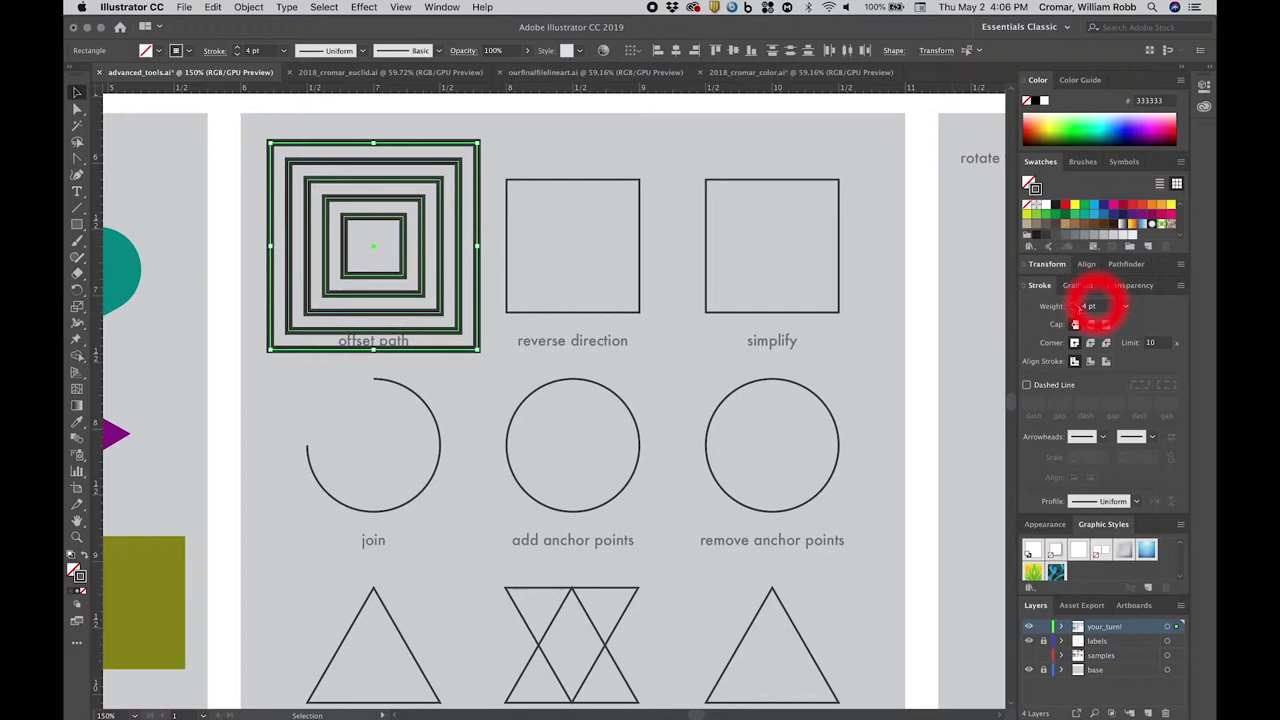
key("Up")
key("Up")
left_click(1090, 343)
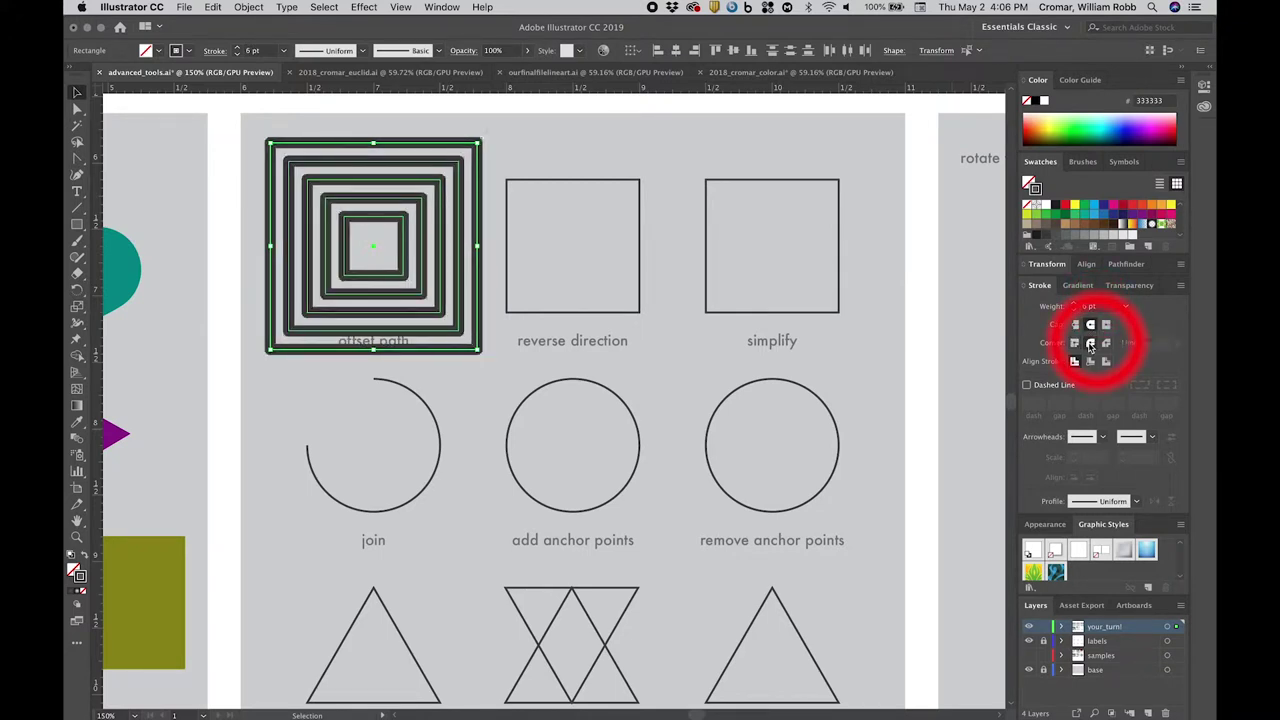
left_click(1026, 385)
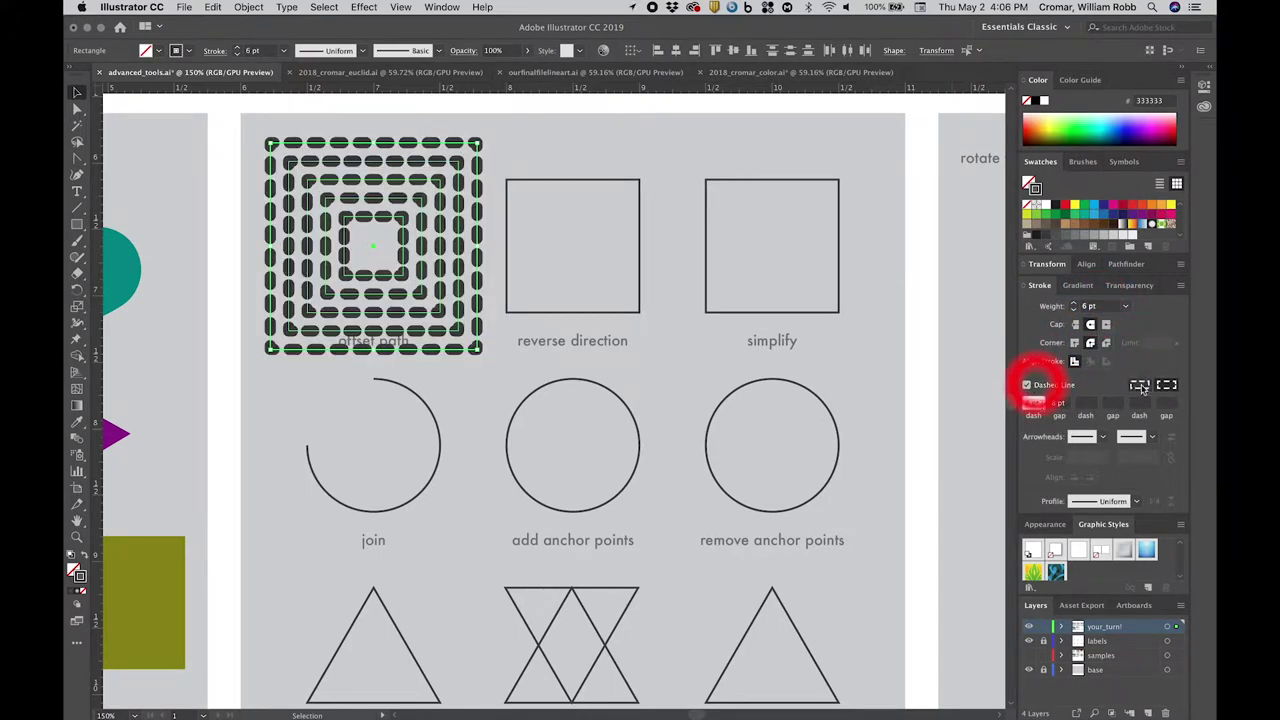
- Apply Width Profile 1 to the dashed squares so each dash swells in the middle
left_click(1100, 500)
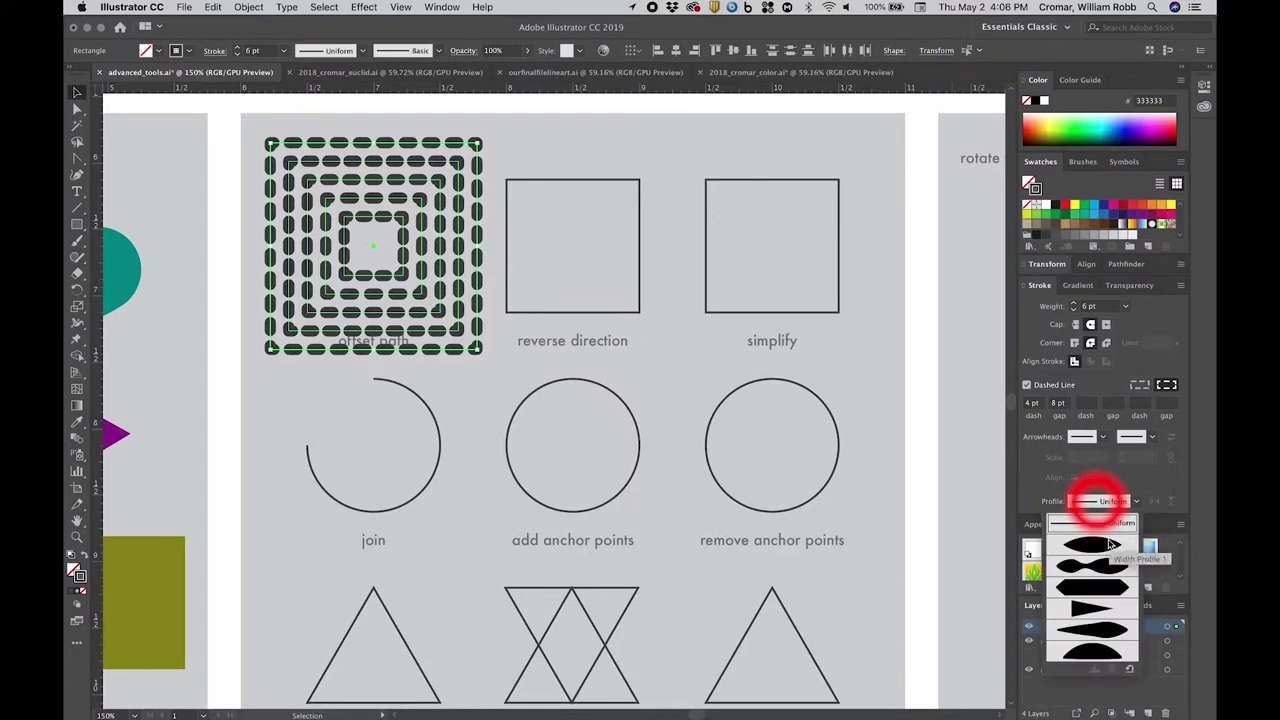
left_click(1110, 543)
left_click(547, 154)
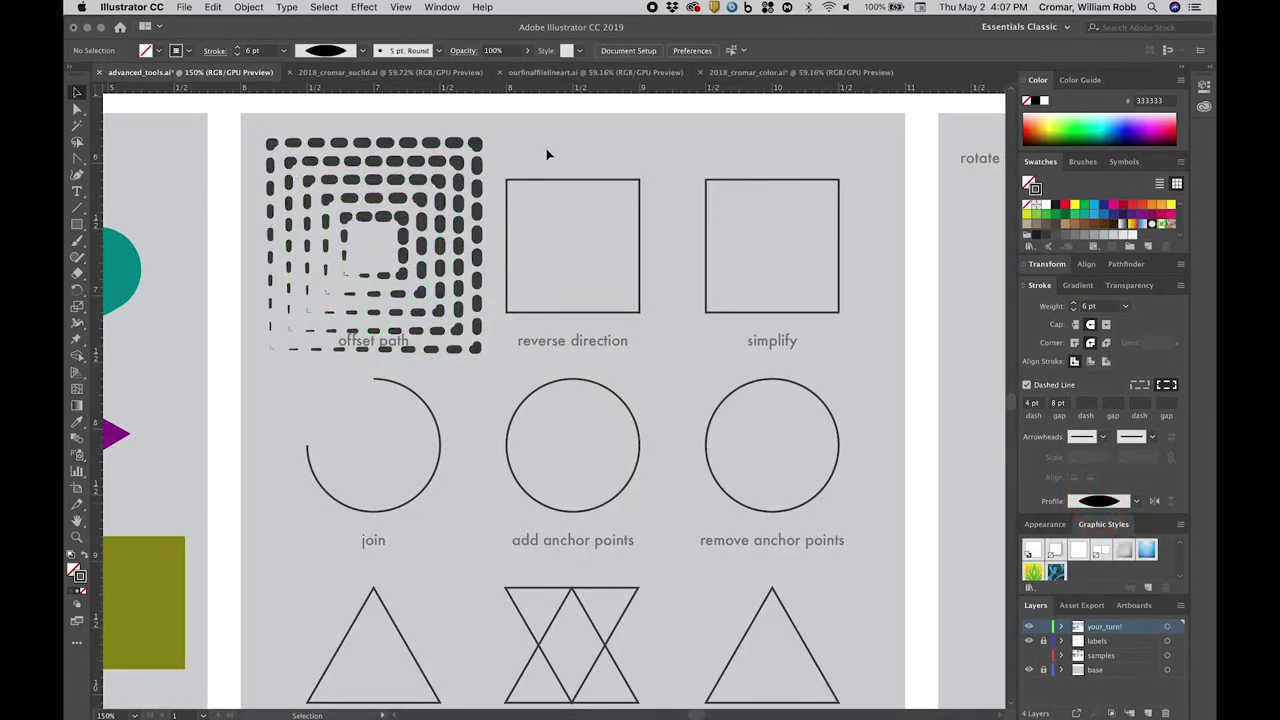
- Apply a rough charcoal brush stroke to the square above 'reverse direction'
left_click(641, 246)
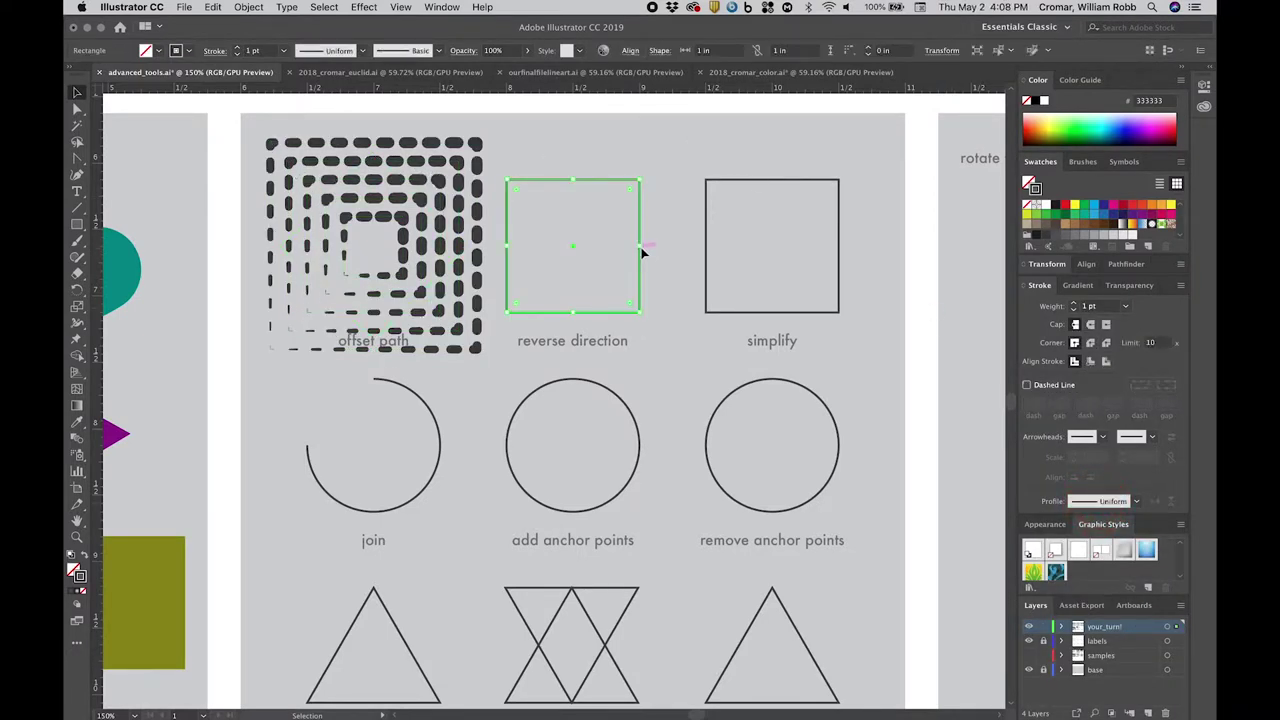
left_click(420, 50)
left_click(405, 125)
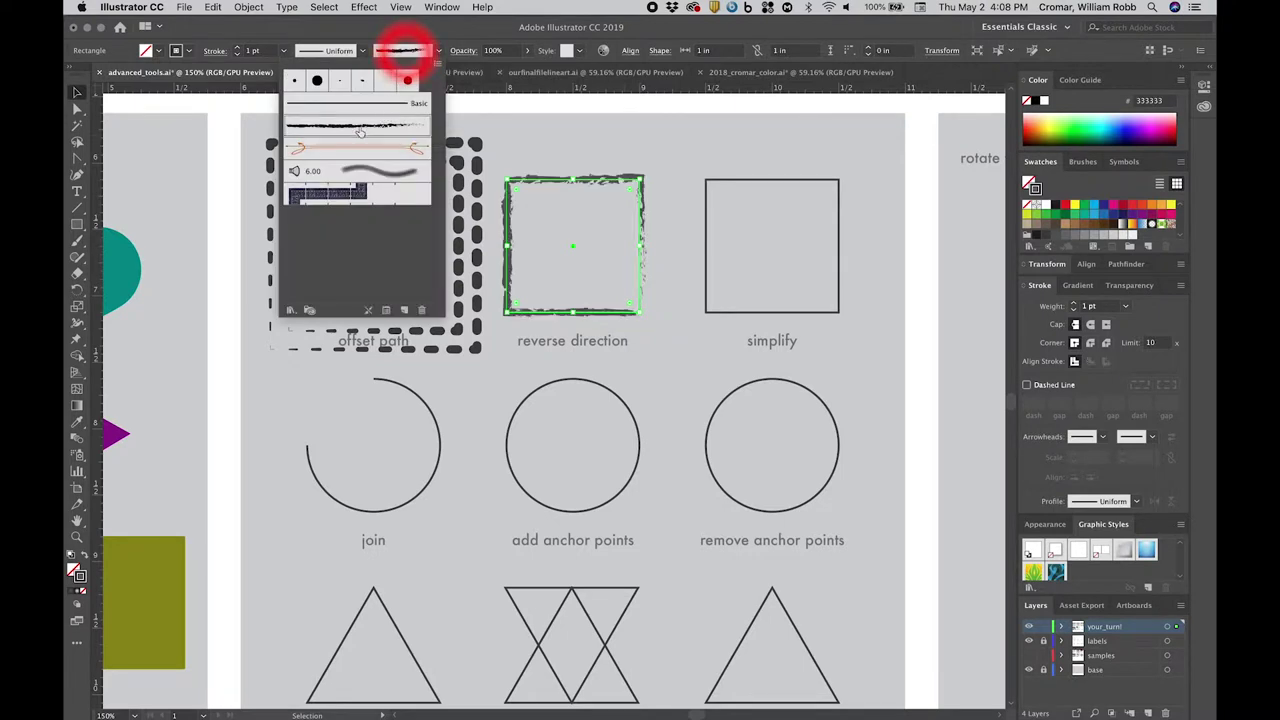
left_click(557, 155)
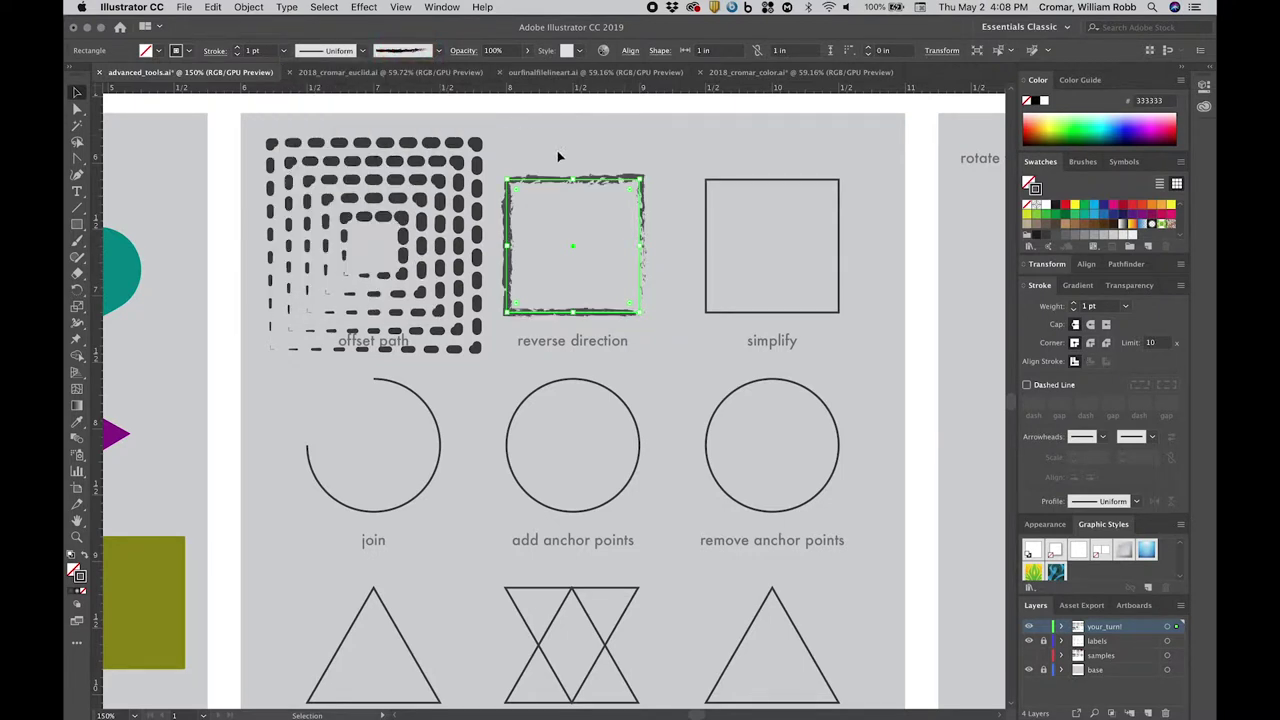
- Reverse the charcoal square's path direction with Object > Path > Reverse Path Direction
left_click(266, 7)
mouse_move(366, 305)
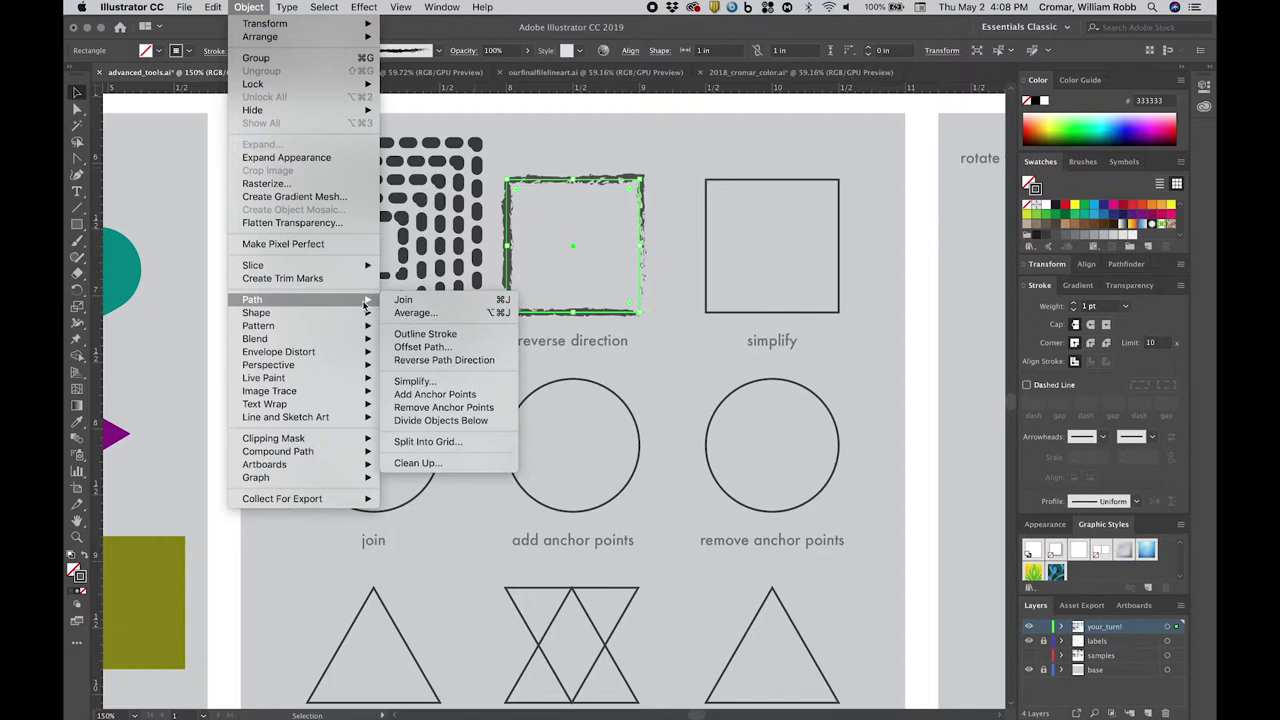
left_click(609, 354)
left_click(662, 332)
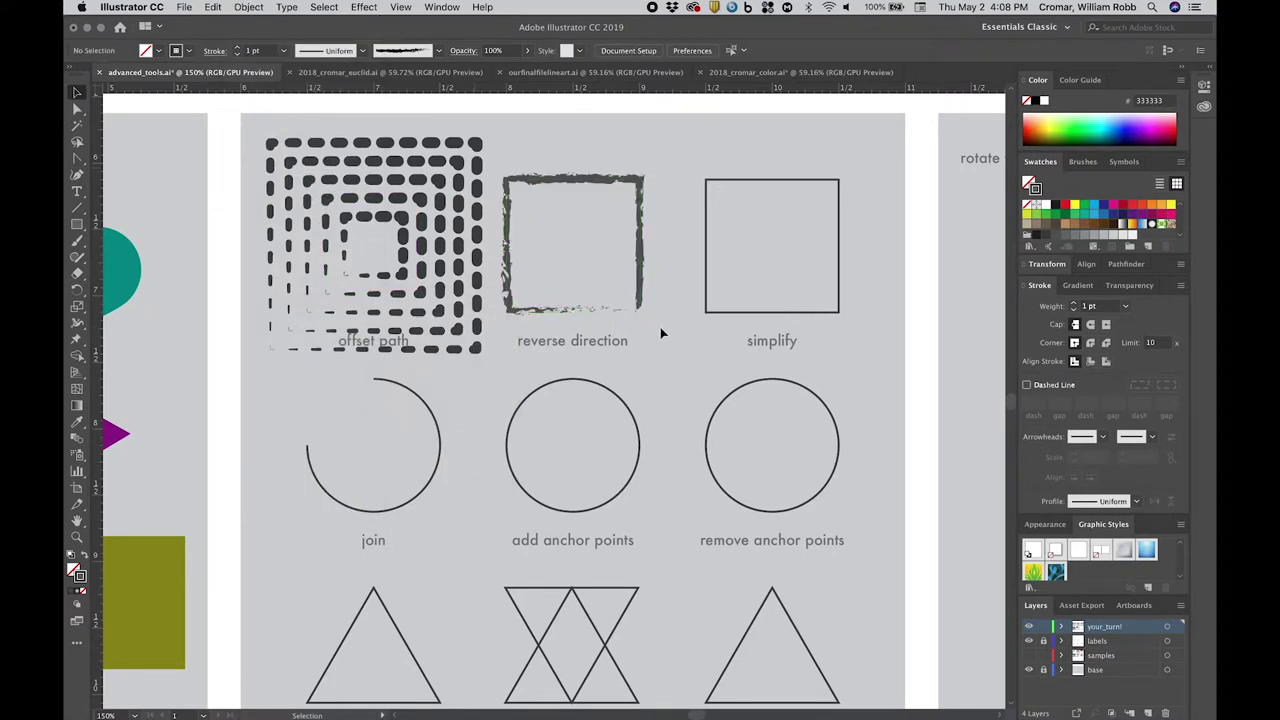
- Simplify the square above 'simplify' at 18% curve precision with preview on
left_click(839, 257)
left_click(258, 8)
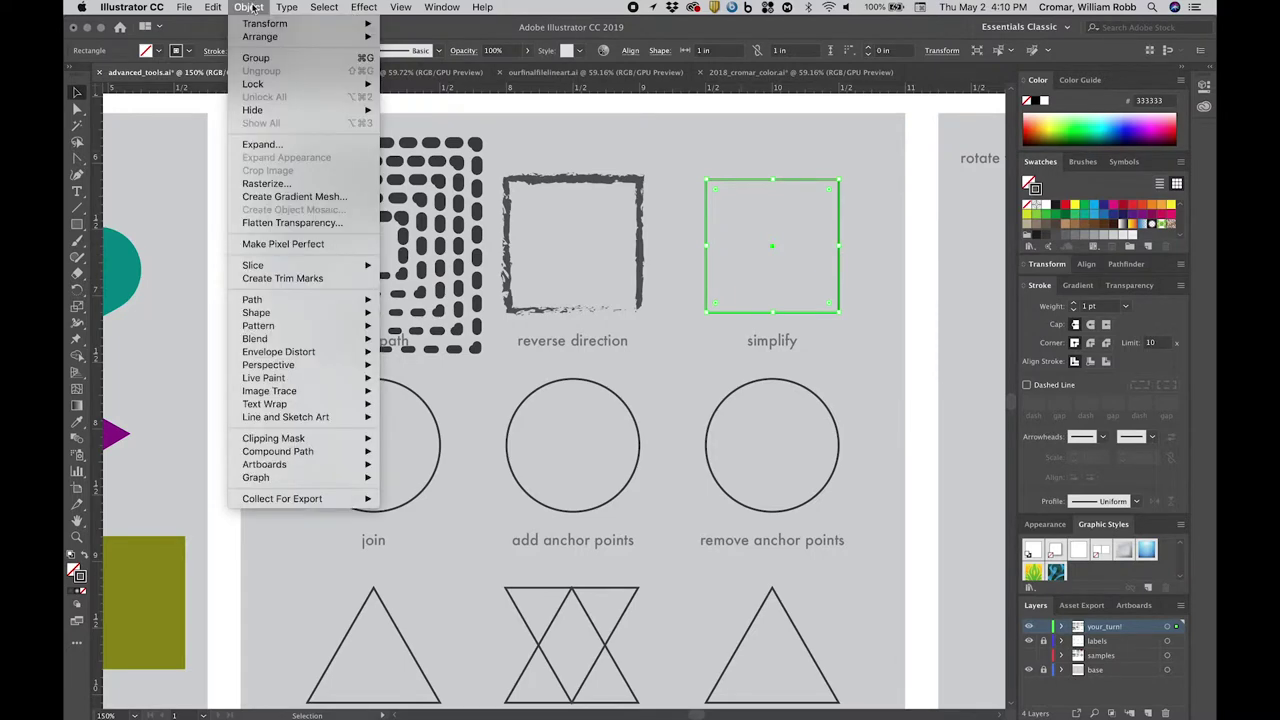
mouse_move(266, 300)
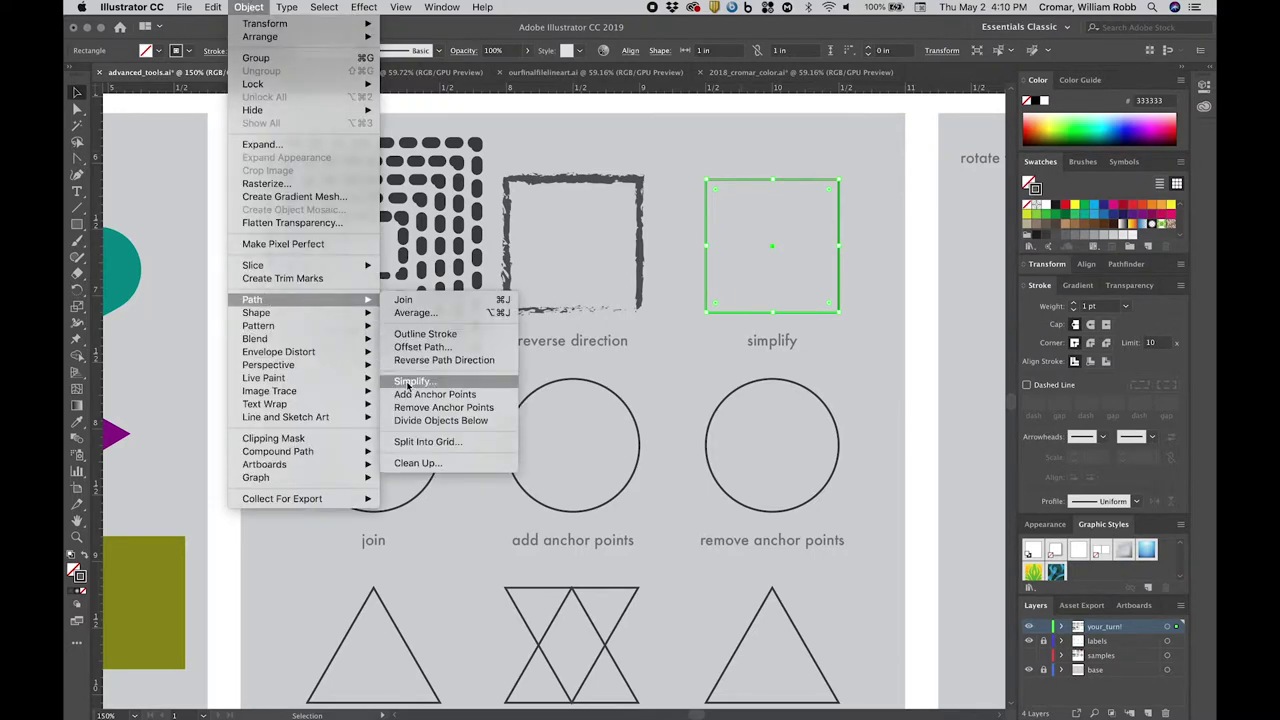
left_click(408, 381)
left_click(379, 421)
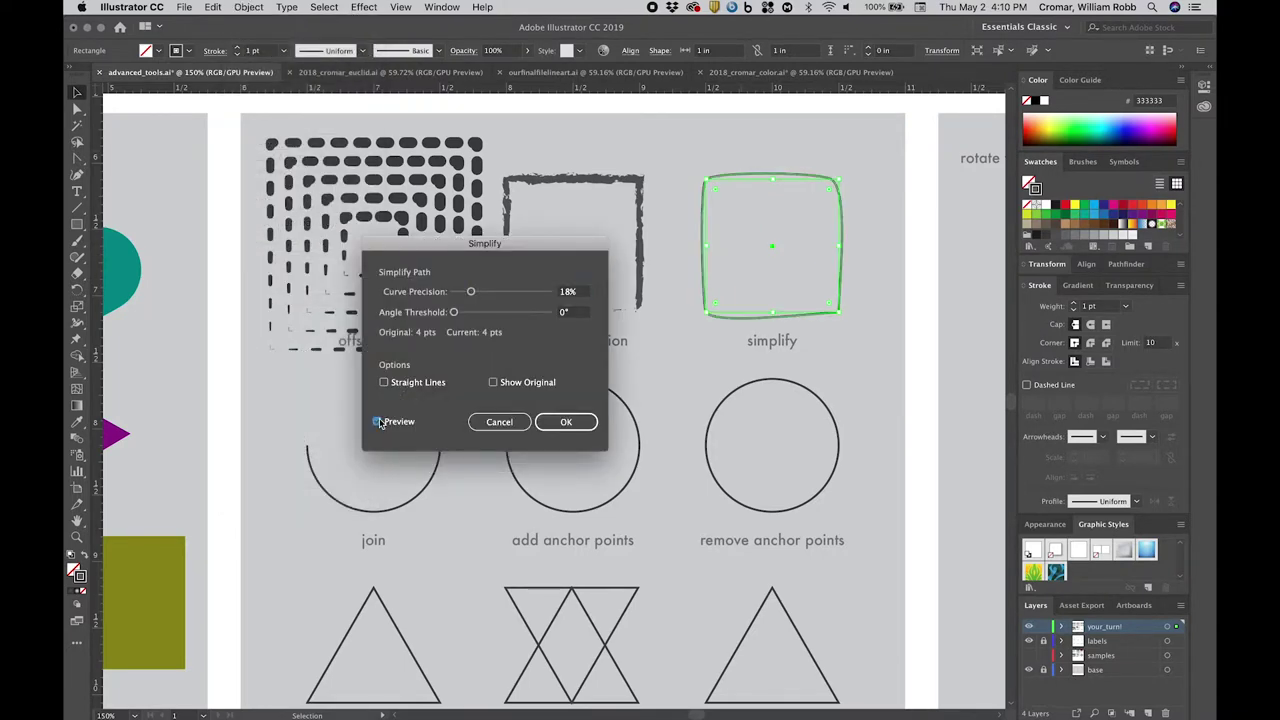
left_click(551, 422)
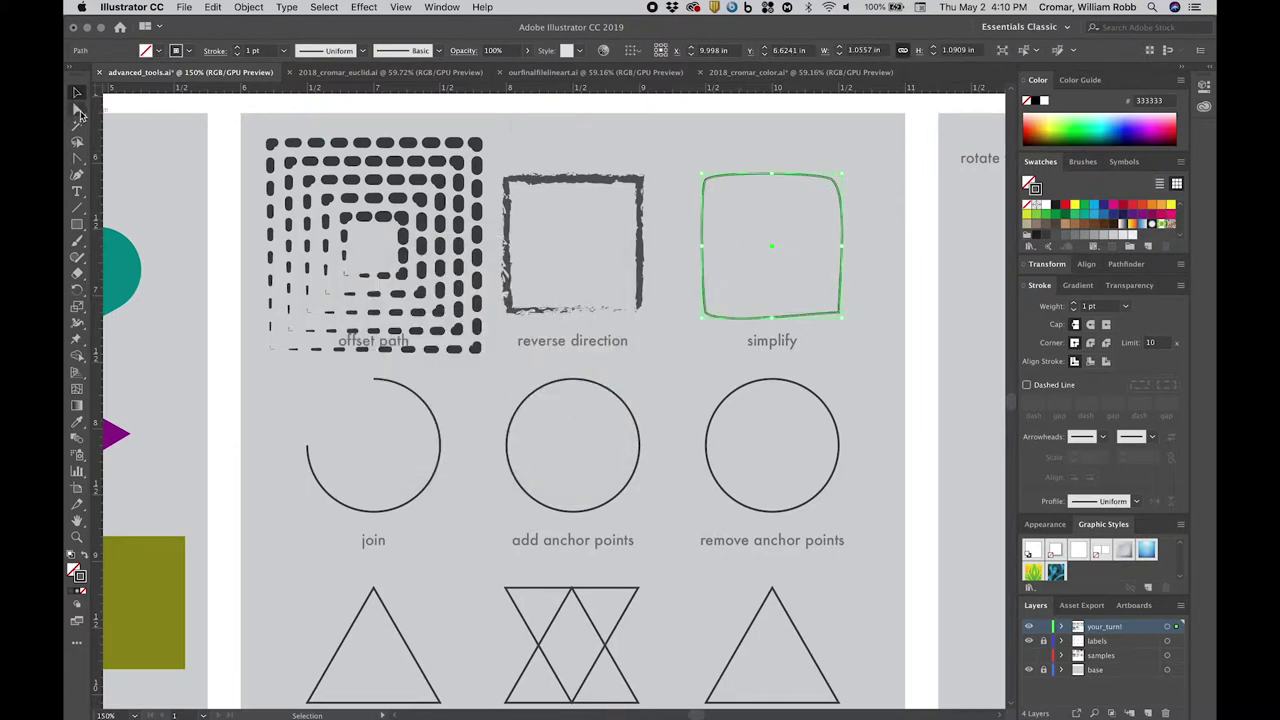
- Nudge the top-right anchor of the simplified square slightly outward with Direct Selection
left_click(78, 110)
left_click(703, 314)
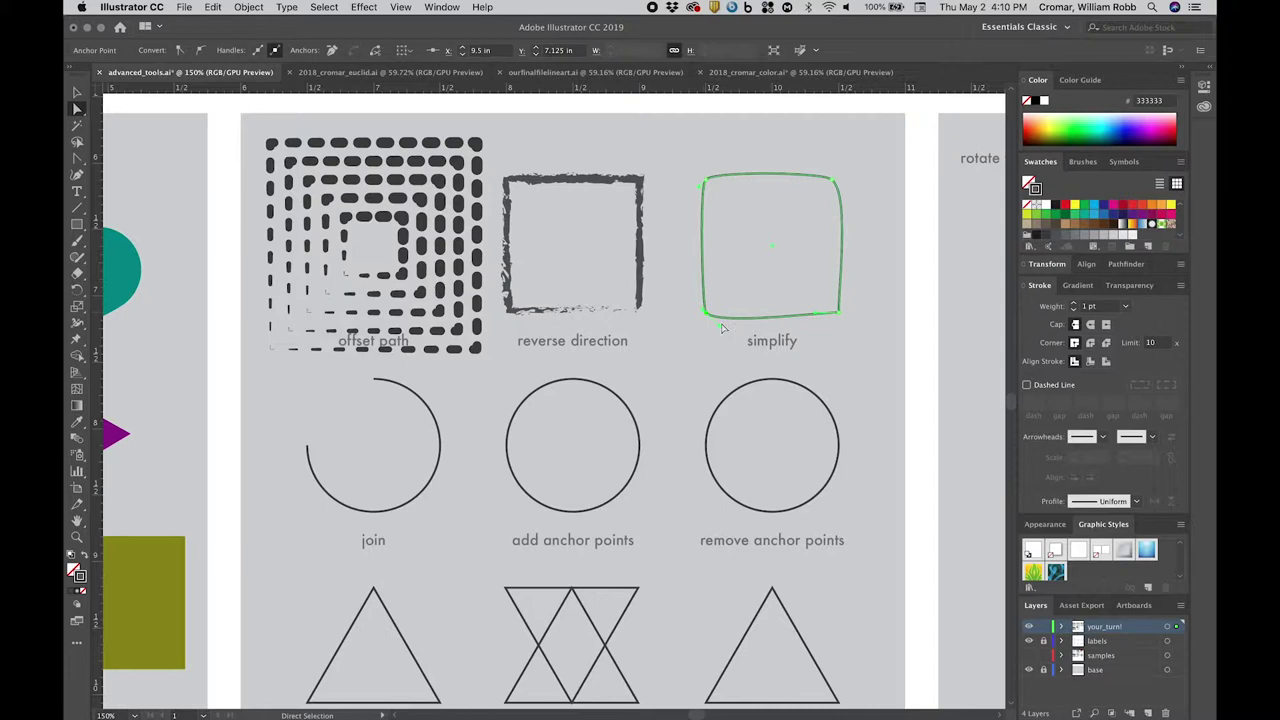
left_click(841, 314)
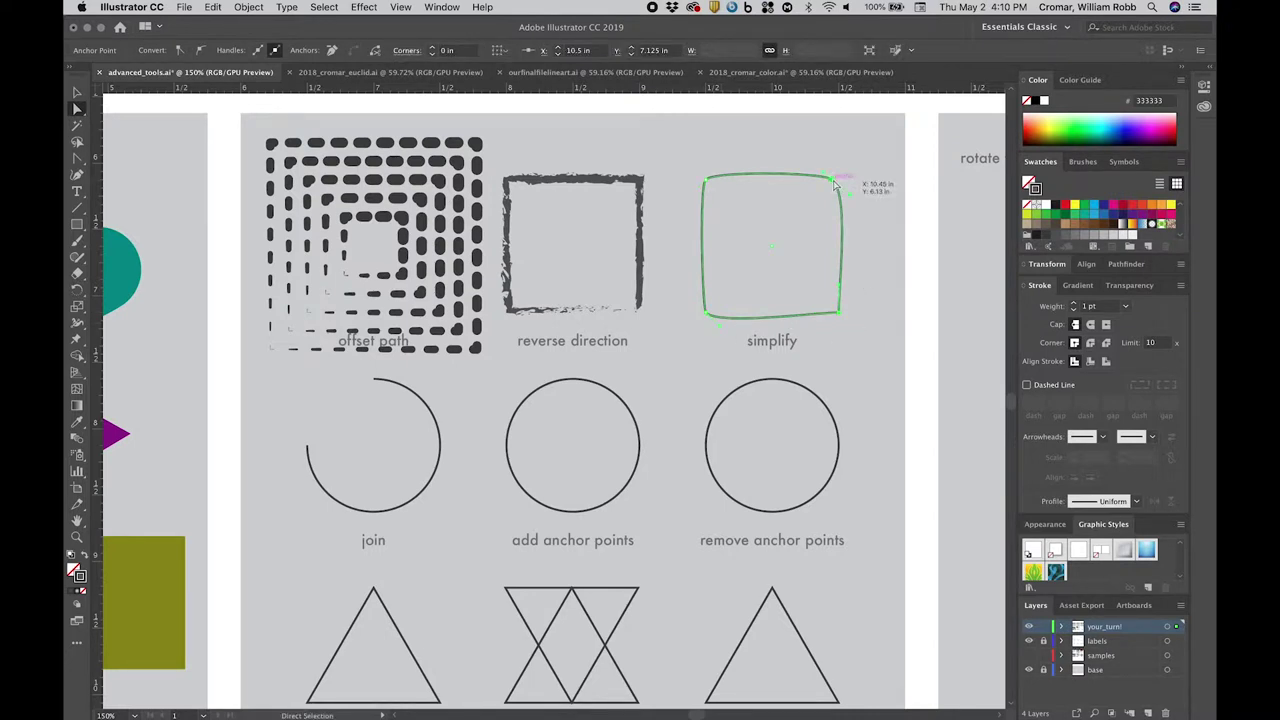
left_click_drag(888, 182, 836, 178)
left_click(920, 269)
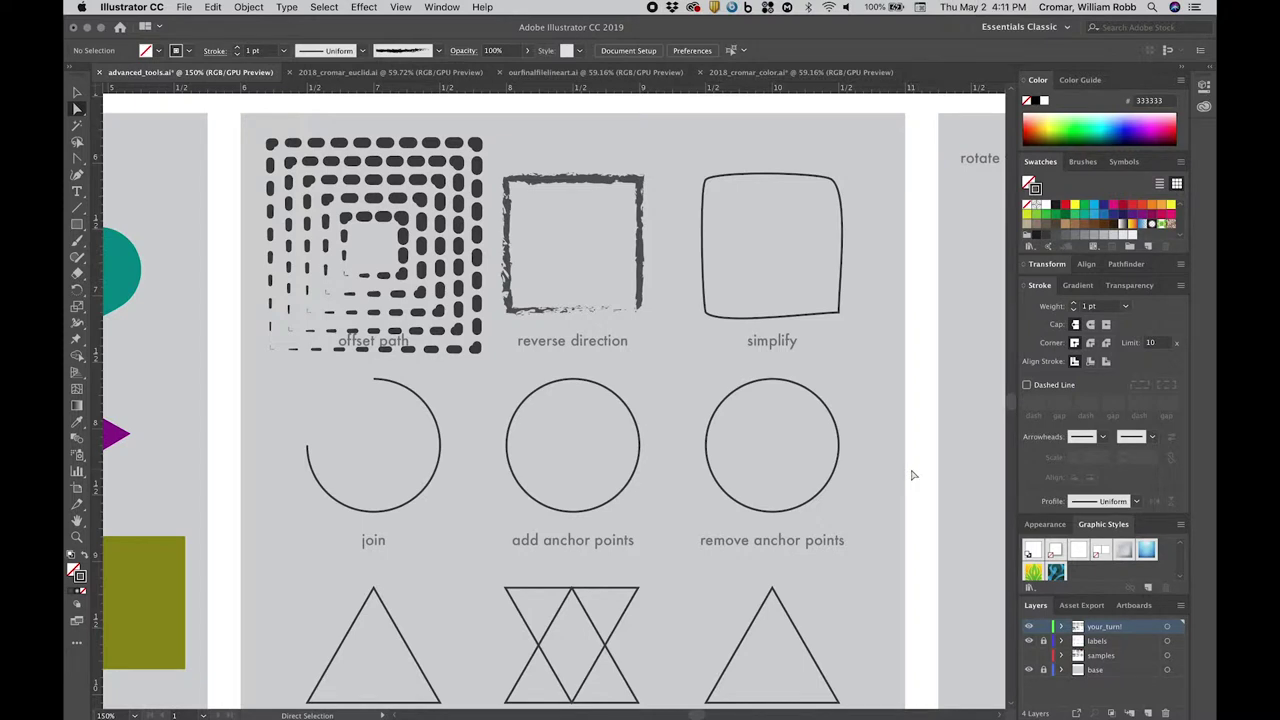
- Join the two open ends of the arc above 'join' with Object > Path > Join
left_click(80, 95)
left_click(320, 486)
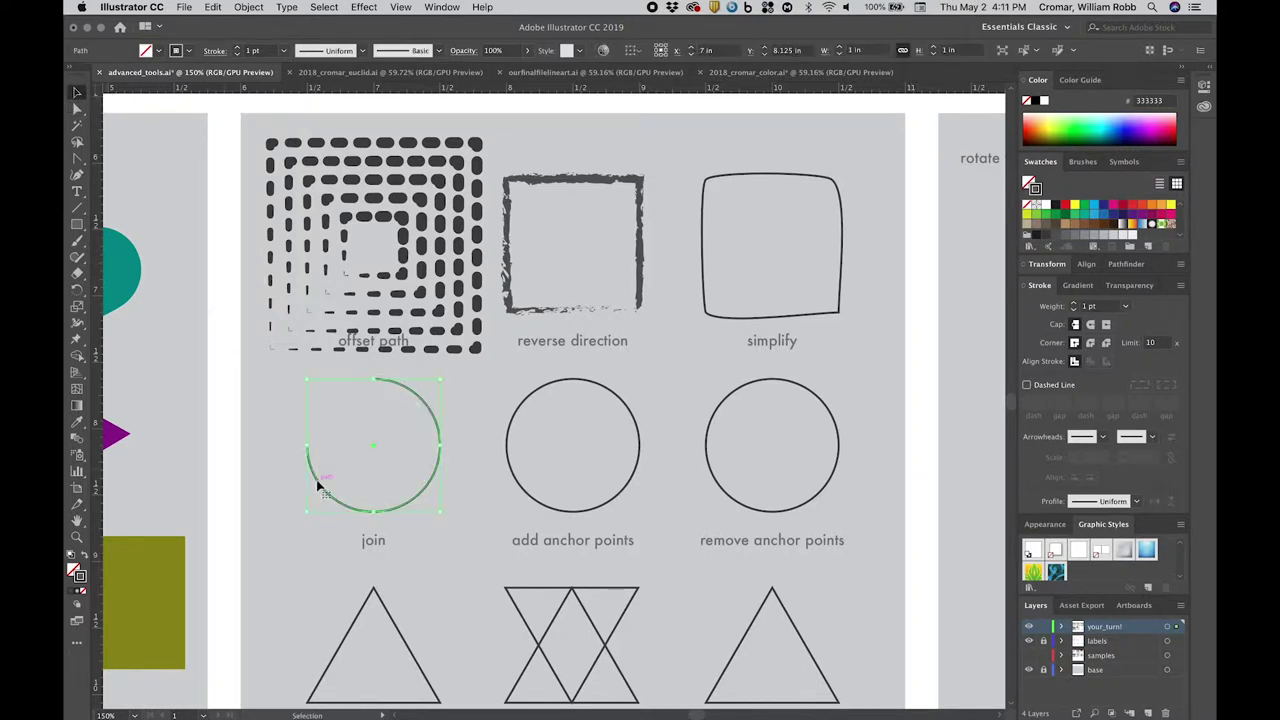
left_click(252, 8)
mouse_move(278, 301)
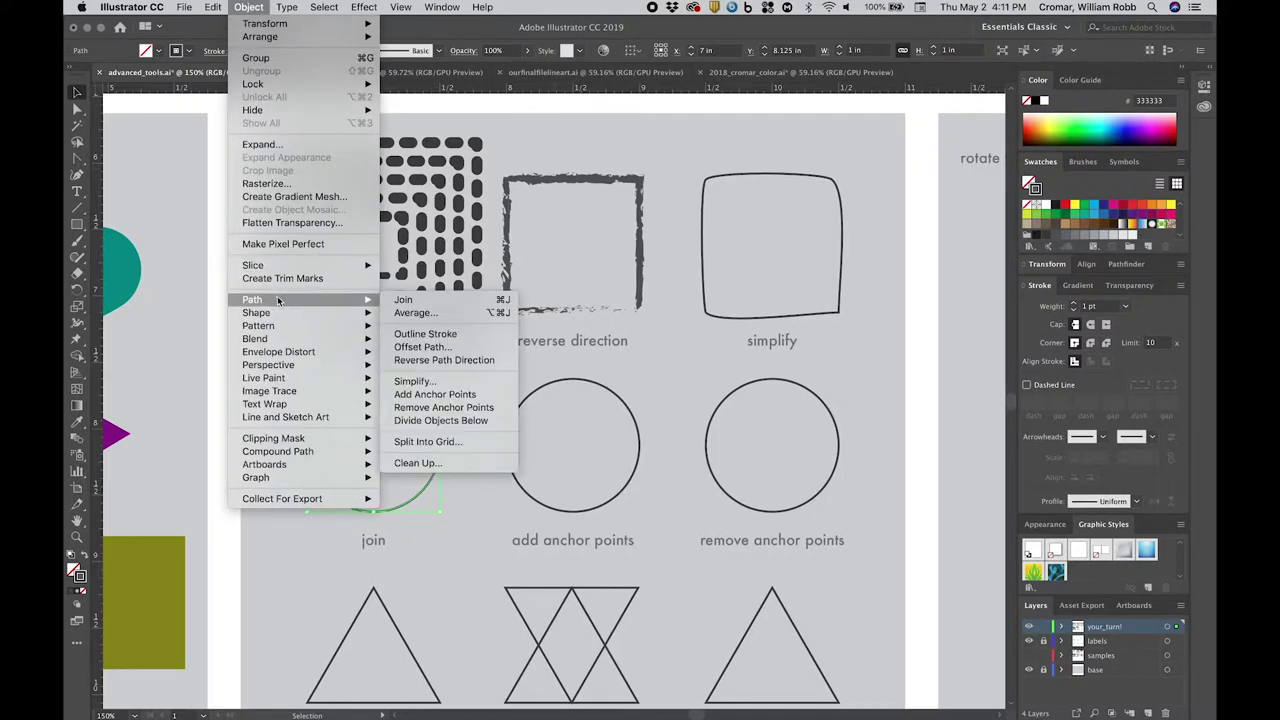
left_click(402, 300)
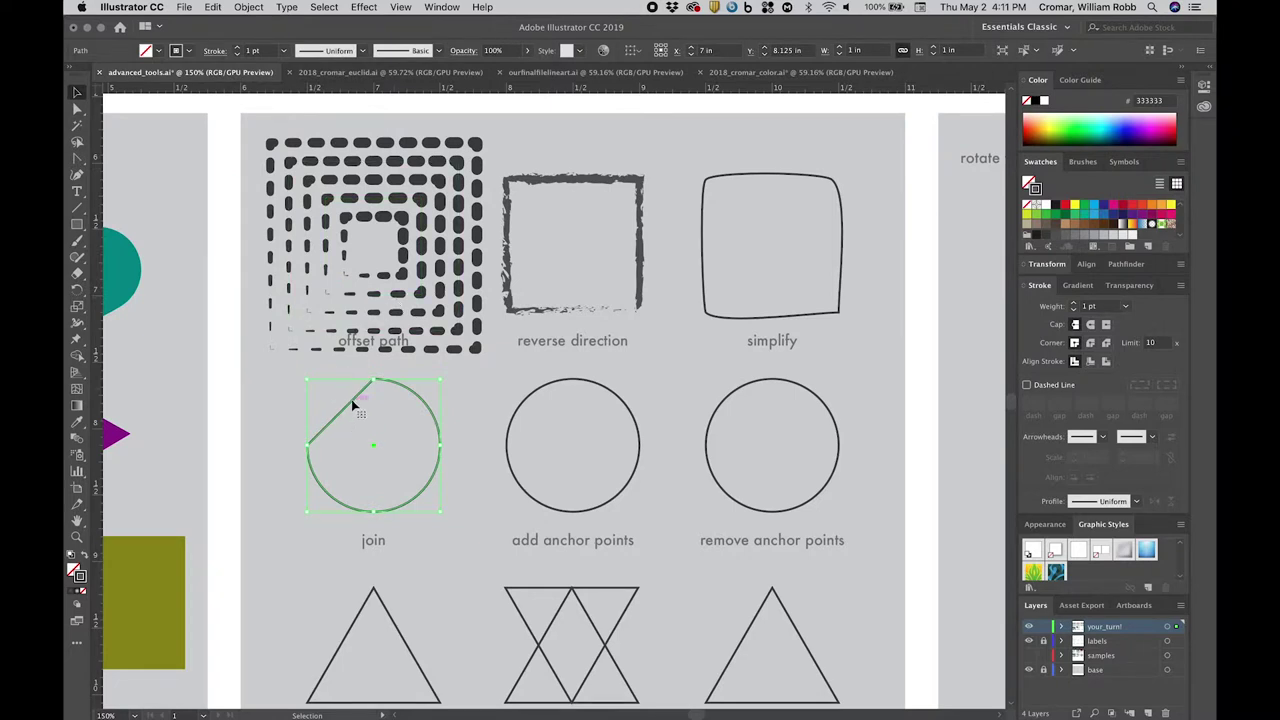
left_click(230, 432)
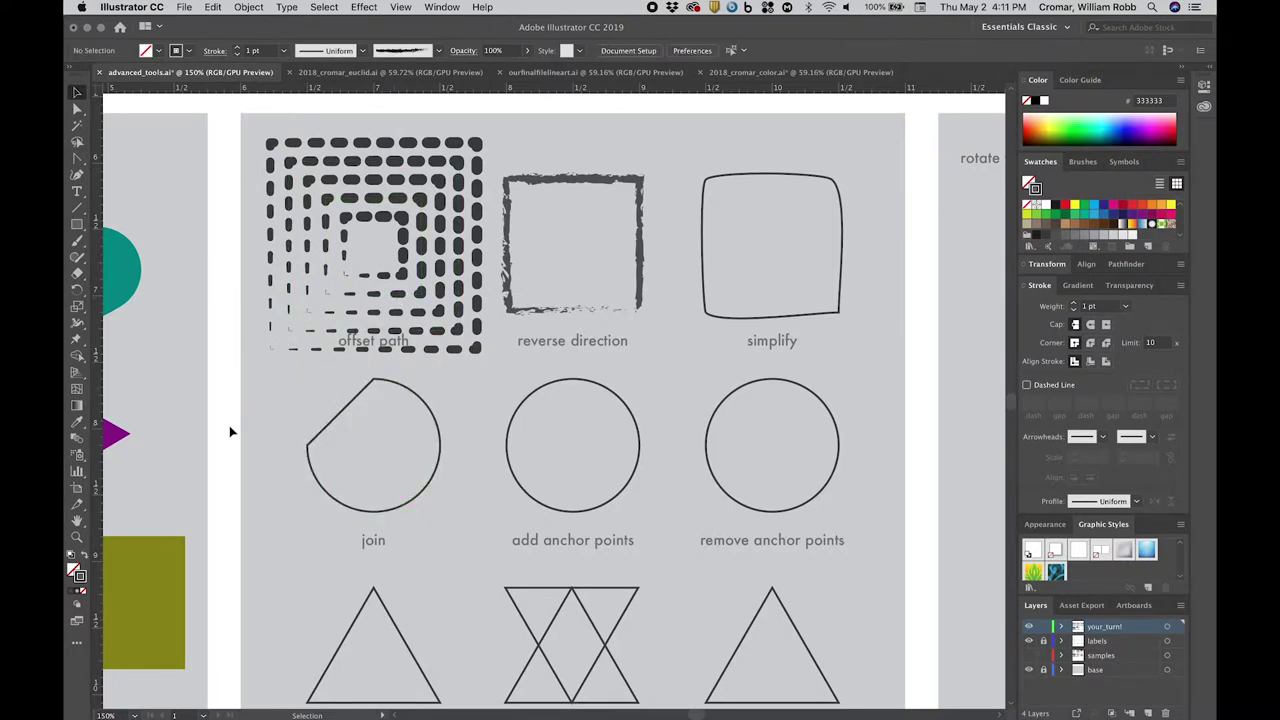
- Add extra anchor points to the circle above 'add anchor points'
left_click(634, 412)
left_click(248, 7)
mouse_move(260, 295)
left_click(430, 400)
left_click(78, 109)
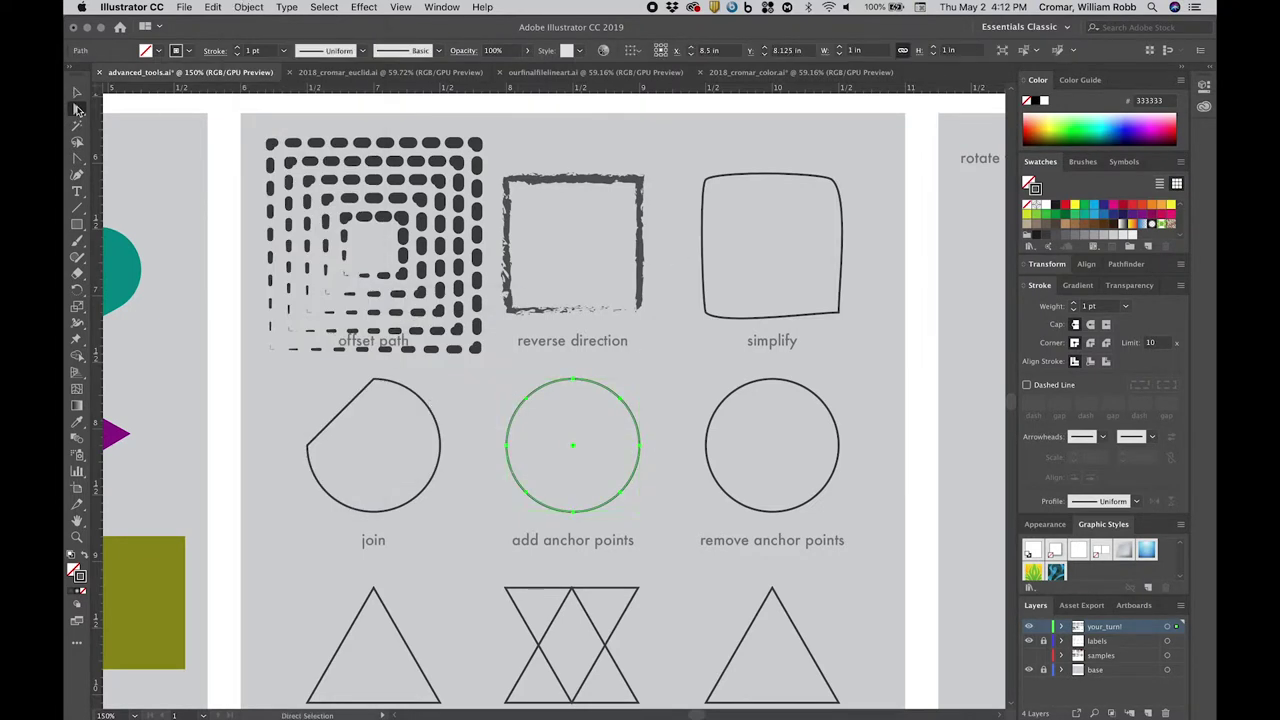
left_click(81, 93)
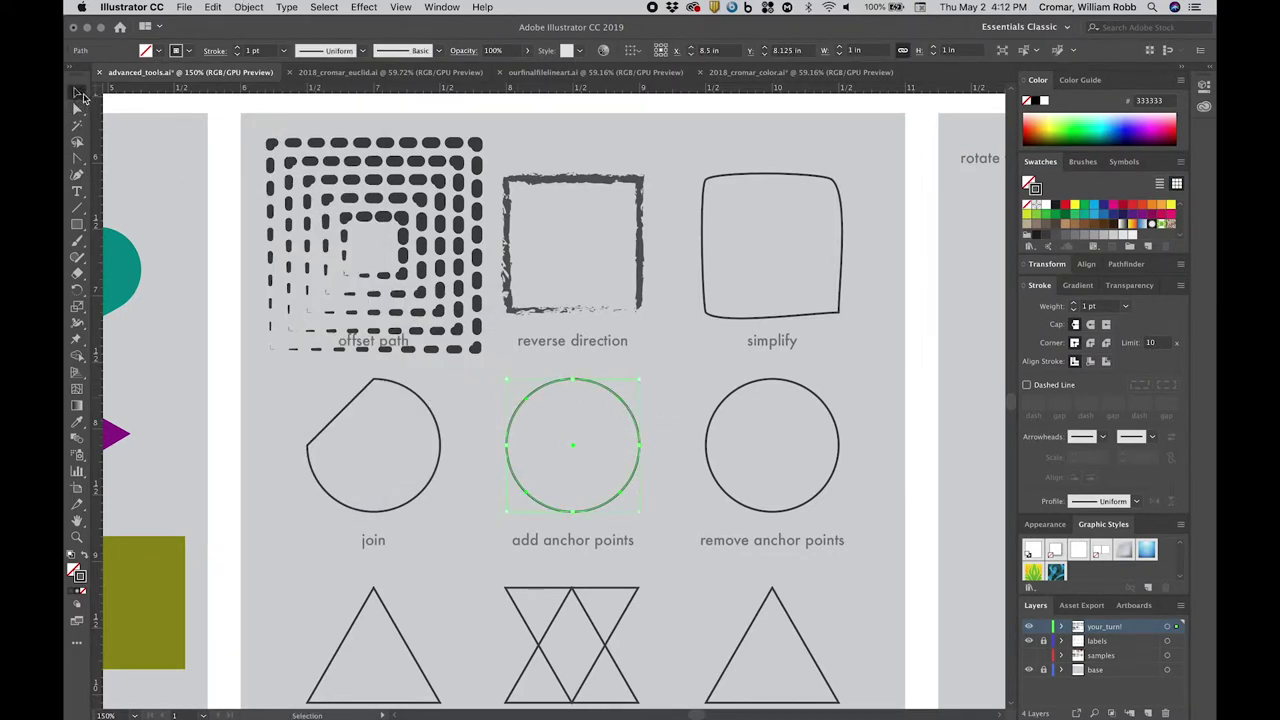
- Remove the top anchor from the circle above 'remove anchor points', flattening it into a bowl
left_click(717, 409)
left_click(78, 109)
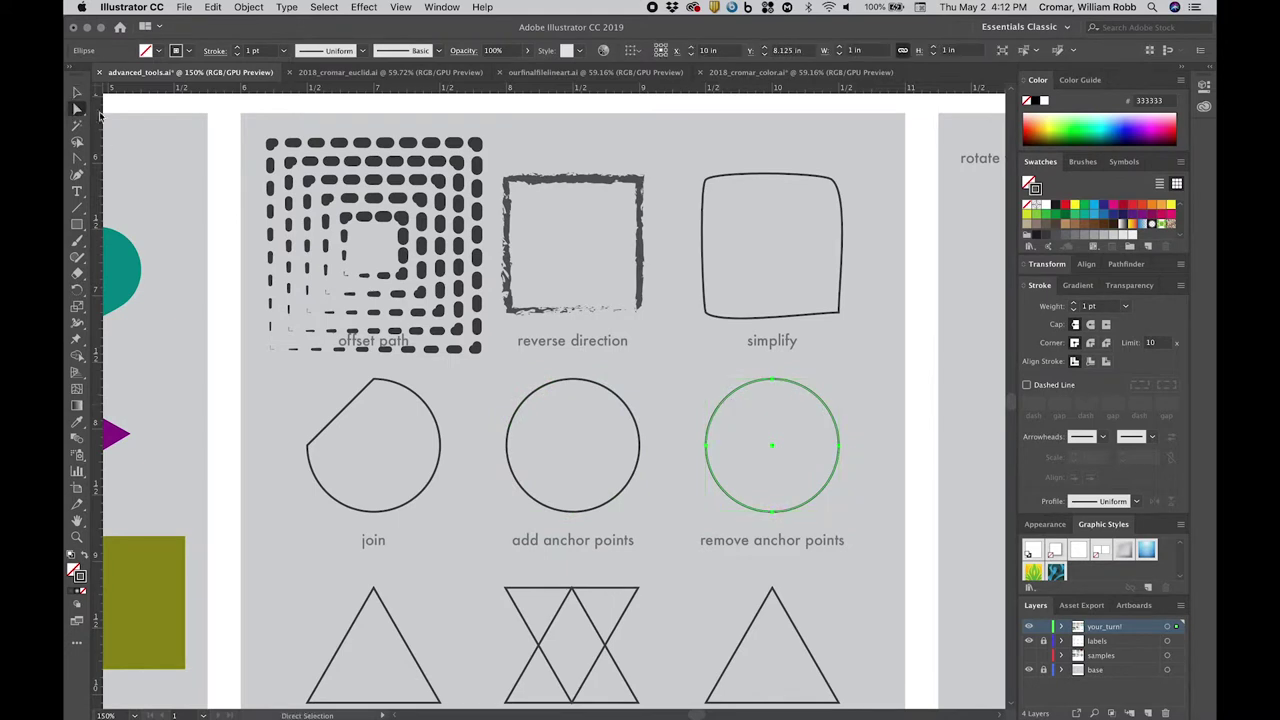
left_click(773, 382)
left_click(256, 7)
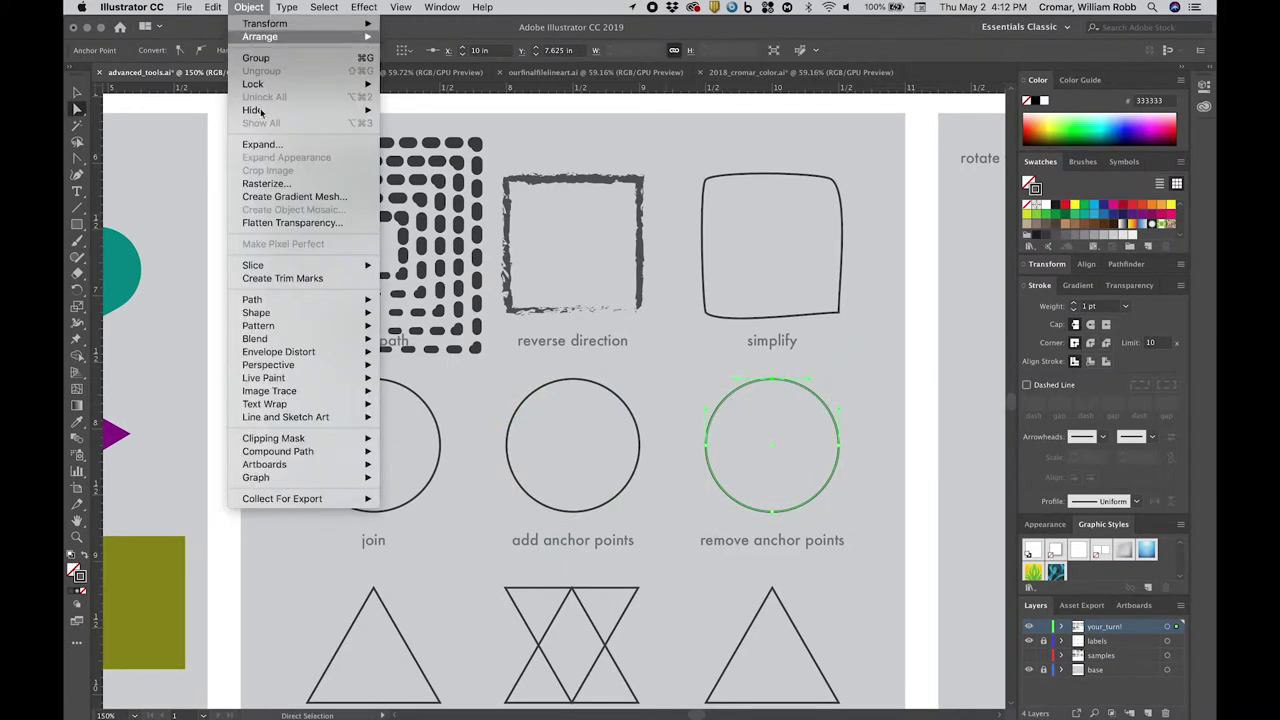
mouse_move(277, 301)
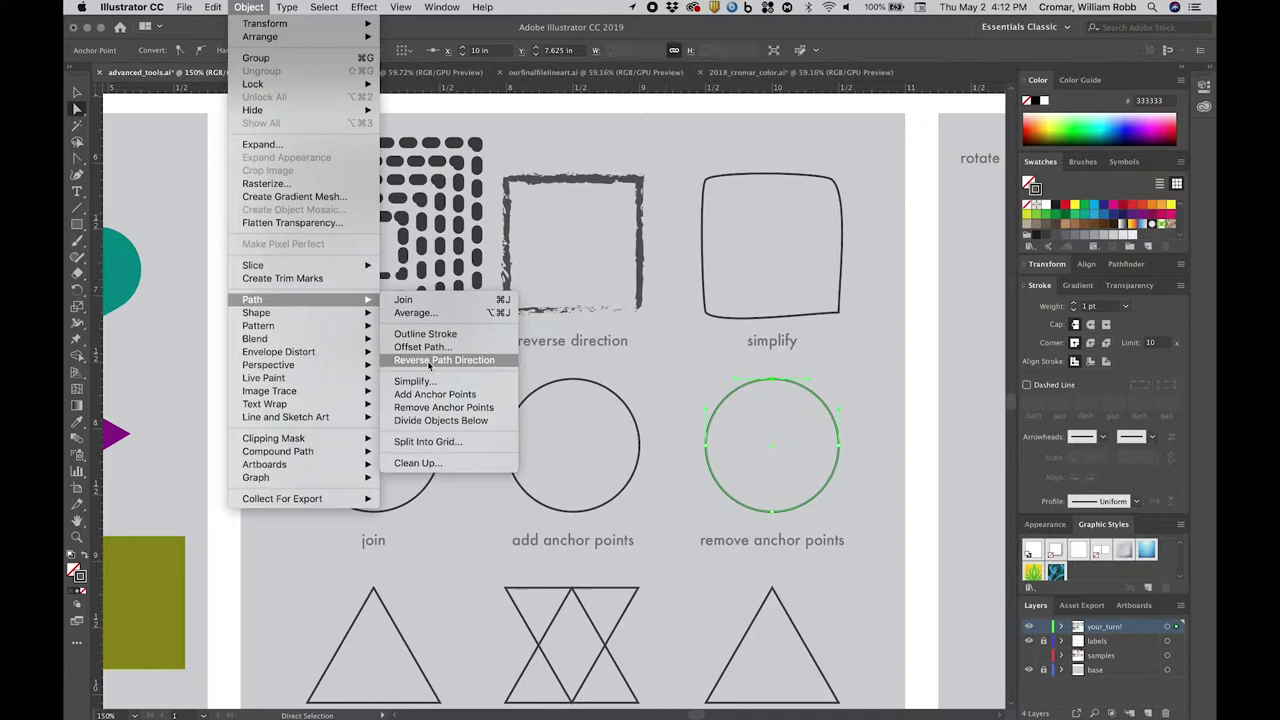
left_click(443, 407)
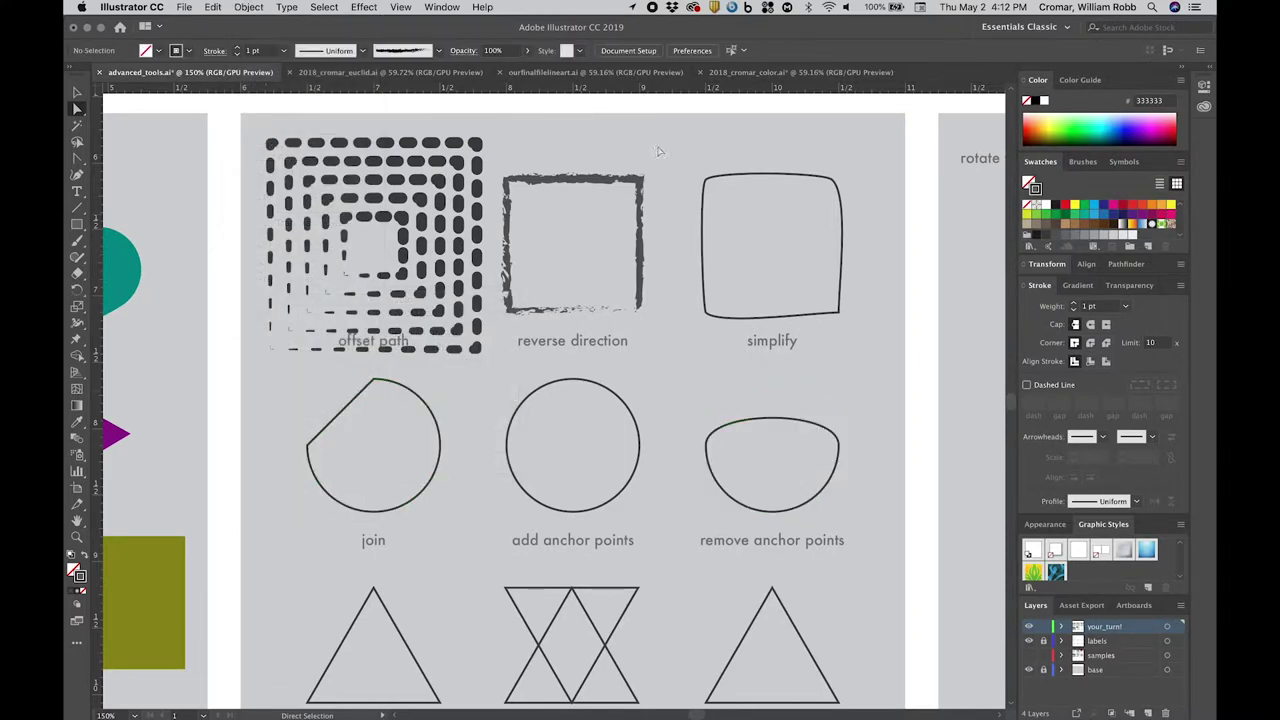
- Give the 'outline stroke' triangle a 12 pt stroke and convert it with Outline Stroke
scroll(927, 517, "down", 3)
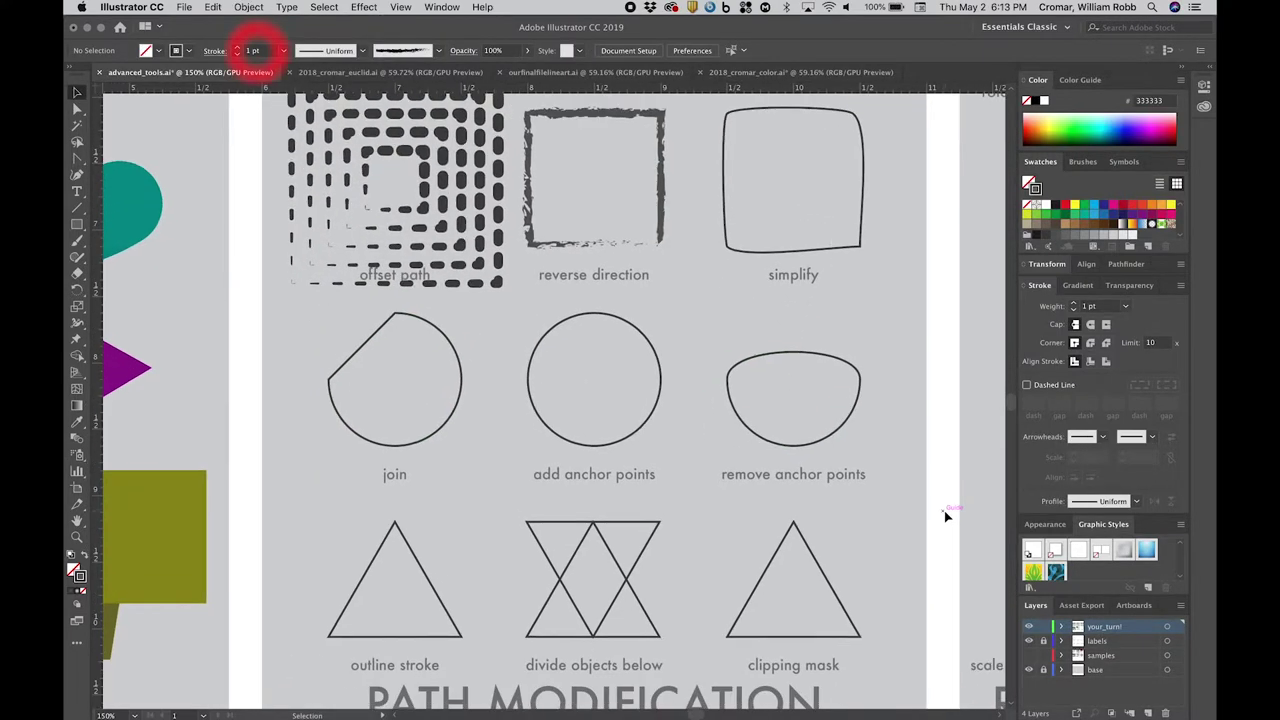
left_click(361, 580)
left_click(283, 50)
left_click(305, 265)
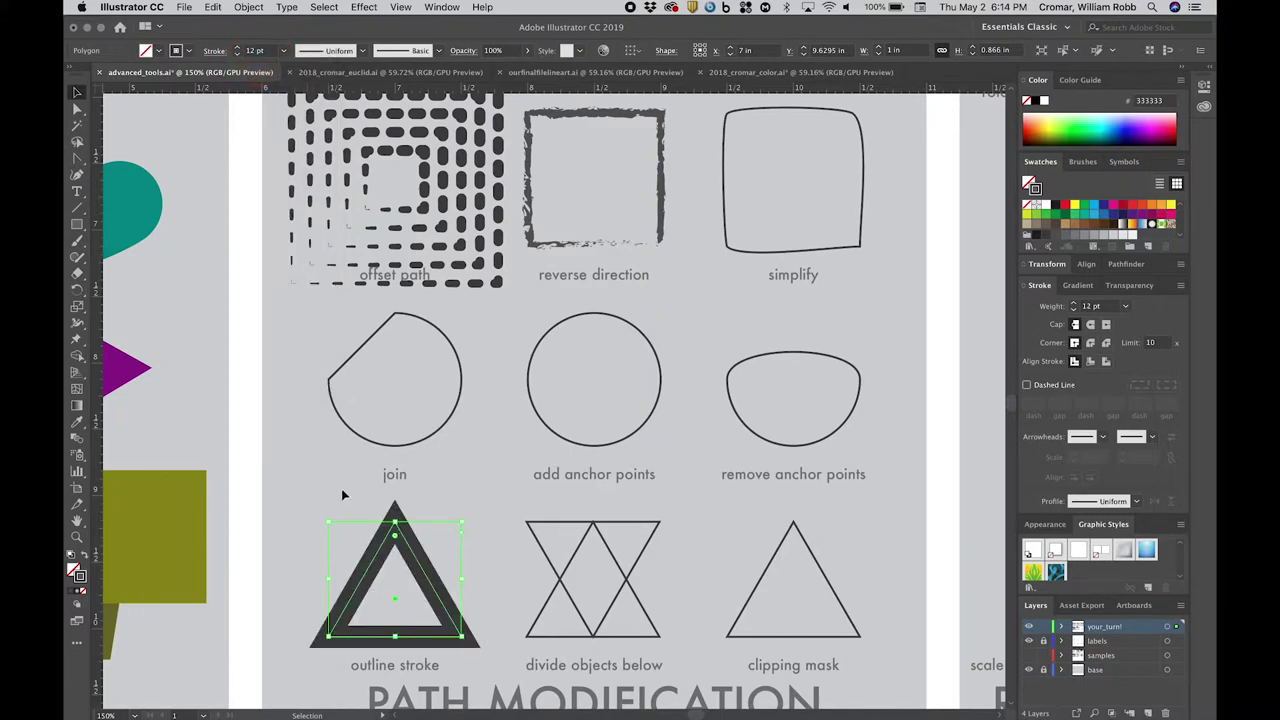
left_click(341, 495)
left_click(358, 569)
left_click(248, 7)
mouse_move(252, 299)
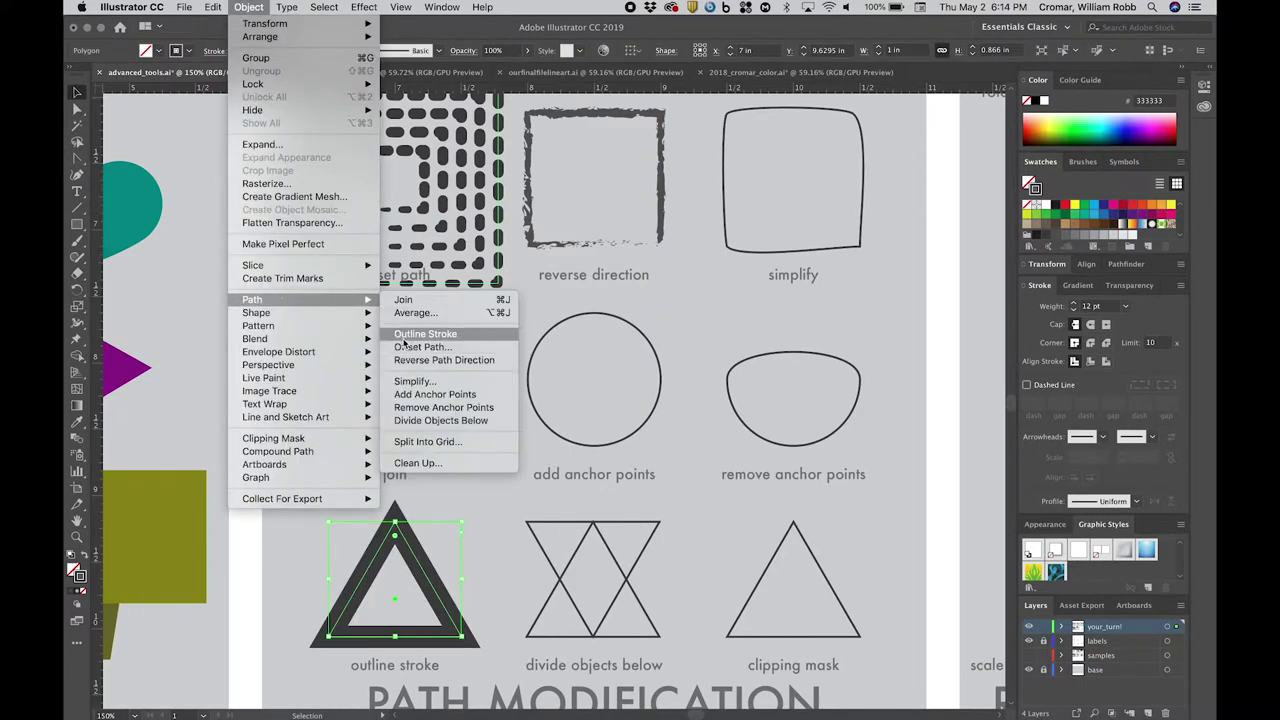
left_click(404, 336)
- Fill the outlined shape purple and give it an 8 pt green 33CC33 stroke
double_click(73, 570)
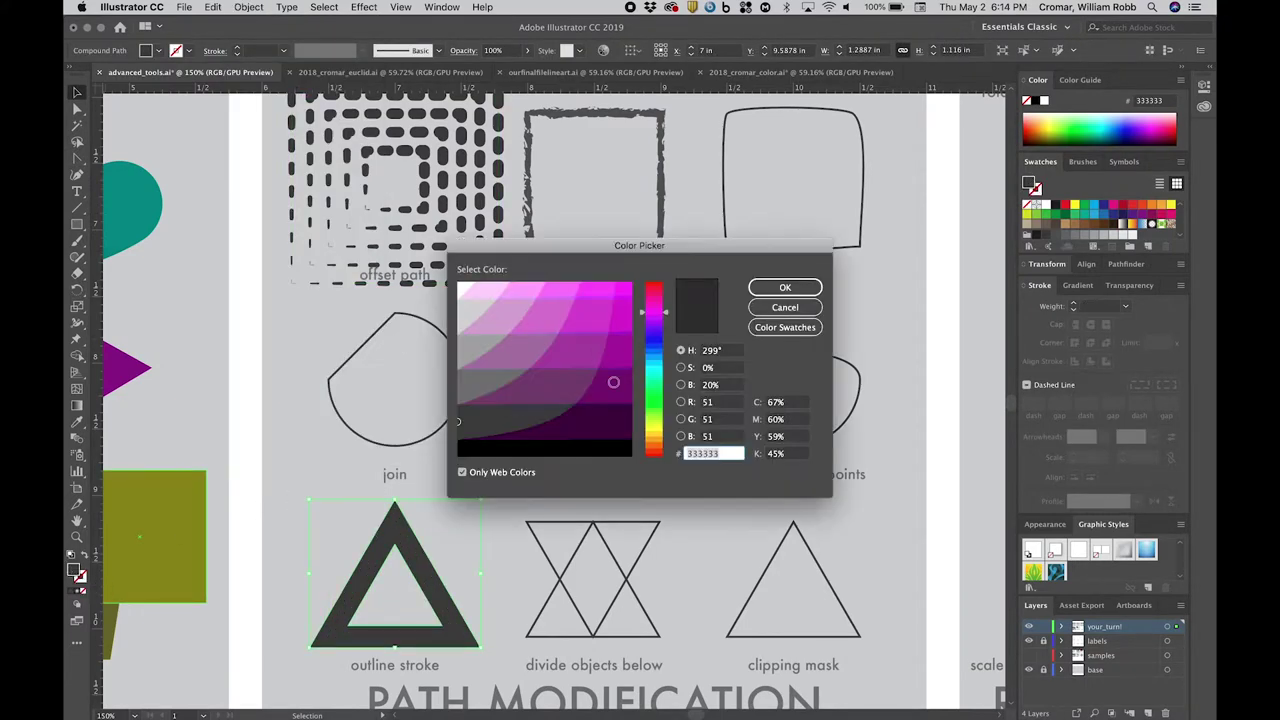
left_click(613, 382)
left_click(785, 287)
double_click(75, 570)
left_click(652, 405)
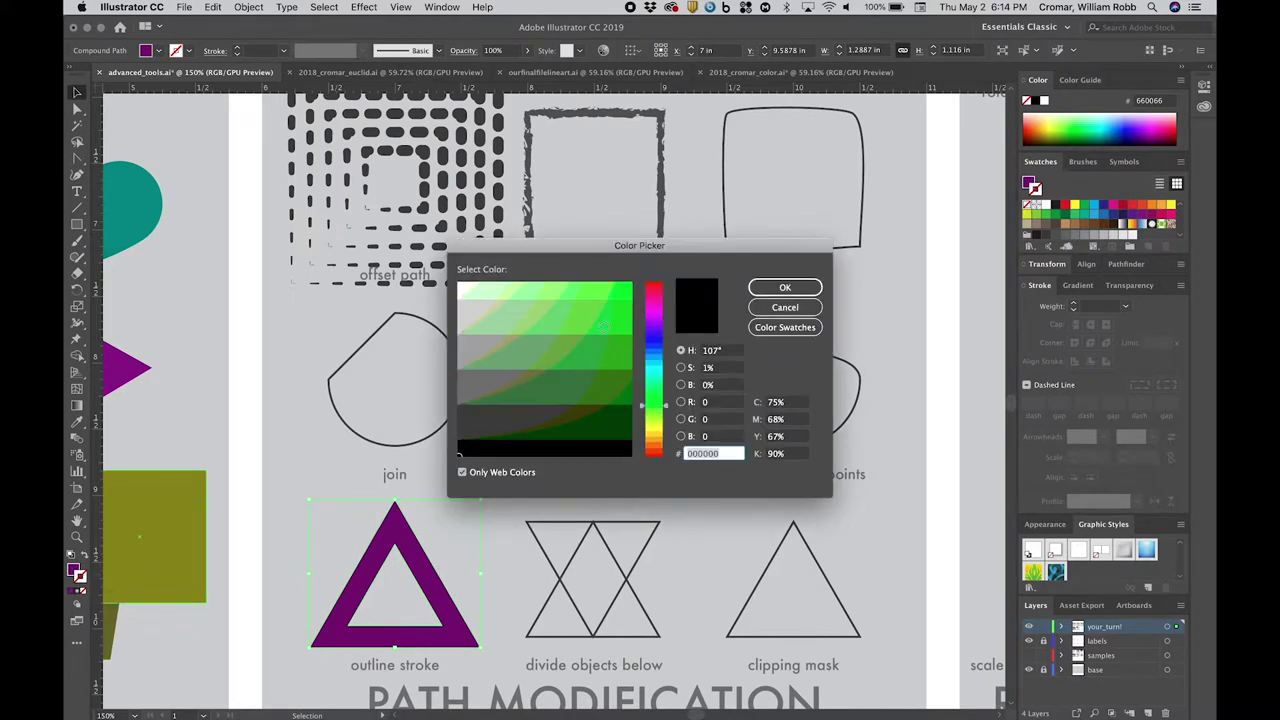
left_click(604, 326)
left_click(780, 287)
left_click(284, 50)
left_click(306, 219)
left_click(252, 451)
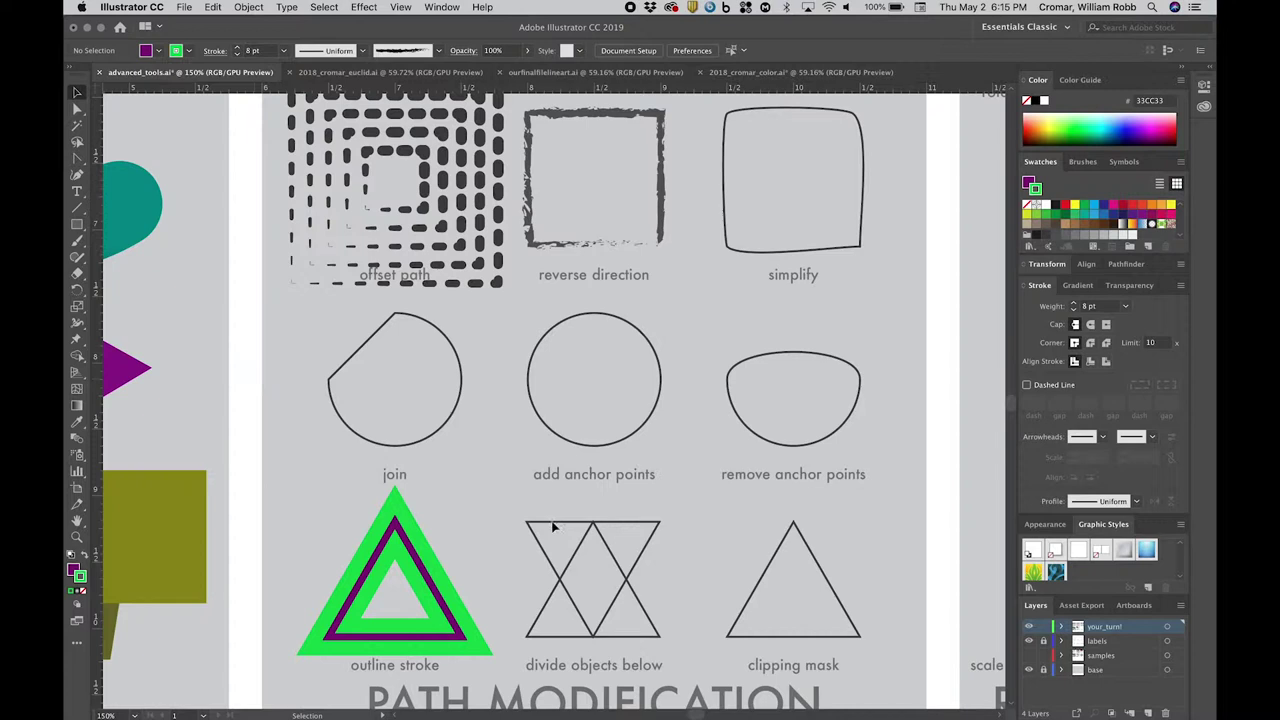
- Bring the crossing shape above the 'divide objects below' triangle to the front
left_click(576, 527)
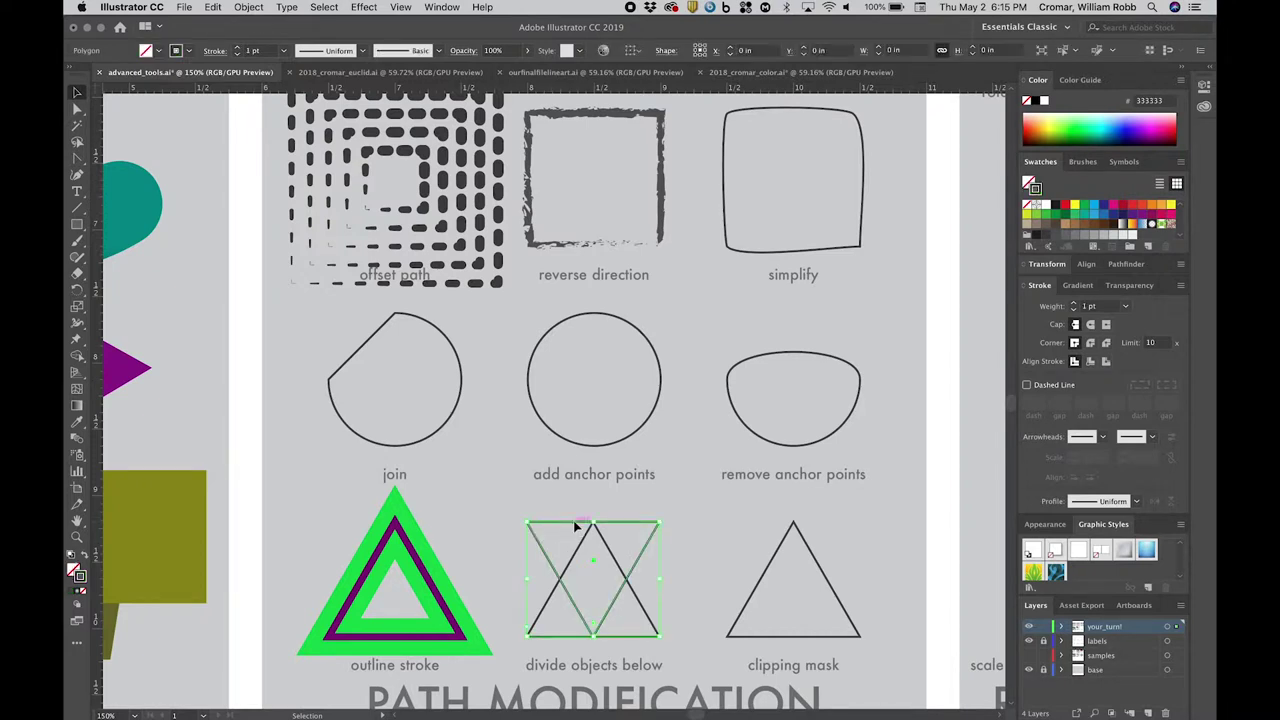
right_click(575, 526)
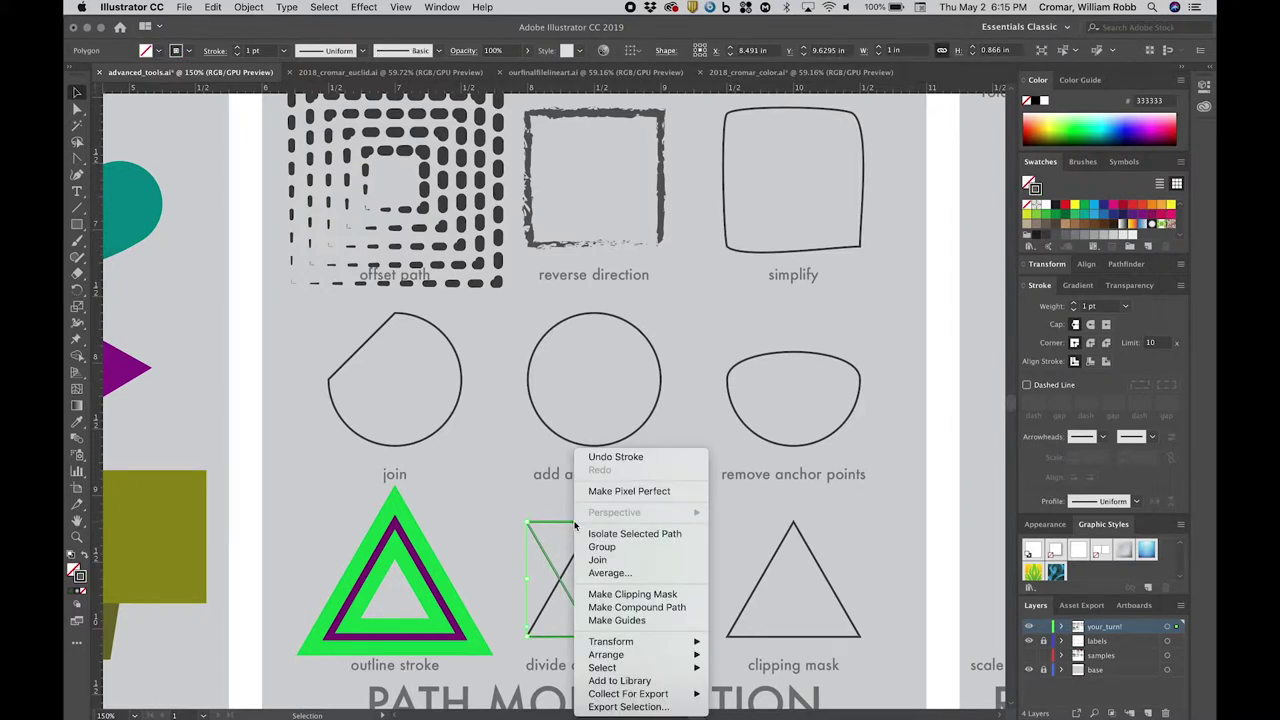
mouse_move(619, 655)
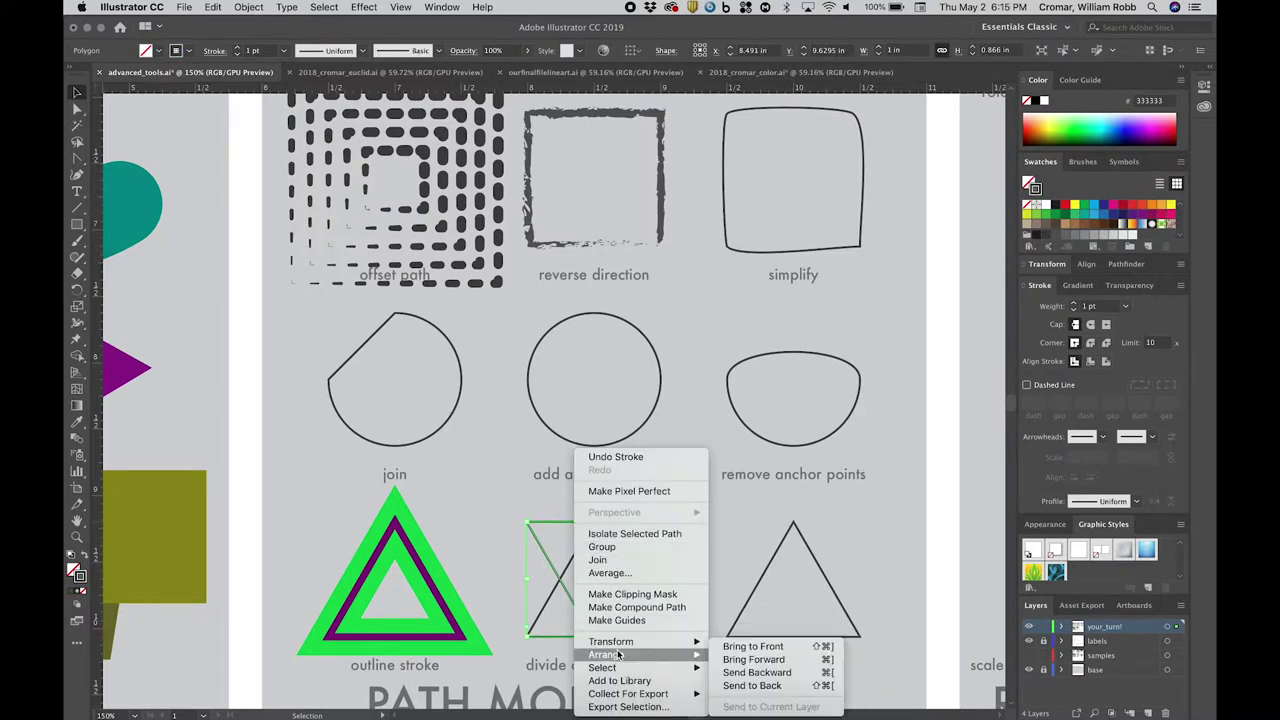
left_click(741, 649)
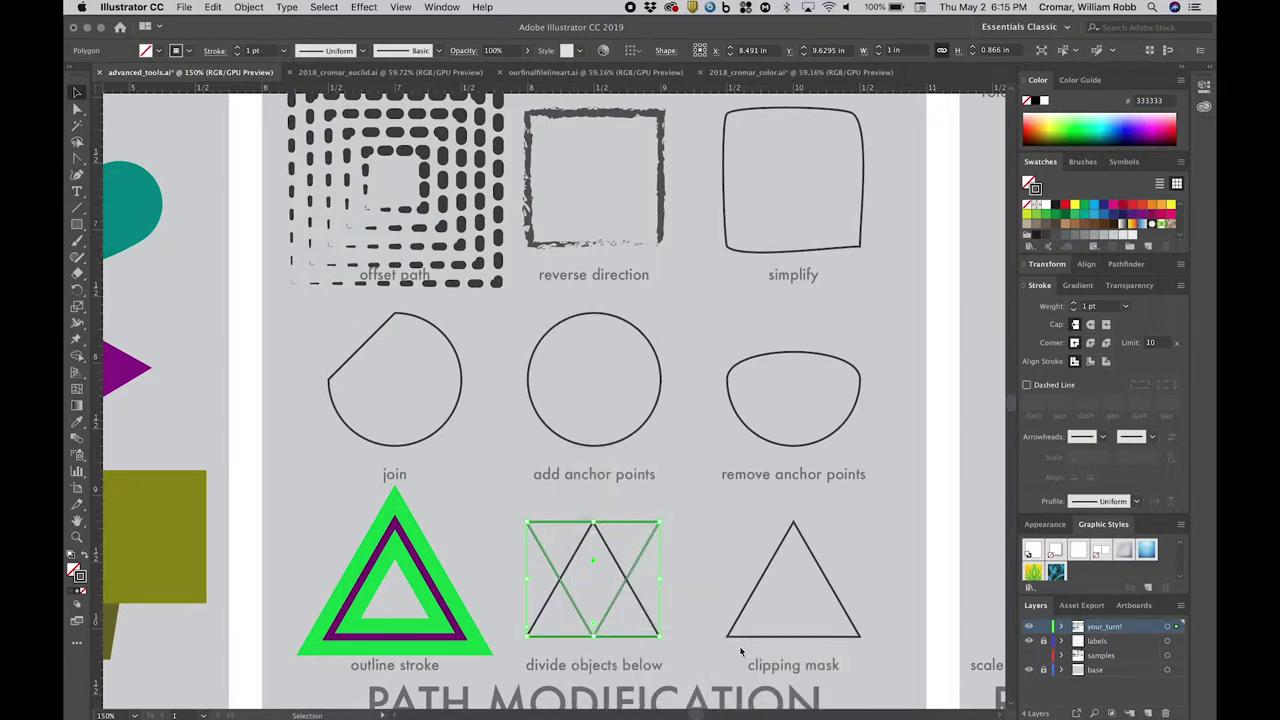
- Apply Divide Objects Below and check the resulting diamond and triangle pieces
left_click(249, 7)
mouse_move(267, 304)
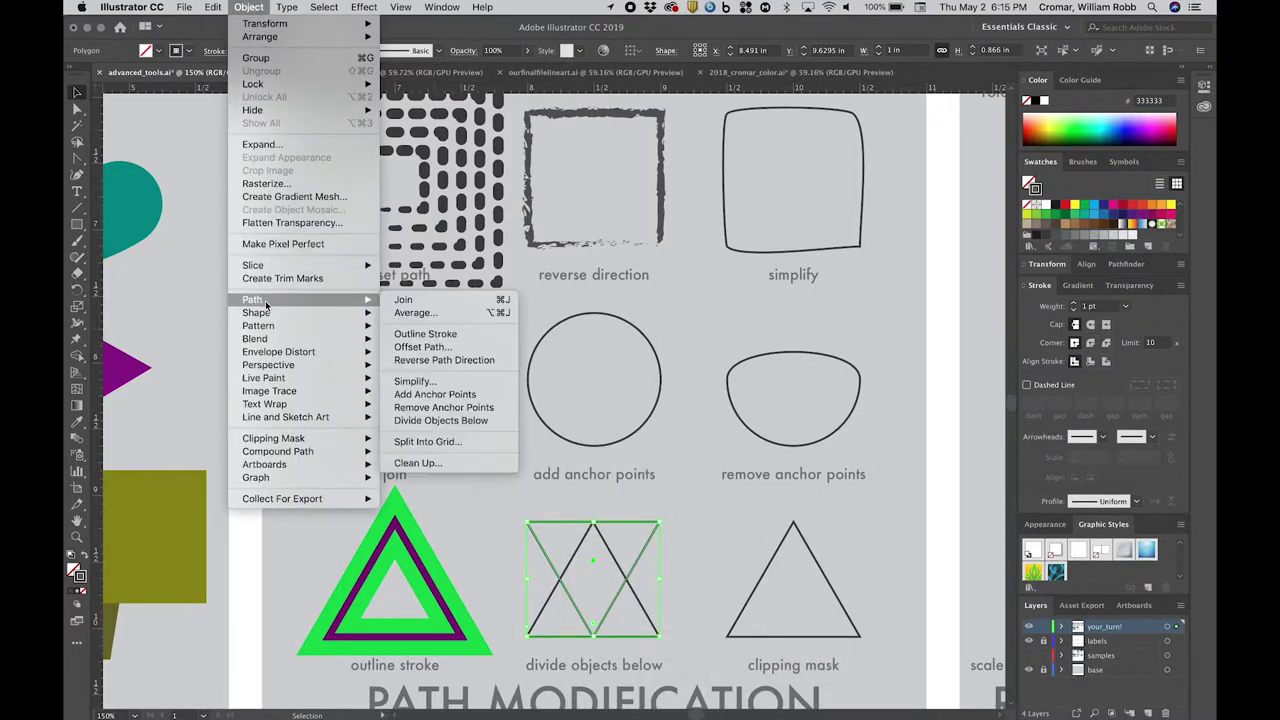
left_click(436, 424)
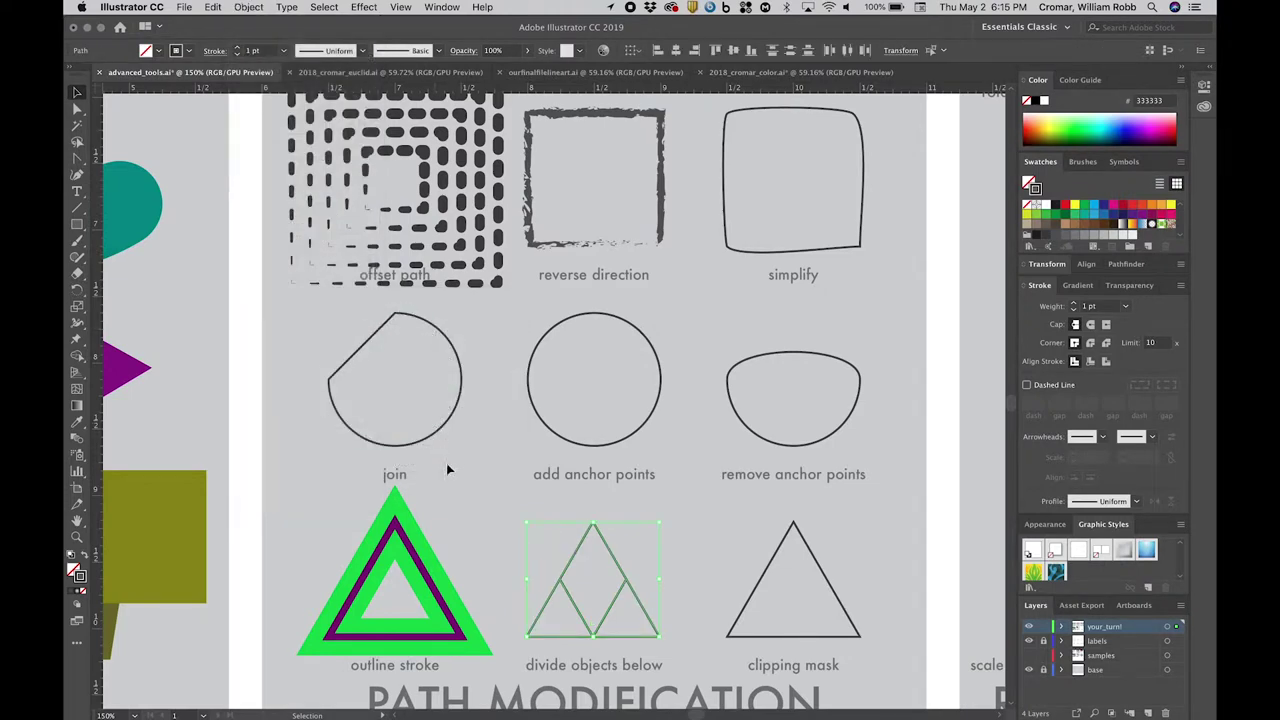
left_click(474, 496)
left_click(566, 590)
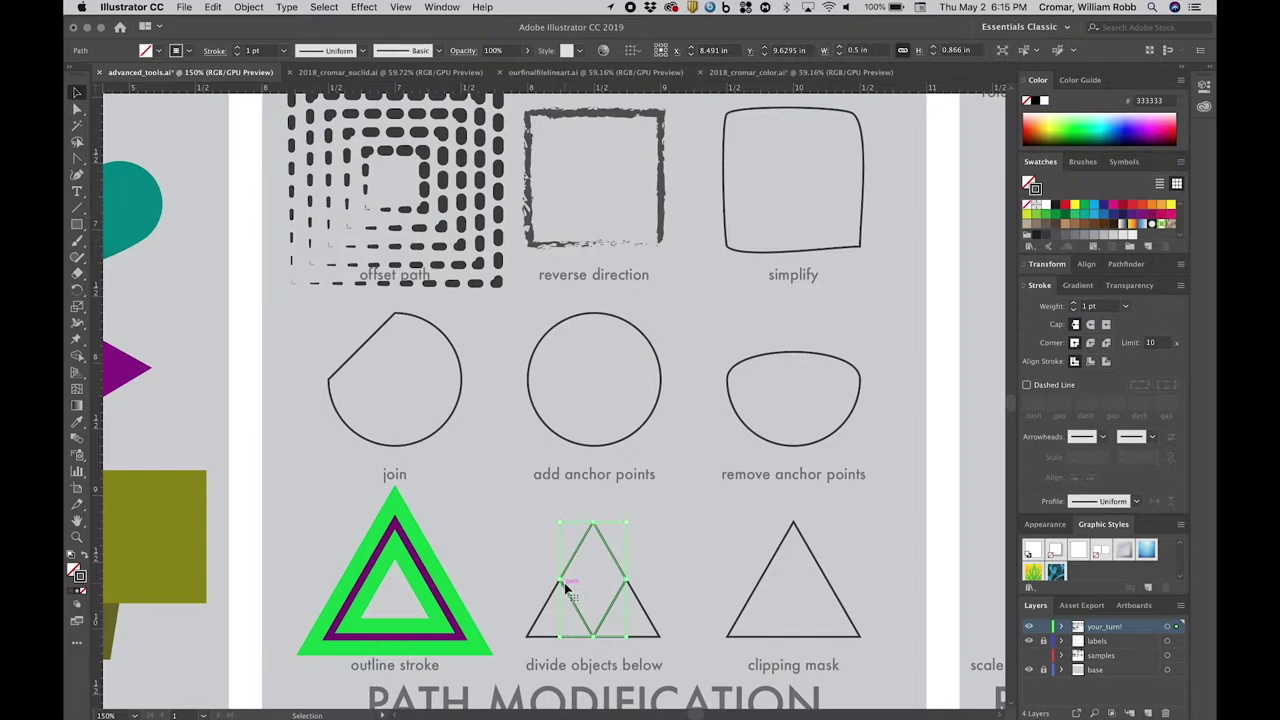
left_click(640, 607)
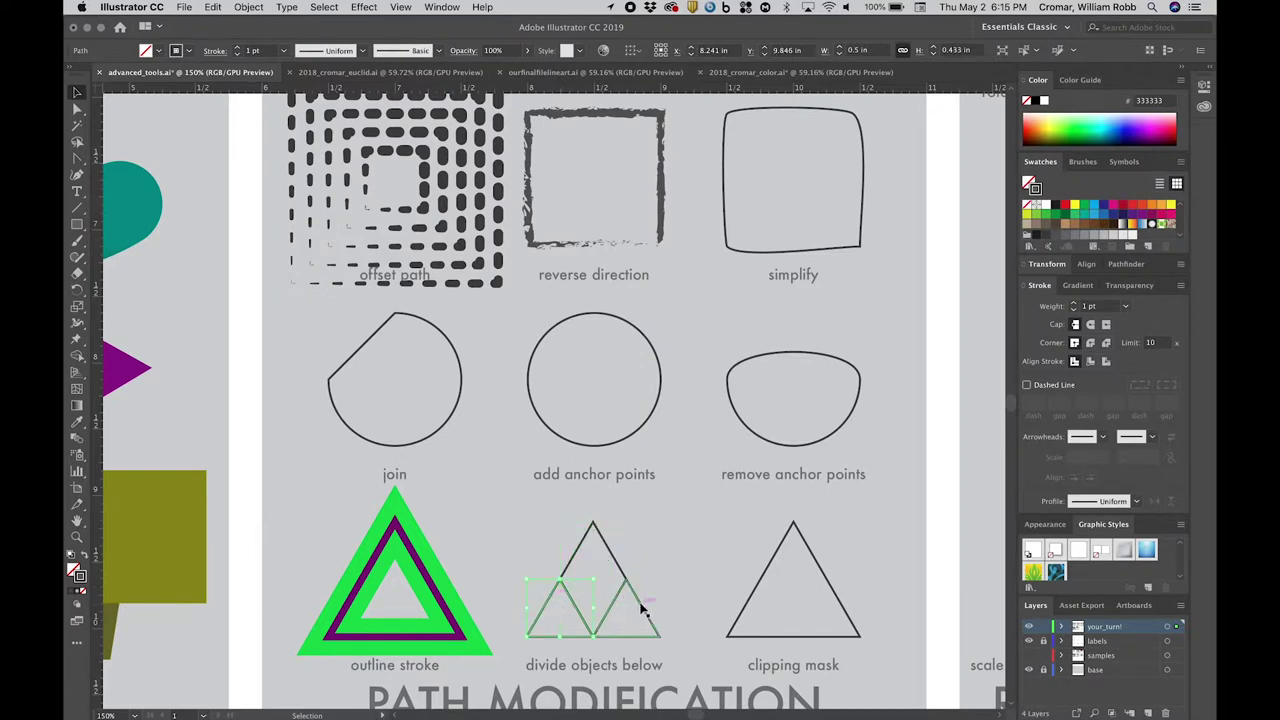
left_click(257, 592)
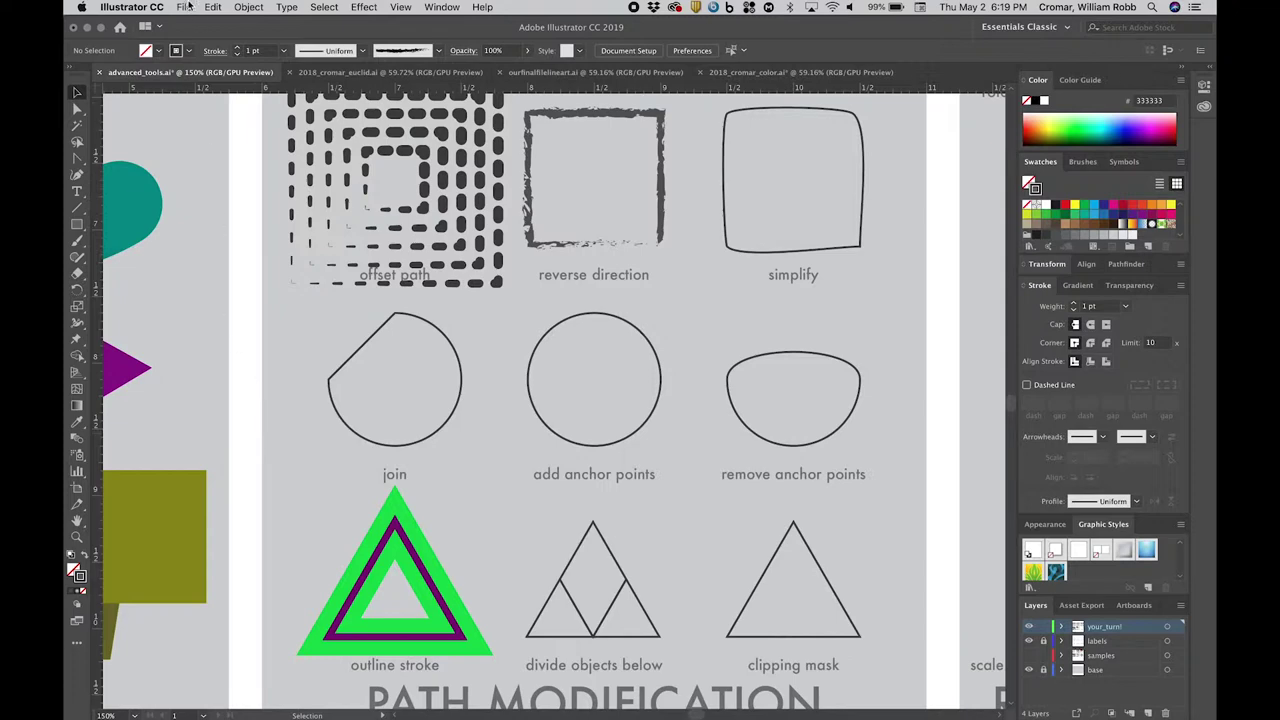
- Place the dollar-bill pyramid image, send it to back, and position it under the triangle
left_click(188, 7)
left_click(210, 210)
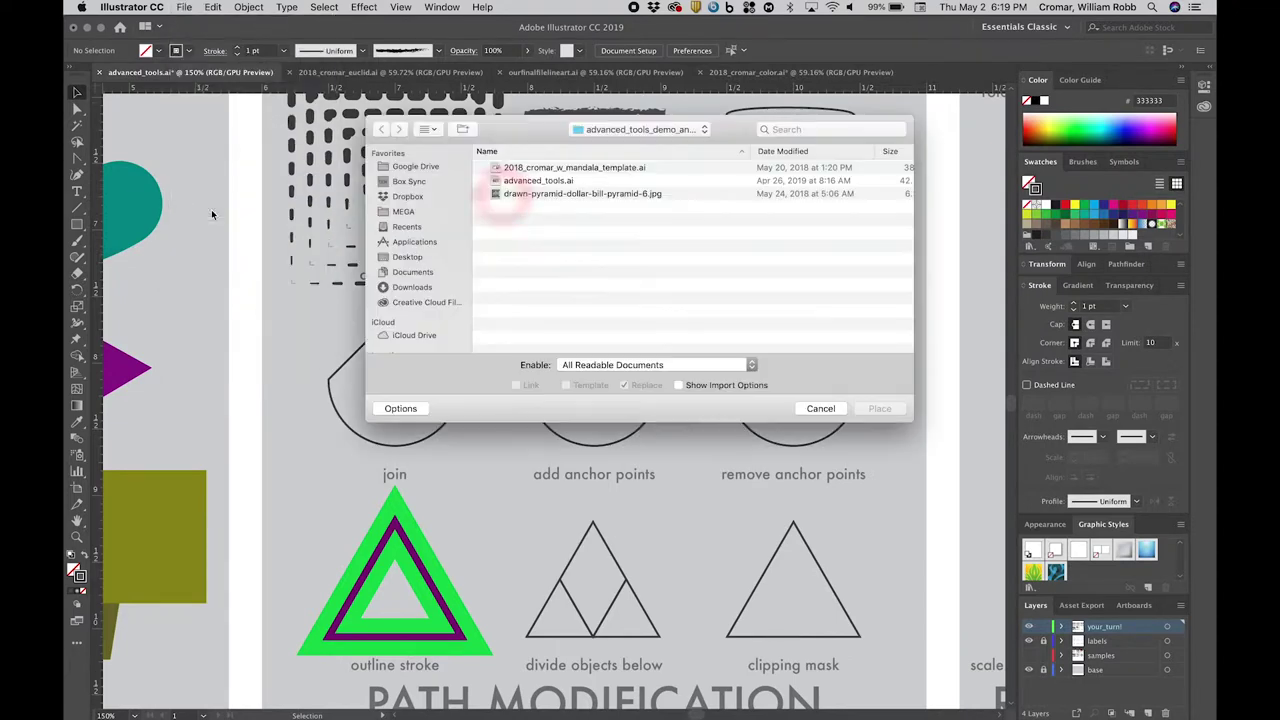
left_click(505, 194)
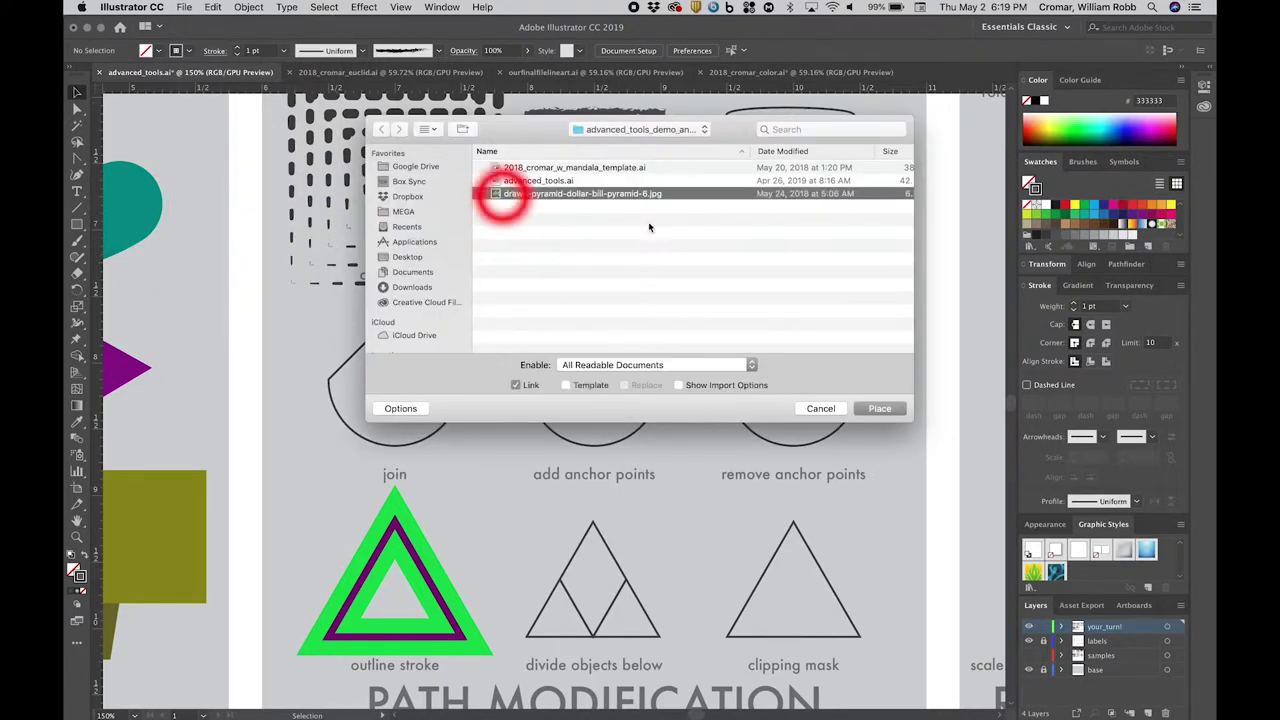
left_click(880, 408)
left_click(266, 188)
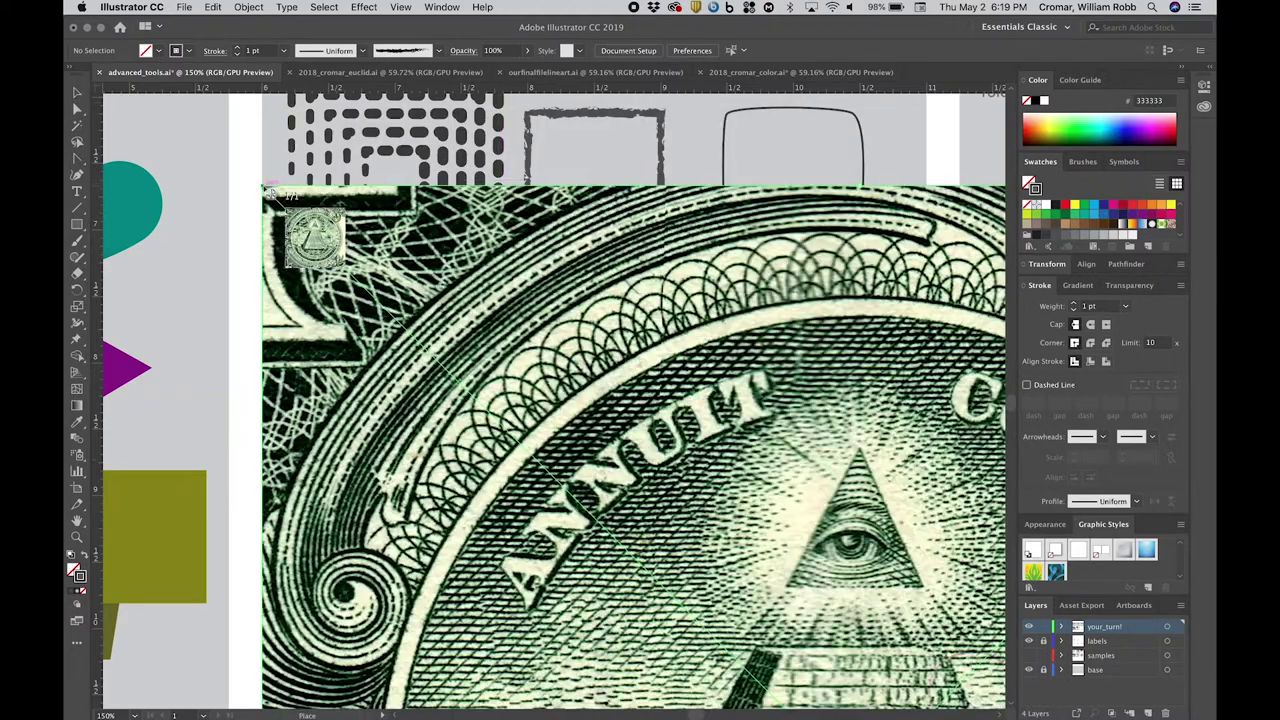
right_click(786, 437)
mouse_move(830, 544)
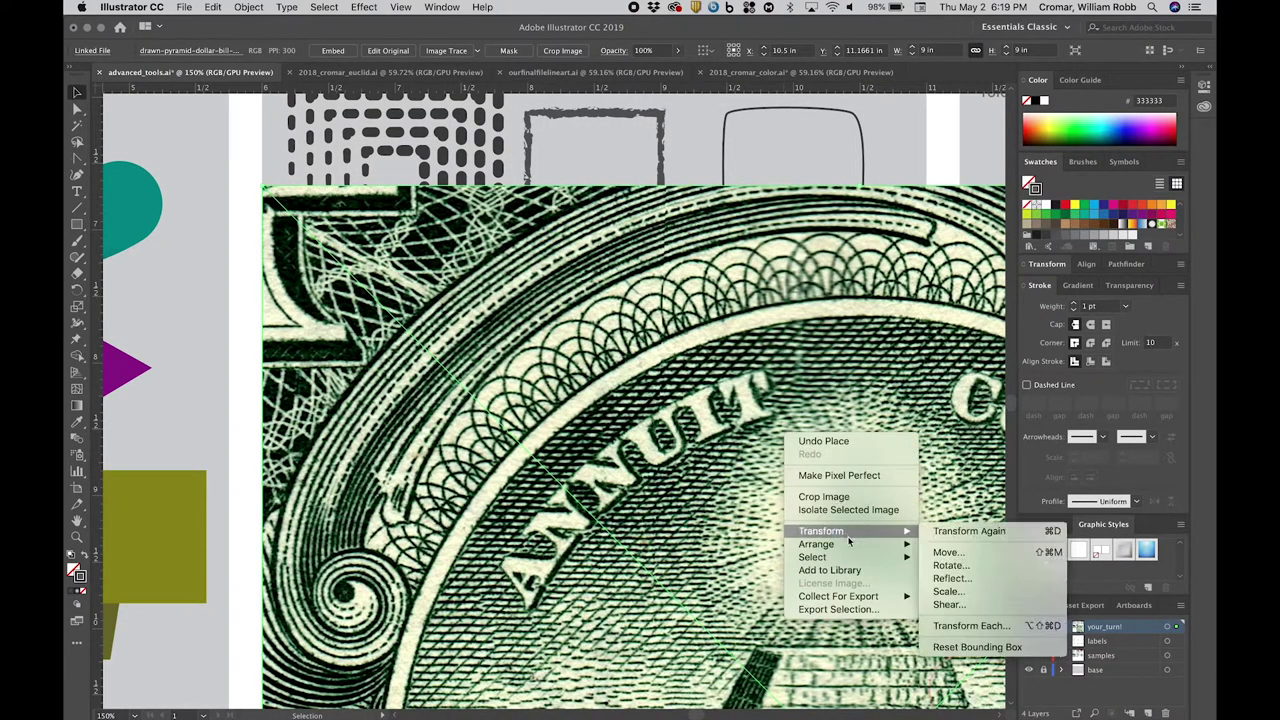
left_click(958, 585)
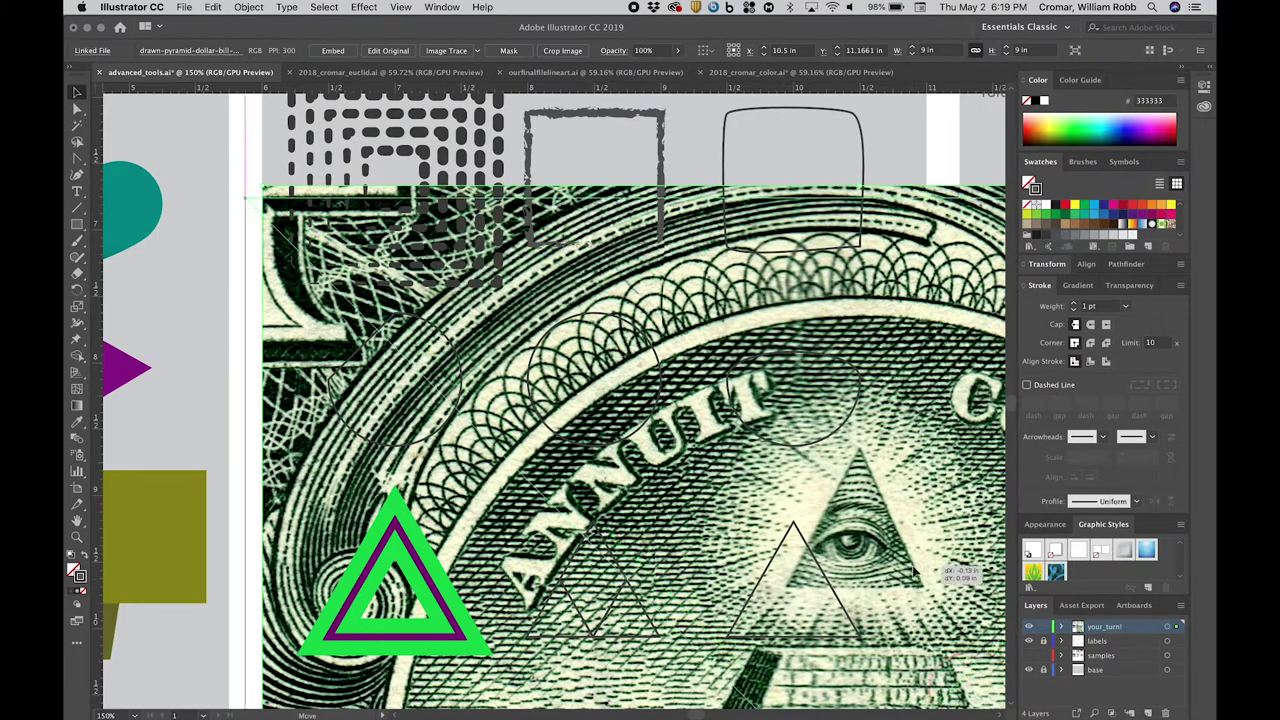
left_click_drag(937, 565, 884, 590)
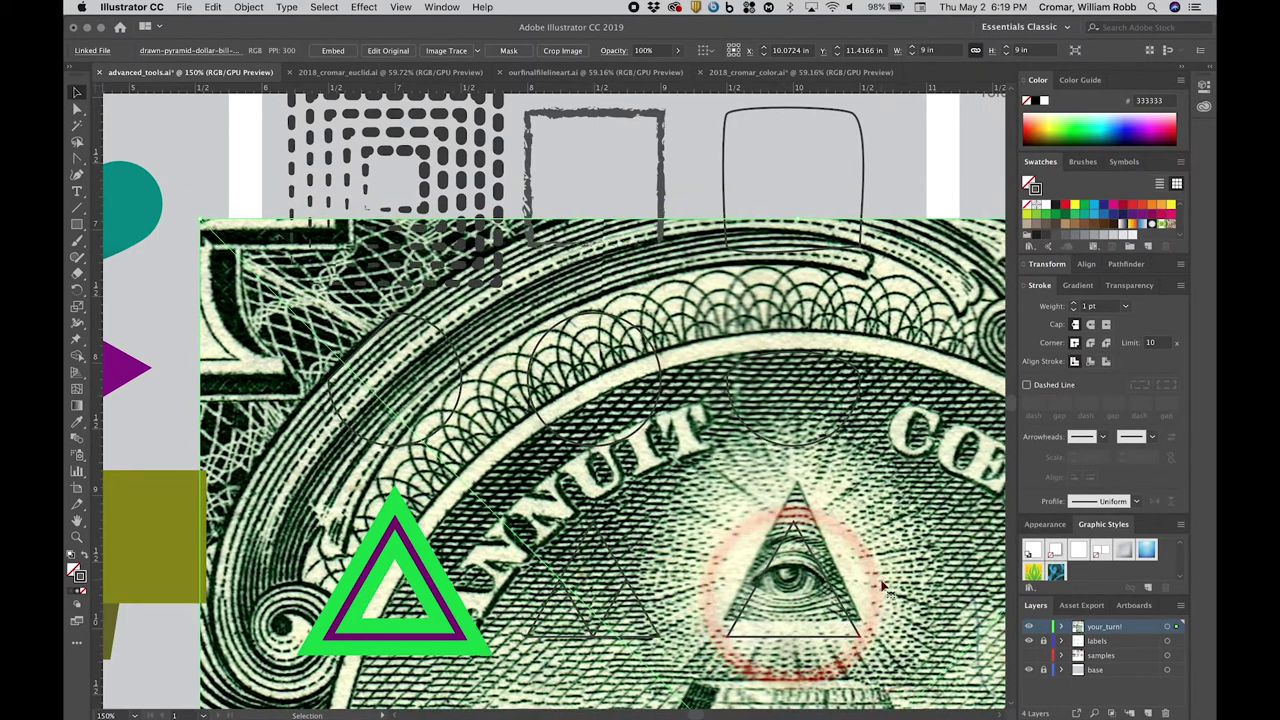
key("Down")
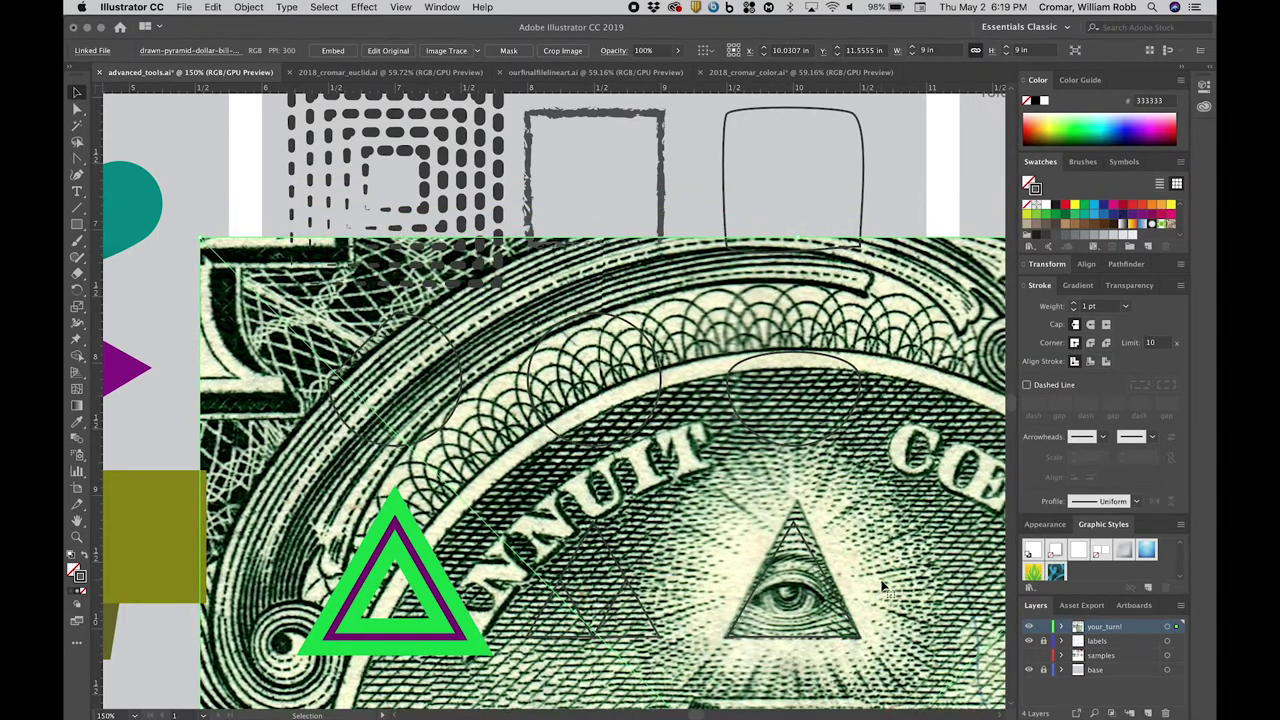
- Make a clipping mask clipping the image to the triangle shape
left_click(490, 150, "shift")
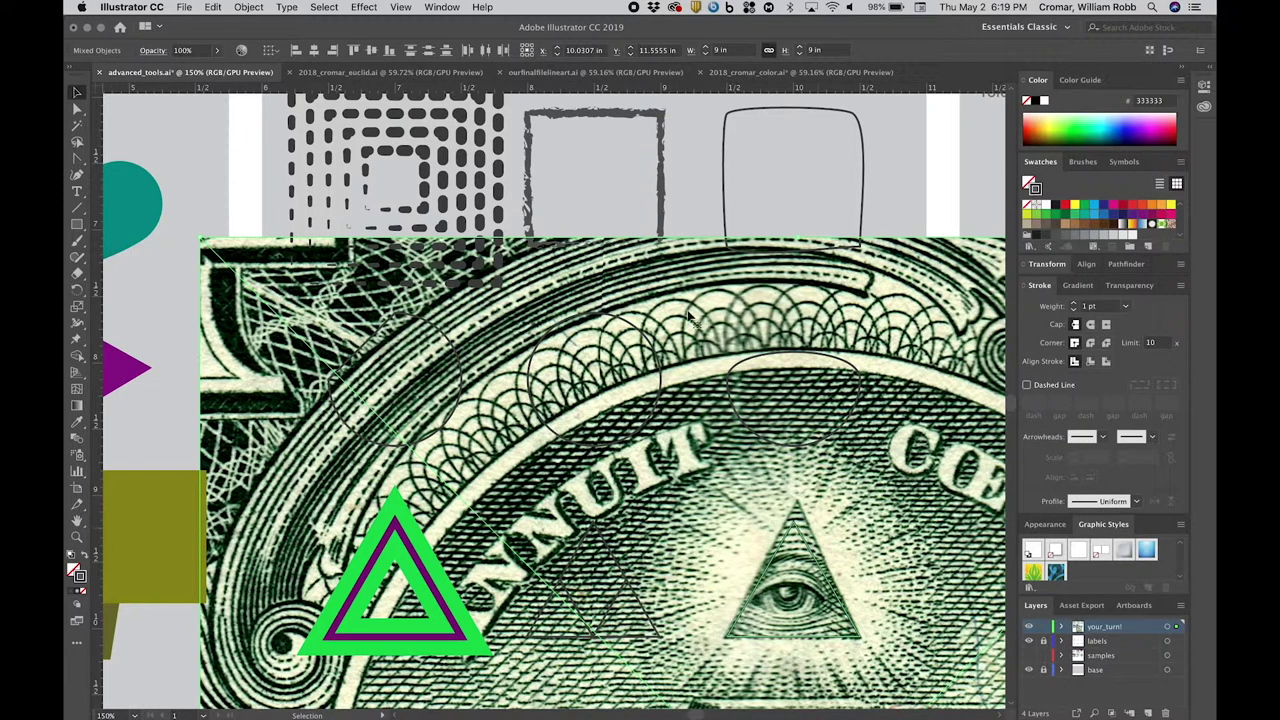
left_click(249, 7)
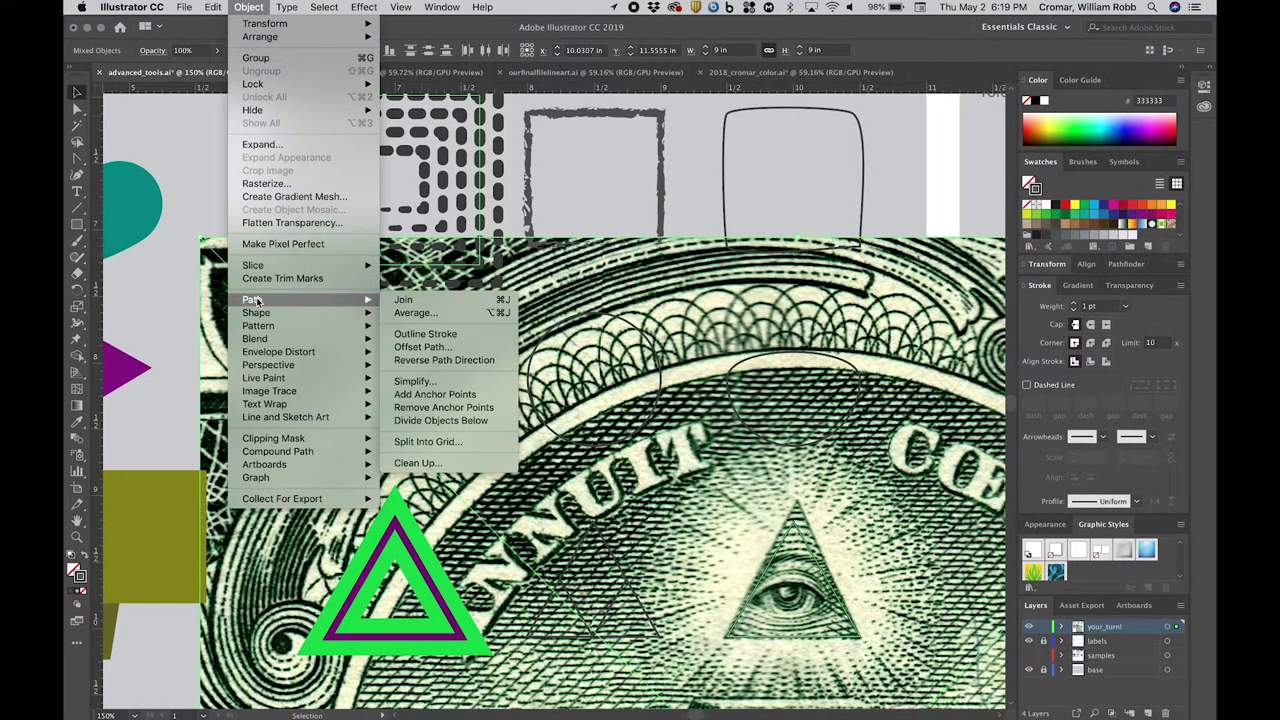
mouse_move(260, 438)
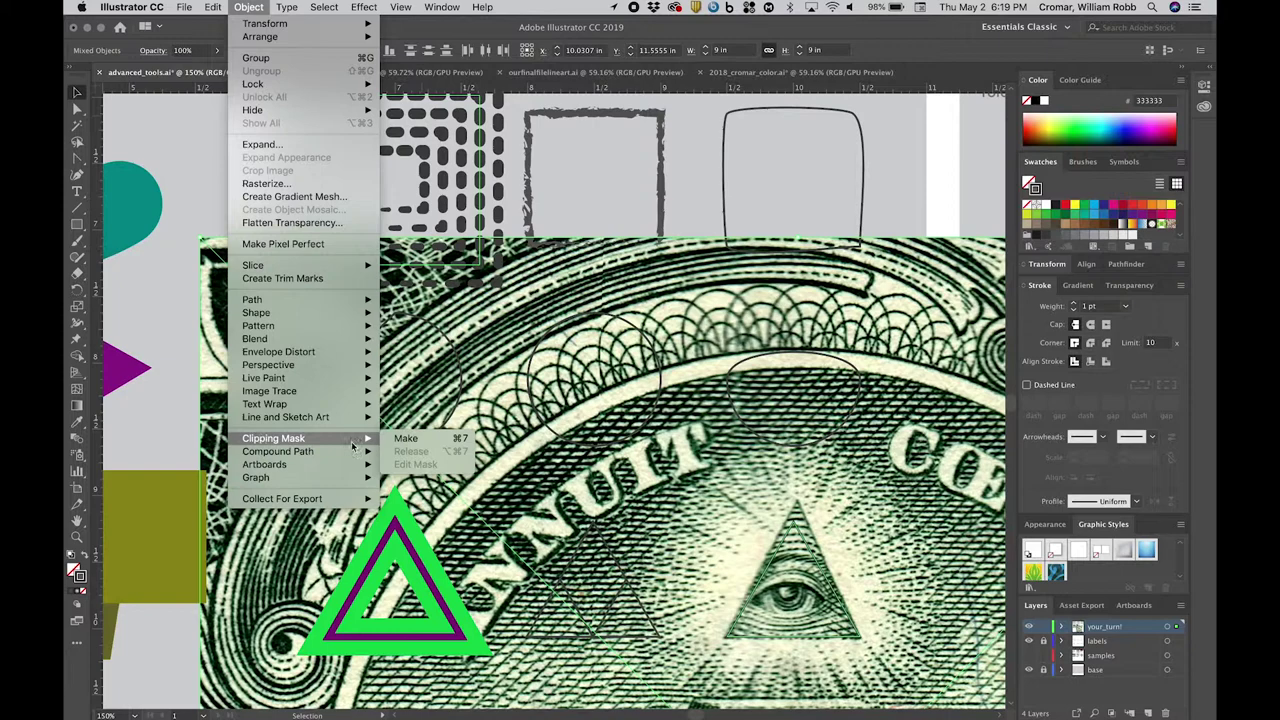
left_click(405, 438)
left_click(675, 535)
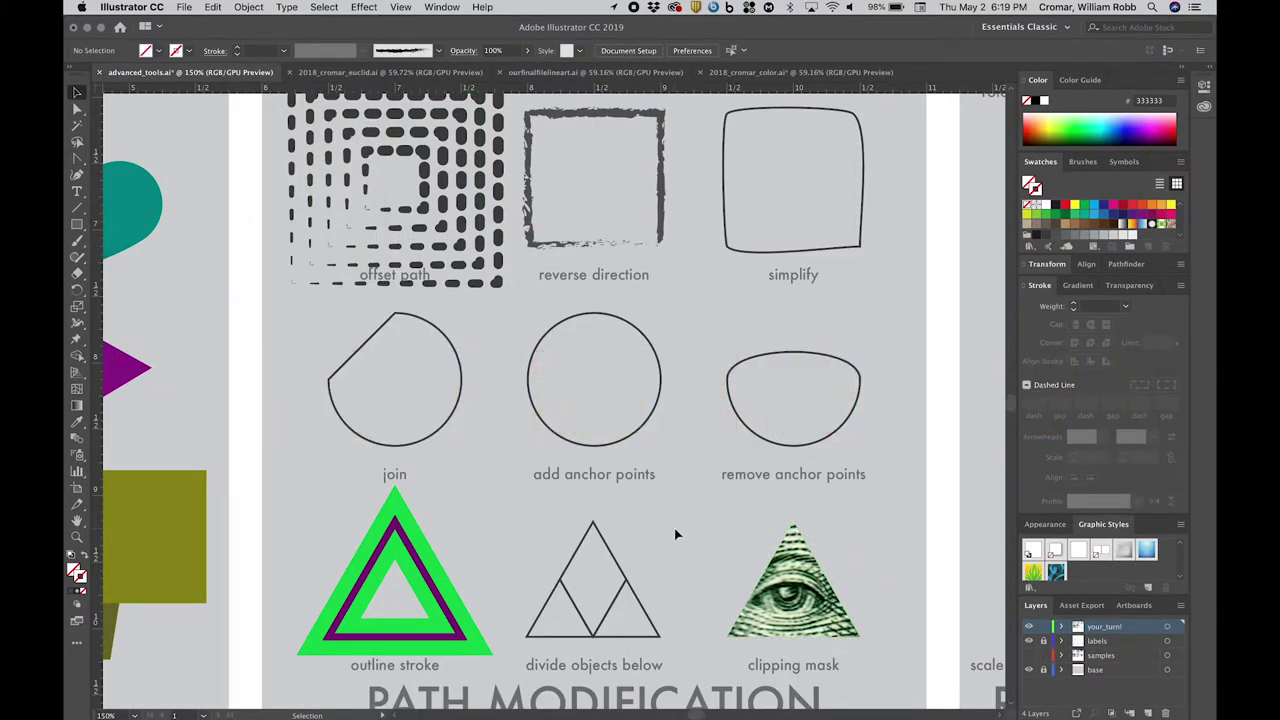
- Release the clipping mask to show the whole image, then remake it
left_click(770, 585)
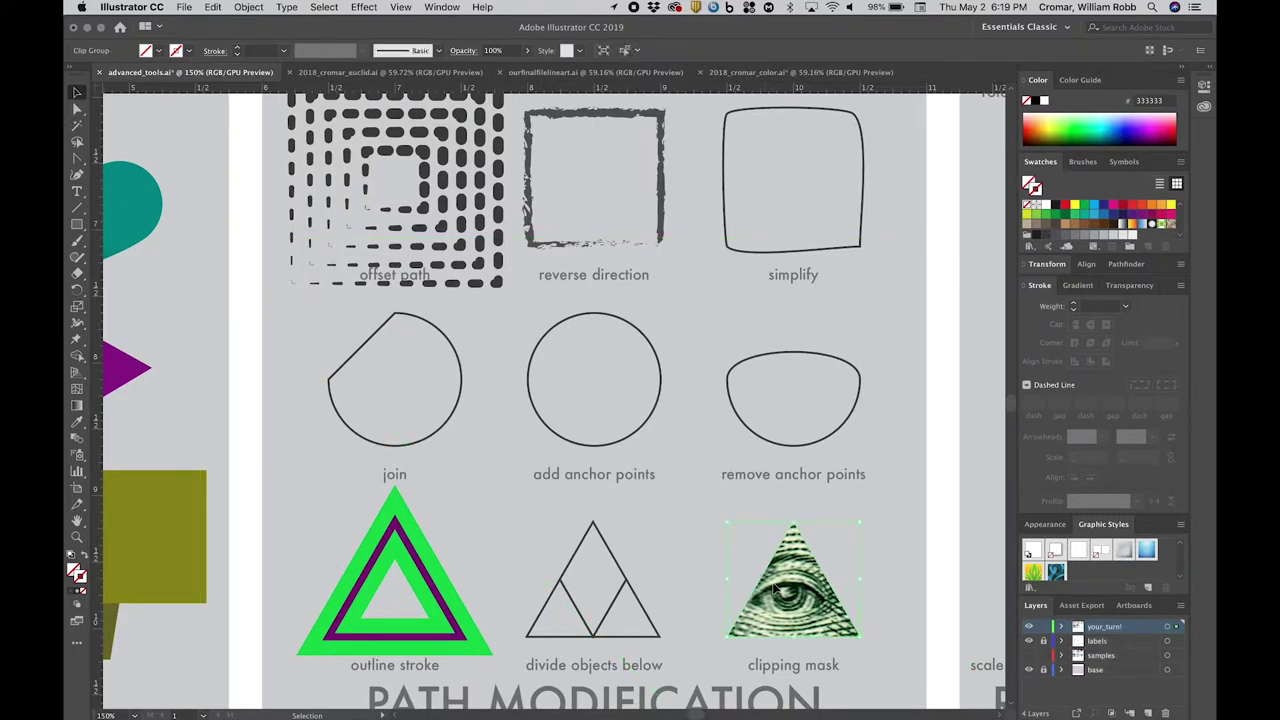
left_click(248, 7)
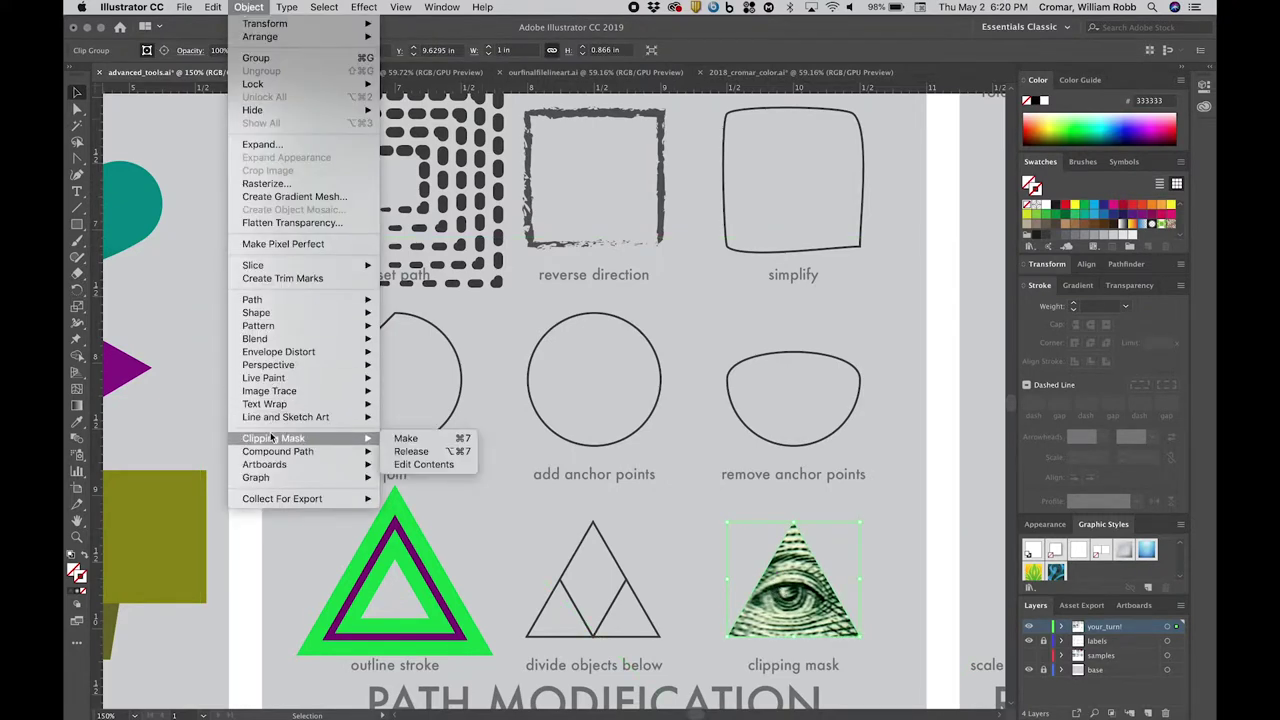
left_click(410, 452)
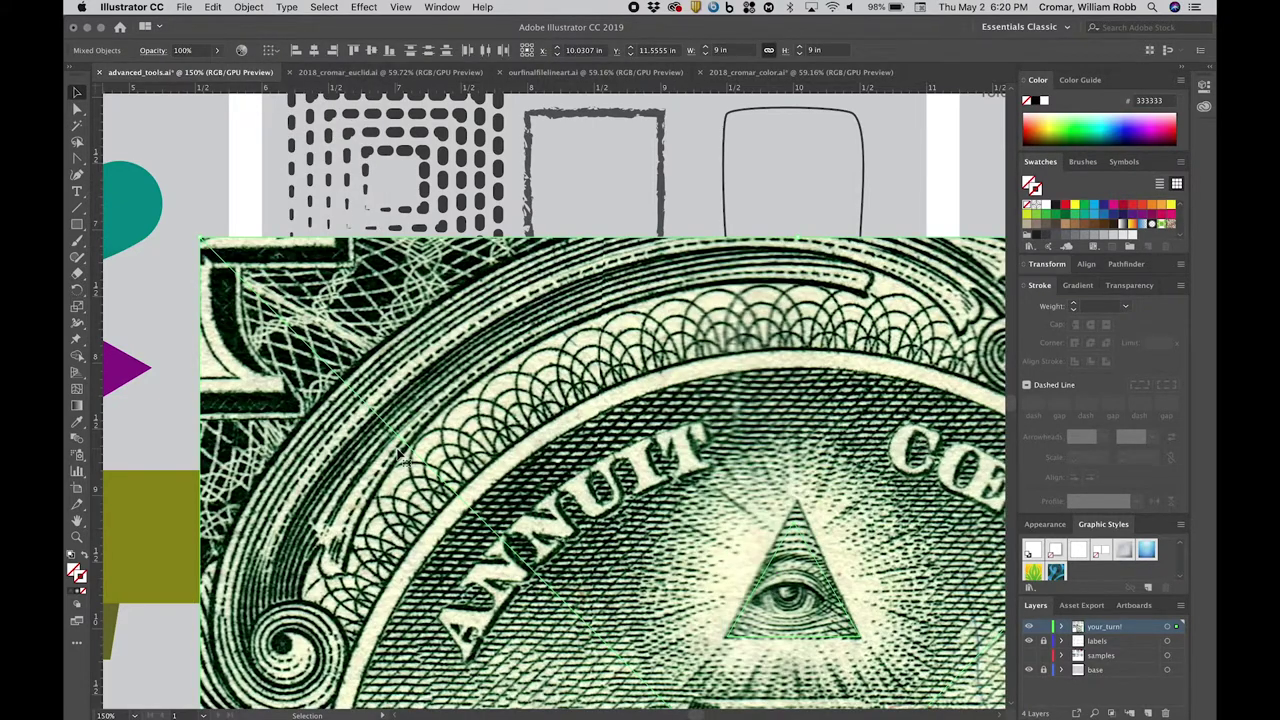
left_click(249, 7)
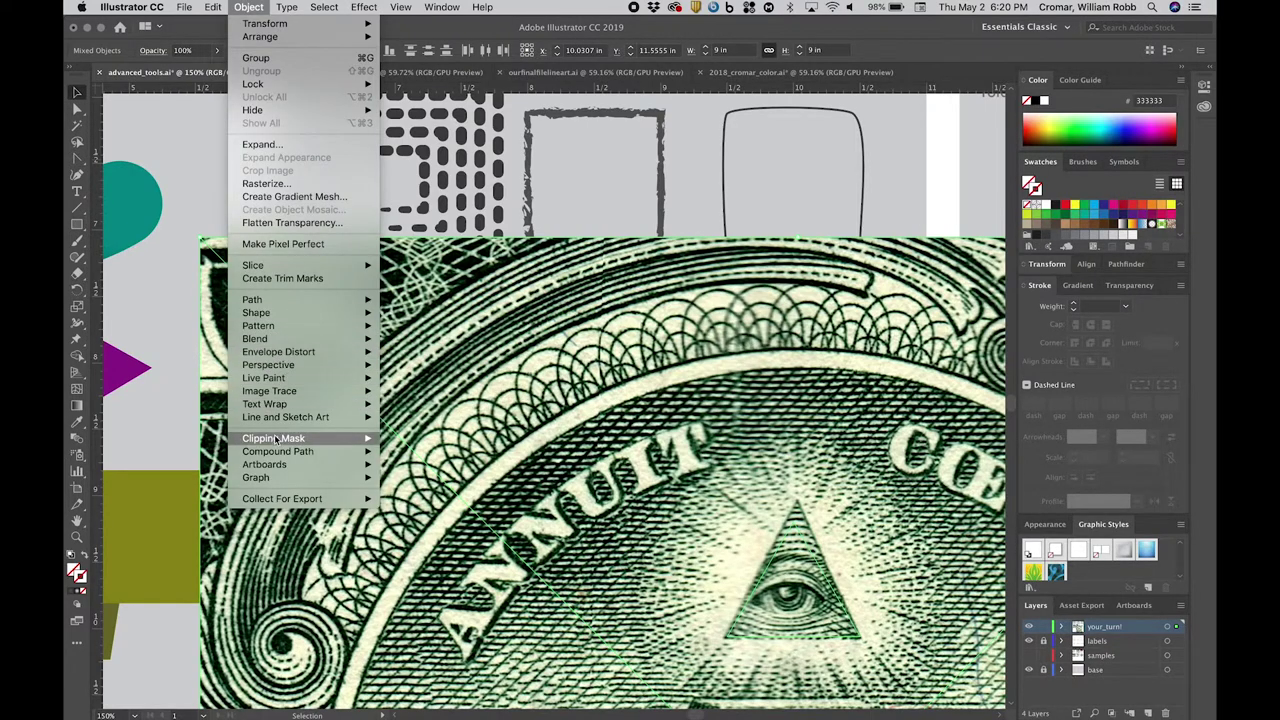
left_click(405, 439)
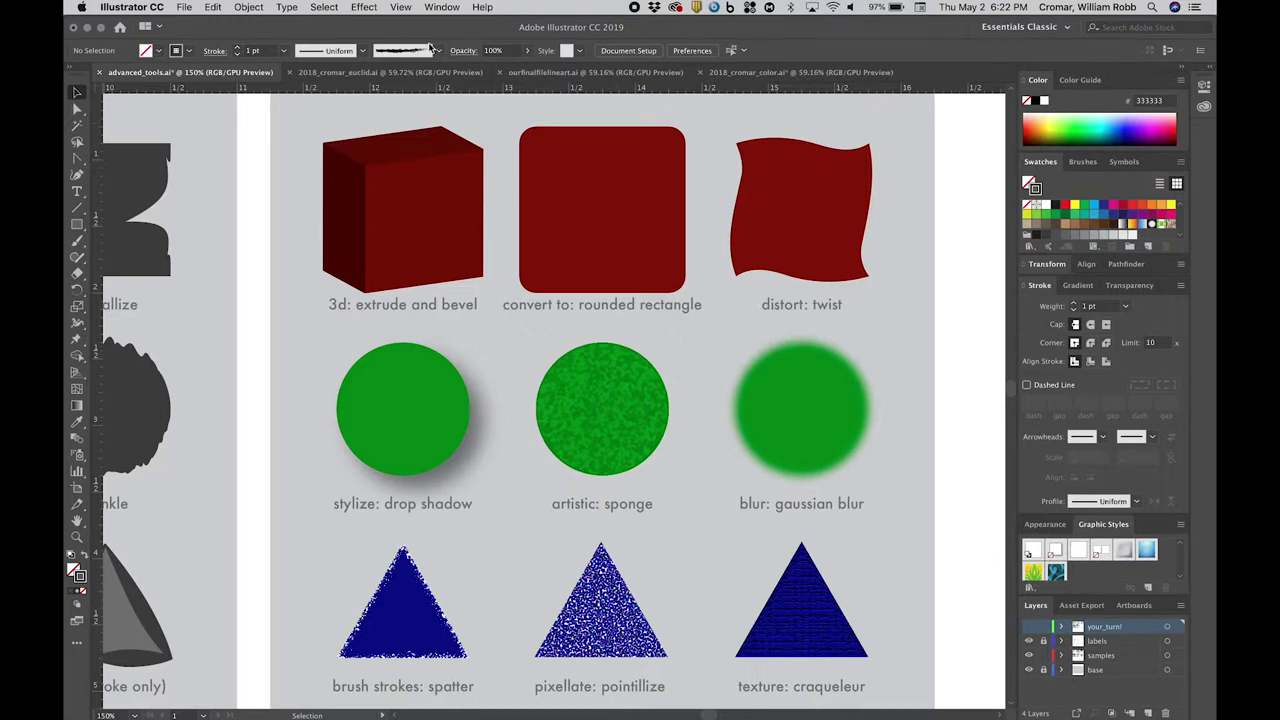
- Look through the Effect menu and close it without applying anything
left_click(369, 6)
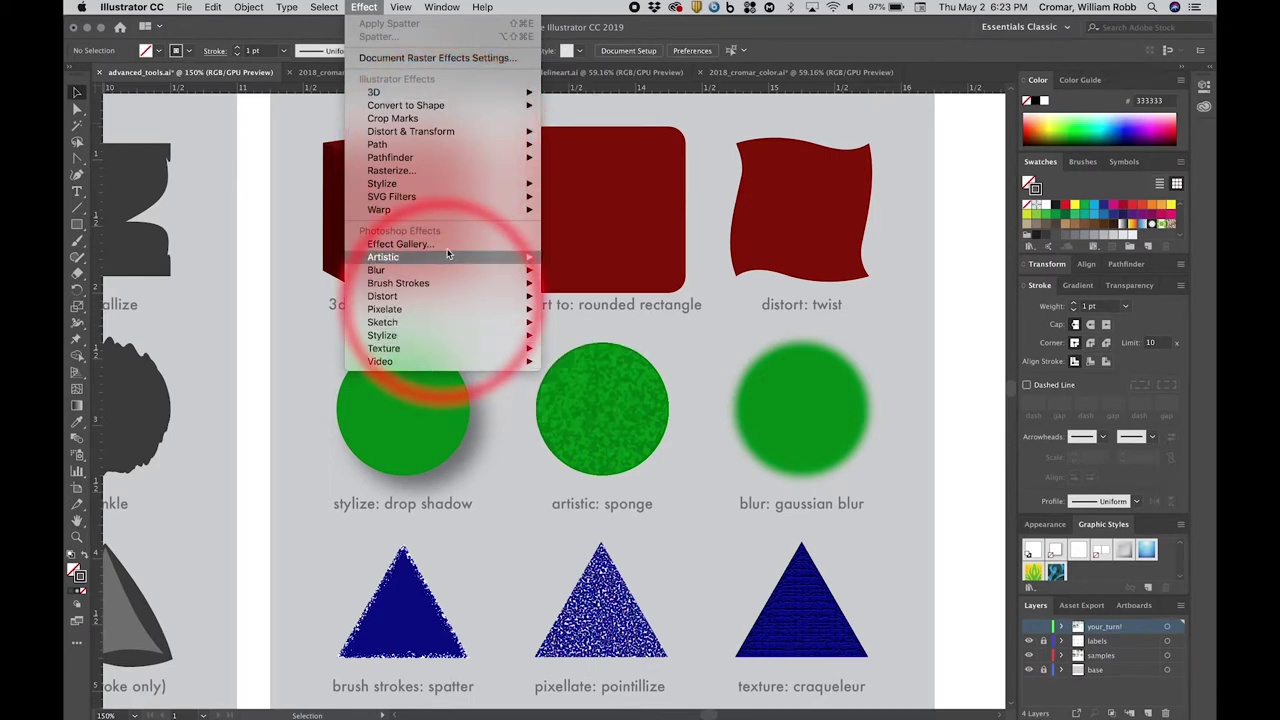
left_click(946, 268)
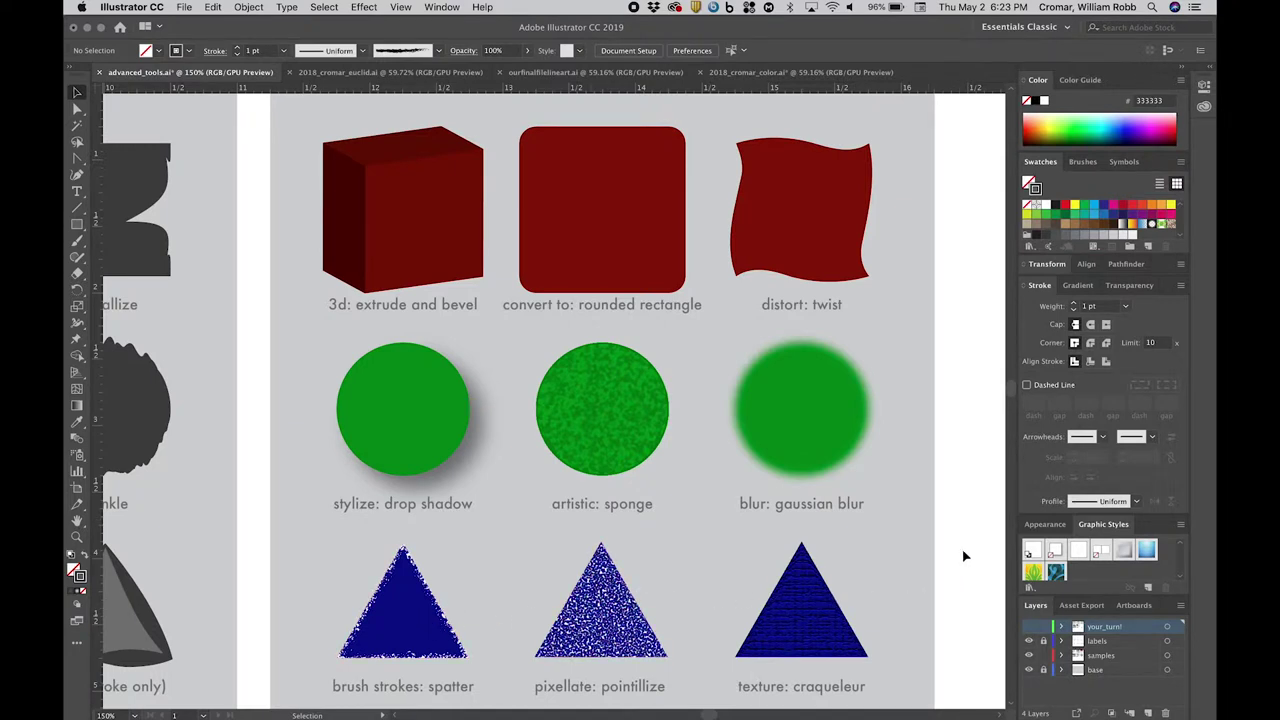
- Hide the samples layer, show the your_turn! layer, and select the first red square
left_click(1028, 655)
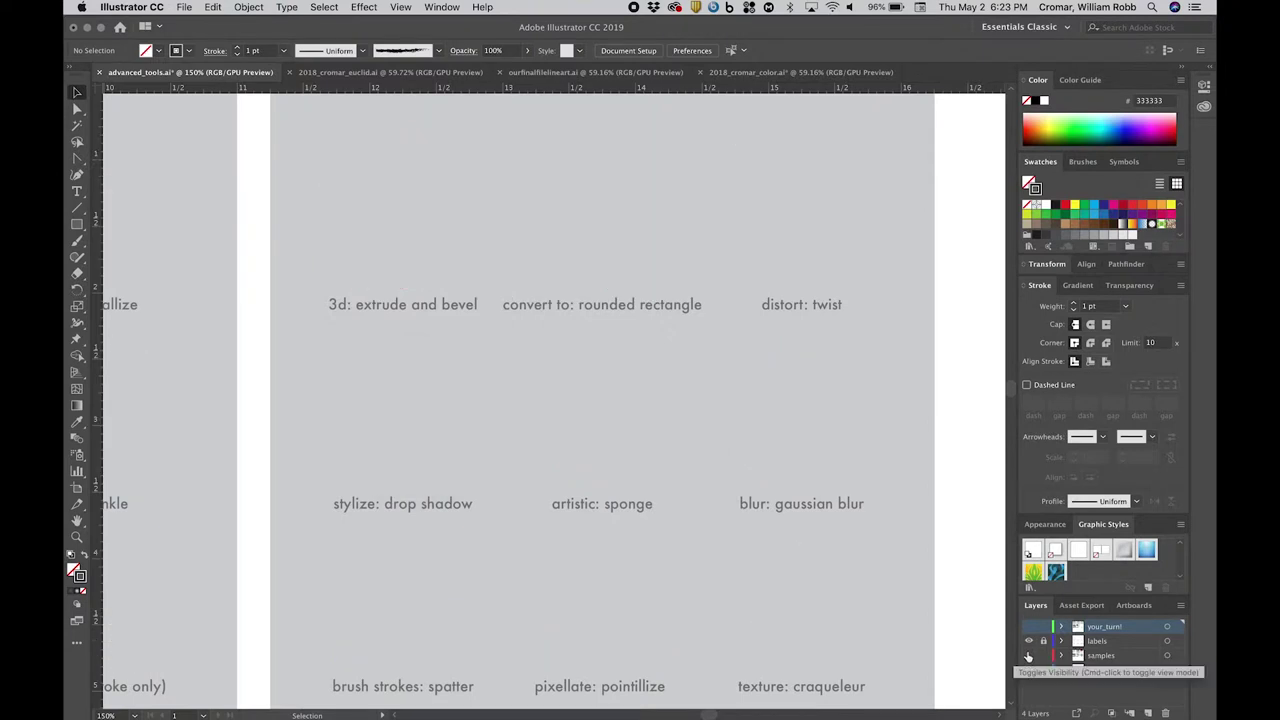
left_click(1029, 626)
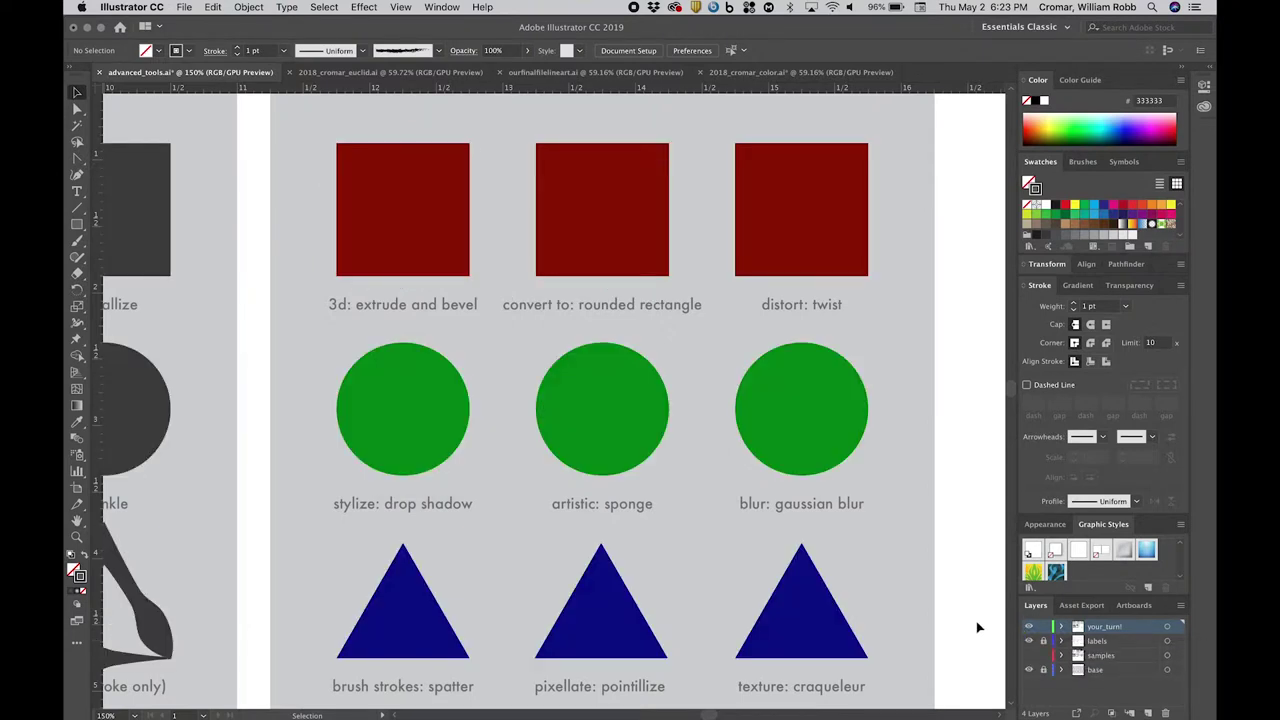
left_click(402, 210)
- Apply 3D Extrude & Bevel with rotation angles 12°, 23° and -34°
left_click(364, 7)
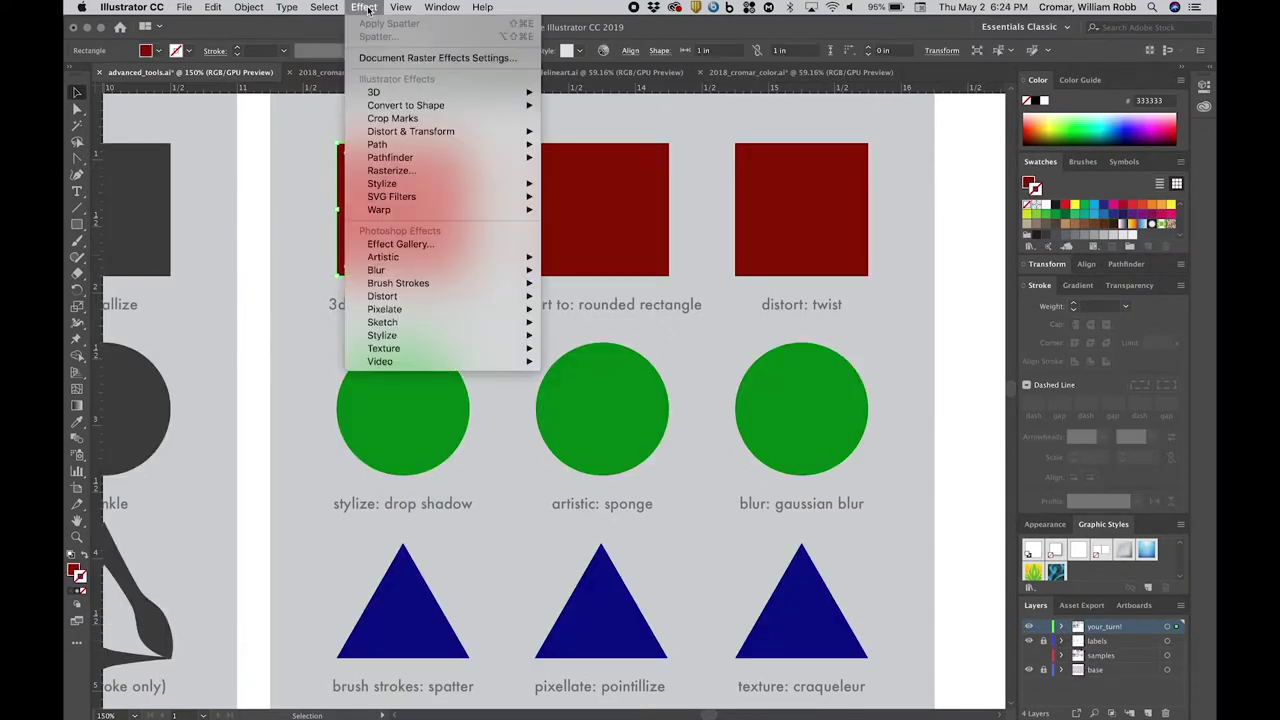
mouse_move(400, 89)
left_click(577, 93)
left_click_drag(573, 263, 759, 170)
left_click(565, 444)
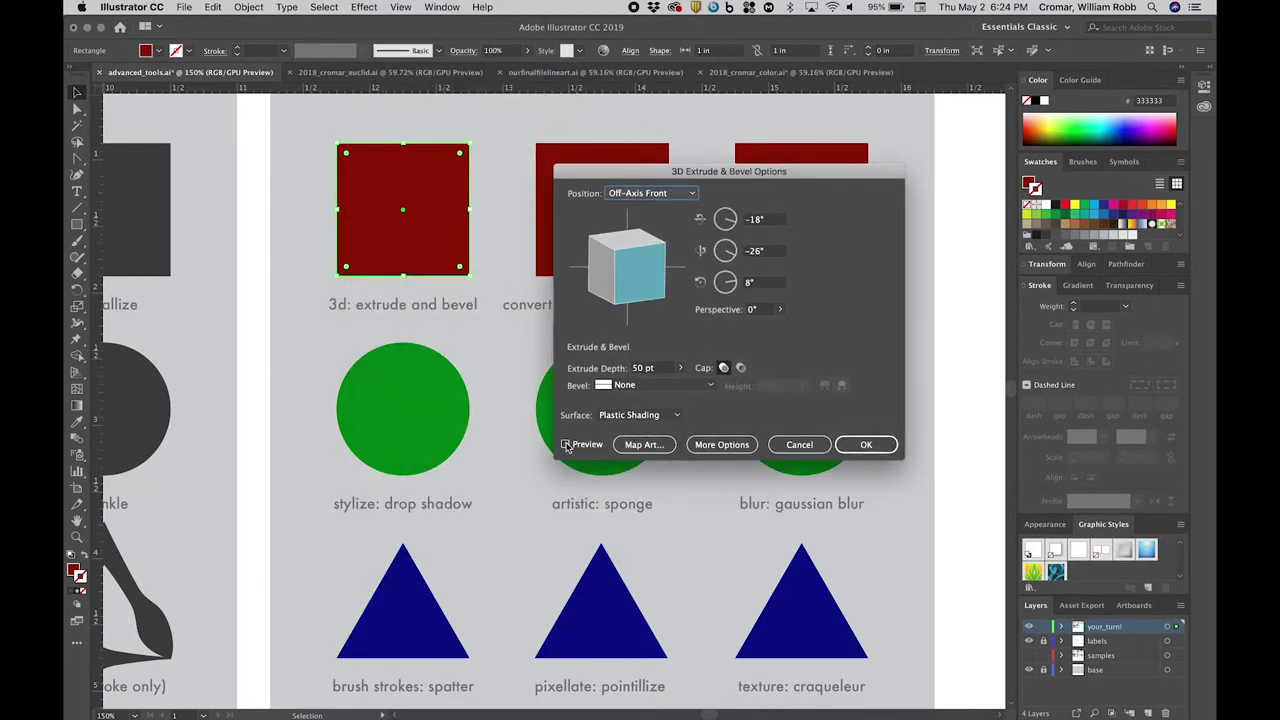
left_click(727, 219)
left_click(733, 251)
left_click(727, 283)
left_click(565, 444)
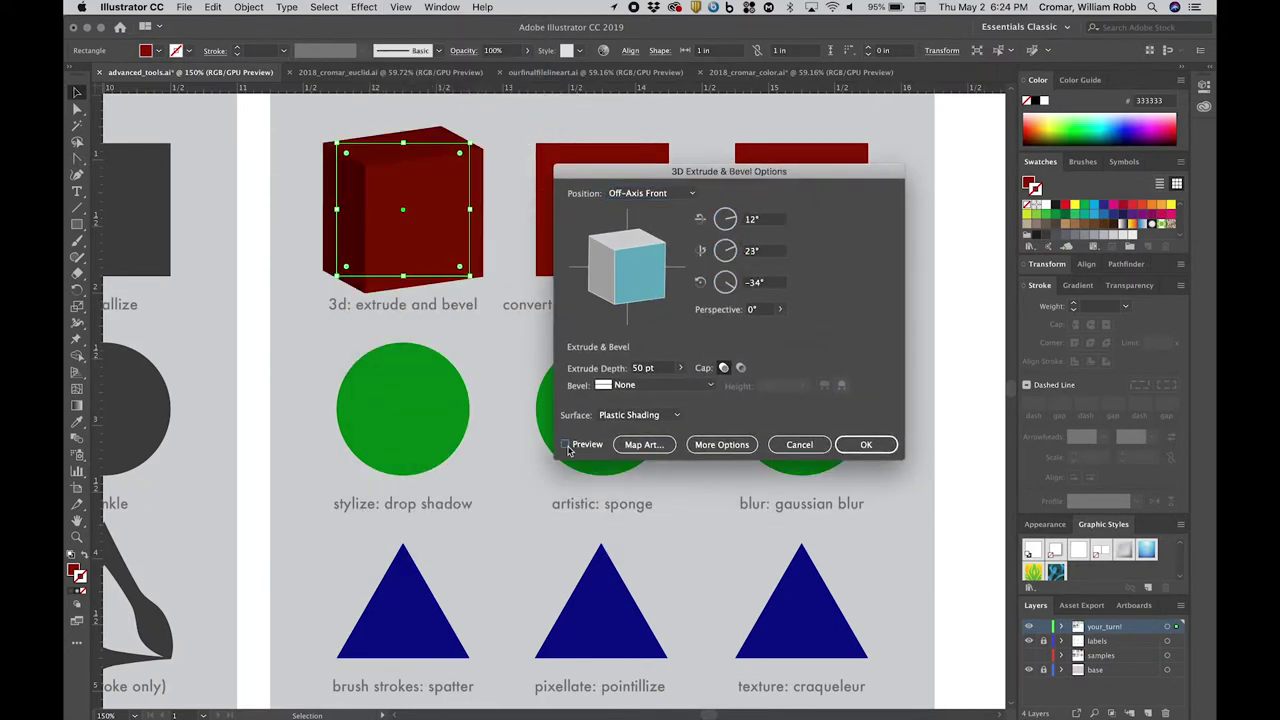
- Set the perspective to 113°, adjust the extrusion depth to 47 pt, and turn Cap on
left_click(780, 309)
left_click_drag(760, 323, 785, 323)
left_click(730, 245)
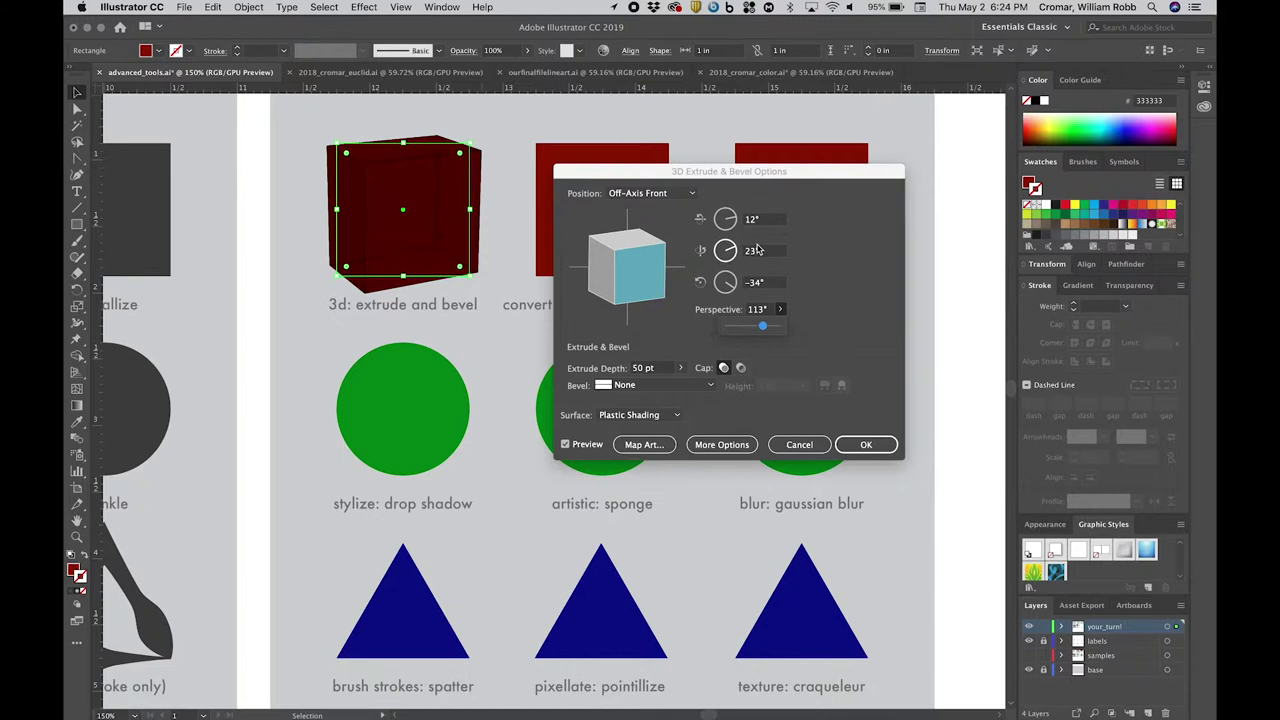
left_click_drag(681, 368, 723, 369)
left_click(723, 368)
- Give the cube Plastic Shading surface and commit the 3D effect
left_click(640, 414)
key("Up")
key("Up")
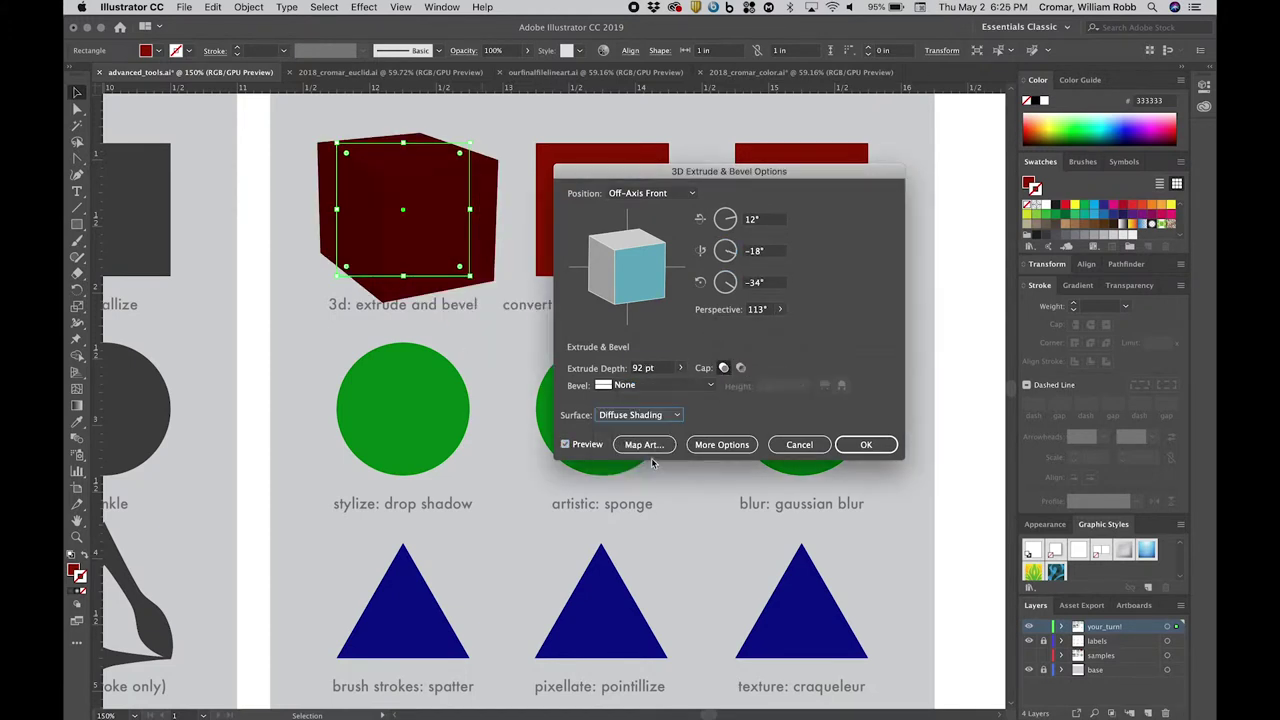
key("Up")
left_click(640, 414)
left_click(630, 478)
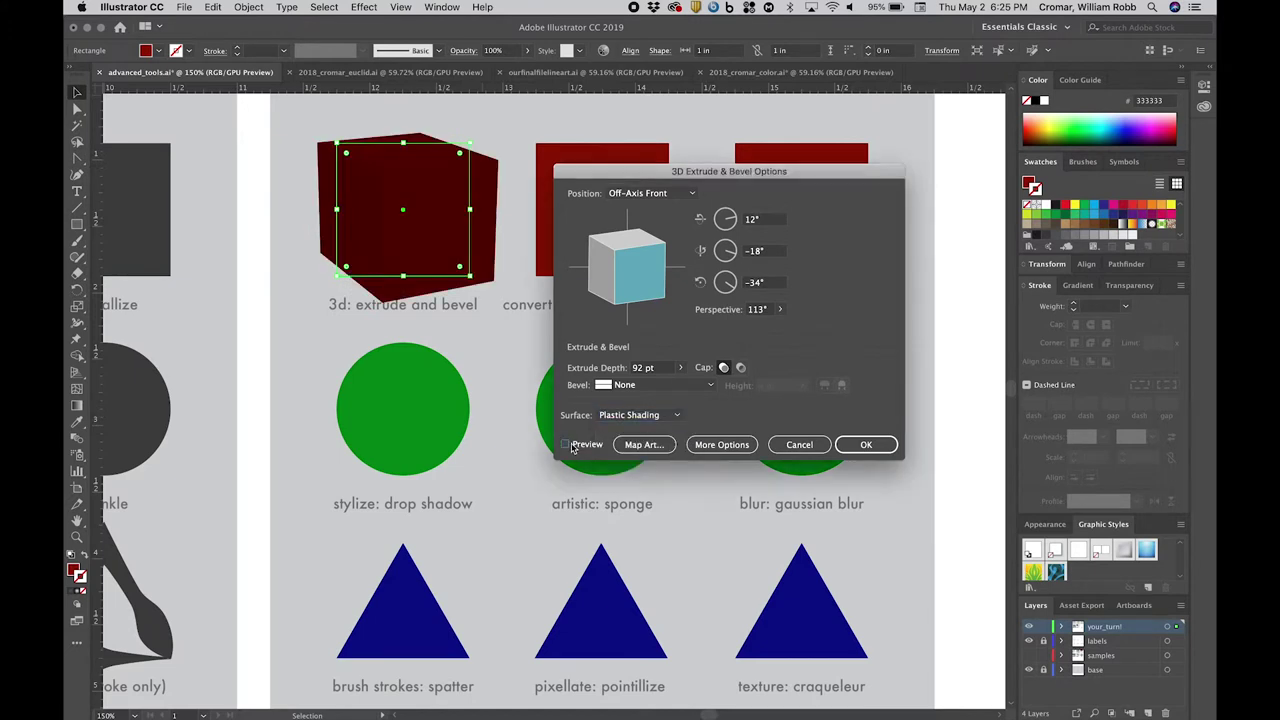
left_click(866, 444)
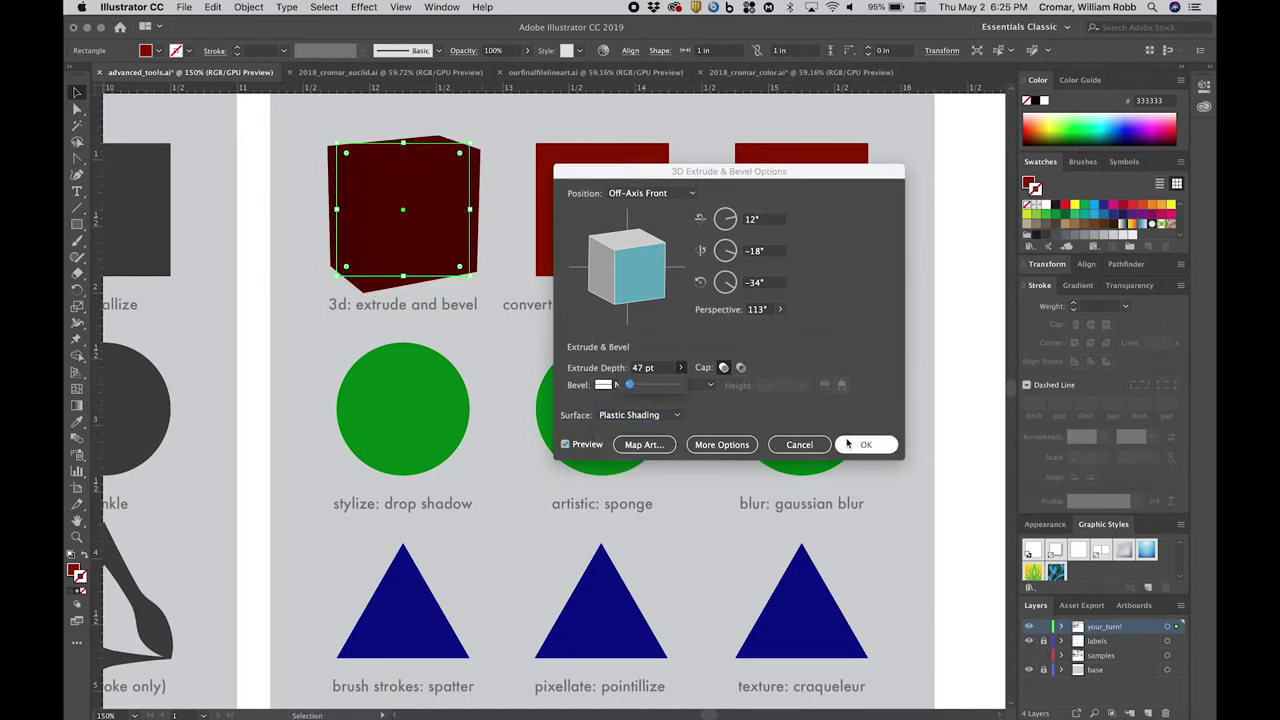
left_click(655, 200)
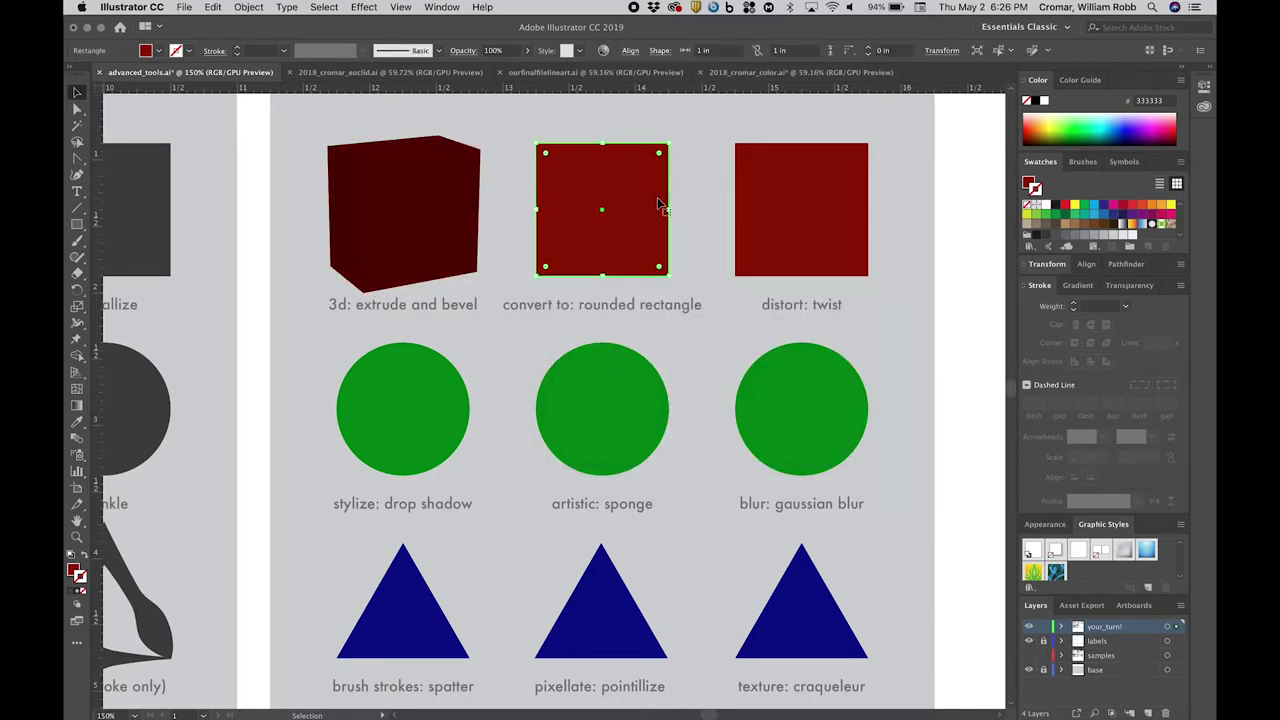
- Apply Convert to Shape > Rounded Rectangle to the square using Relative sizing
left_click(366, 8)
mouse_move(380, 105)
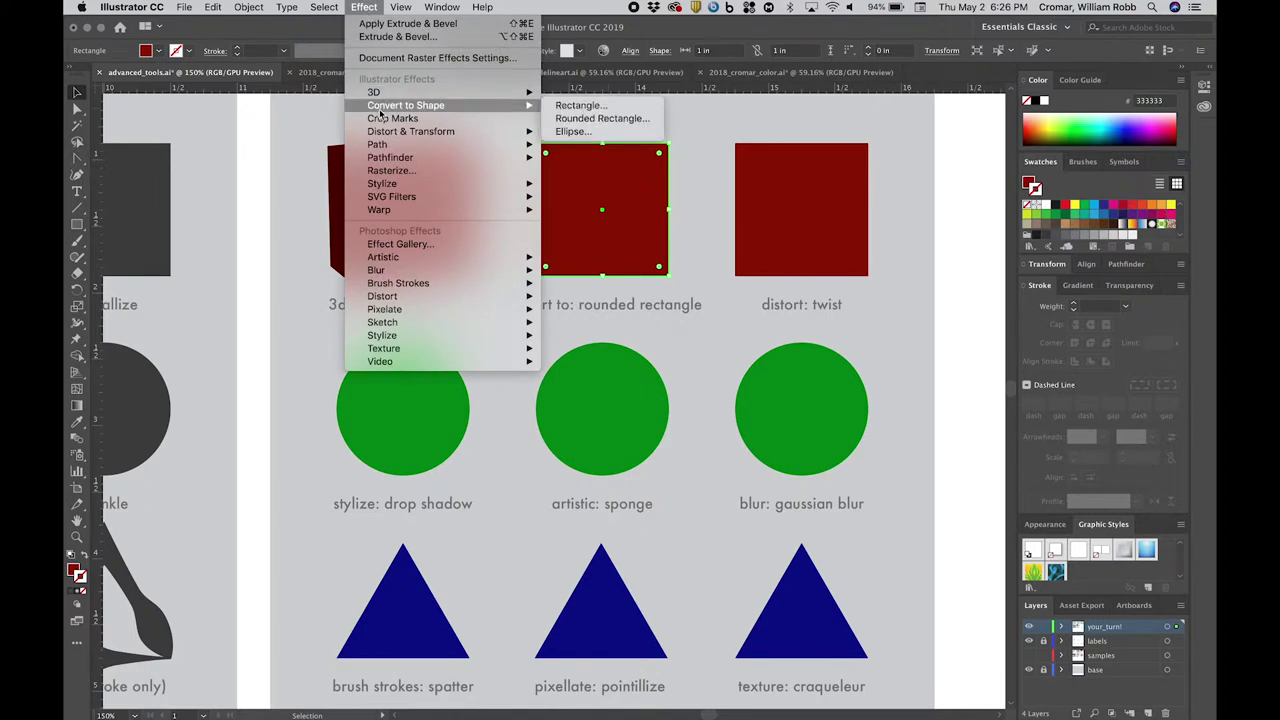
left_click(563, 119)
left_click_drag(704, 278, 905, 197)
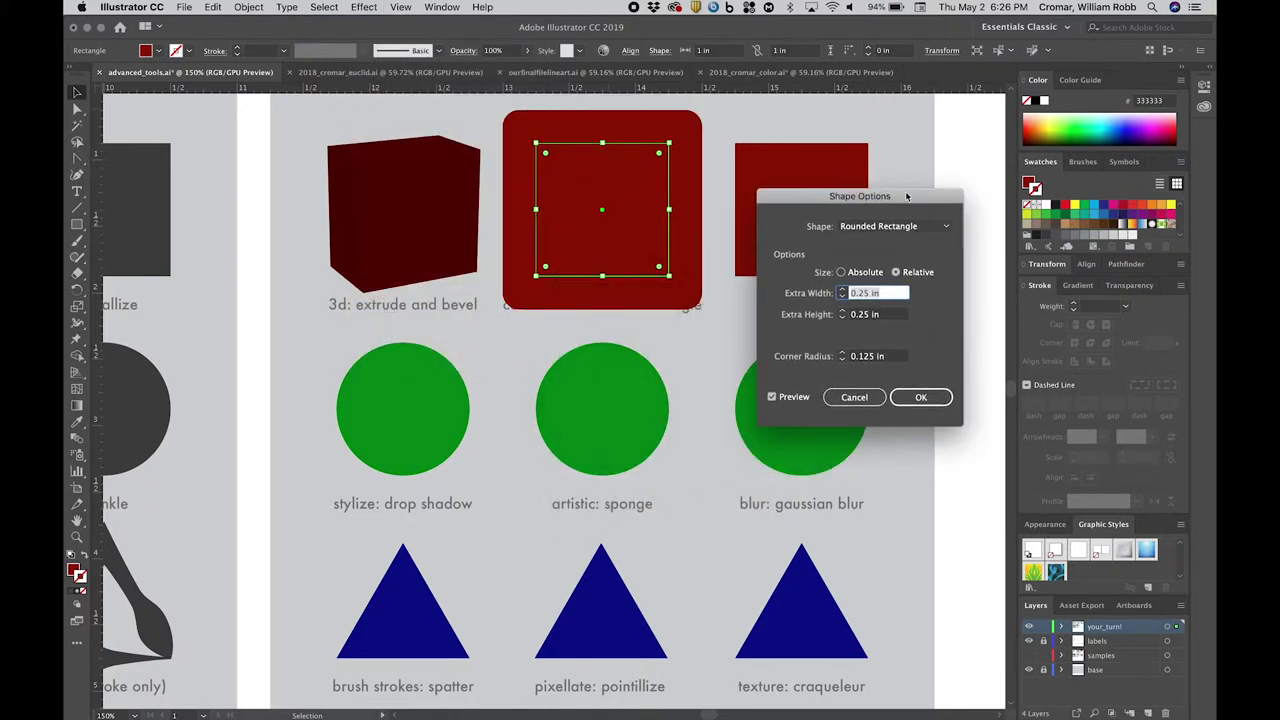
left_click(842, 272)
left_click(896, 272)
- Set extra width/height to 0.25 in and corner radius to 0.375 in, then apply
left_click(842, 290)
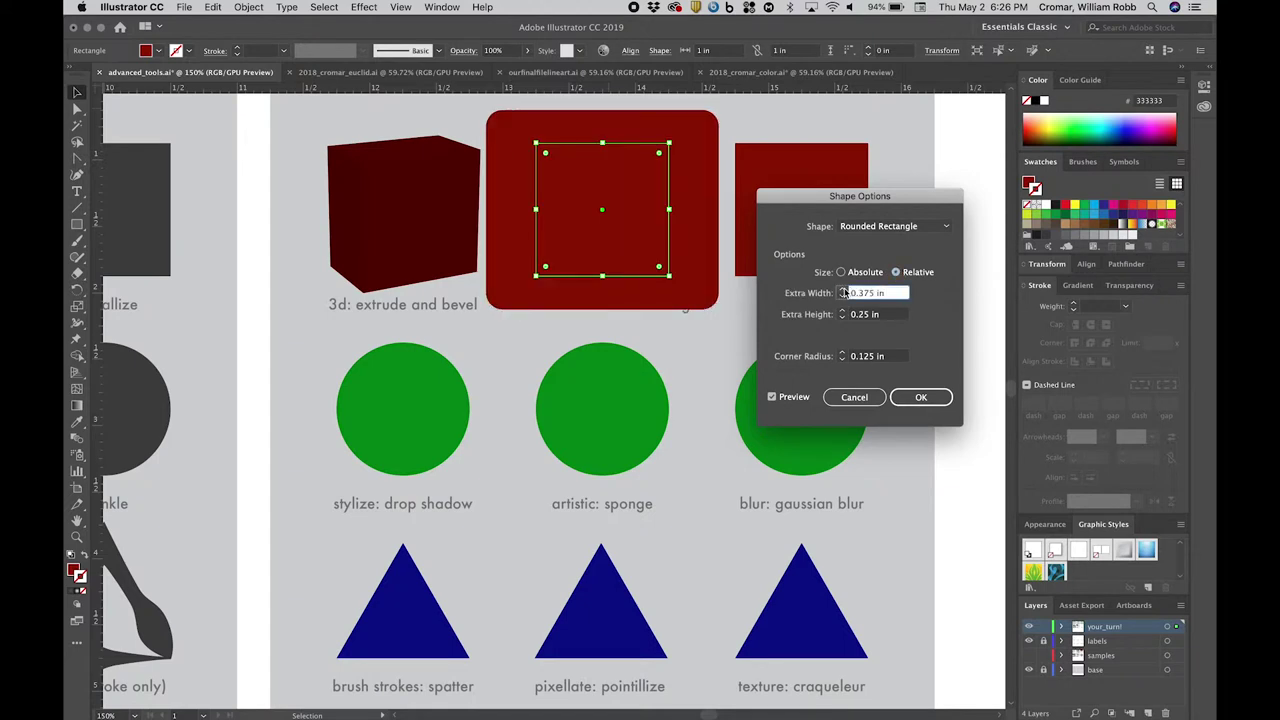
left_click(842, 290)
left_click(842, 296)
left_click(842, 296)
left_click(842, 352)
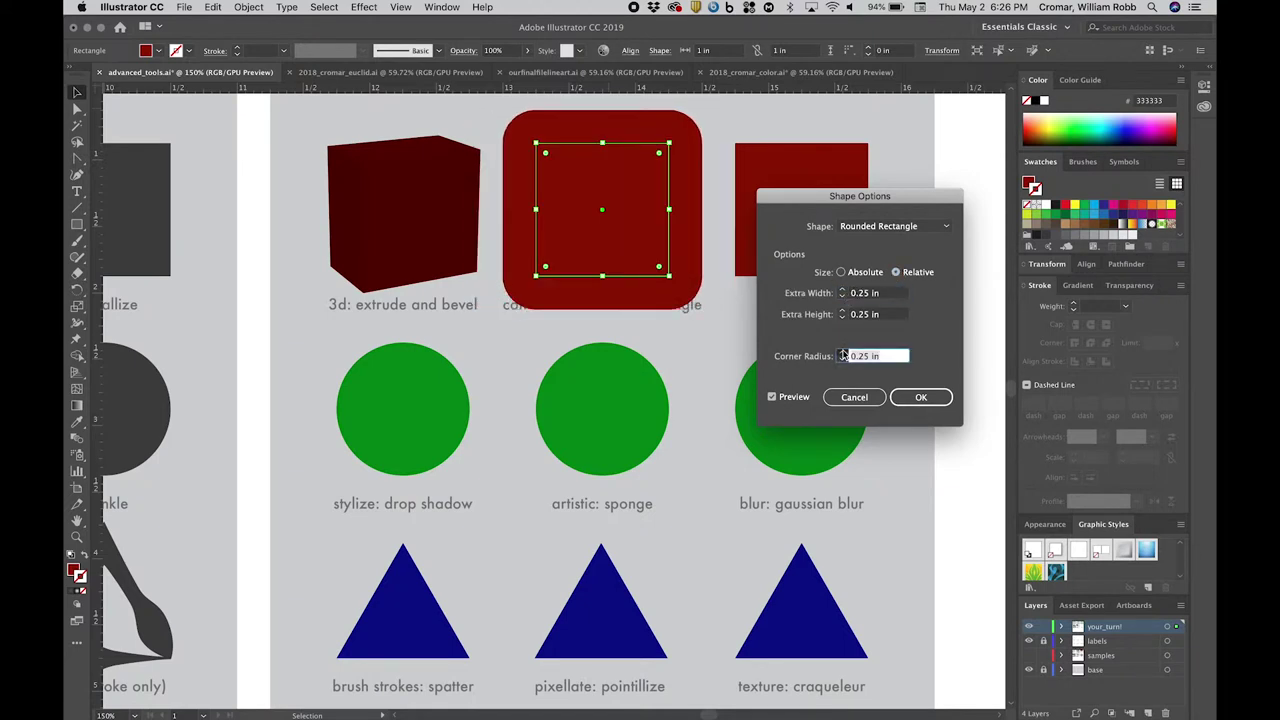
left_click(842, 352)
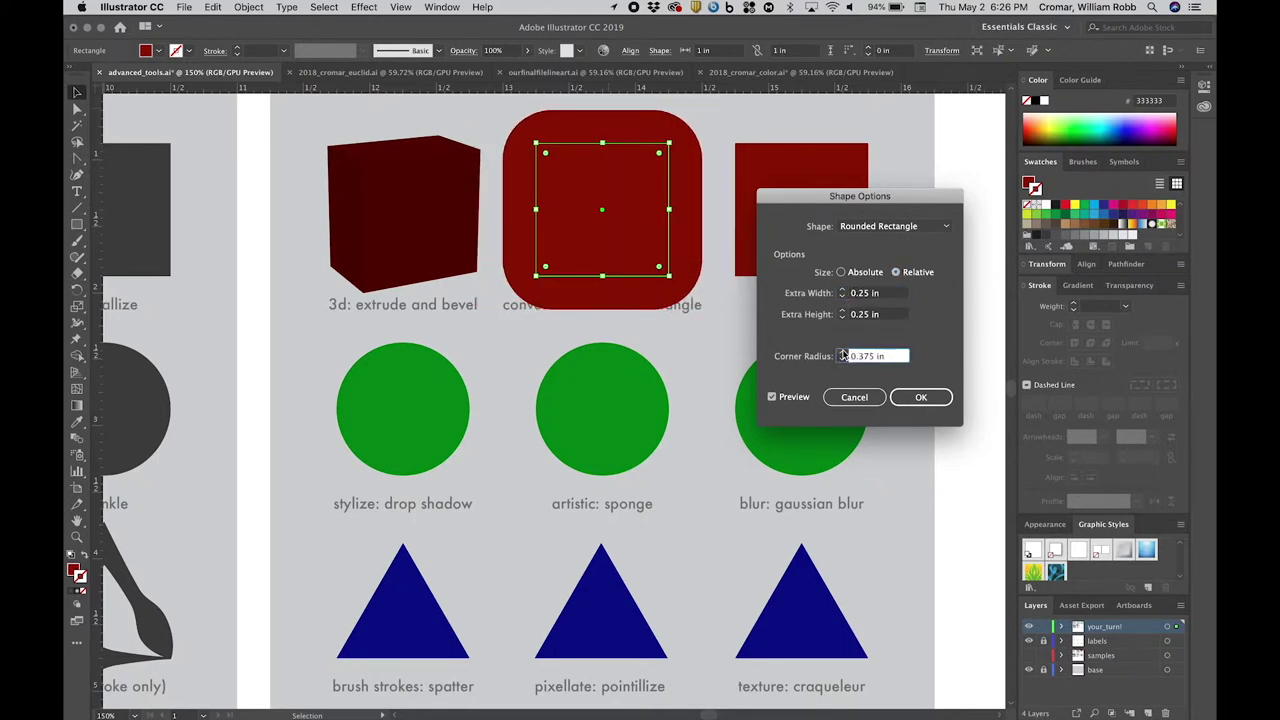
left_click(921, 397)
left_click(941, 400)
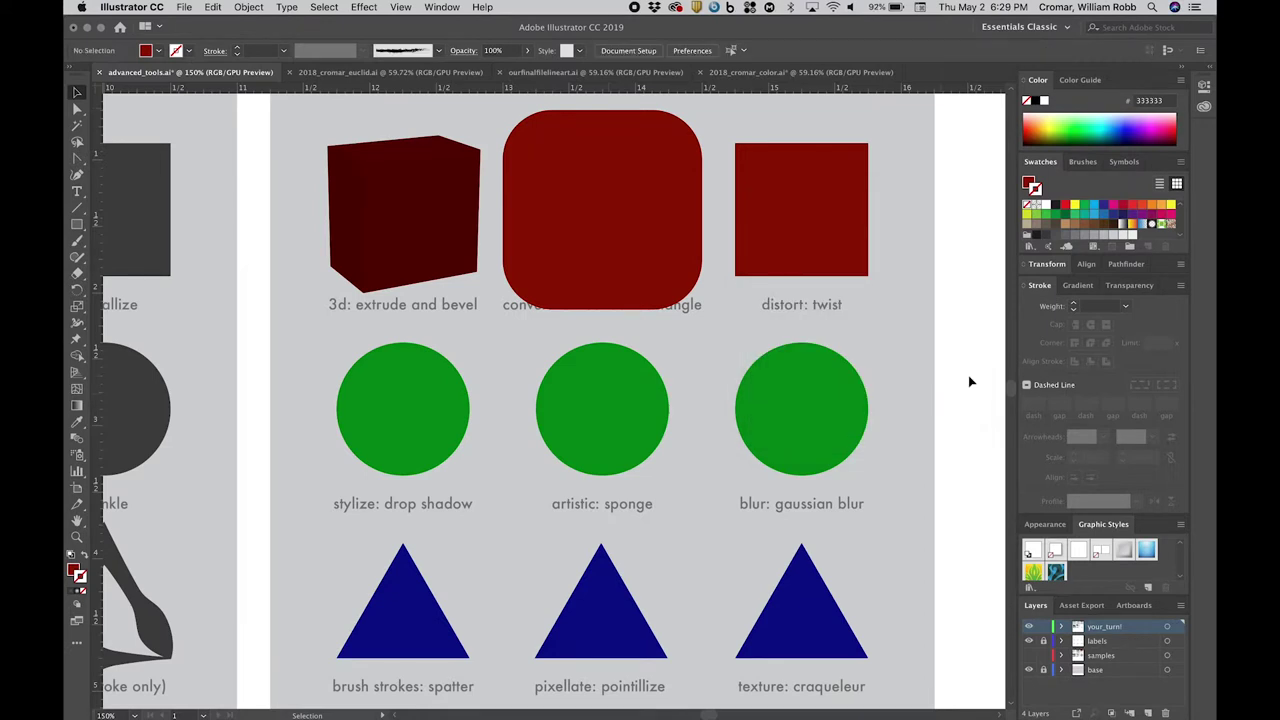
- Apply a Twist distortion with a 60° angle to the distort: twist square
left_click(803, 210)
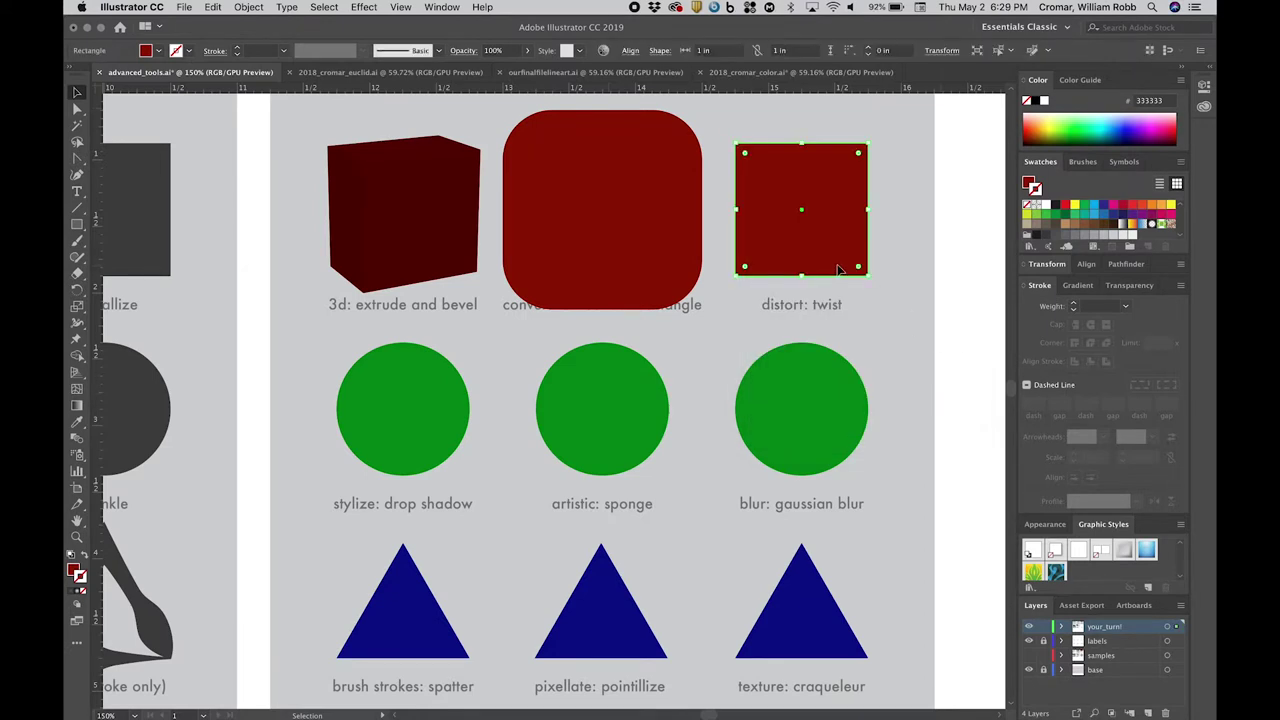
left_click(366, 8)
mouse_move(440, 131)
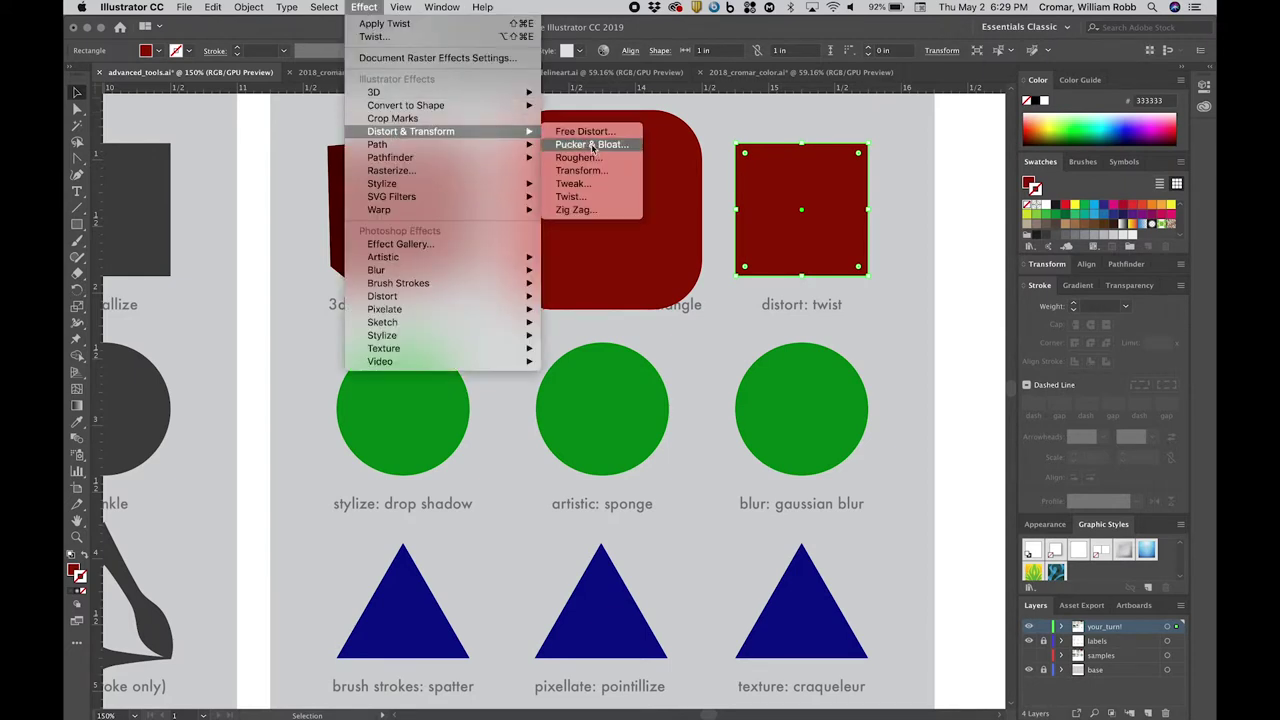
left_click(570, 196)
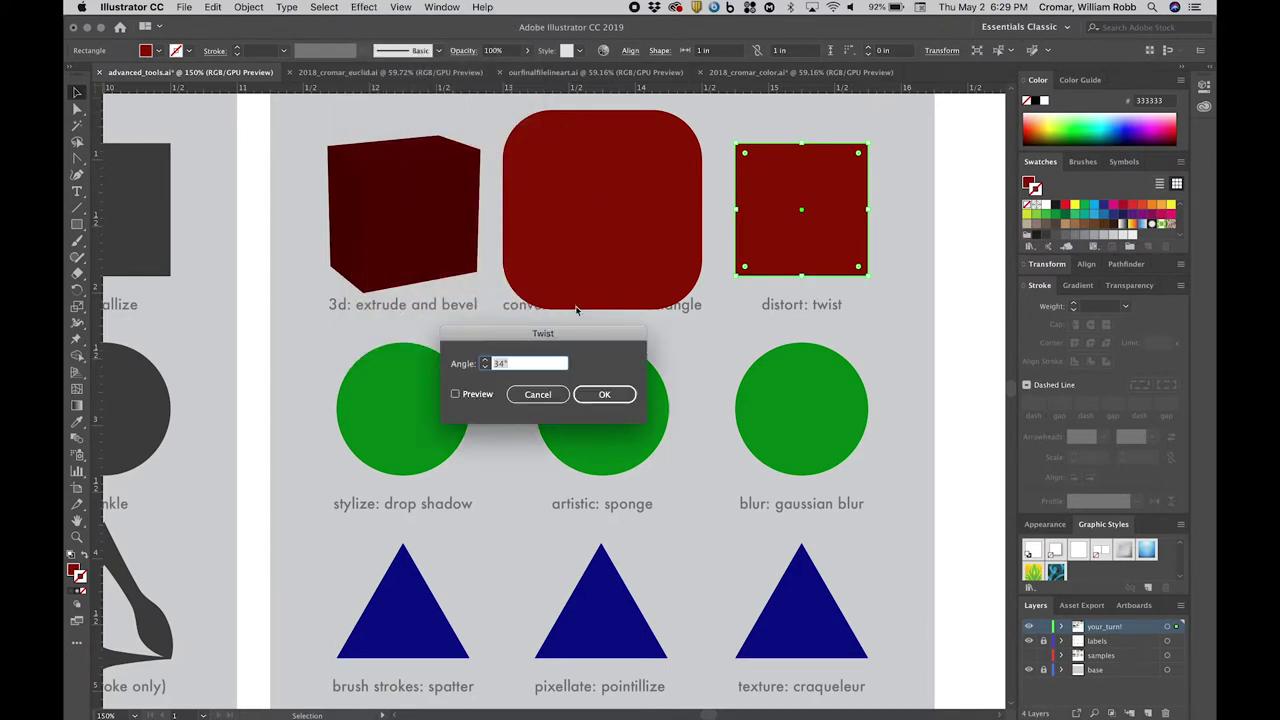
left_click_drag(570, 333, 864, 325)
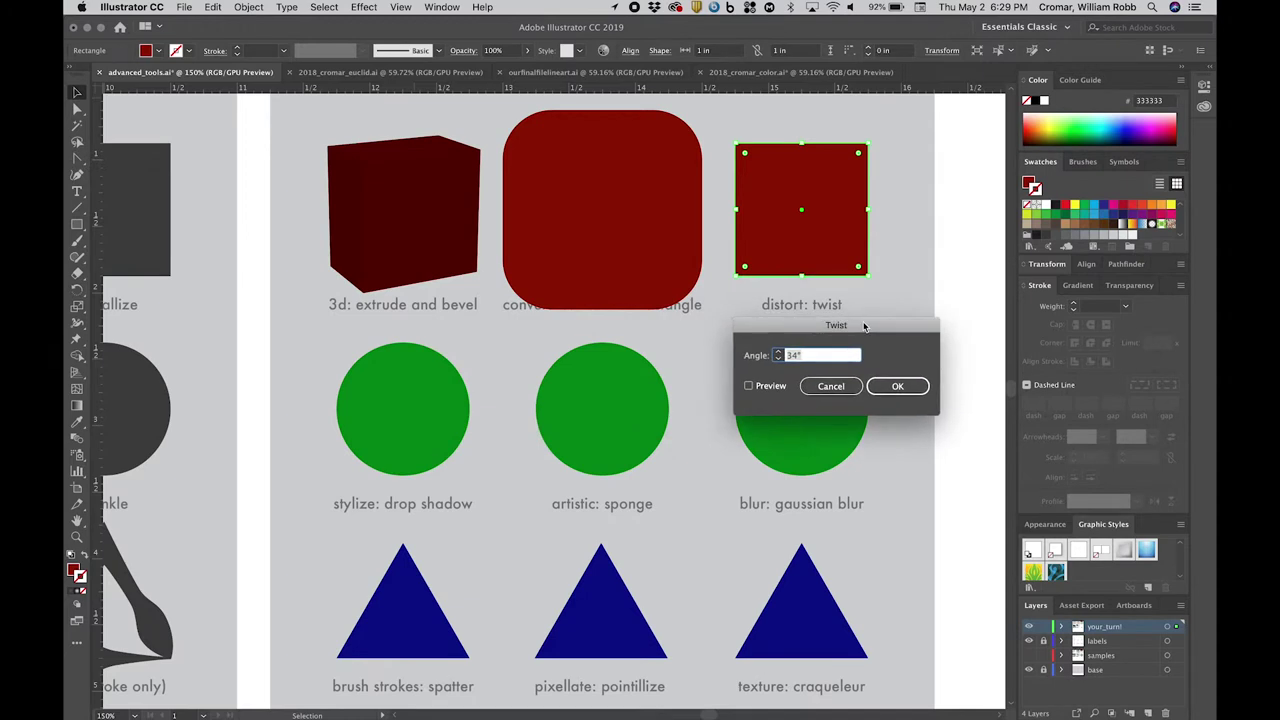
left_click(748, 388)
left_click(796, 358)
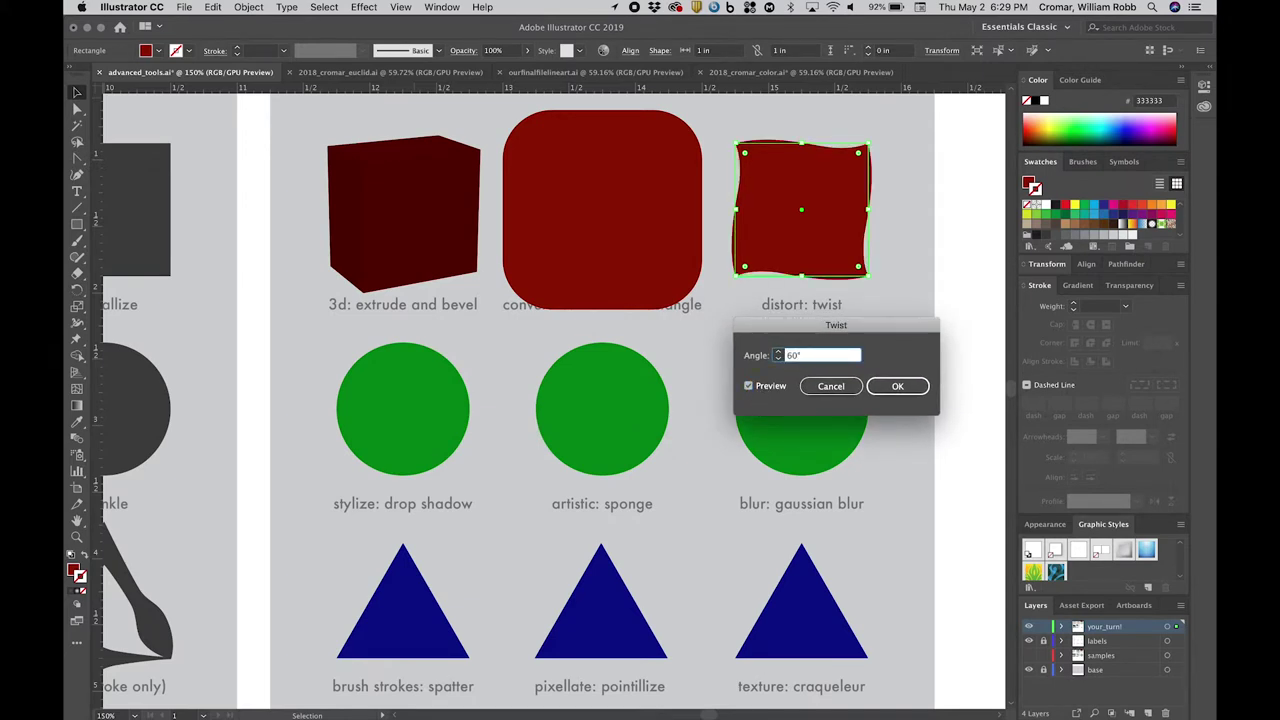
type("60")
key("Tab")
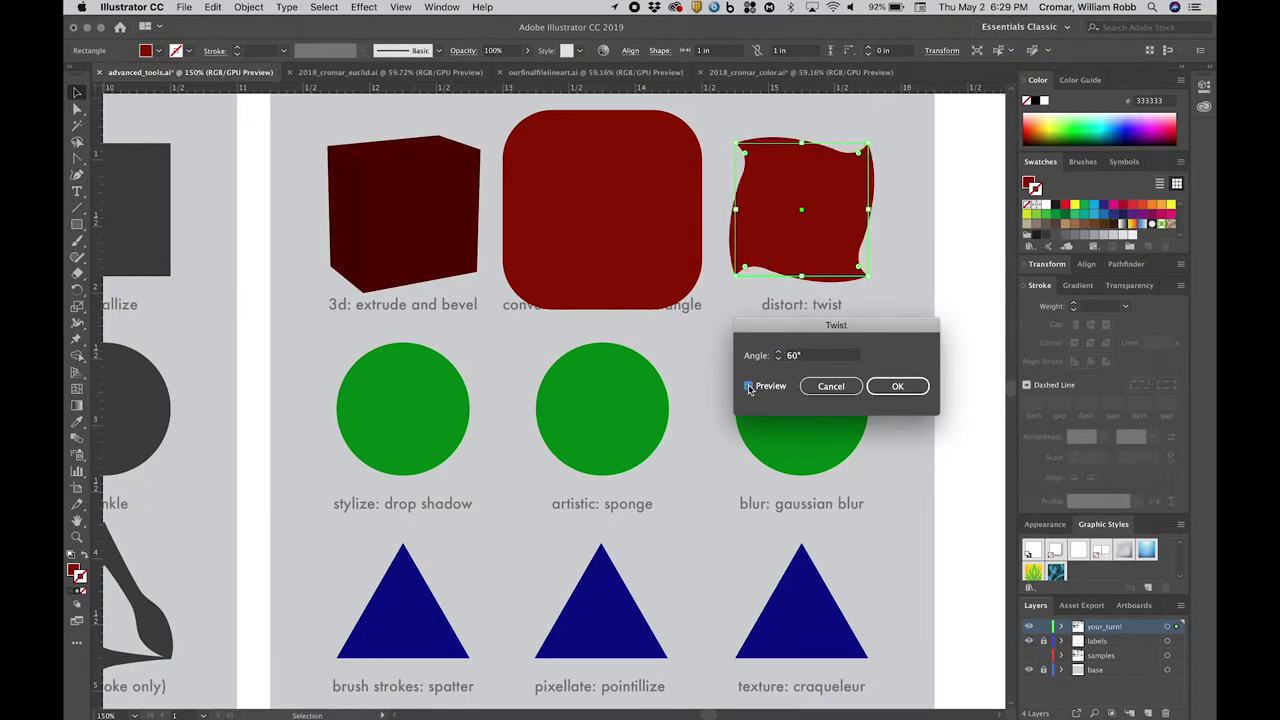
left_click(889, 394)
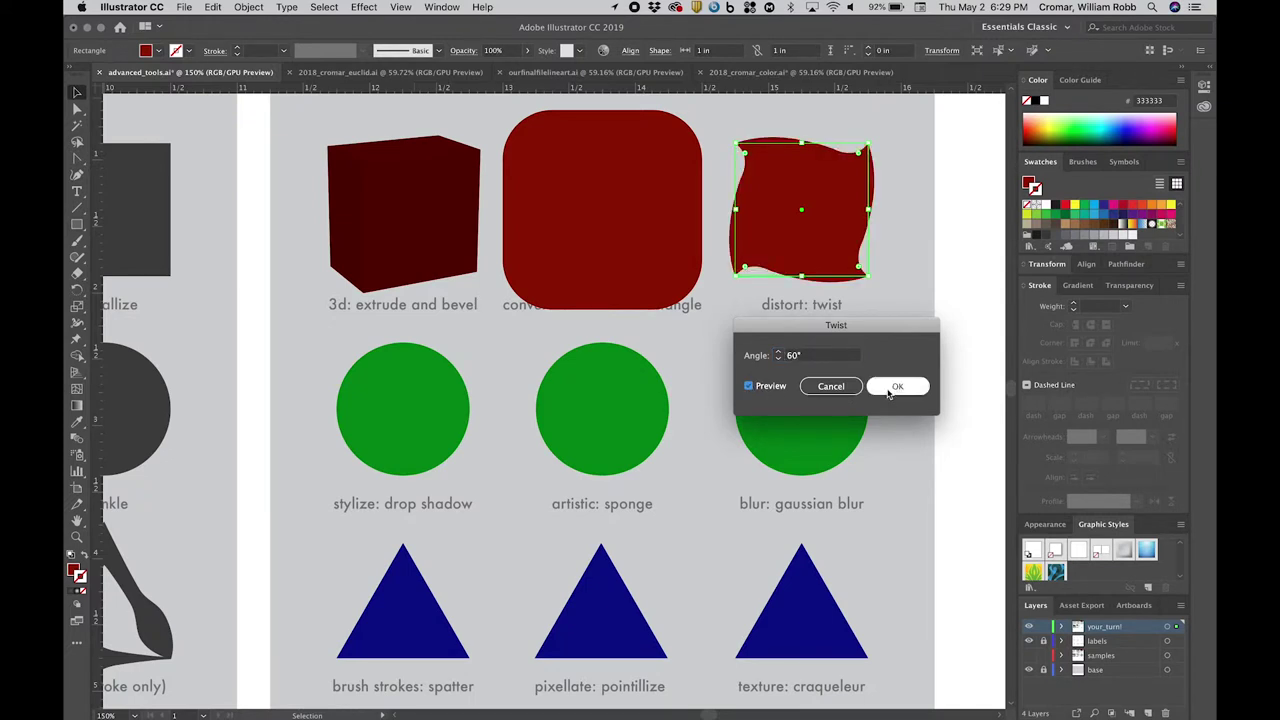
left_click(950, 395)
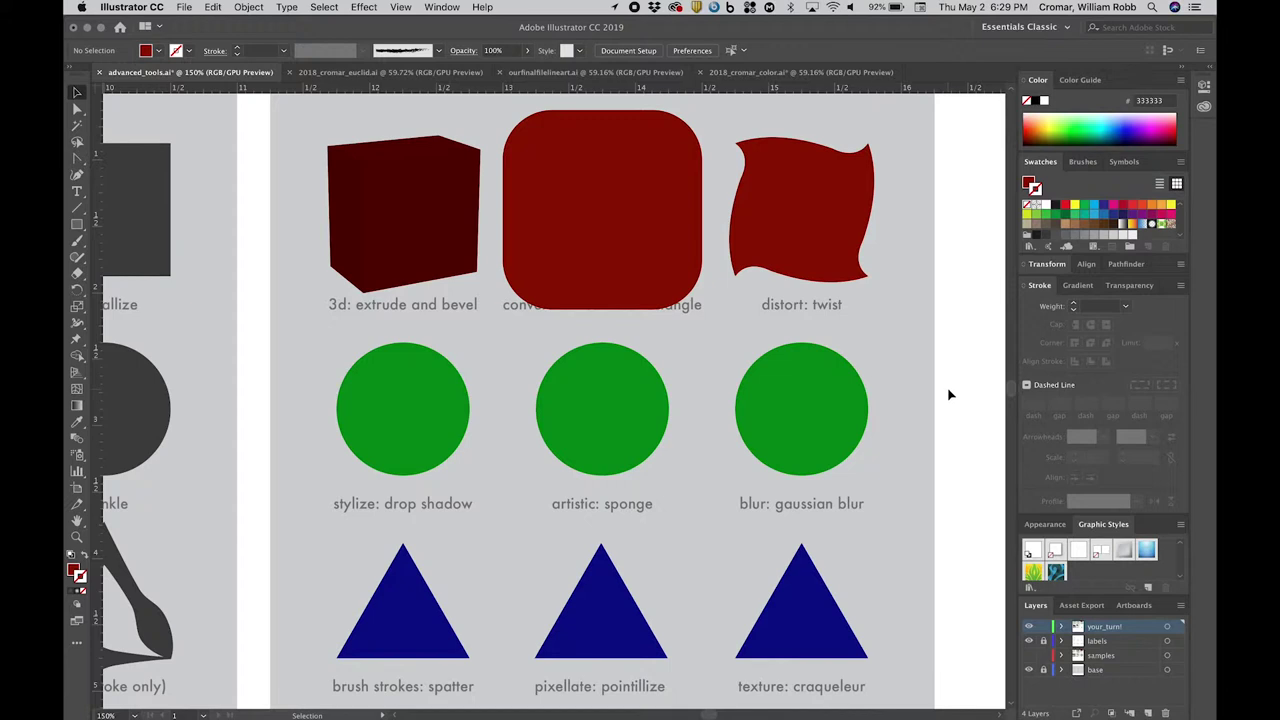
- Add a drop shadow to the green circle at 77% opacity with Normal blend mode
left_click(448, 377)
left_click(363, 7)
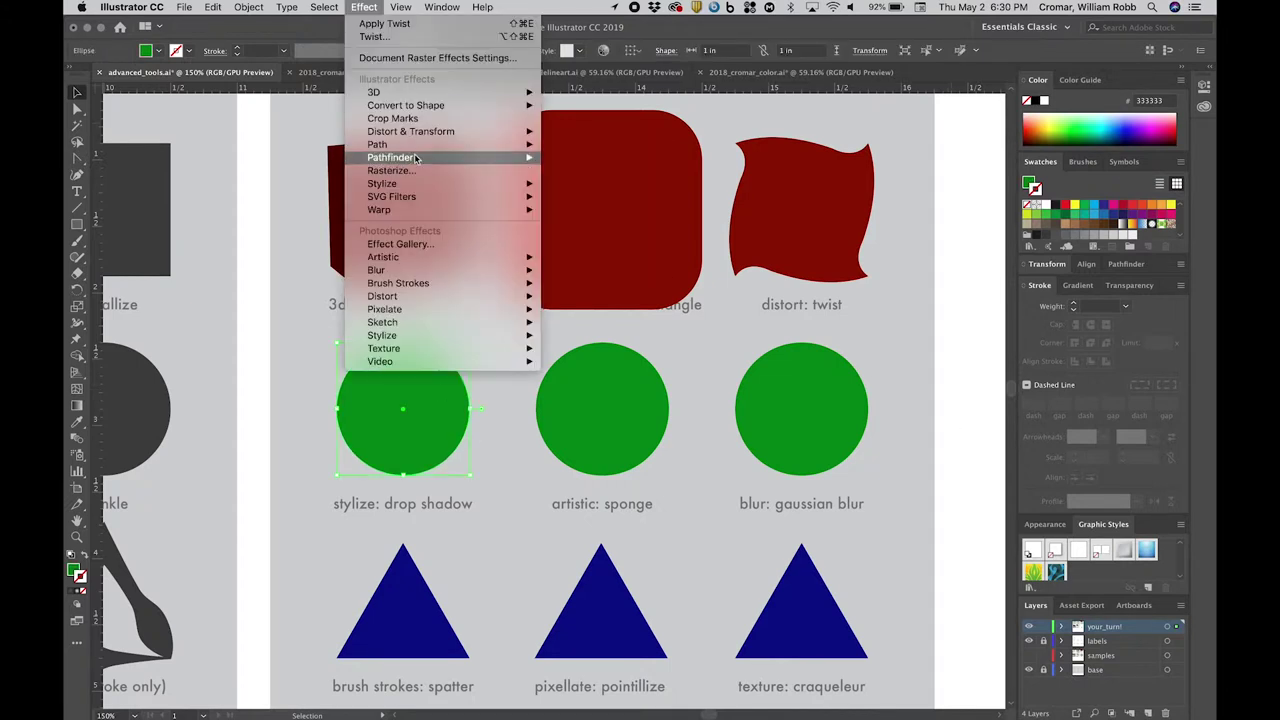
mouse_move(395, 183)
left_click(575, 182)
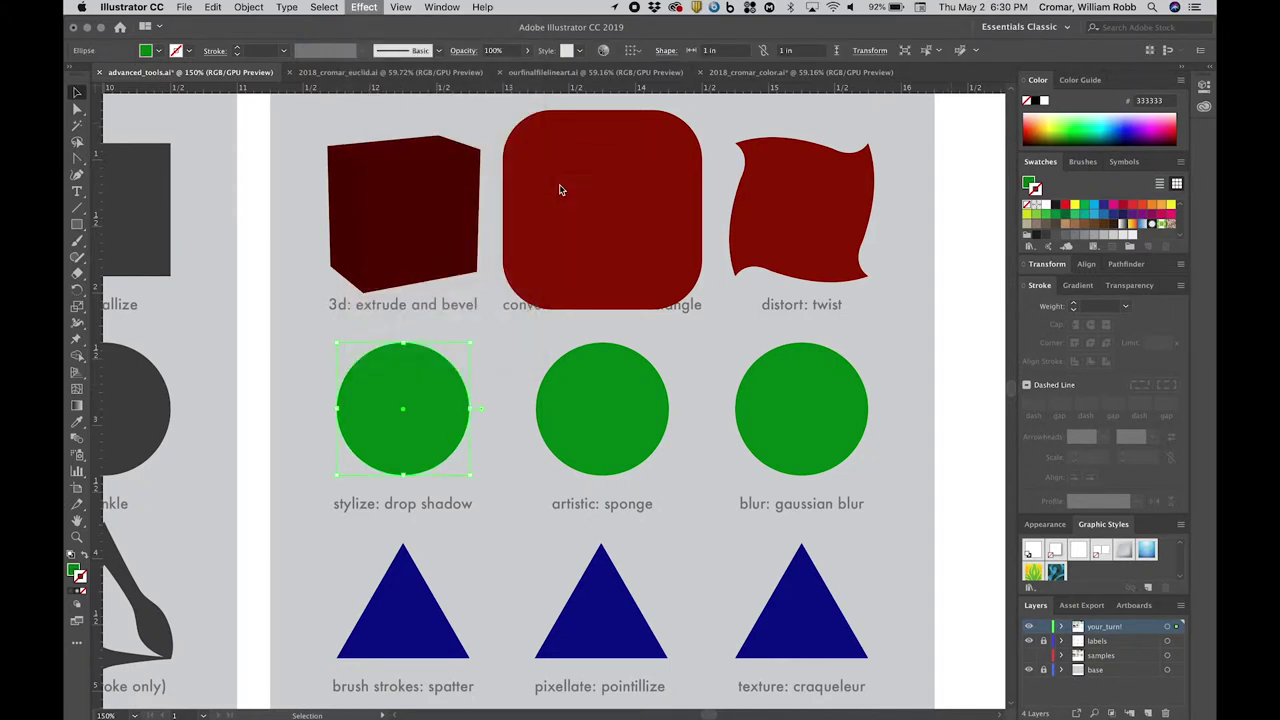
left_click_drag(558, 287, 689, 287)
left_click(582, 487)
left_click(621, 328)
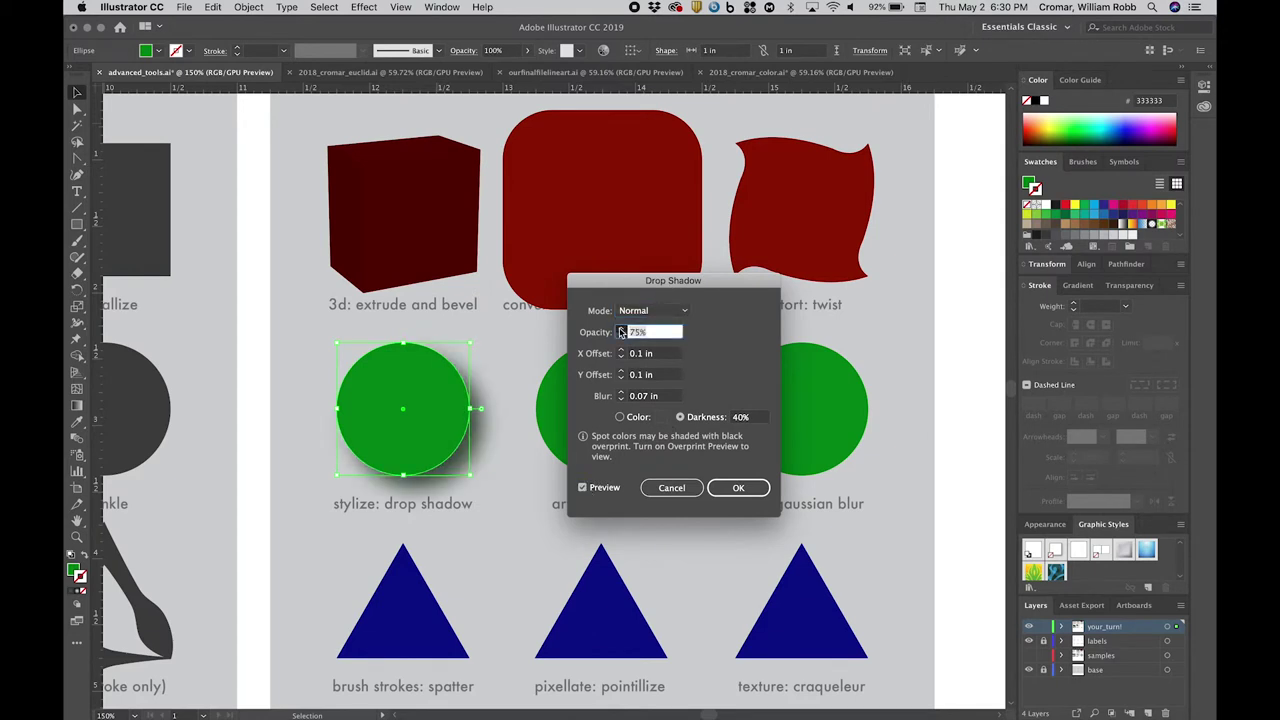
left_click(621, 336)
left_click(652, 310)
left_click(640, 340)
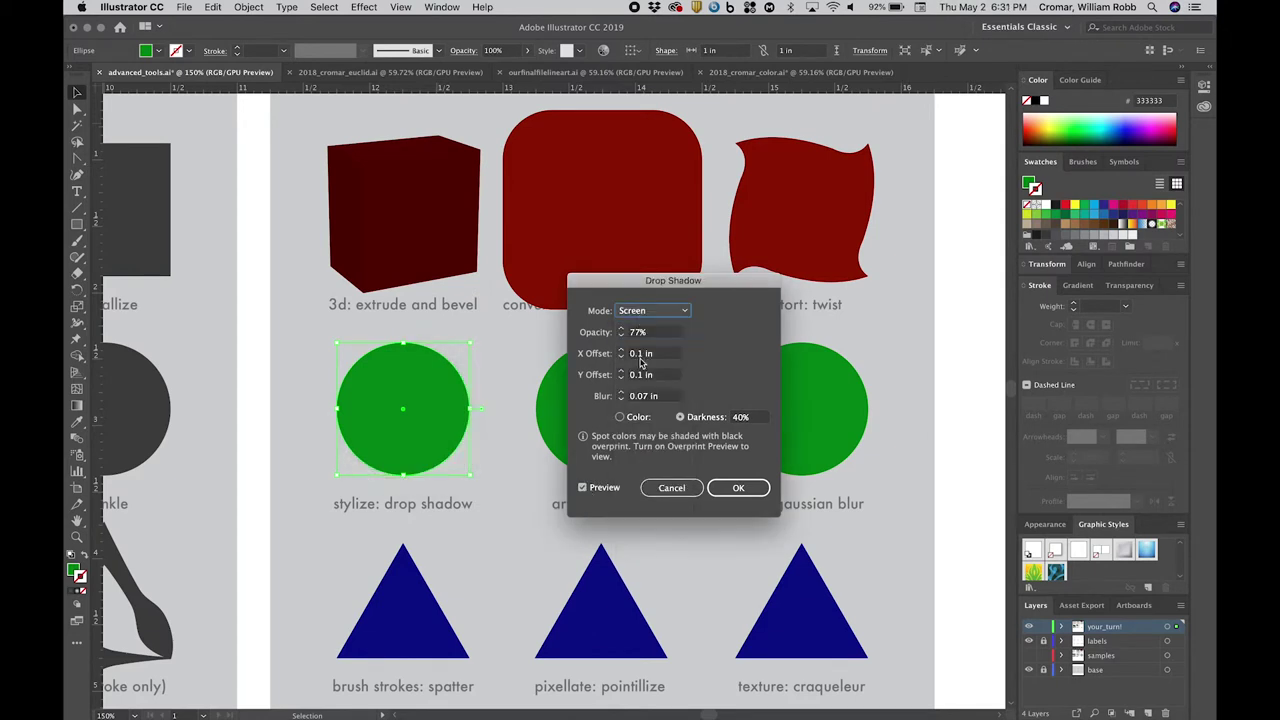
left_click(652, 310)
left_click(638, 298)
- Set the shadow offsets to -0.3 in X and 0.4 in Y with 0.1 in blur
left_click(621, 357)
left_click(621, 357)
left_click(621, 357)
left_click(621, 357)
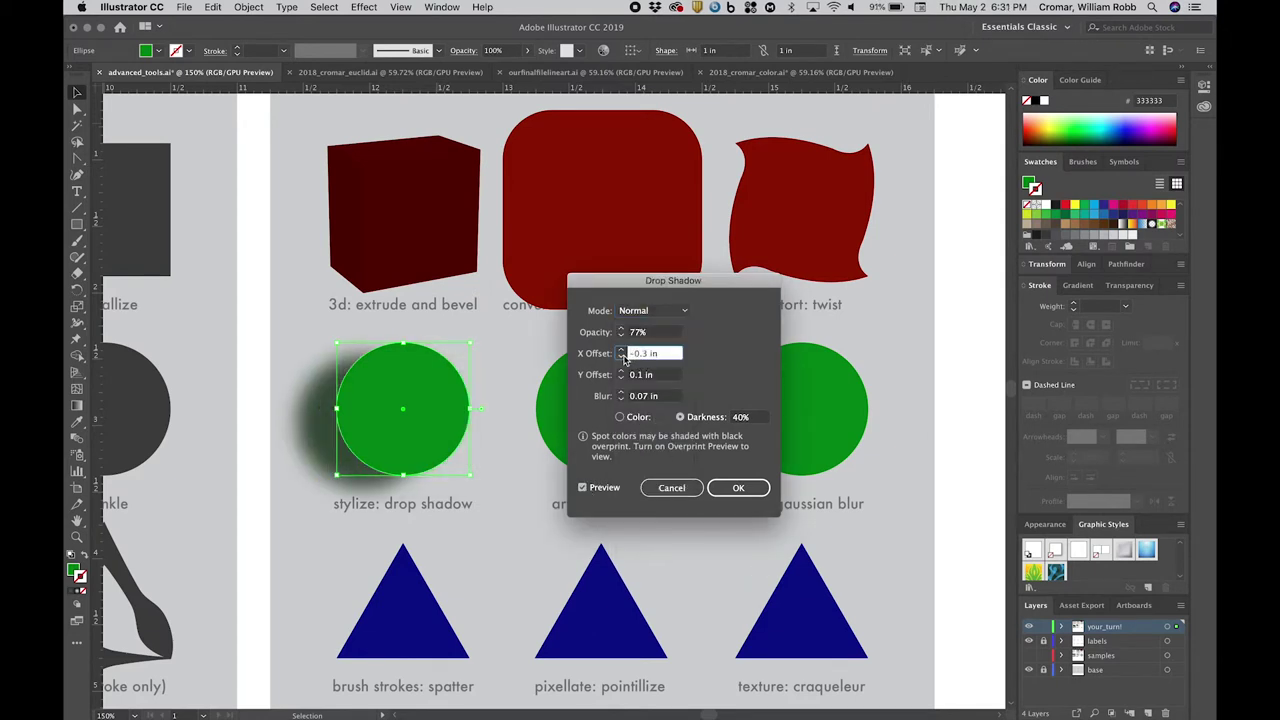
left_click(621, 370)
left_click(621, 370)
left_click(621, 370)
left_click(621, 392)
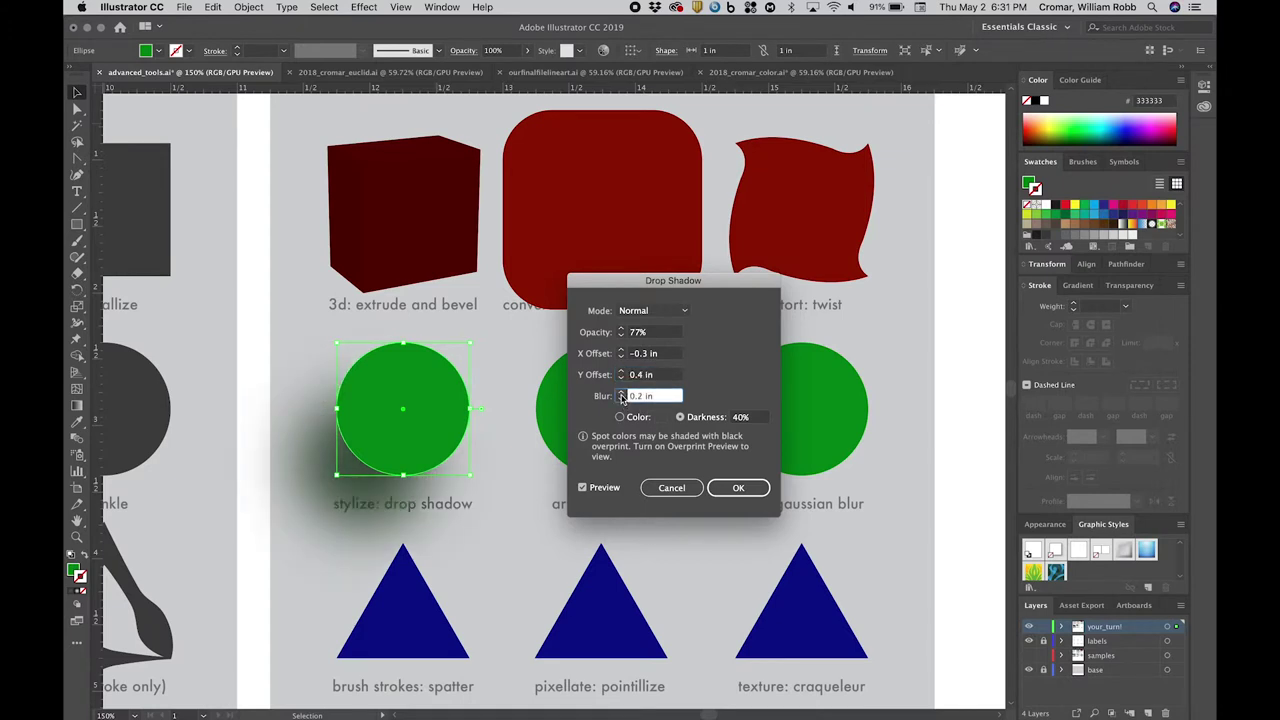
left_click(621, 399)
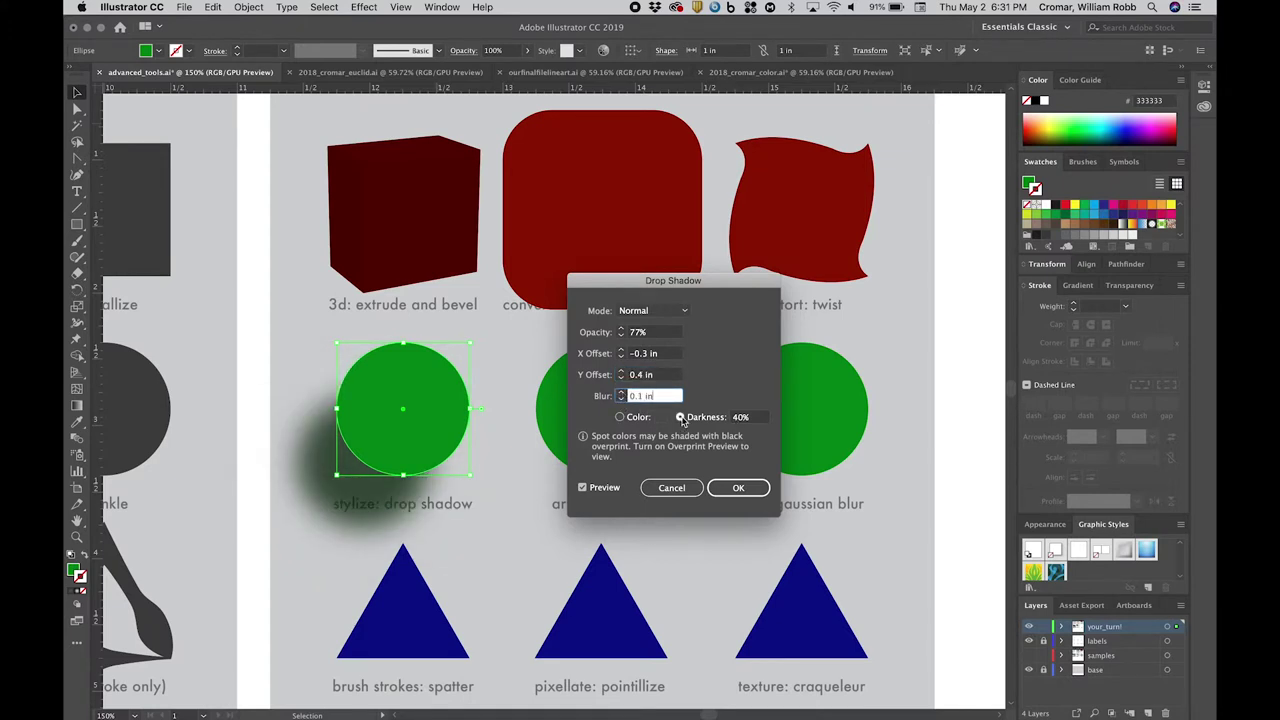
left_click(738, 487)
- Open the Effect Gallery for the sponge circle at 200% preview and try several brush-stroke filters
left_click(613, 406)
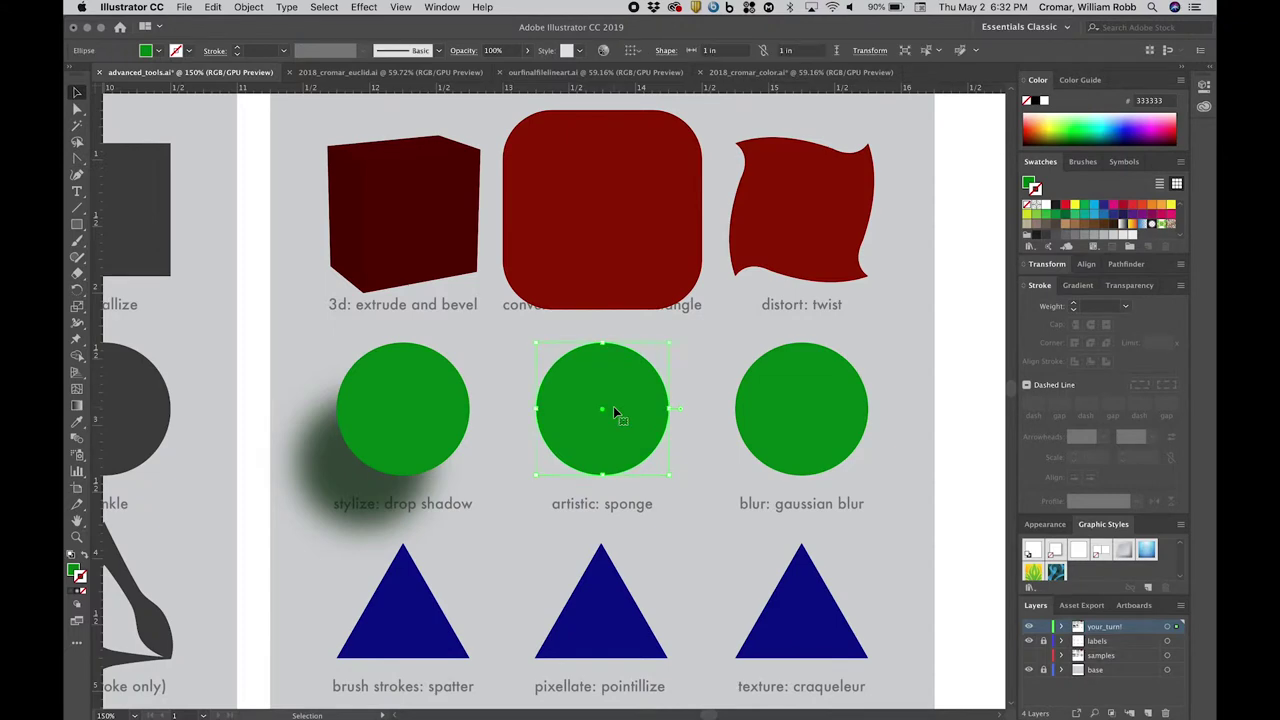
left_click(373, 9)
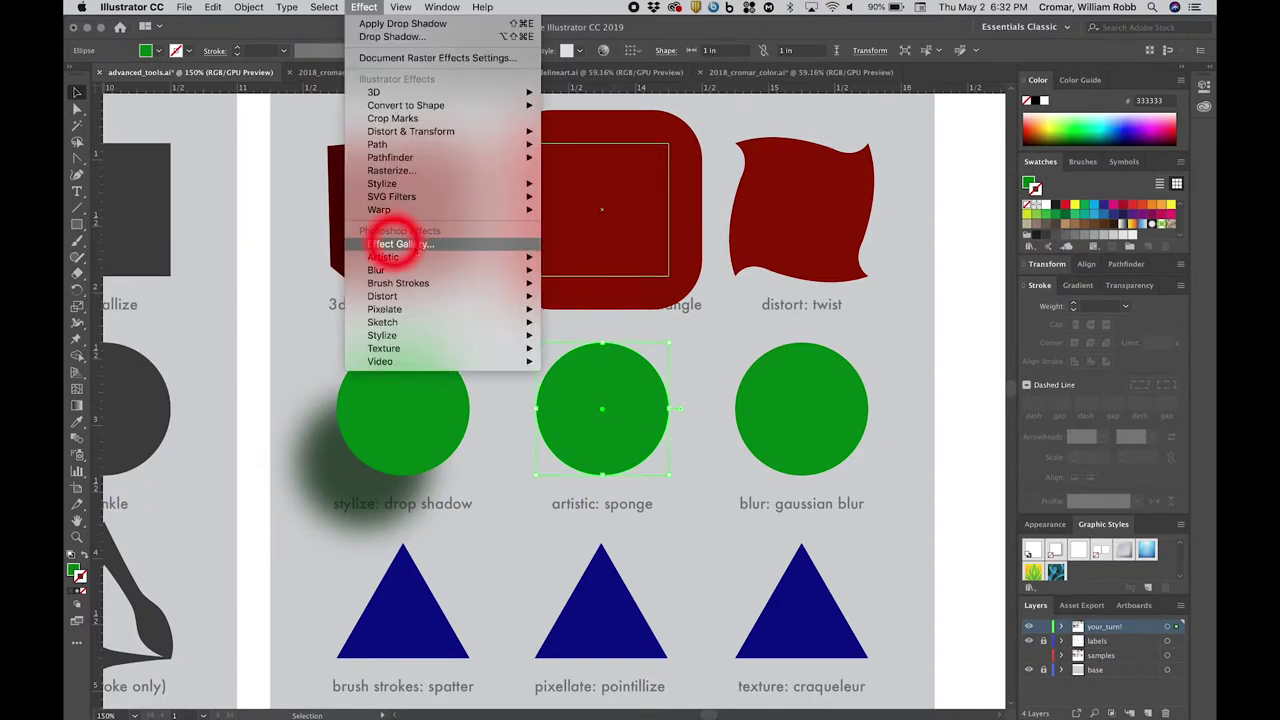
left_click(412, 246)
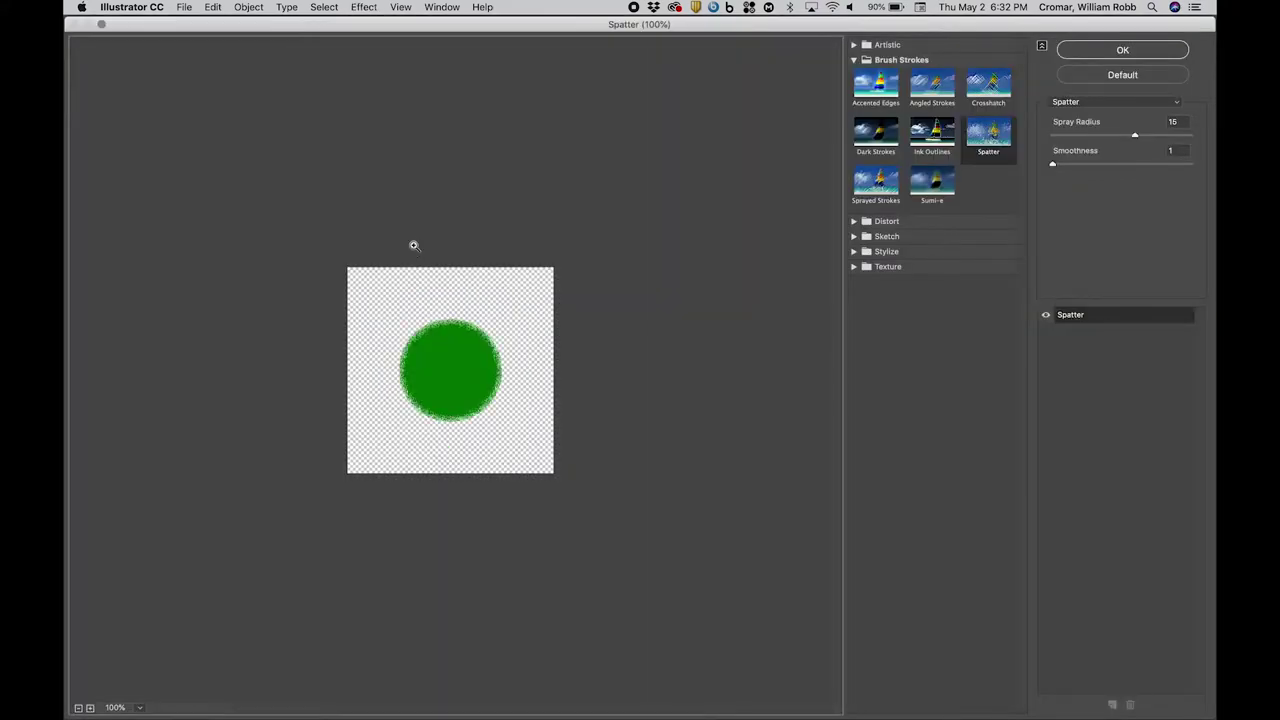
key("super+plus")
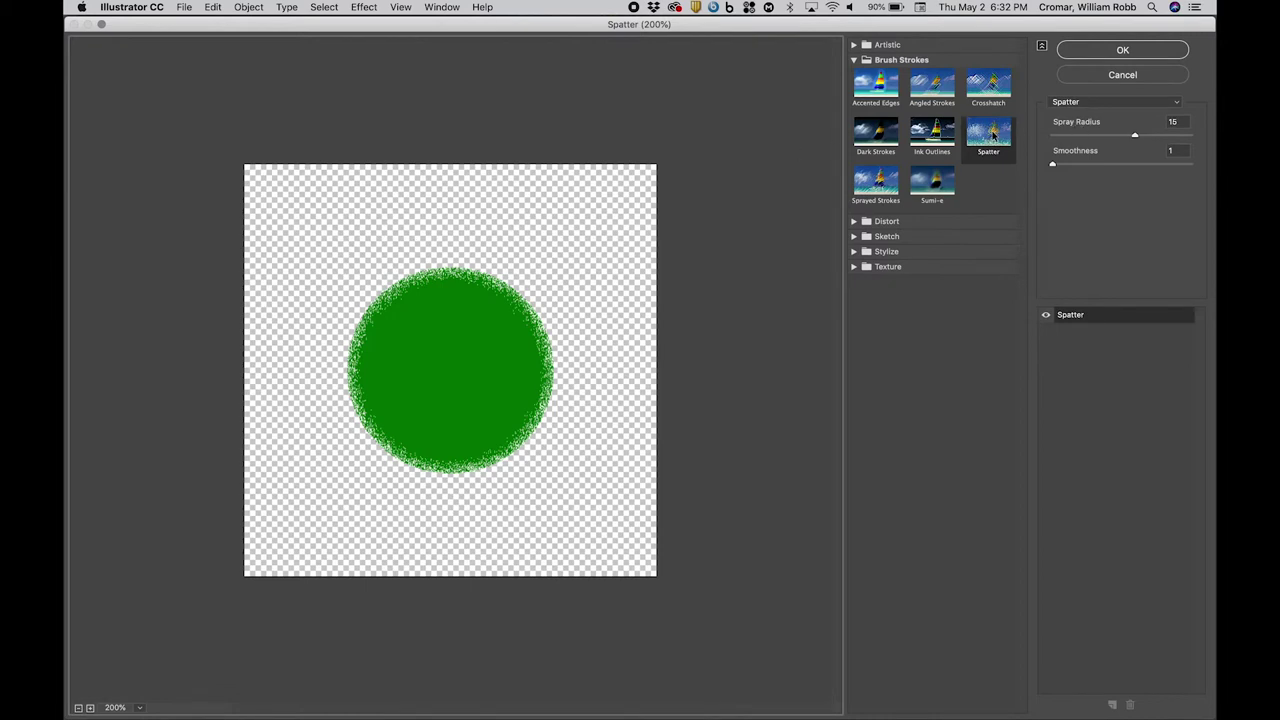
left_click(946, 135)
left_click(876, 135)
left_click(876, 183)
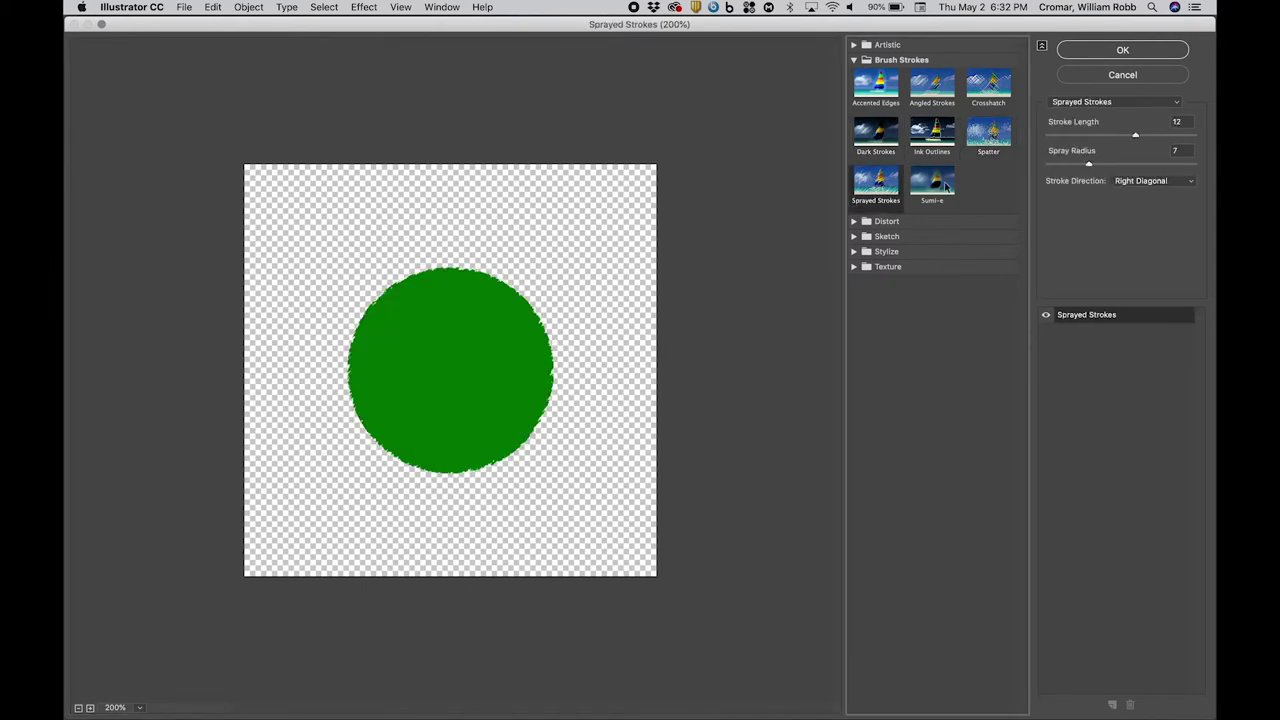
left_click(932, 183)
left_click(986, 88)
- Apply Spatter with spray radius 20 and smoothness 3, then deselect
left_click(988, 133)
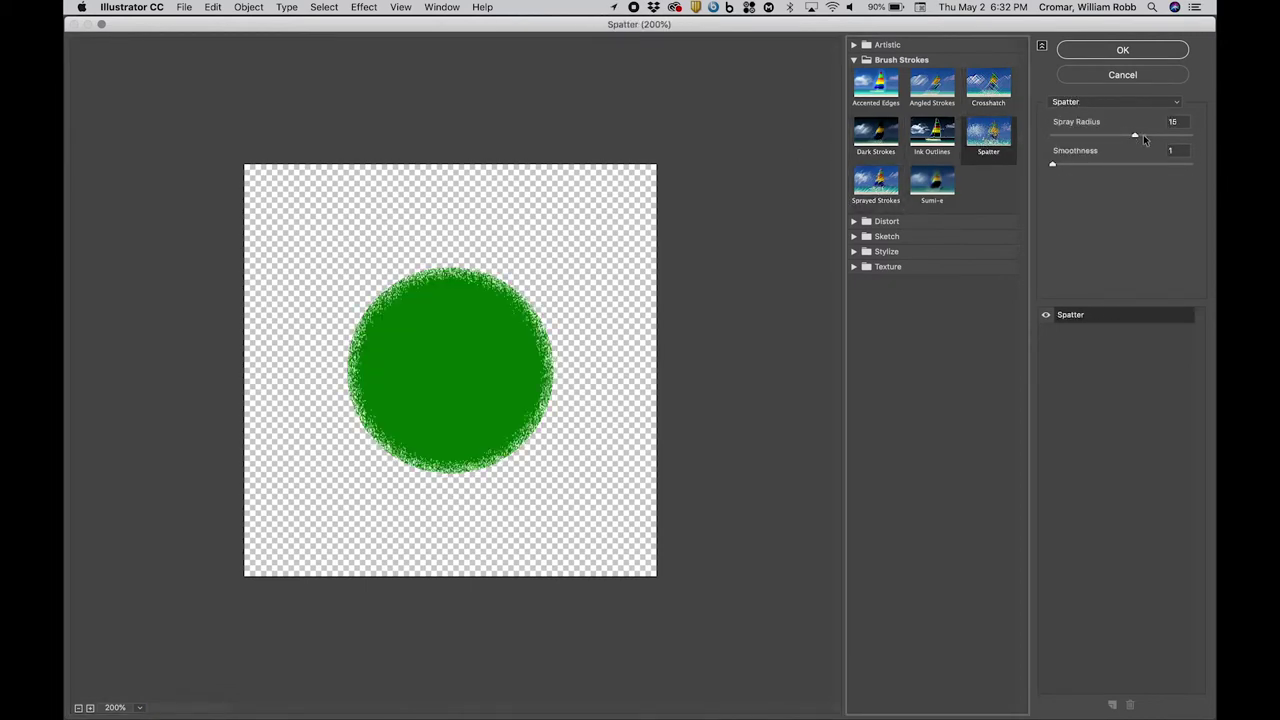
left_click_drag(1143, 134, 1160, 134)
left_click(1077, 165)
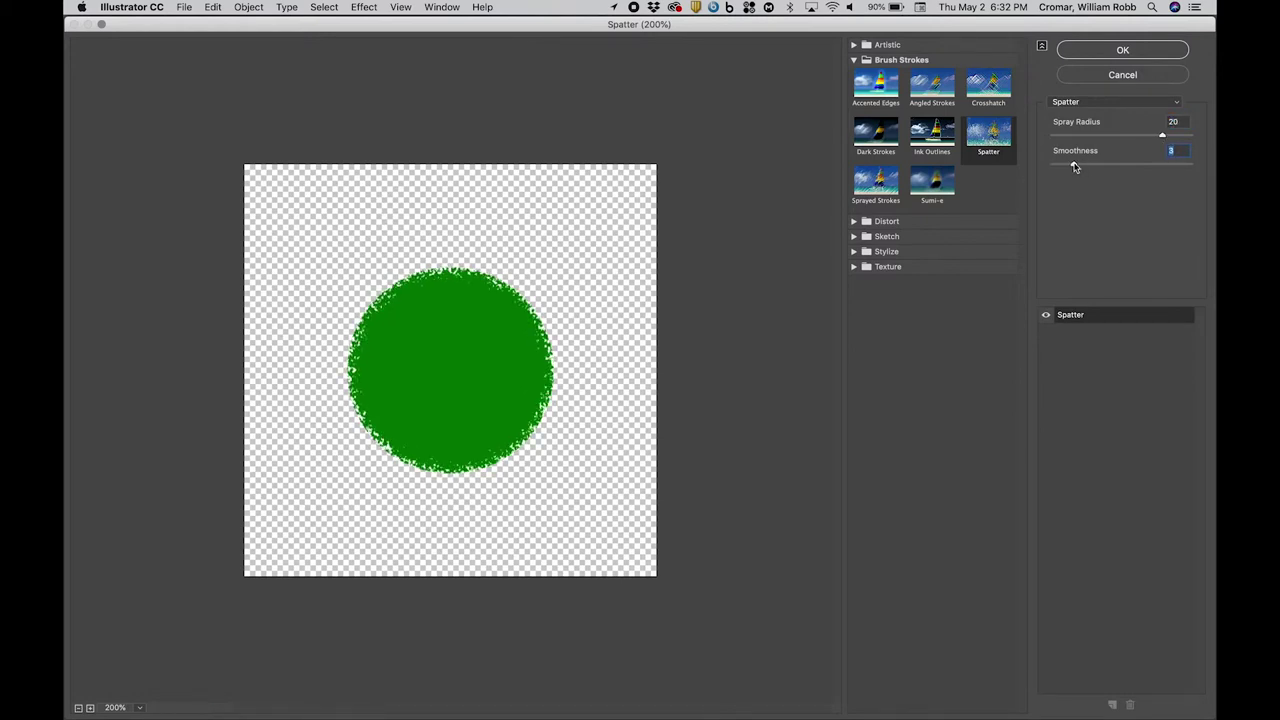
left_click(1105, 49)
left_click(964, 327)
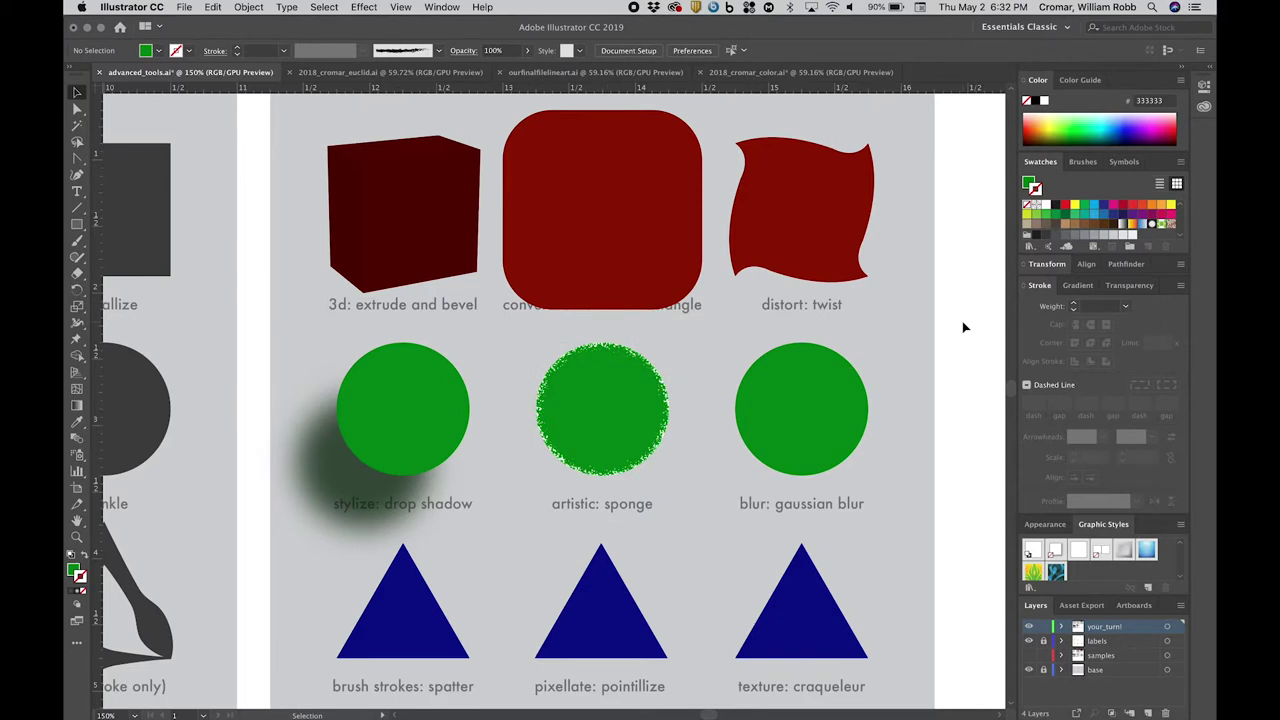
- Apply a Gaussian Blur with a 7.7-pixel radius to the blur: gaussian blur circle
left_click(642, 401)
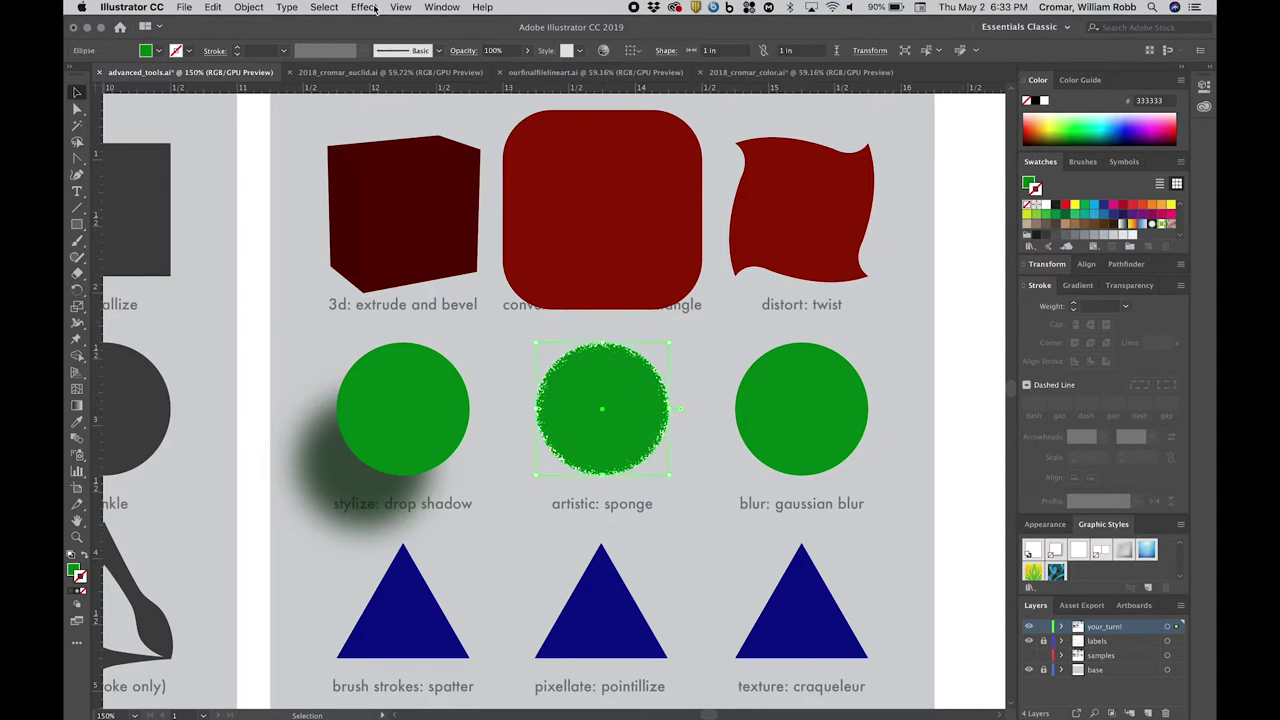
left_click(963, 430)
left_click(821, 387)
left_click(363, 7)
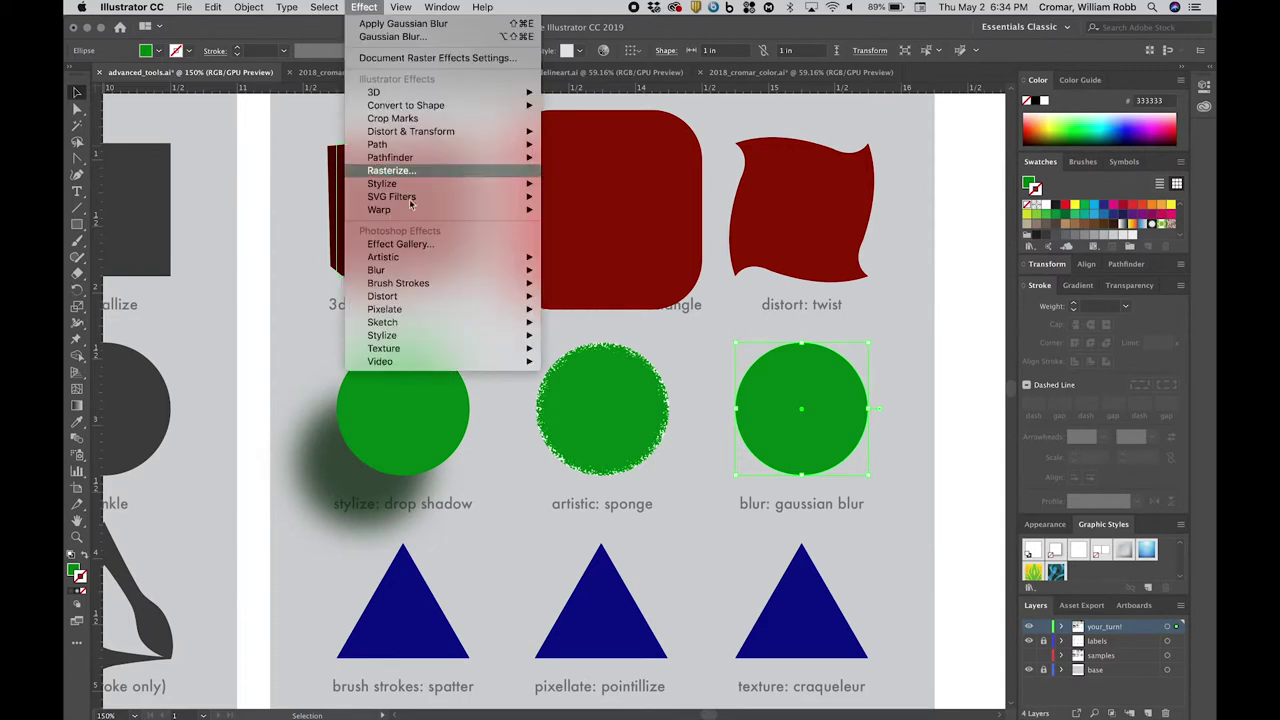
mouse_move(540, 272)
left_click(587, 270)
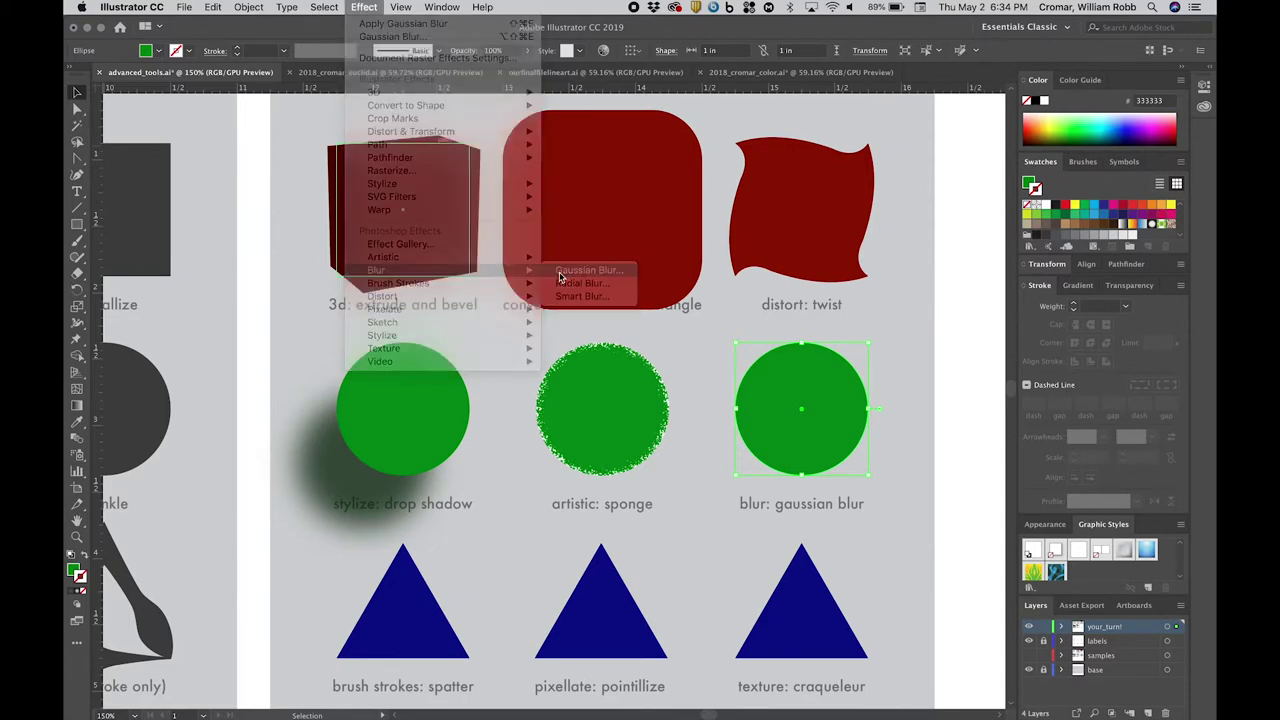
left_click_drag(548, 290, 606, 335)
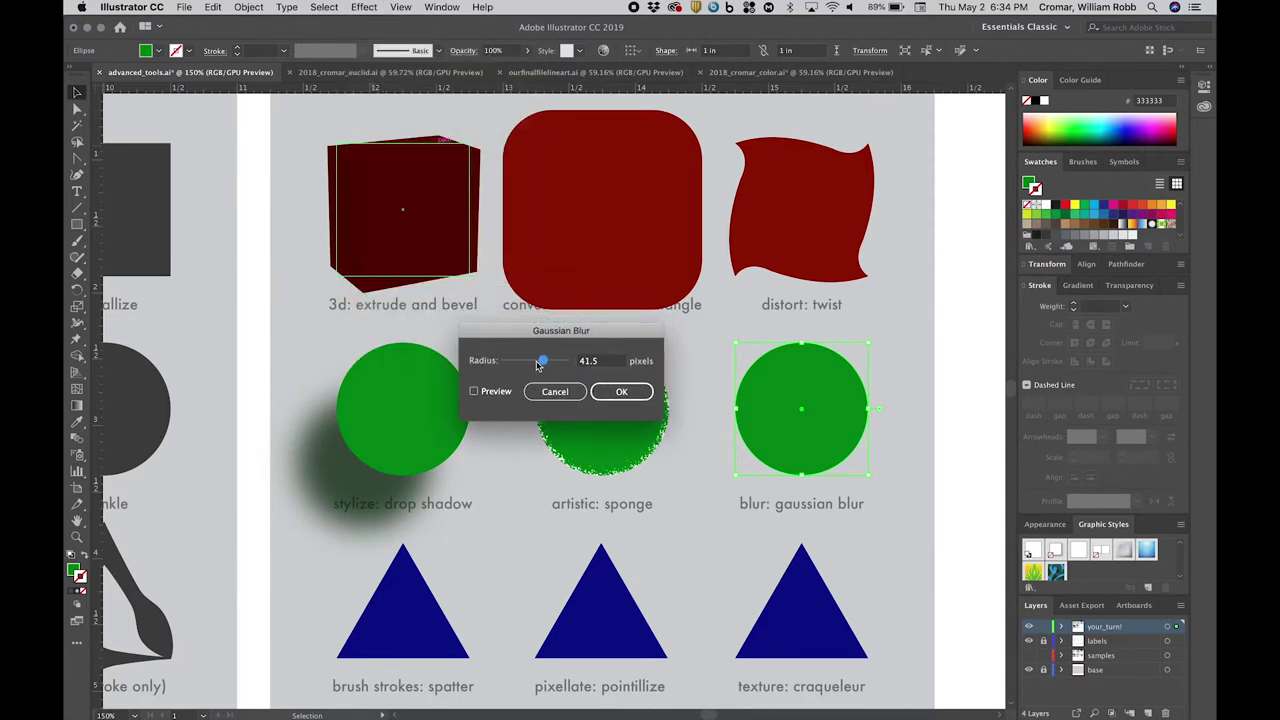
left_click(505, 392)
mouse_move(541, 362)
left_mouse_down()
mouse_move(528, 366)
mouse_move(548, 360)
left_mouse_up()
left_click(606, 391)
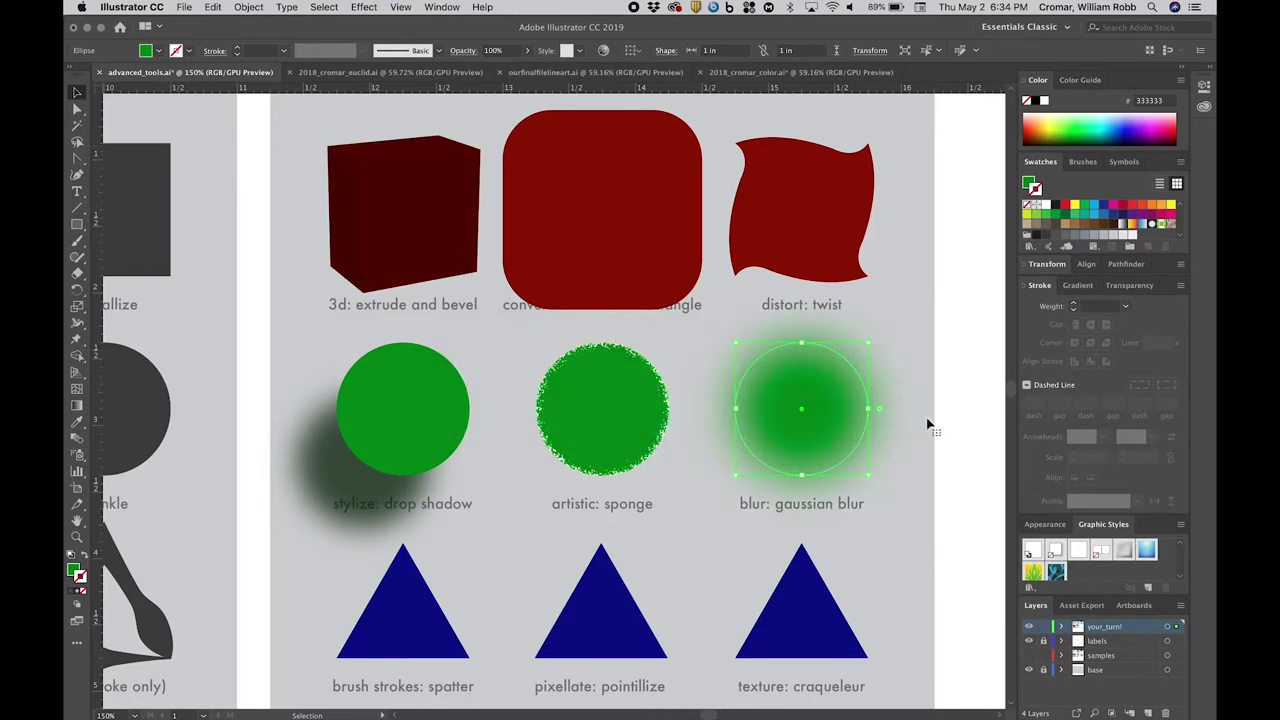
left_click(951, 428)
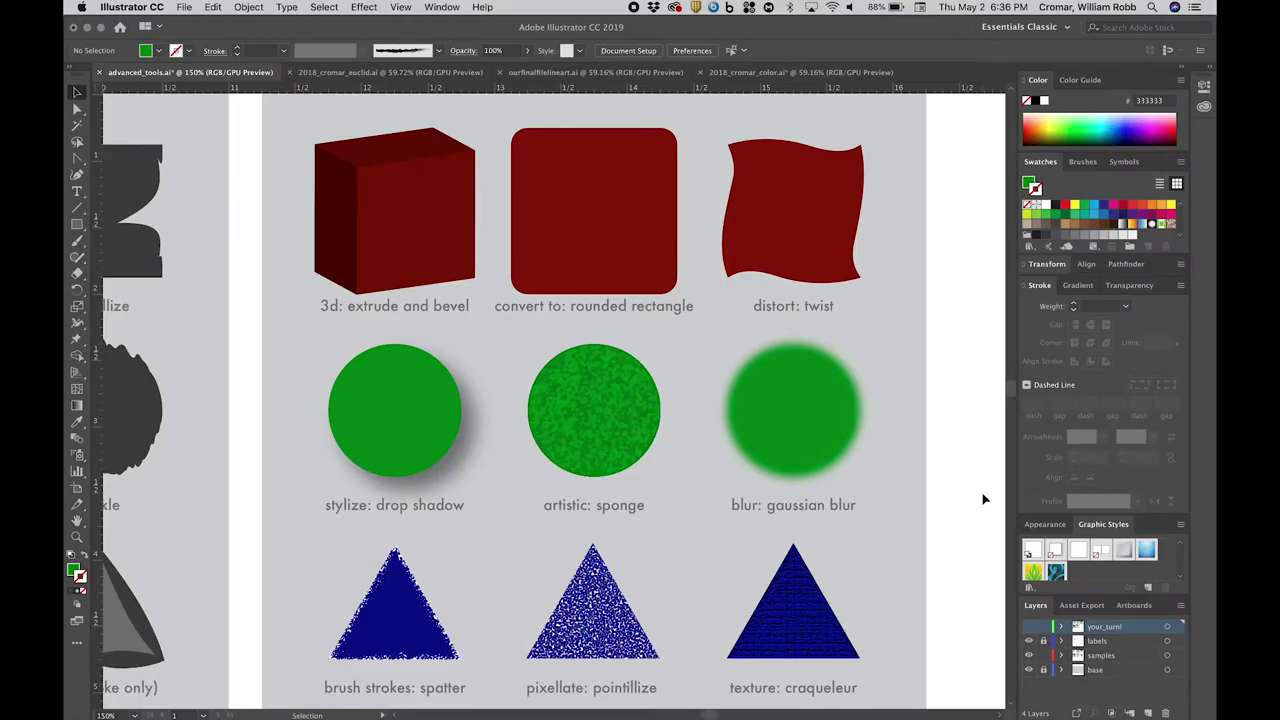
- Go to the rotate tool section, hide samples, show your_turn!, and select the lone triangle
scroll(983, 499, "down", 10)
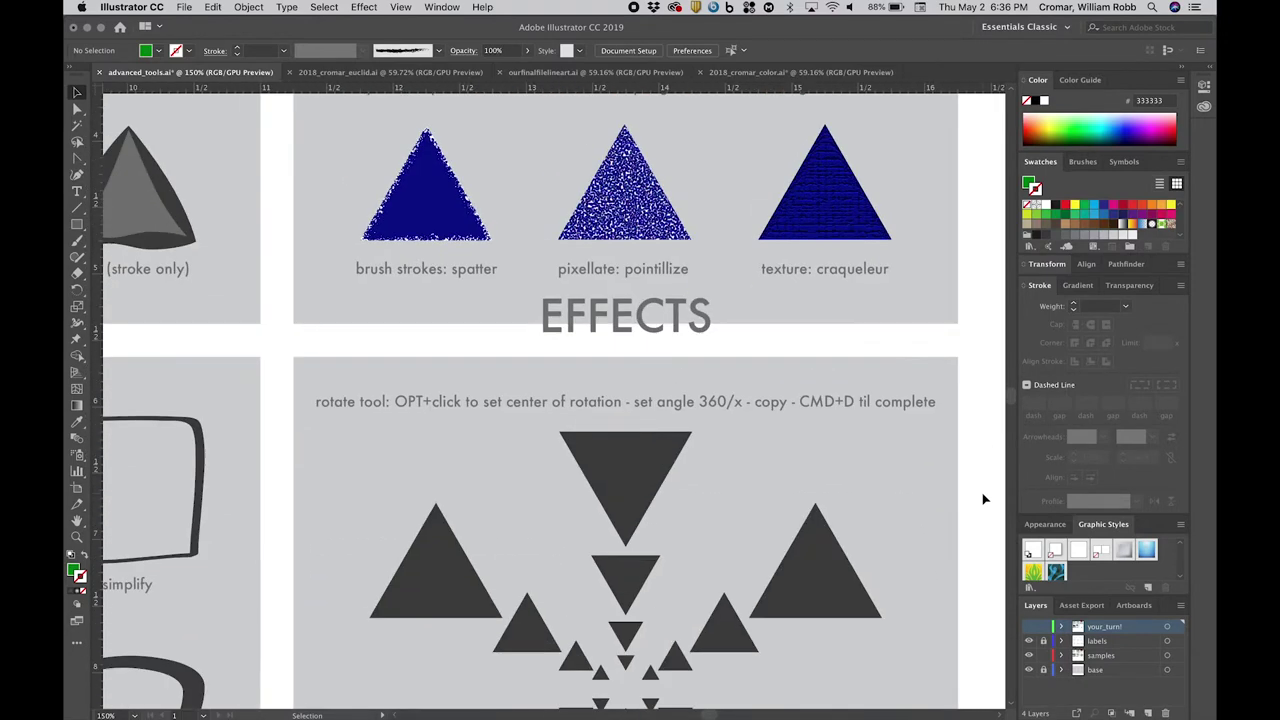
scroll(983, 499, "down", 3)
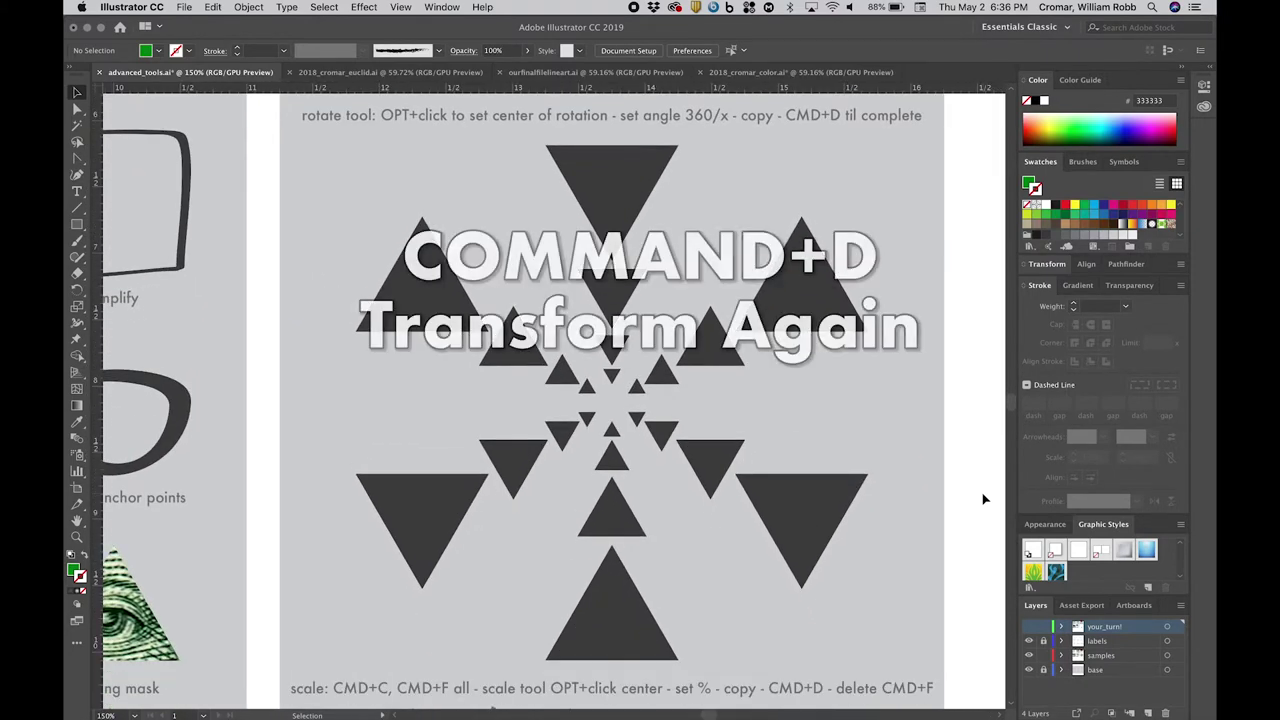
scroll(983, 499, "right", 1)
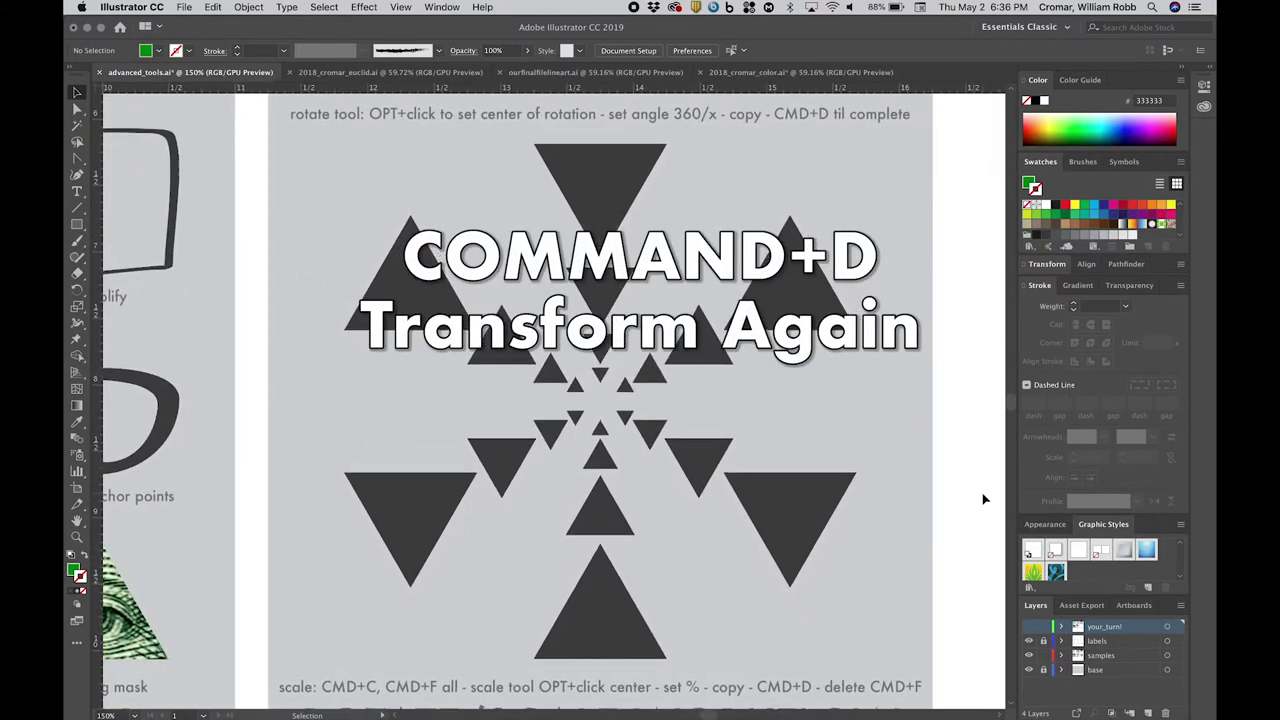
scroll(983, 499, "up", 1)
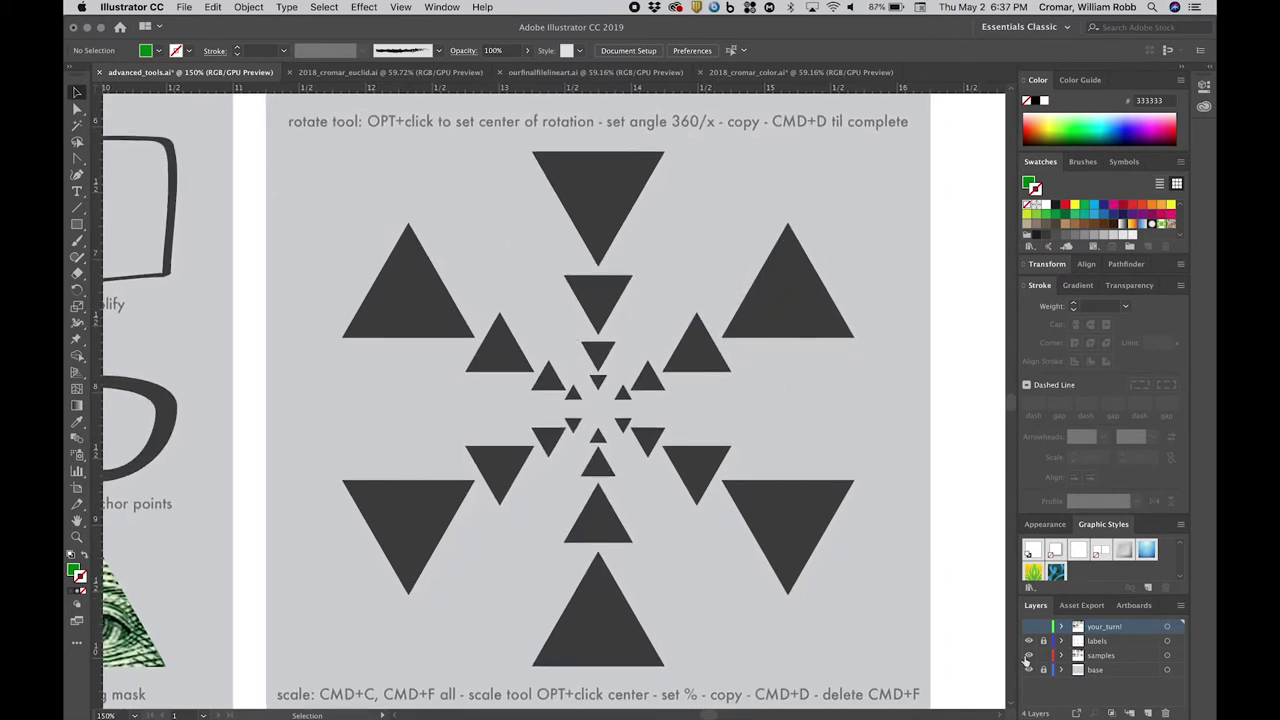
left_click(1028, 655)
left_click(1028, 626)
left_click(645, 658)
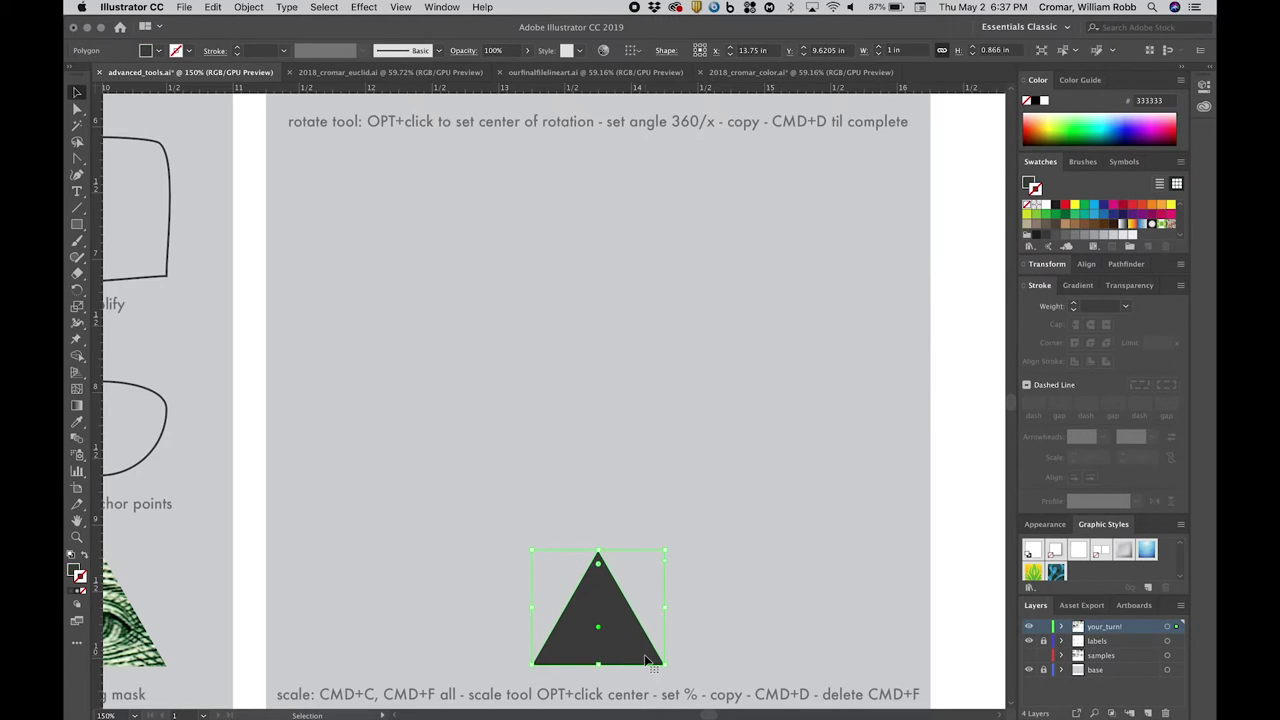
- Deselect the triangle and show the guides across the artboard
left_click(742, 630)
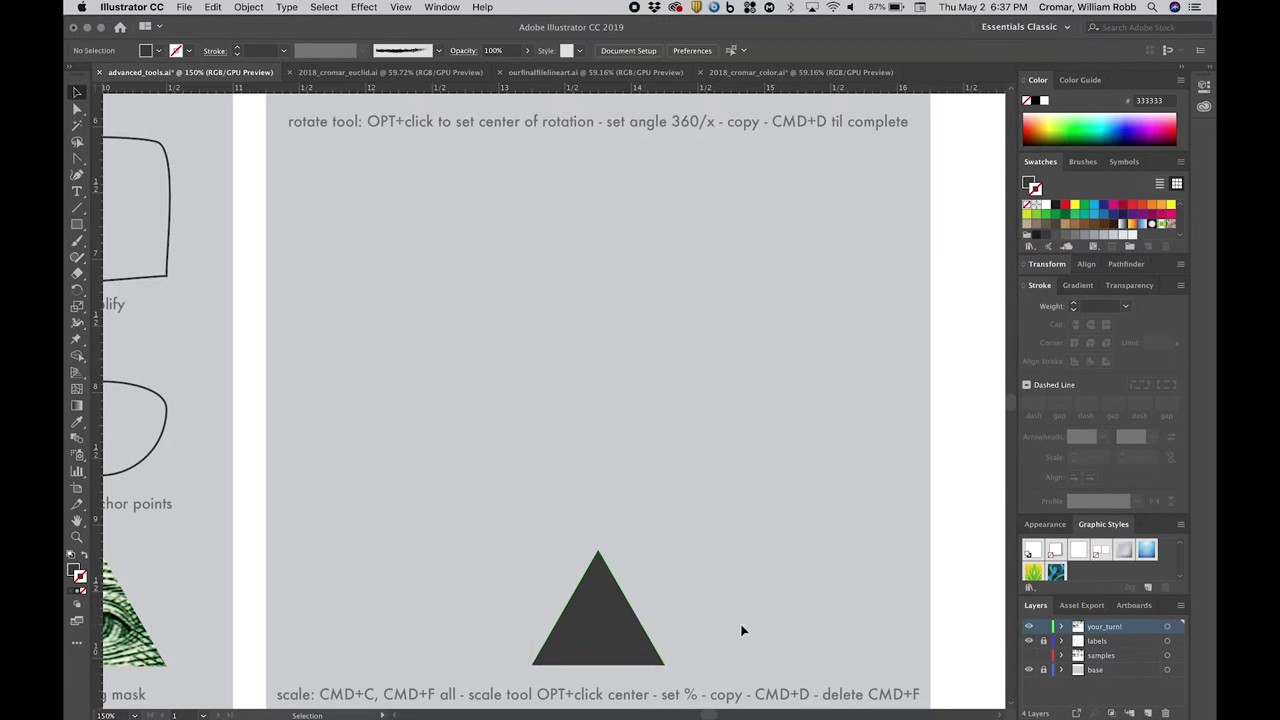
left_click(400, 7)
mouse_move(460, 471)
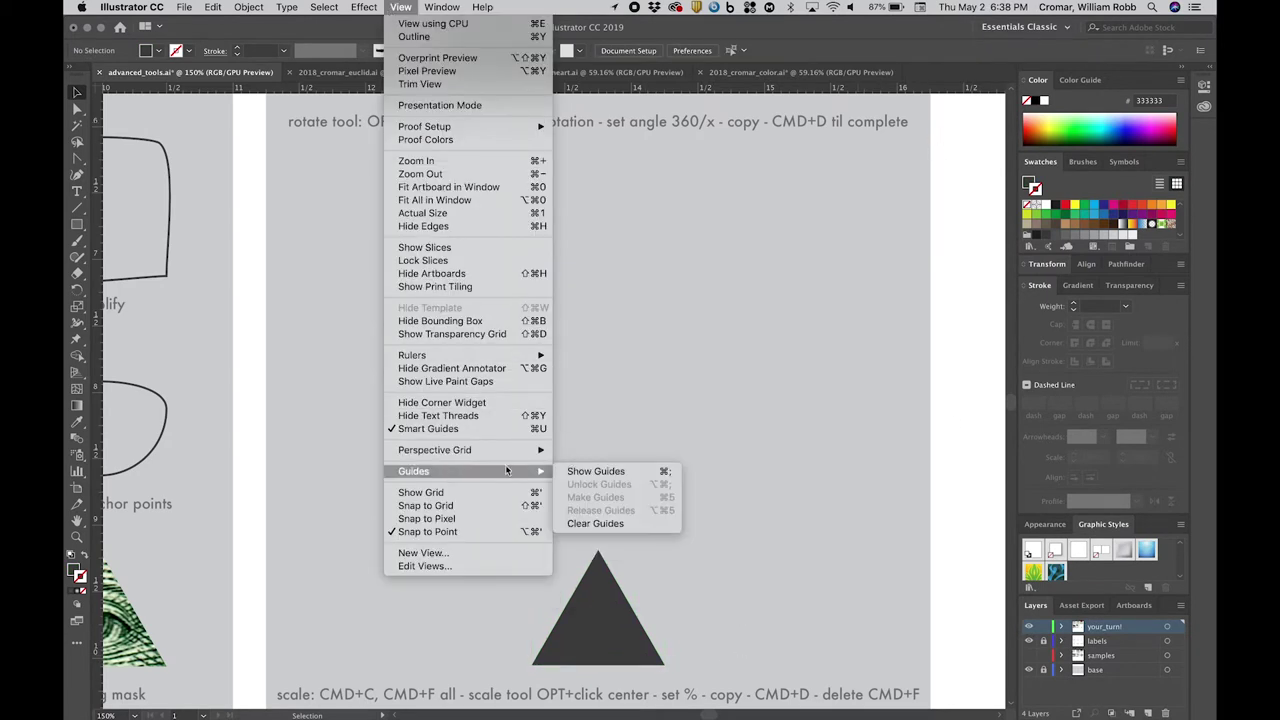
left_click(571, 471)
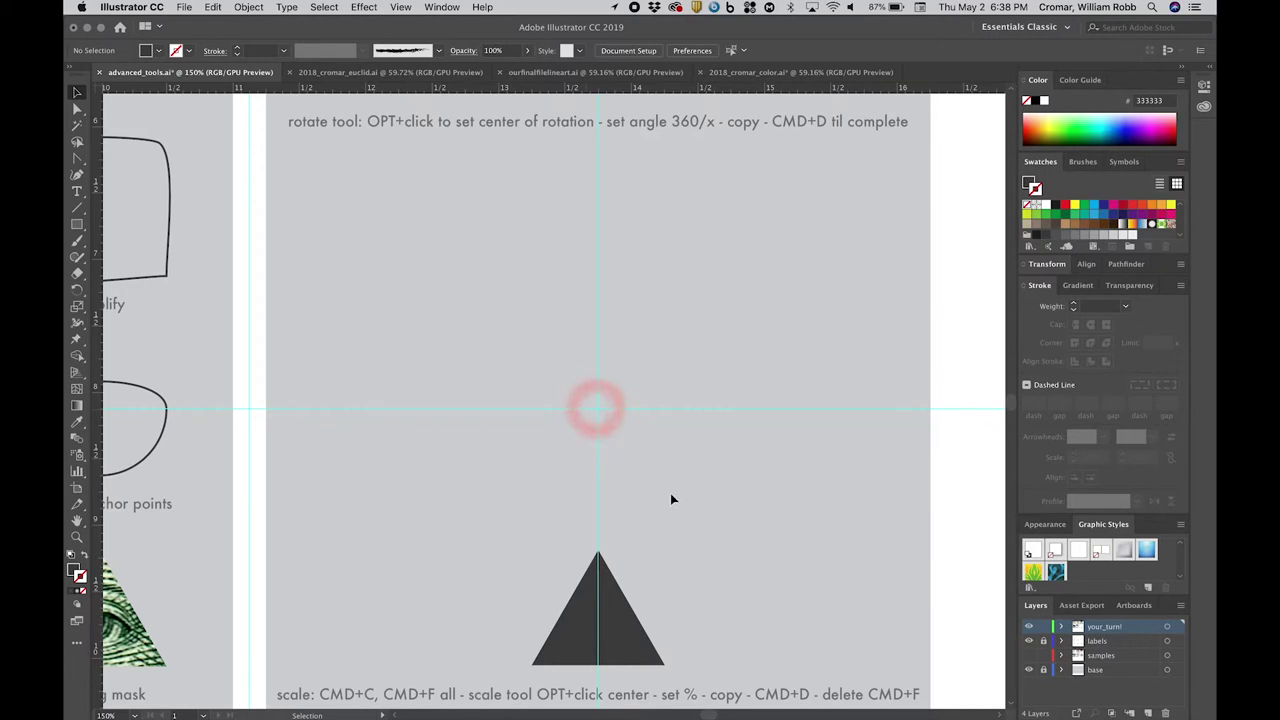
- Turn on Snap to Grid, then reselect the triangle
left_click(400, 7)
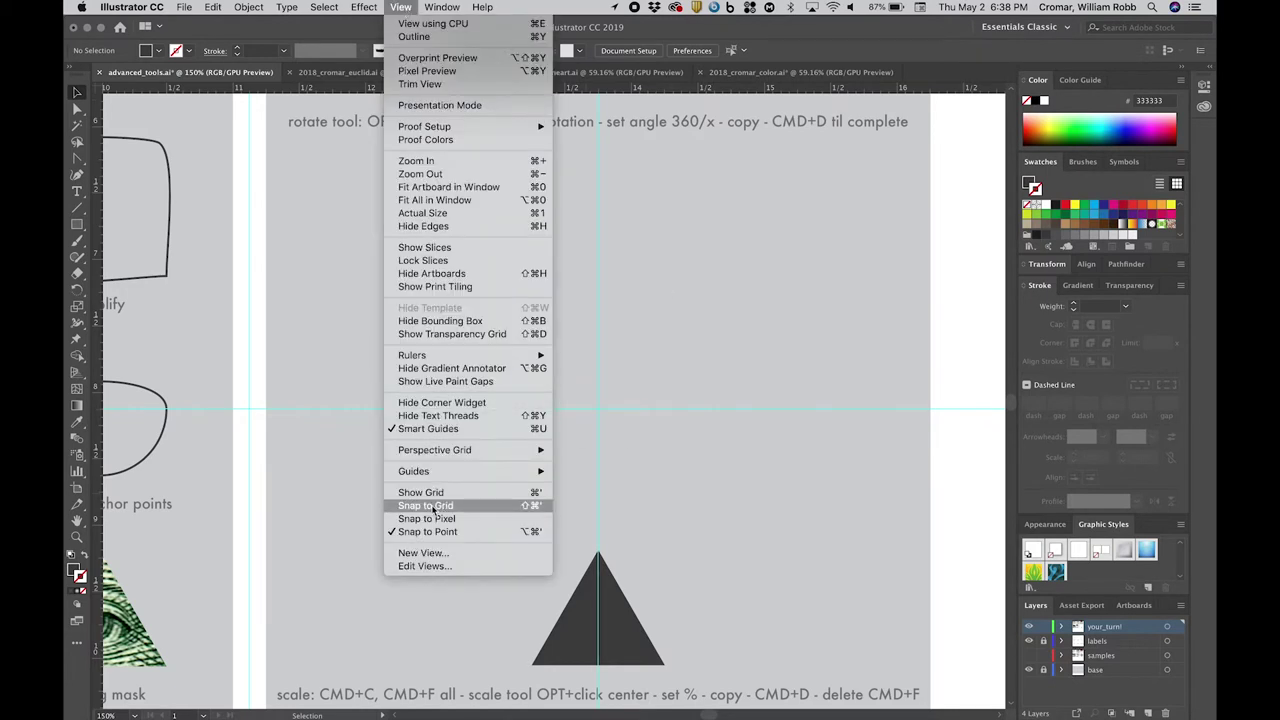
left_click(433, 507)
left_click(400, 7)
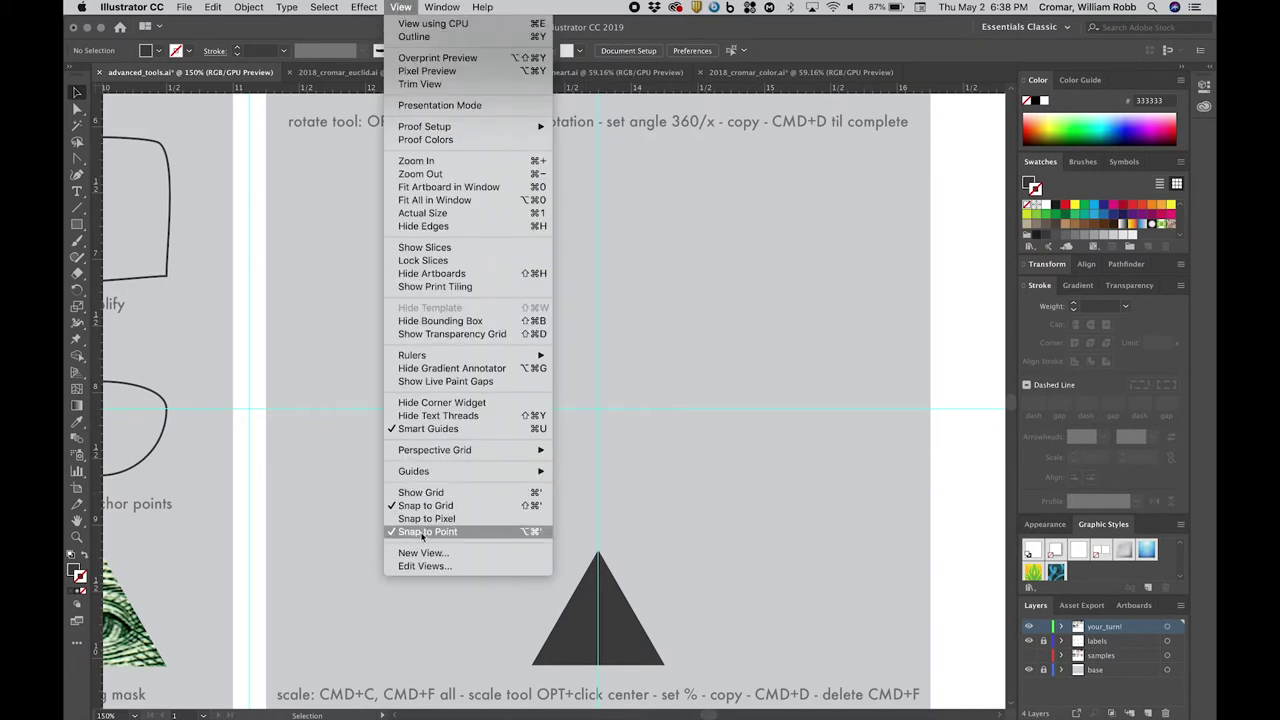
left_click(758, 535)
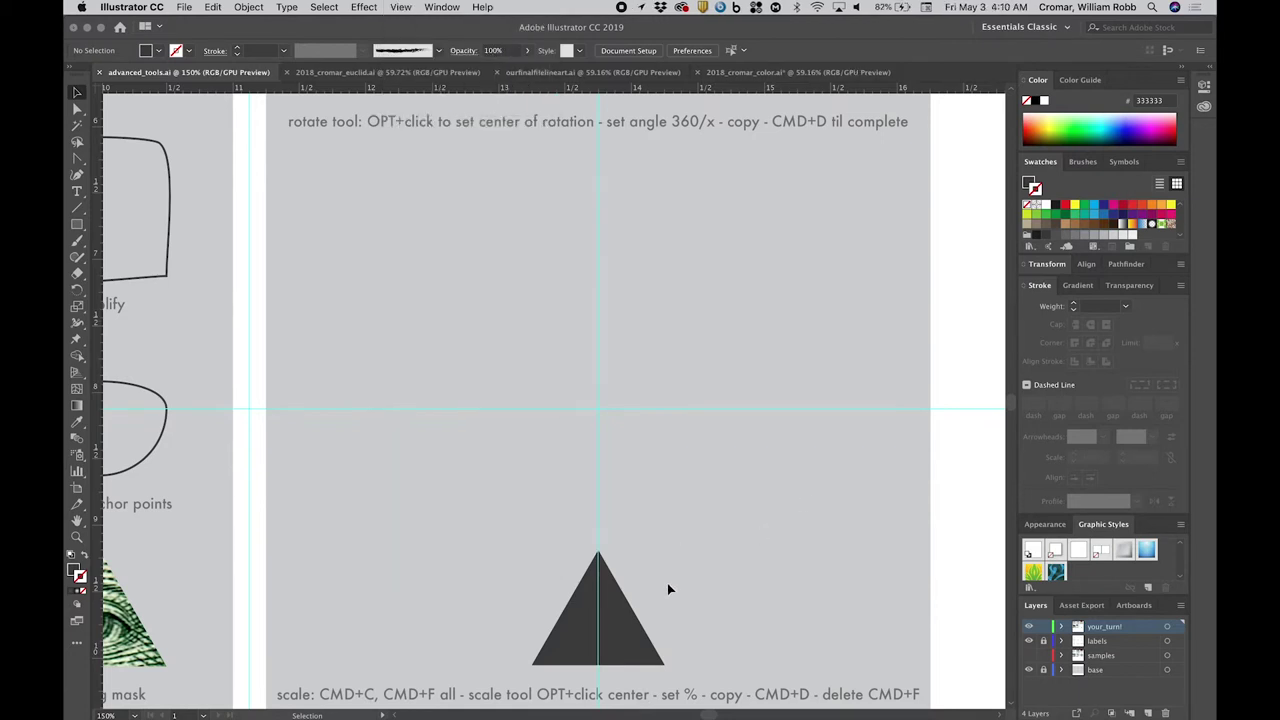
left_click(623, 630)
- Rotate the triangle around the guide intersection, previewing trial angle values
left_click(79, 291)
left_click(597, 408, "alt")
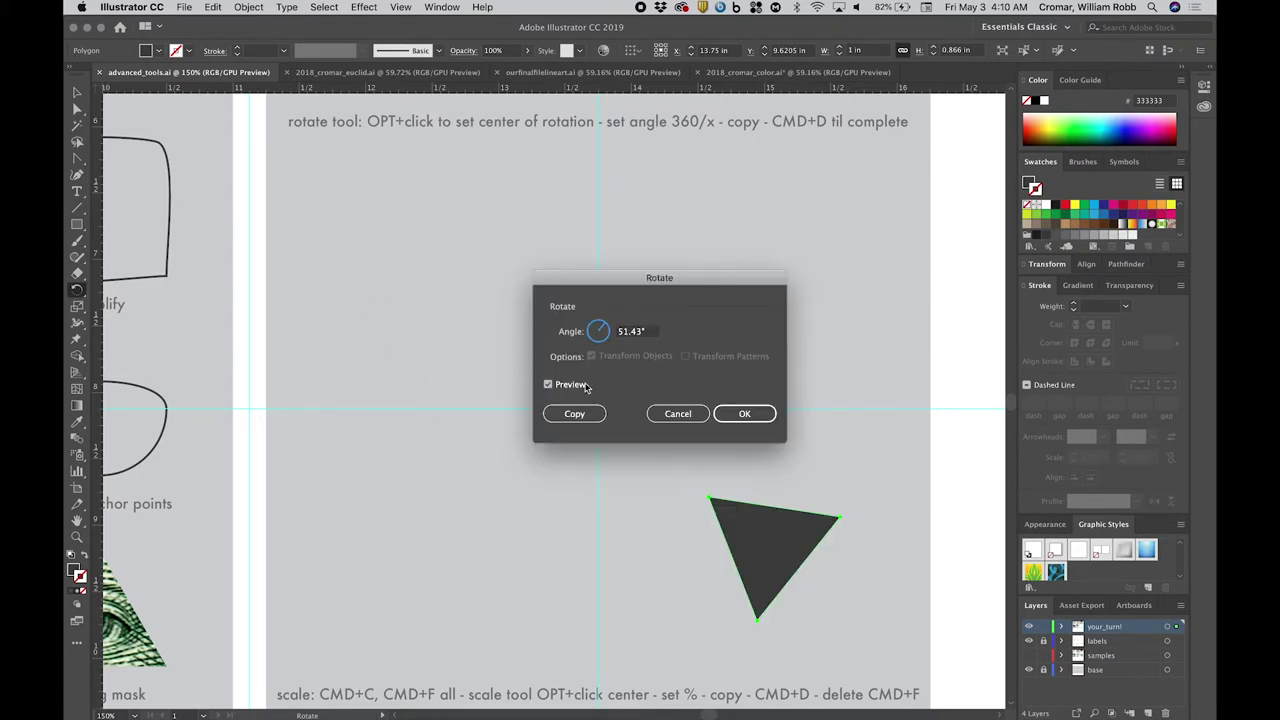
left_click(548, 385)
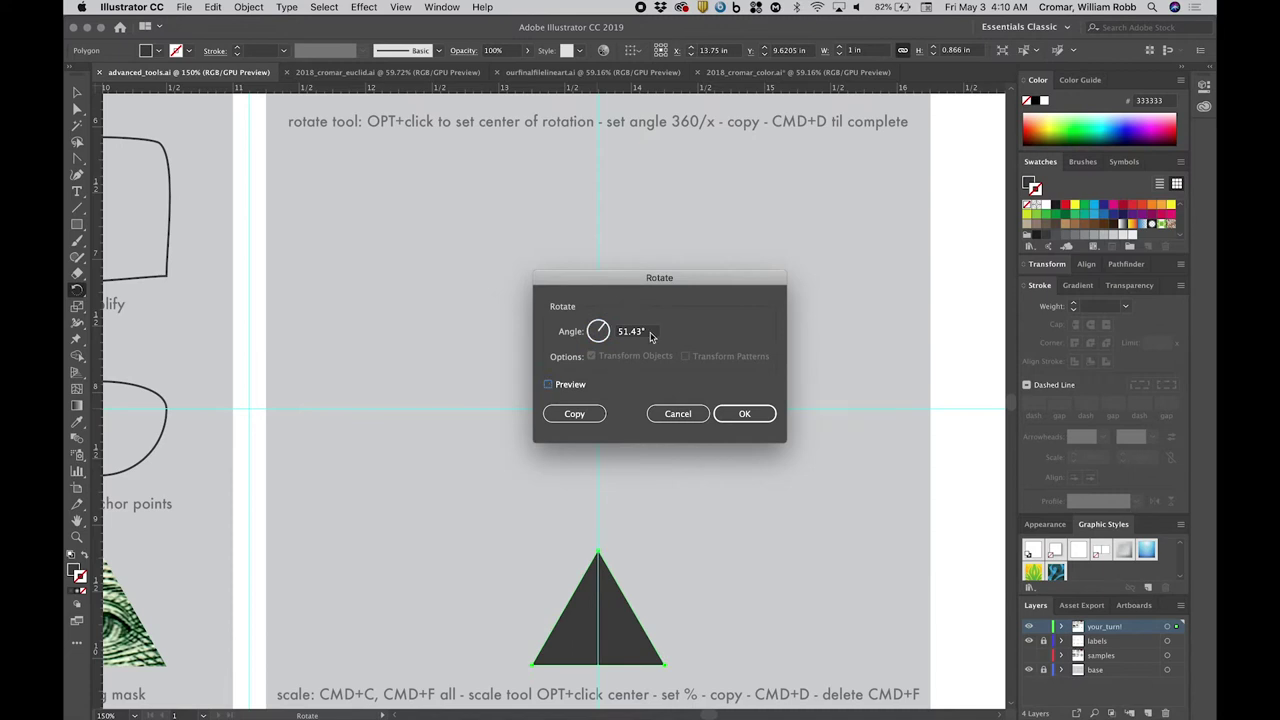
left_click_drag(646, 334, 620, 336)
type("360/6")
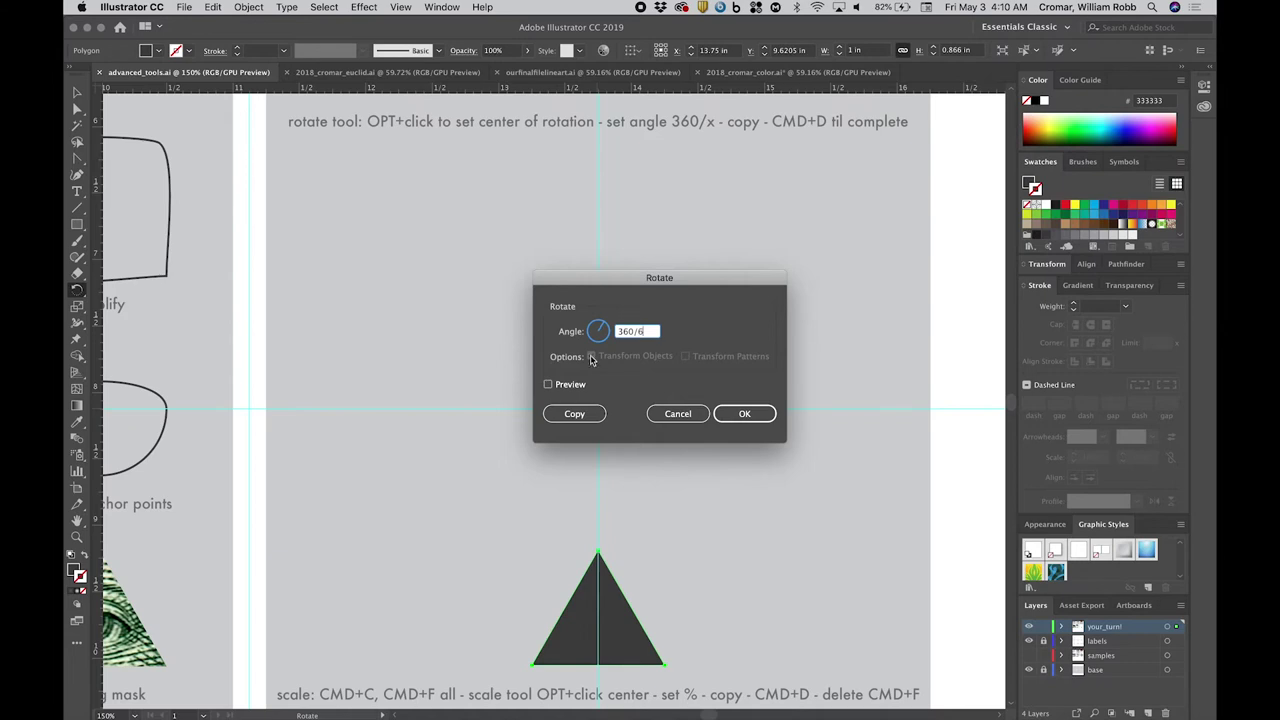
left_click(548, 385)
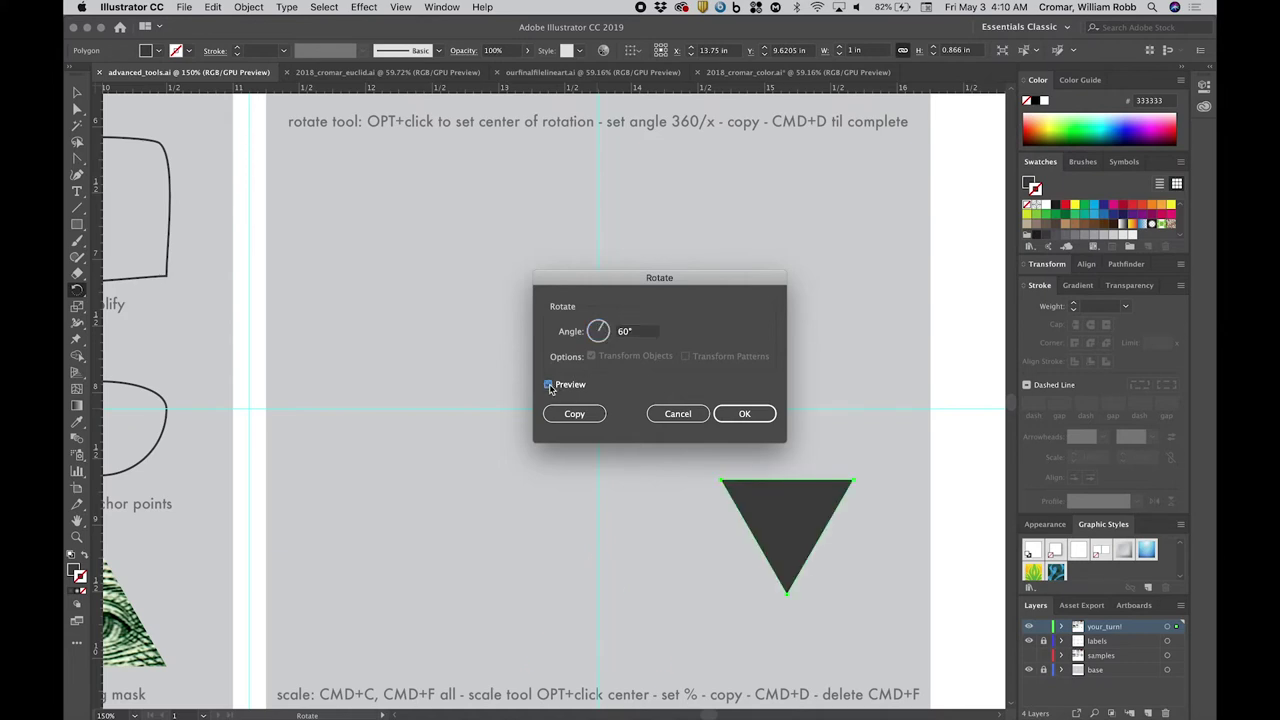
left_click(548, 385)
left_click_drag(638, 336, 618, 336)
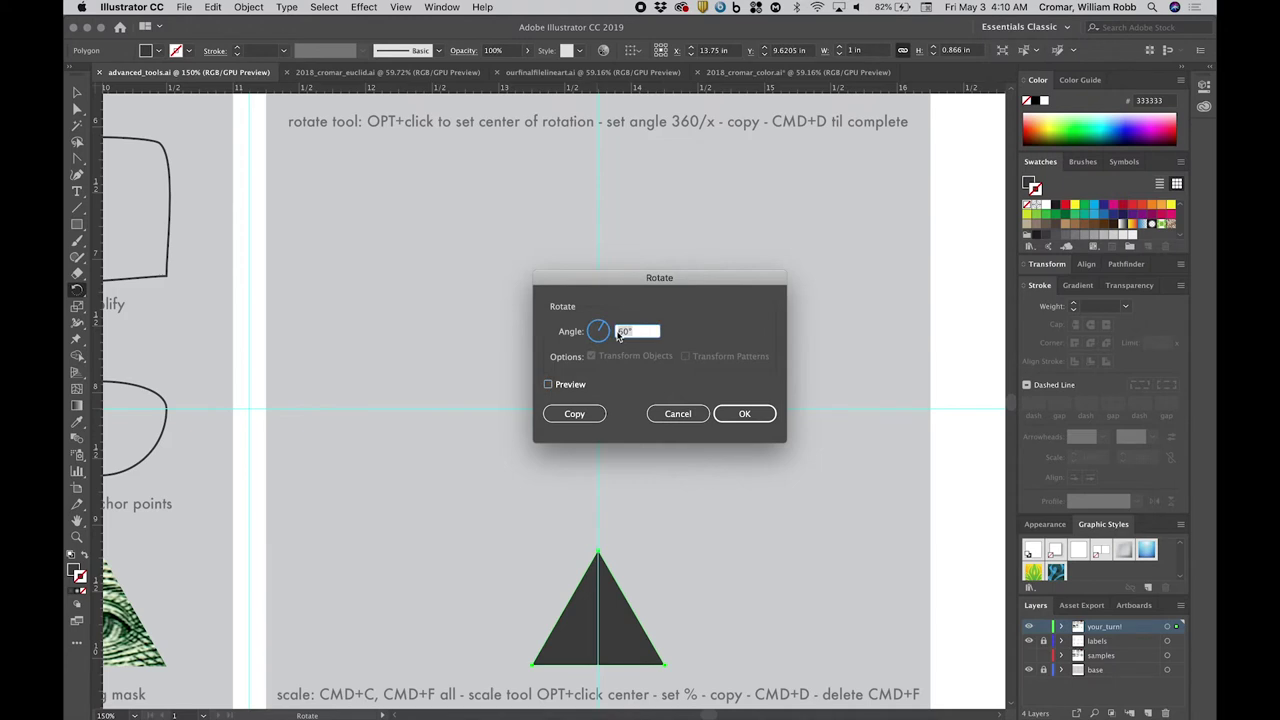
type("3")
left_click(549, 385)
left_click(549, 386)
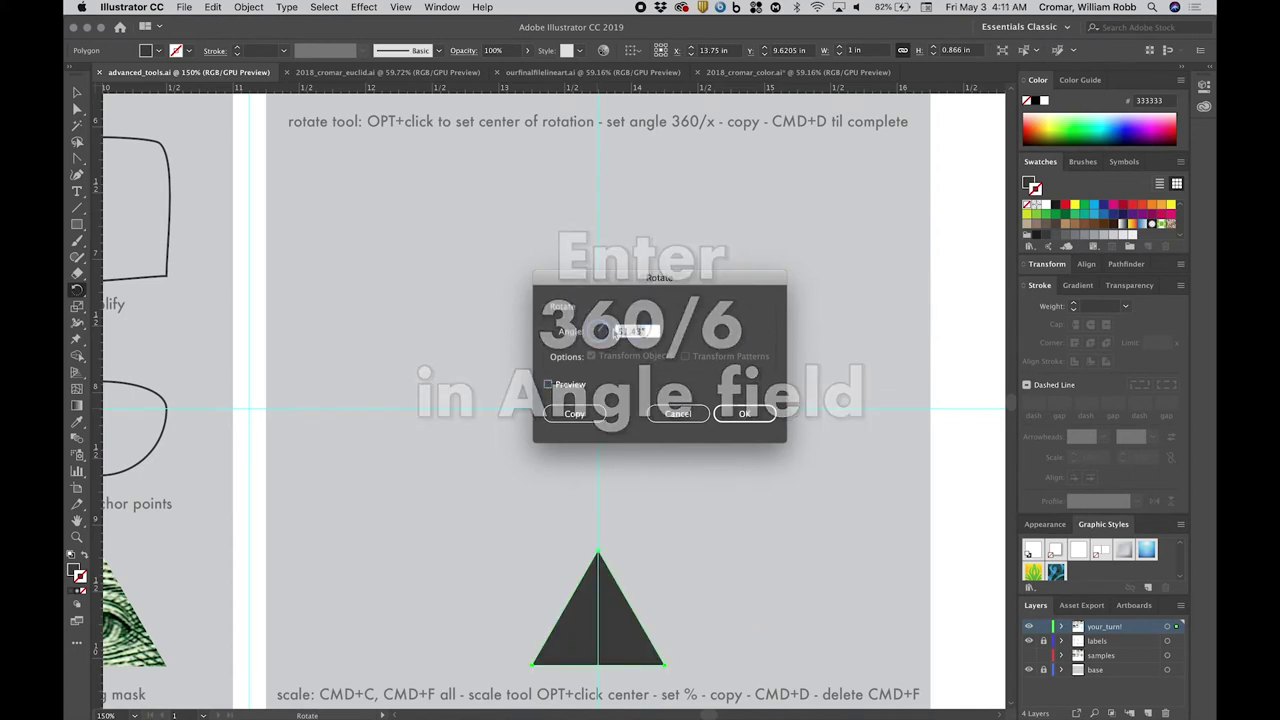
- Set the angle to 360/6 and make a 60° rotated copy of the triangle
type("36")
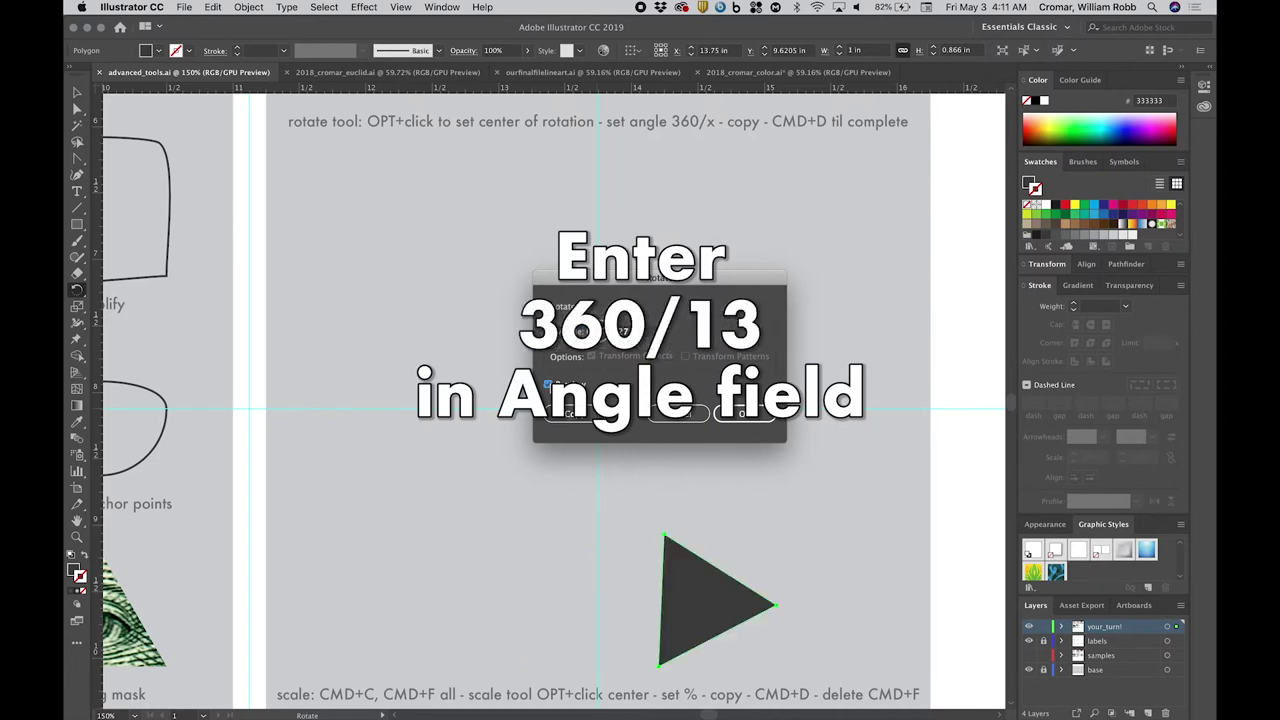
left_click(550, 386)
double_click(622, 332)
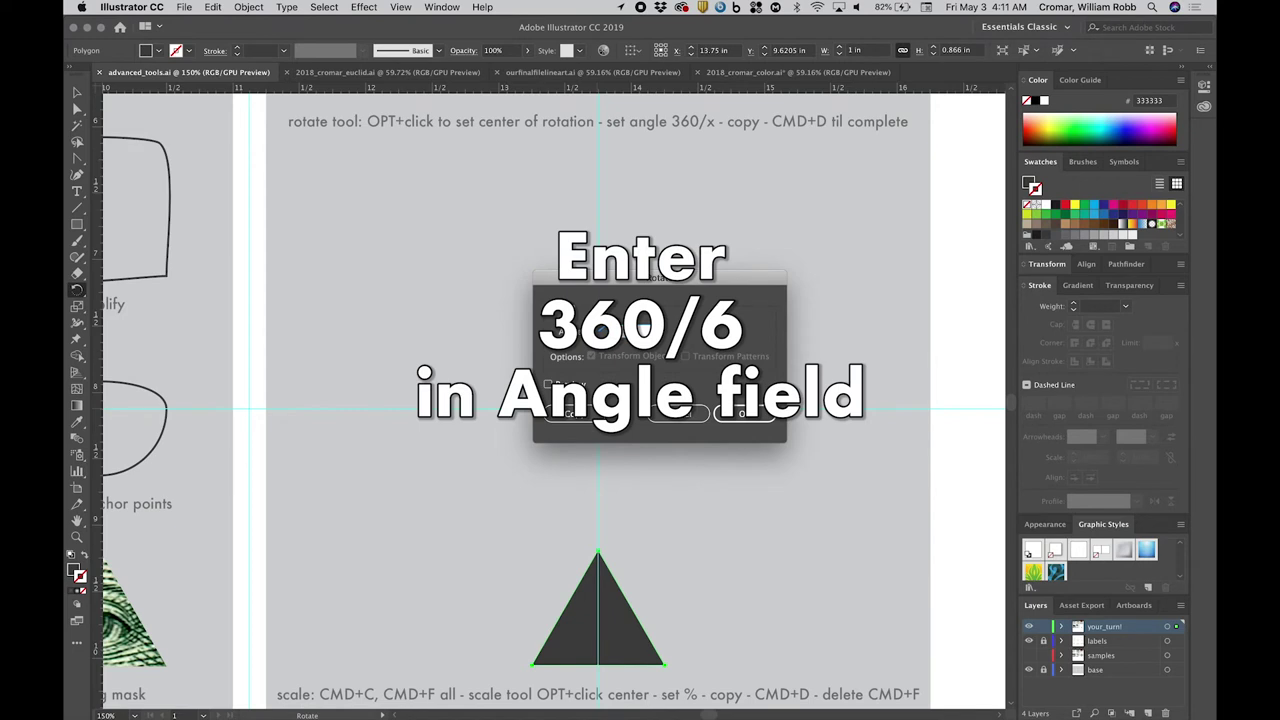
type("360/6")
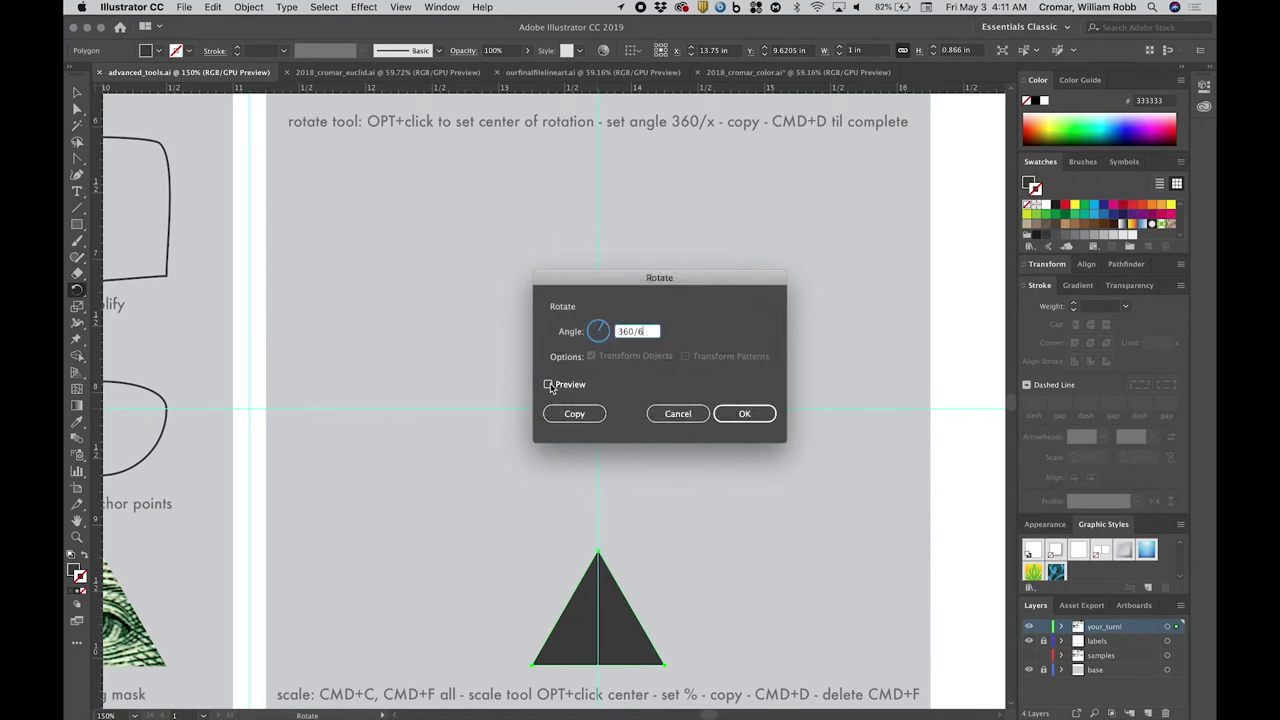
left_click(550, 385)
left_click(571, 415)
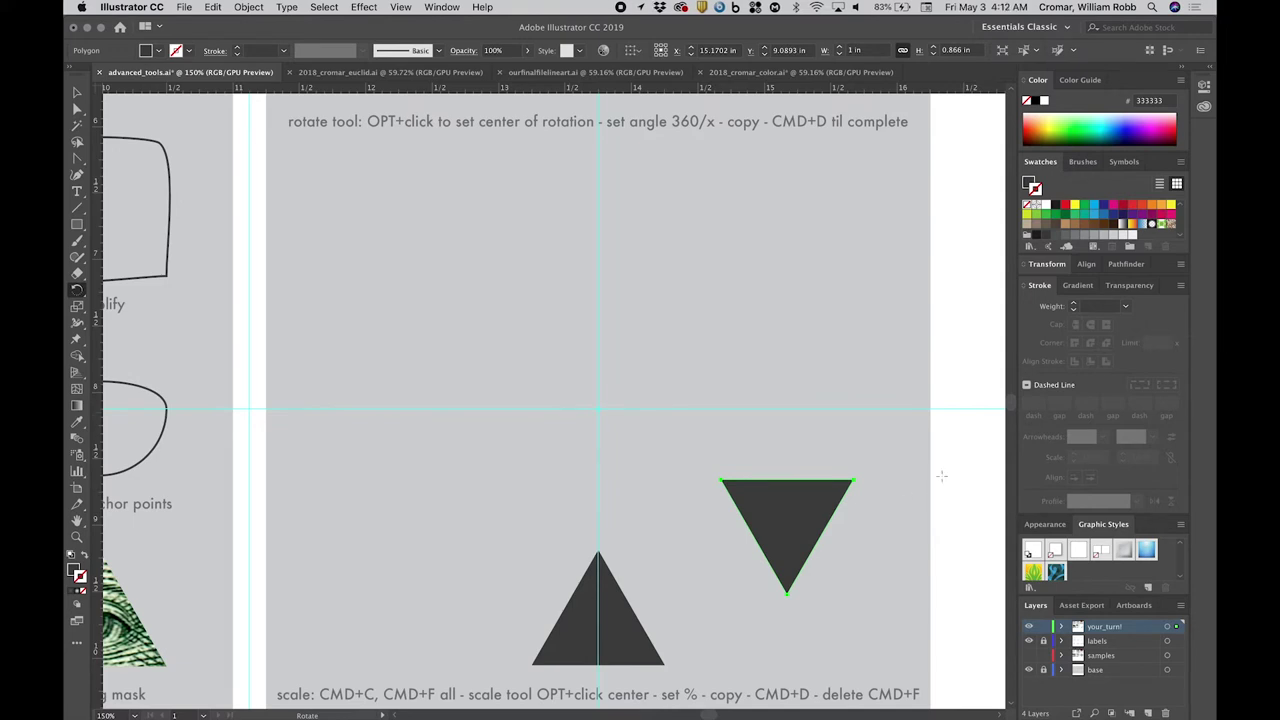
- Repeat the rotated copy three times with Cmd+D to complete the six-triangle ring, then deselect
key("v")
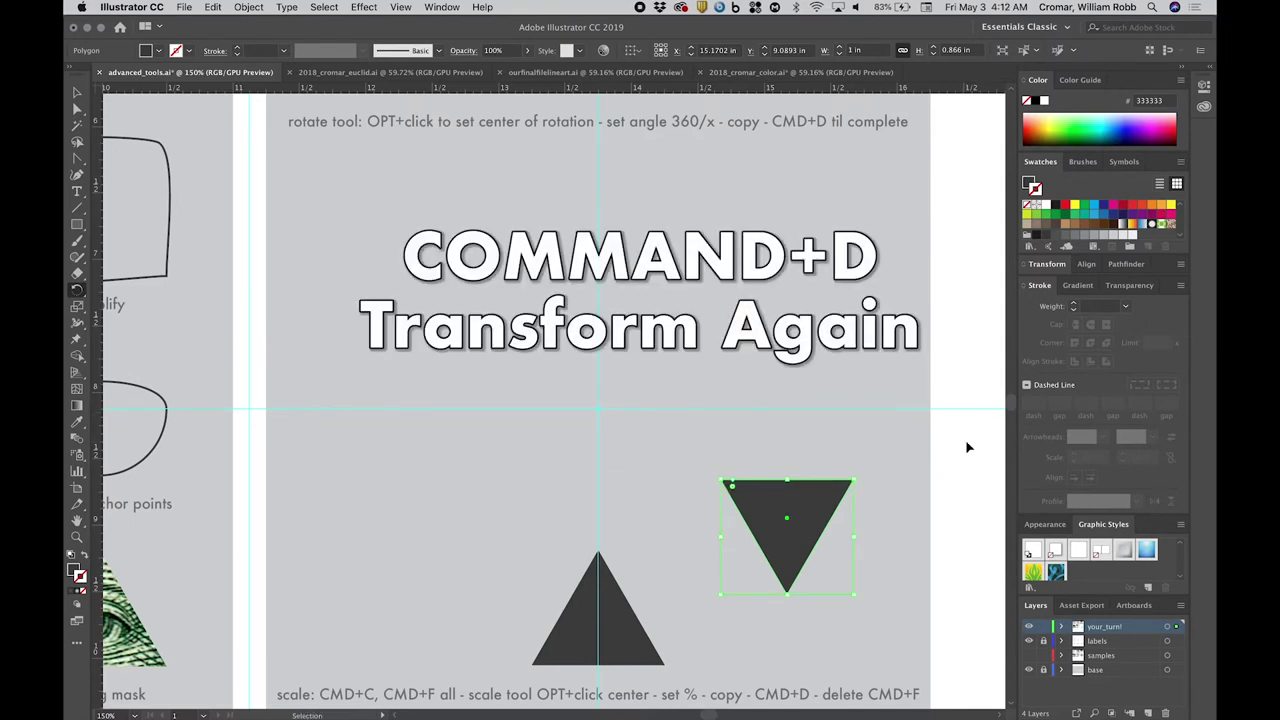
key("super+d")
key("super+d")
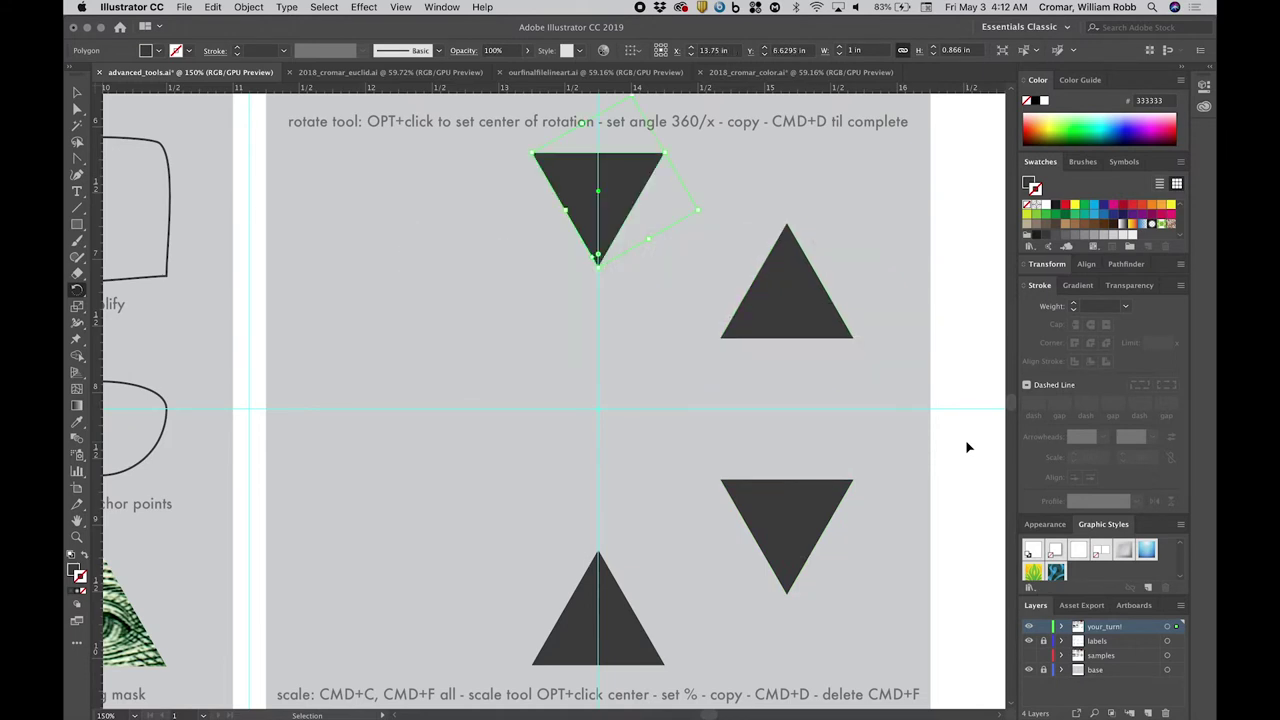
key("super+d")
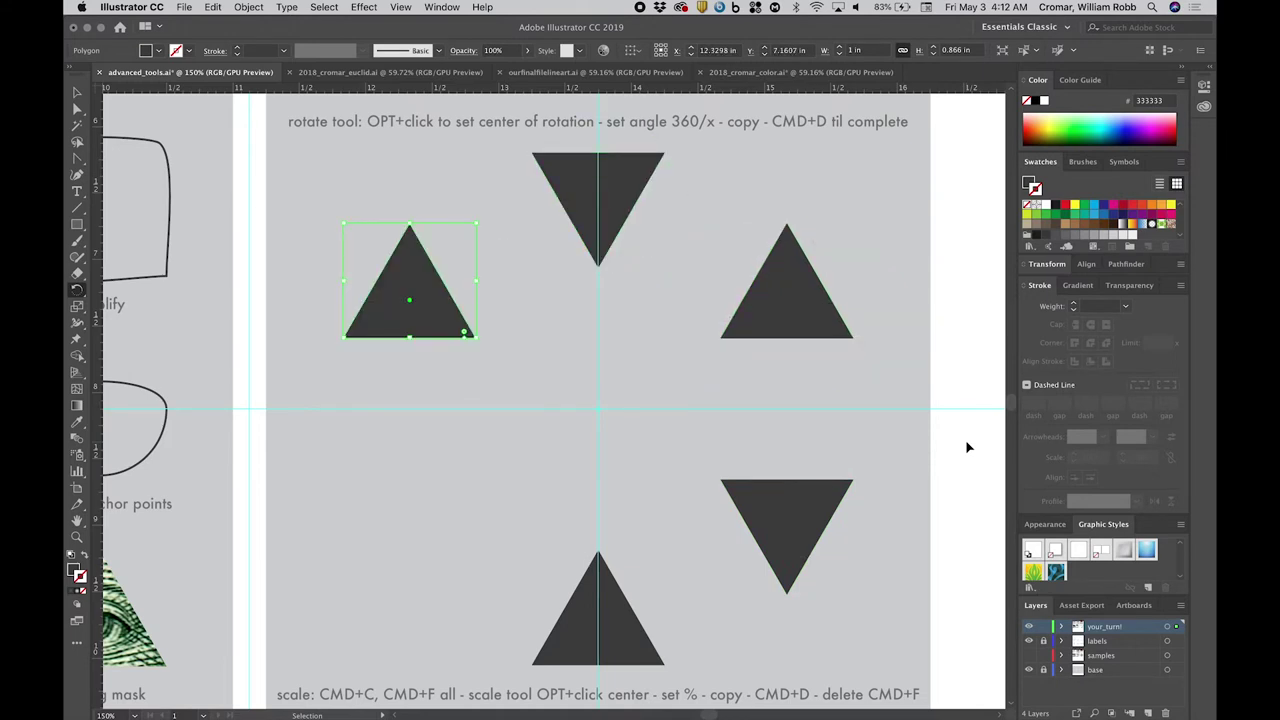
key("super+d")
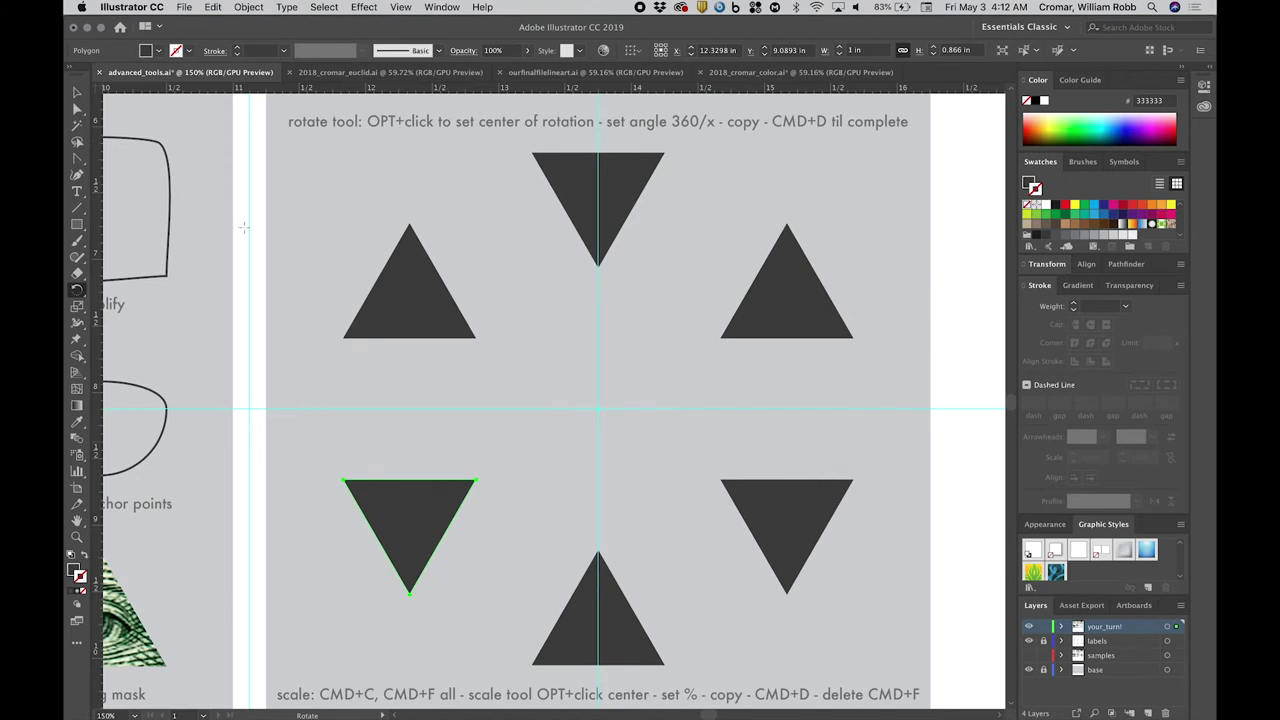
left_click(76, 95)
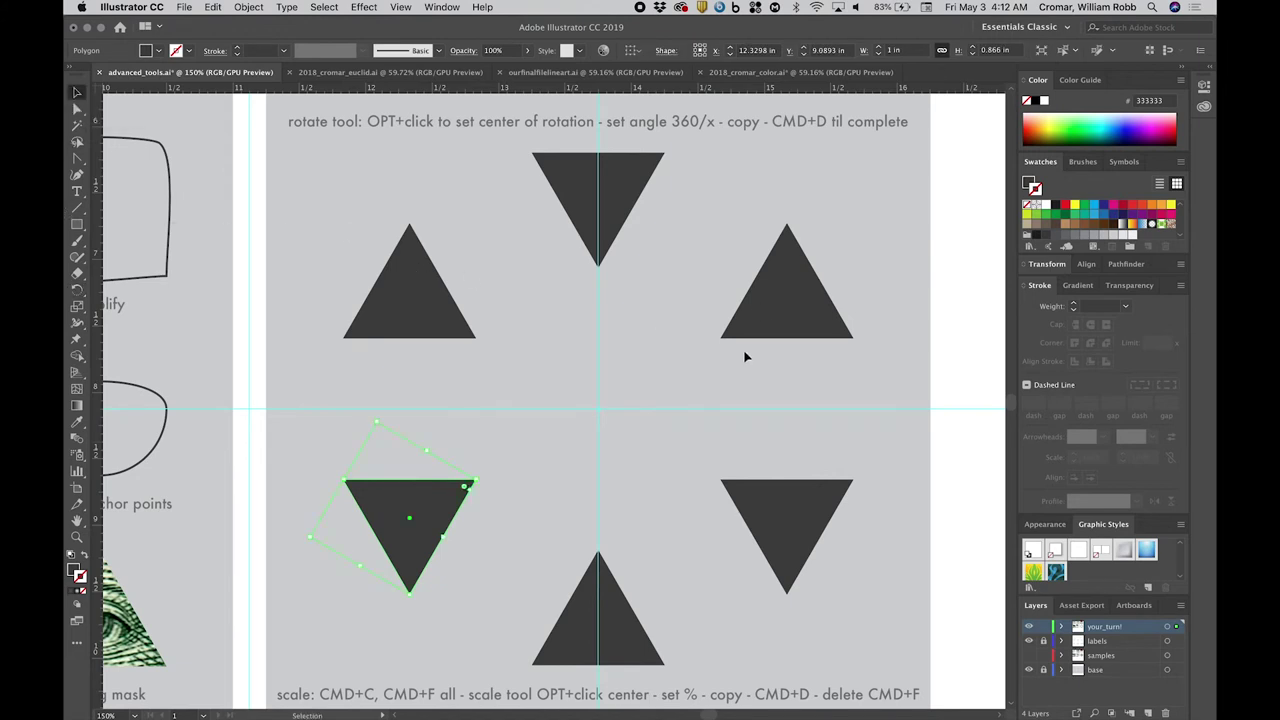
left_click(940, 437)
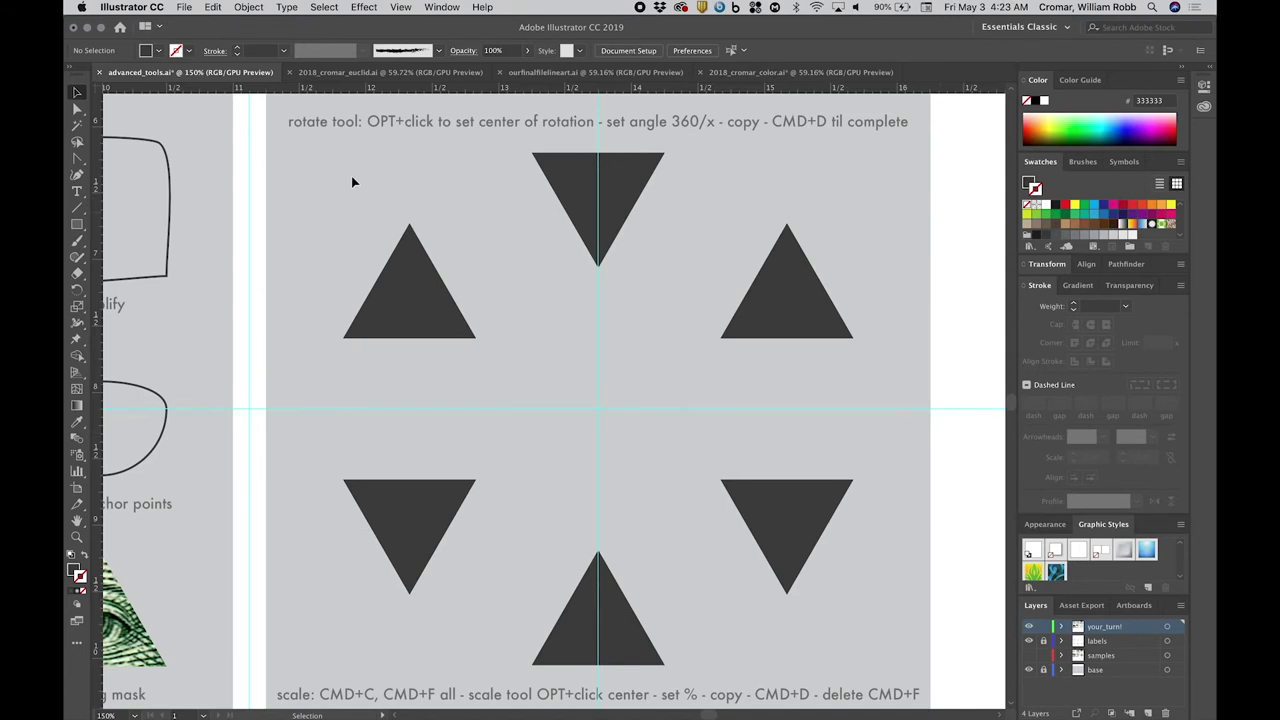
- Scale copies of all six triangles to 50% about the guide intersection, repeating with Cmd+D
left_click_drag(590, 379, 818, 610)
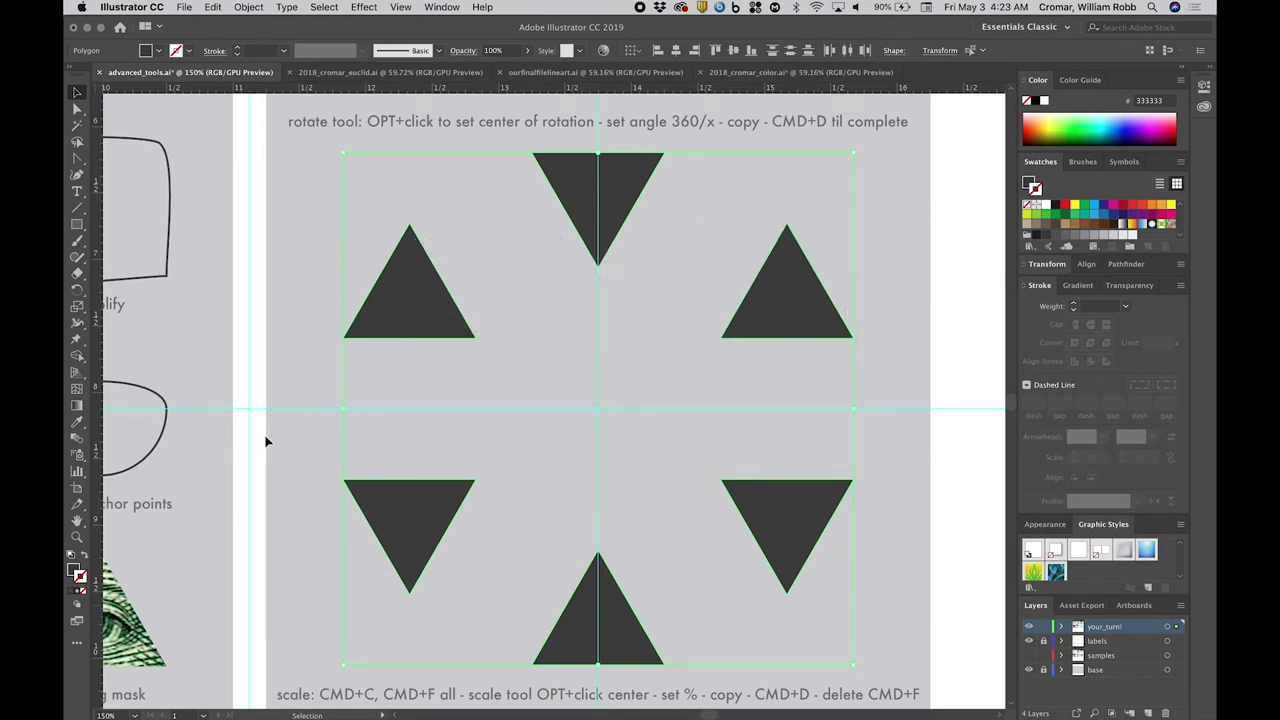
key("a")
key("v")
left_click(78, 308)
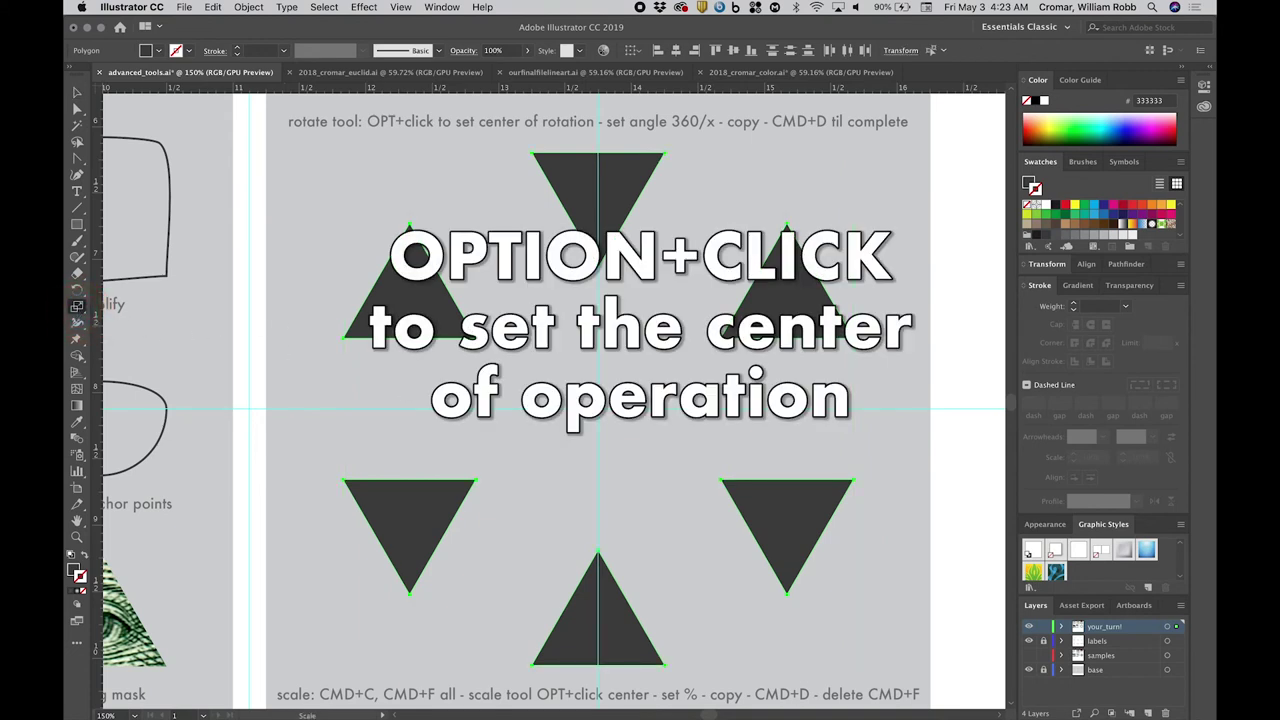
left_click(597, 407, "alt")
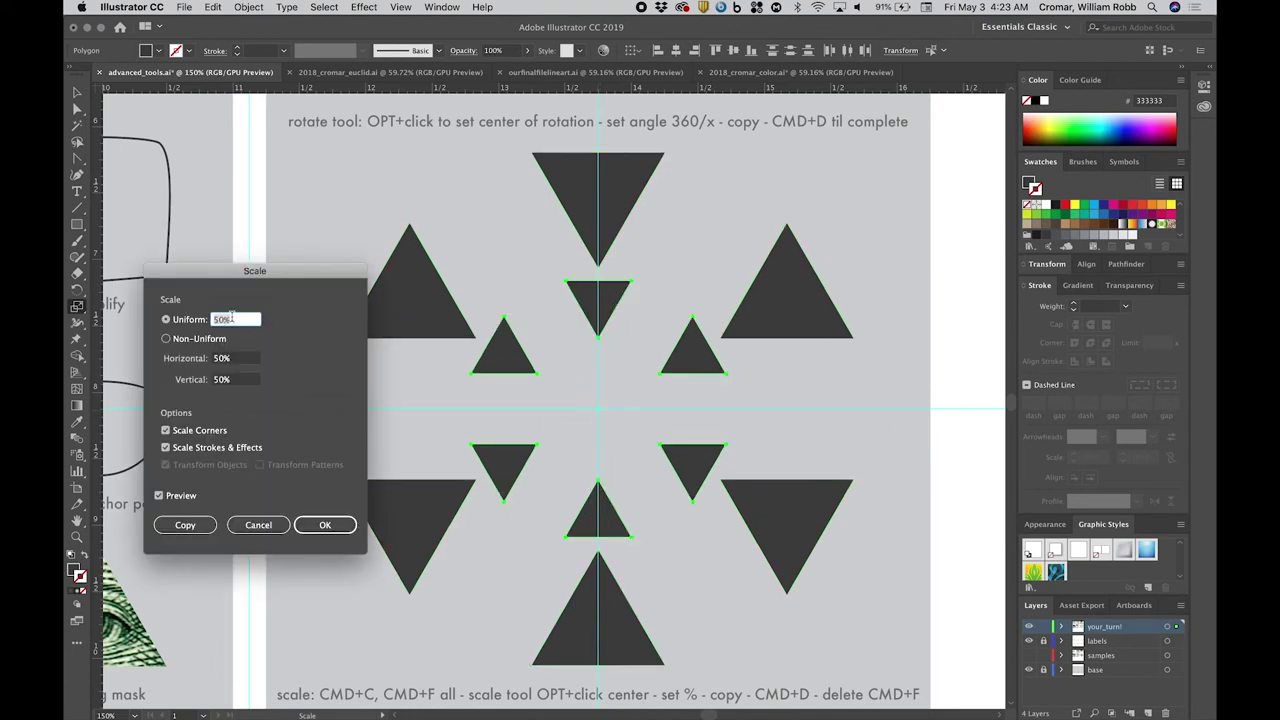
left_click(158, 495)
left_click(158, 495)
left_click(187, 526)
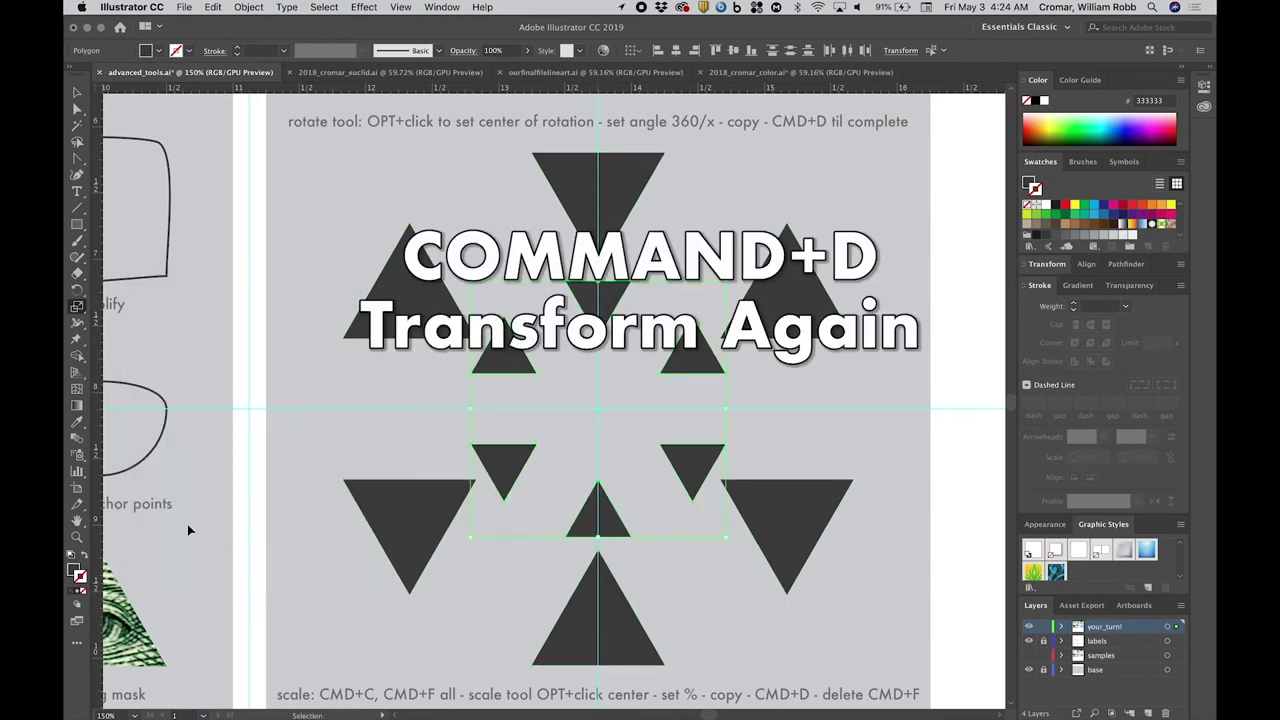
key("super+d")
key("super+d")
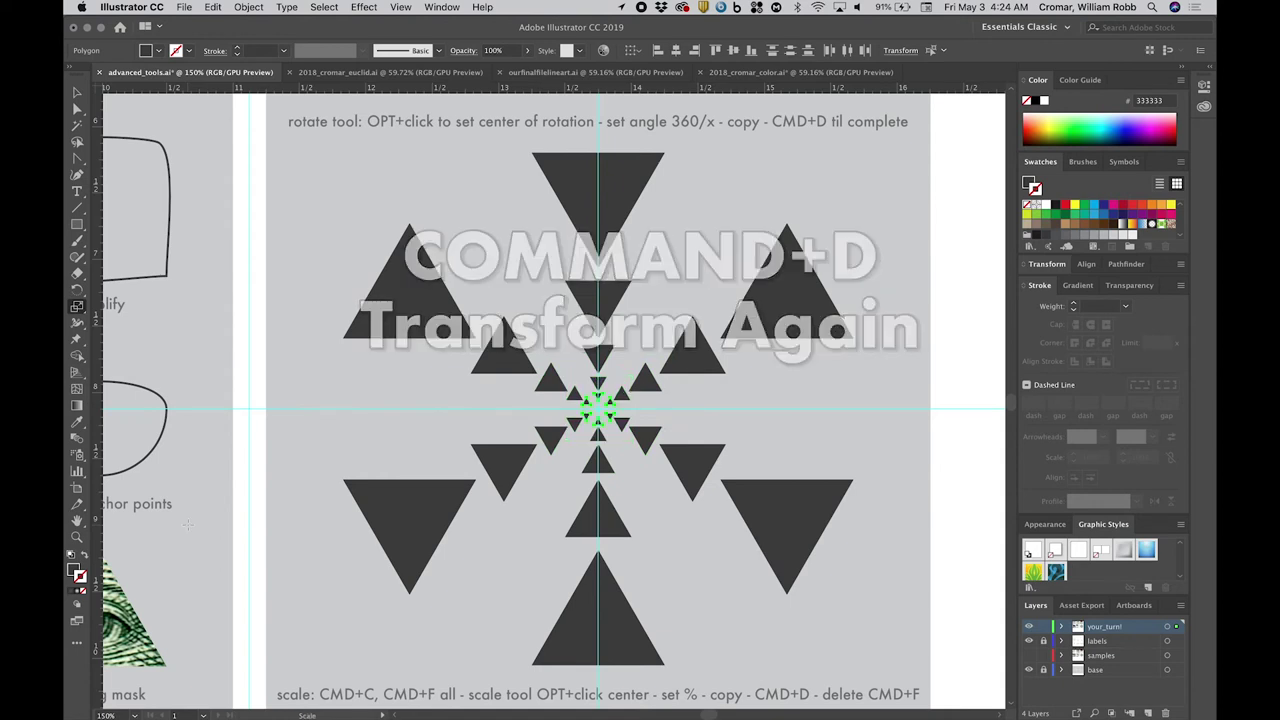
- Select the six outer triangles of the ring
left_click(78, 92)
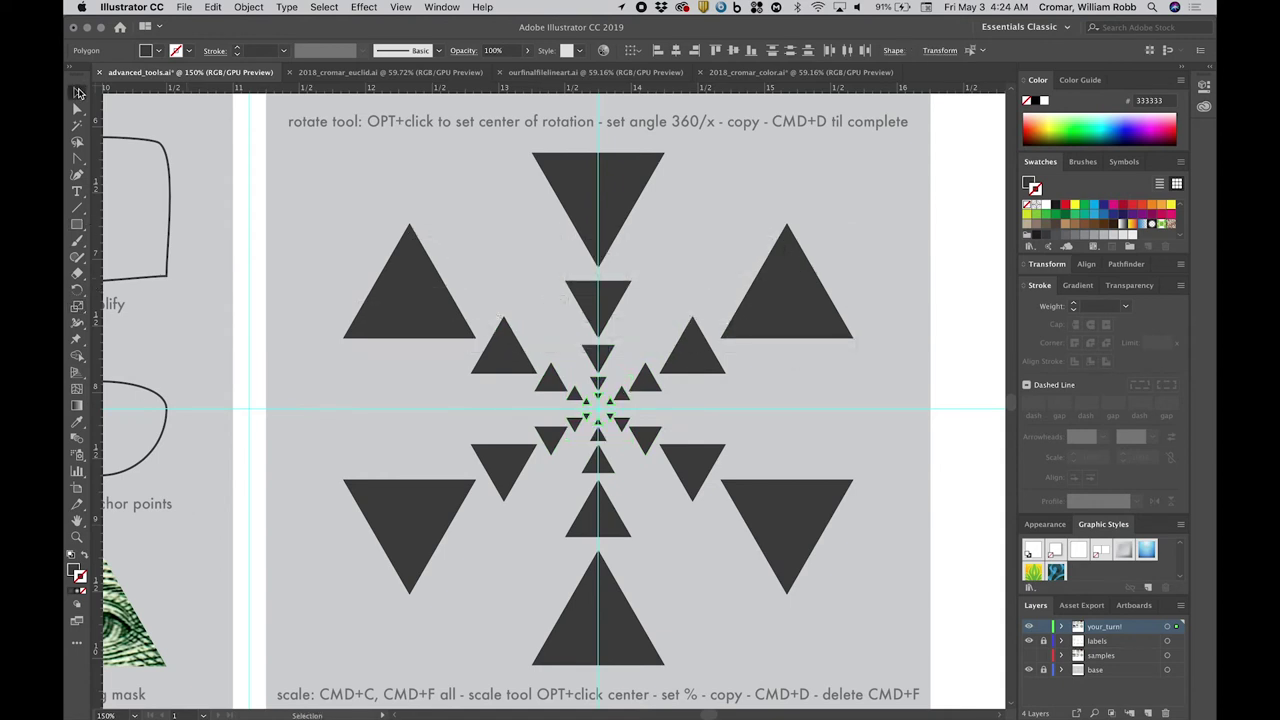
left_click(582, 204)
left_click(420, 305, "shift")
left_click(429, 491, "shift")
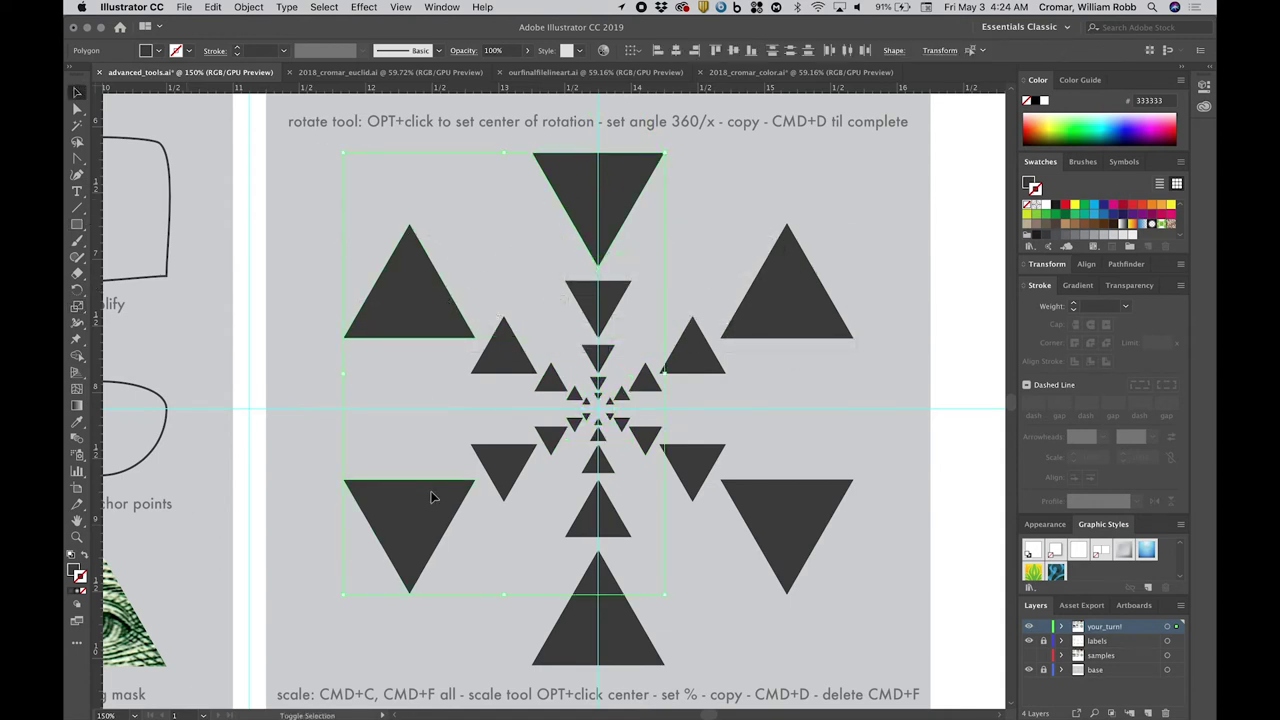
left_click(588, 617, "shift")
left_click(769, 519, "shift")
left_click(763, 334, "shift")
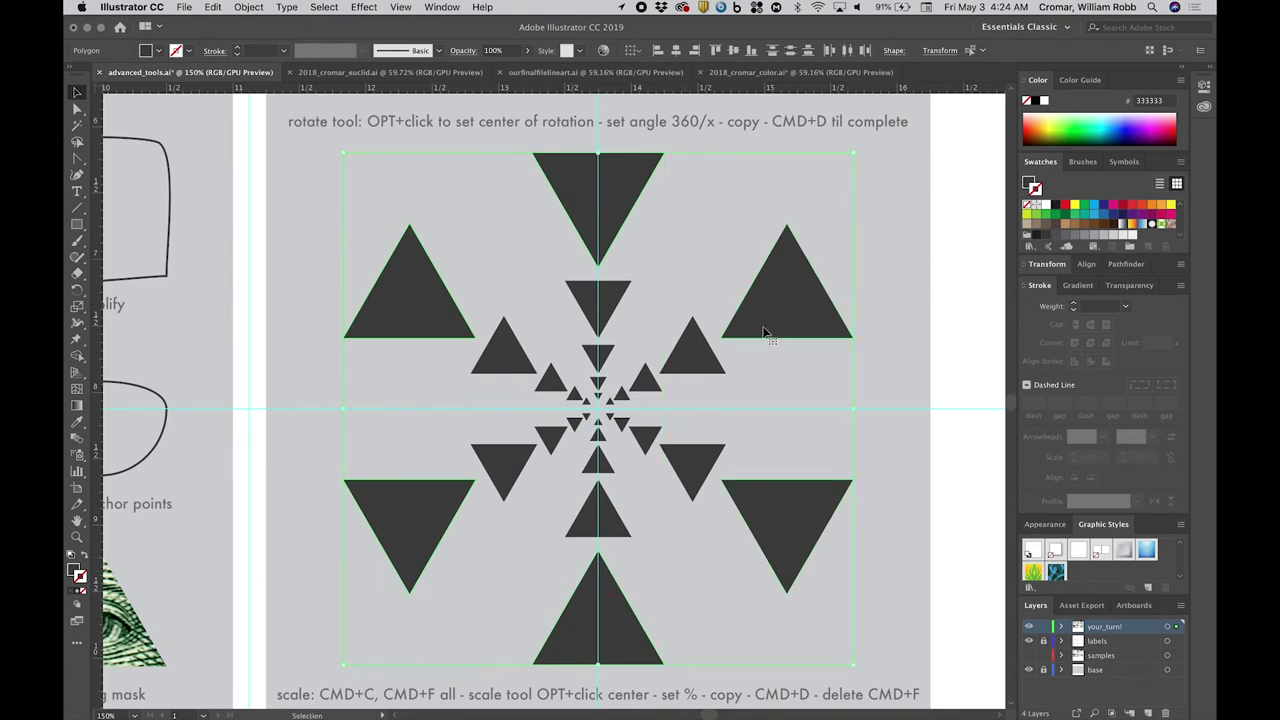
- Fill every triangle in the pattern with magenta #CC33CC
left_click_drag(333, 197, 820, 645)
double_click(75, 572)
left_click(605, 307)
left_click(752, 289)
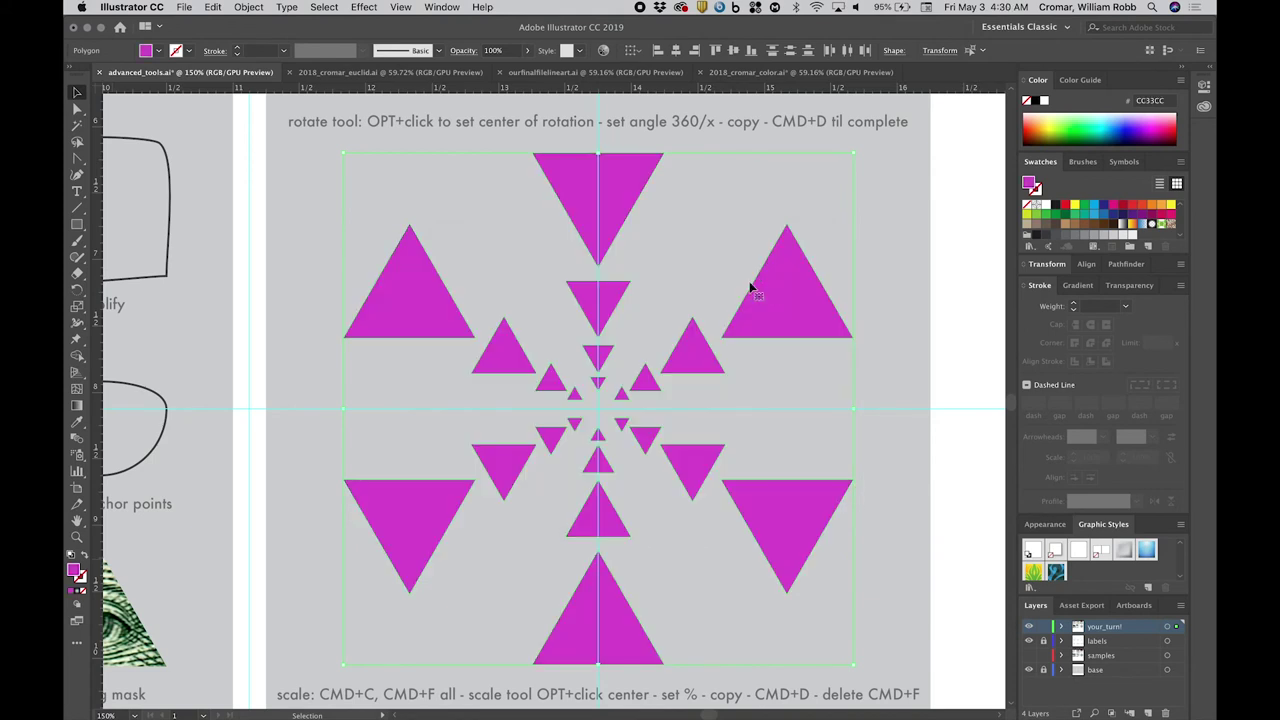
- Fill the top and bottom-left triangles with blue #3333CC
left_click(514, 357)
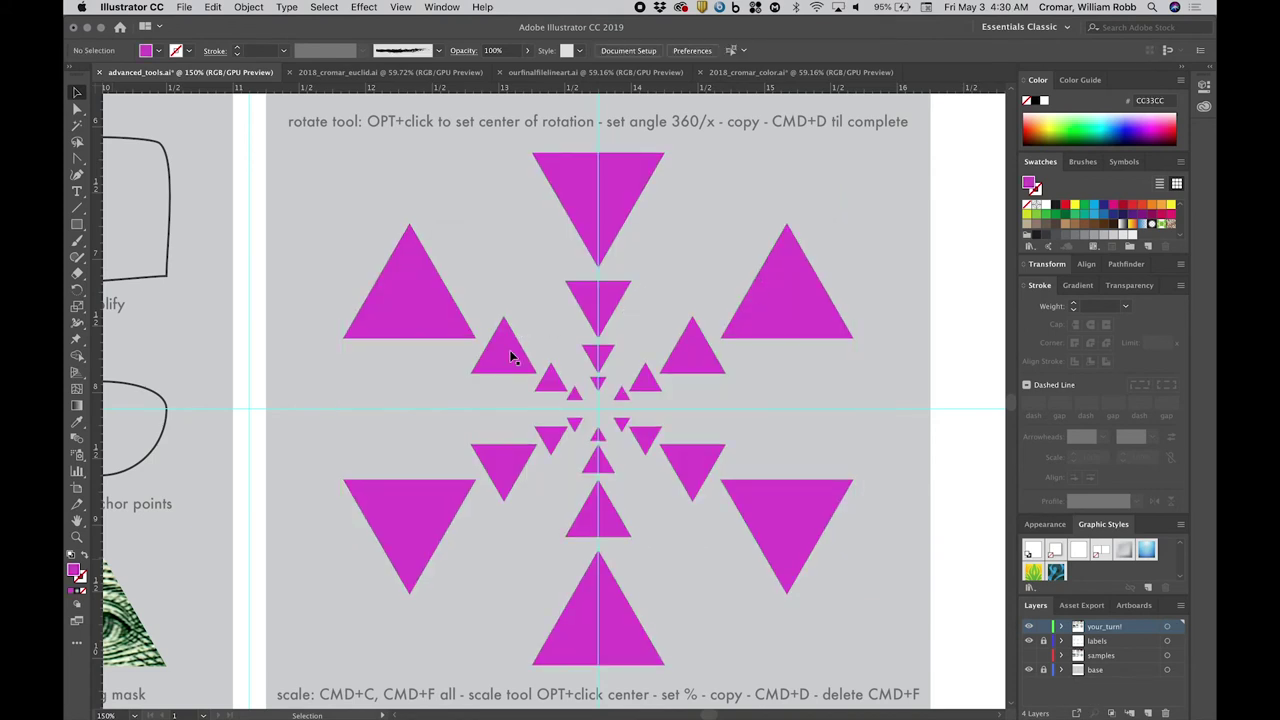
left_click(441, 510, "shift")
double_click(75, 572)
left_click(657, 347)
left_click(785, 289)
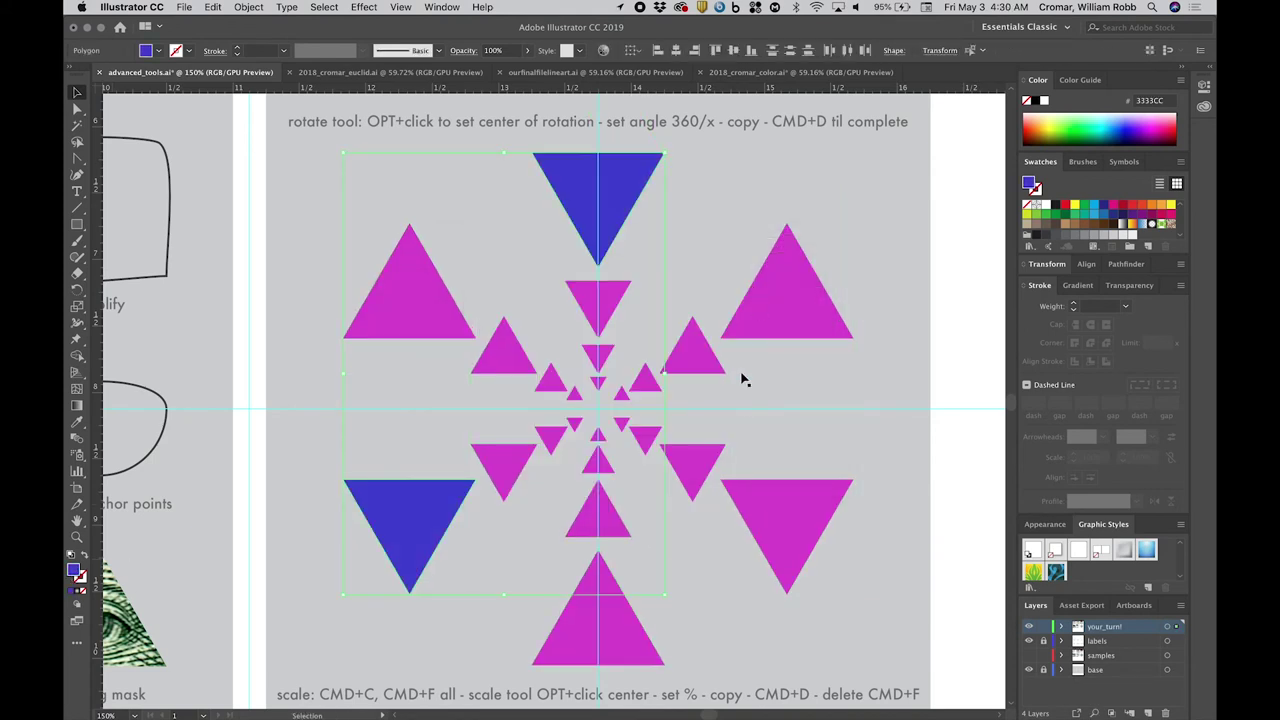
- Copy the blue onto the small bottom-centre and right-middle triangles with the Eyedropper
left_click(742, 379)
left_click(620, 526)
left_click(706, 357, "shift")
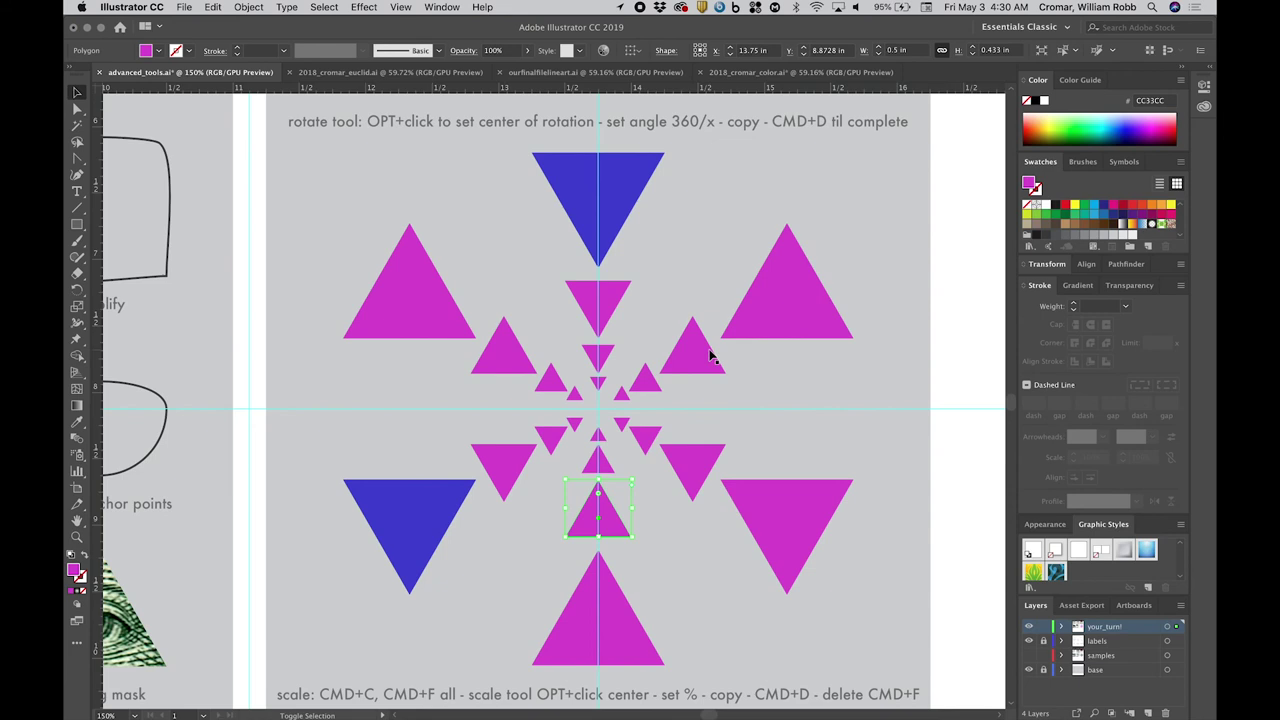
left_click(77, 423)
left_click(586, 176)
key("v")
left_click(560, 326)
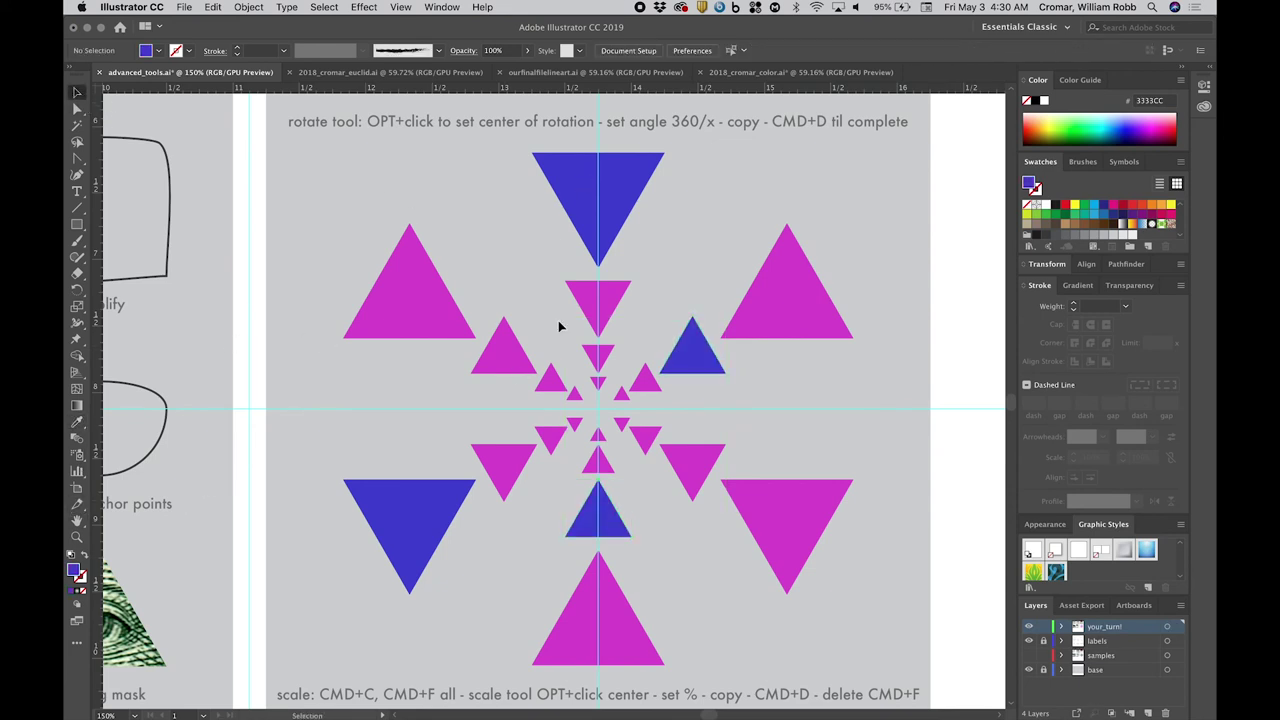
- Turn several small triangles near the centre blue using the Eyedropper
left_click(551, 380)
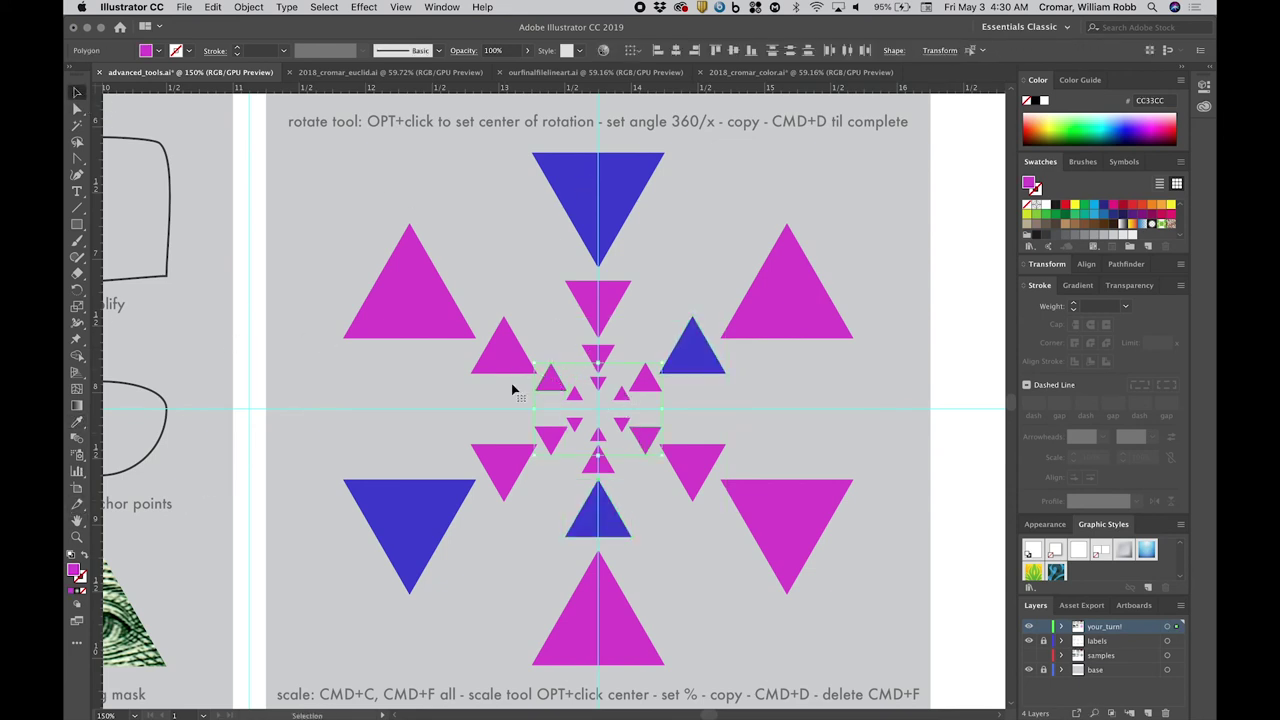
key("i")
left_click(414, 506)
key("v")
left_click(567, 388)
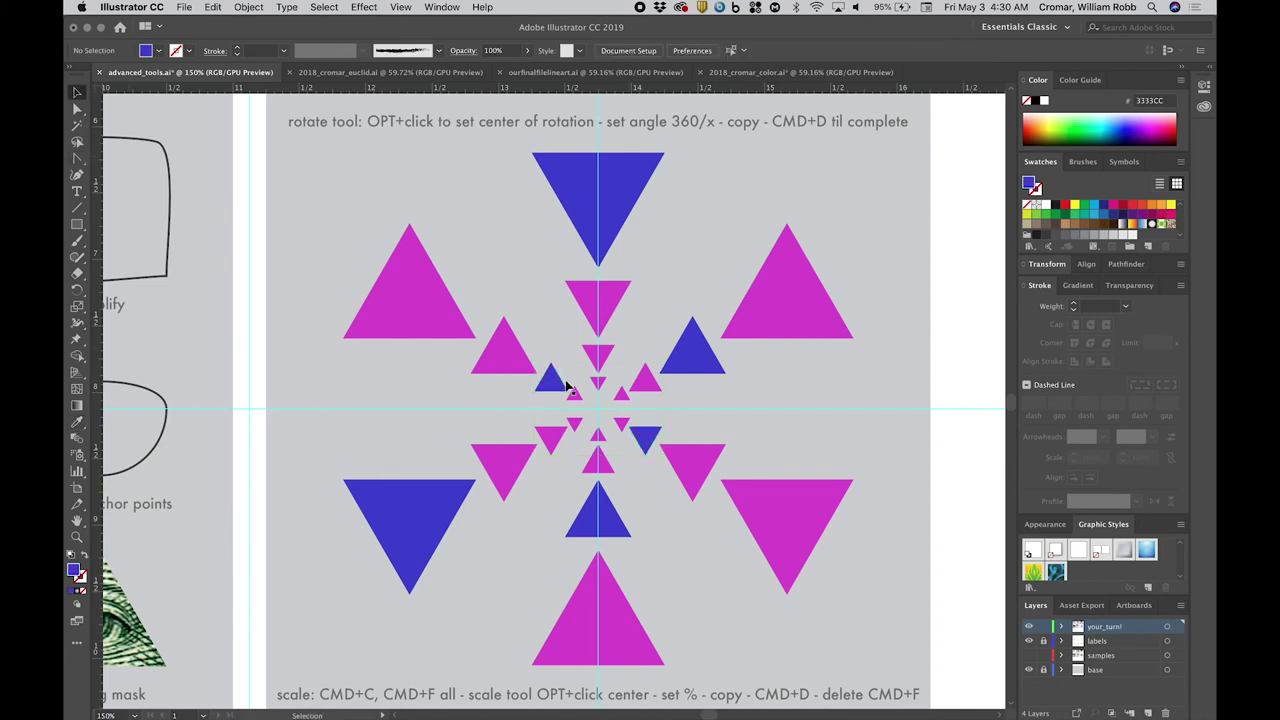
left_click(573, 423)
left_click(621, 393, "shift")
key("i")
left_click(402, 540)
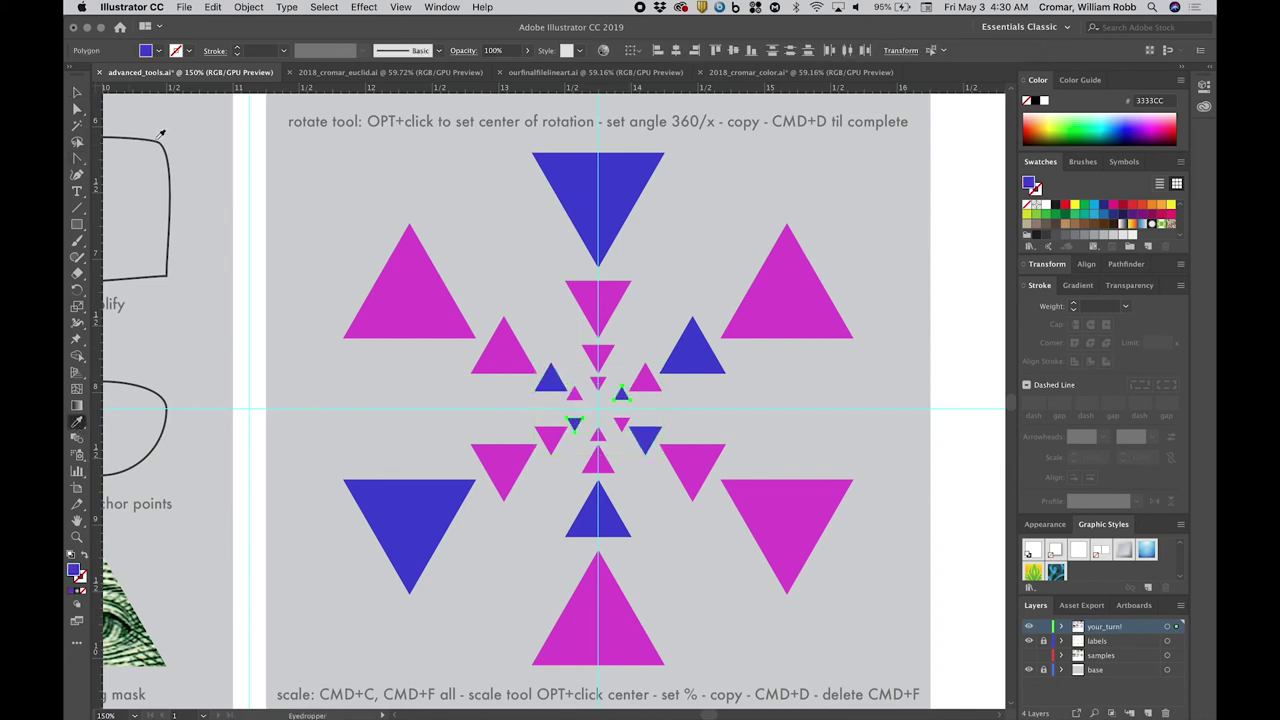
key("v")
- Fill the inner ring and the bottom-right triangle with green #33CC33
left_click_drag(475, 300, 705, 495)
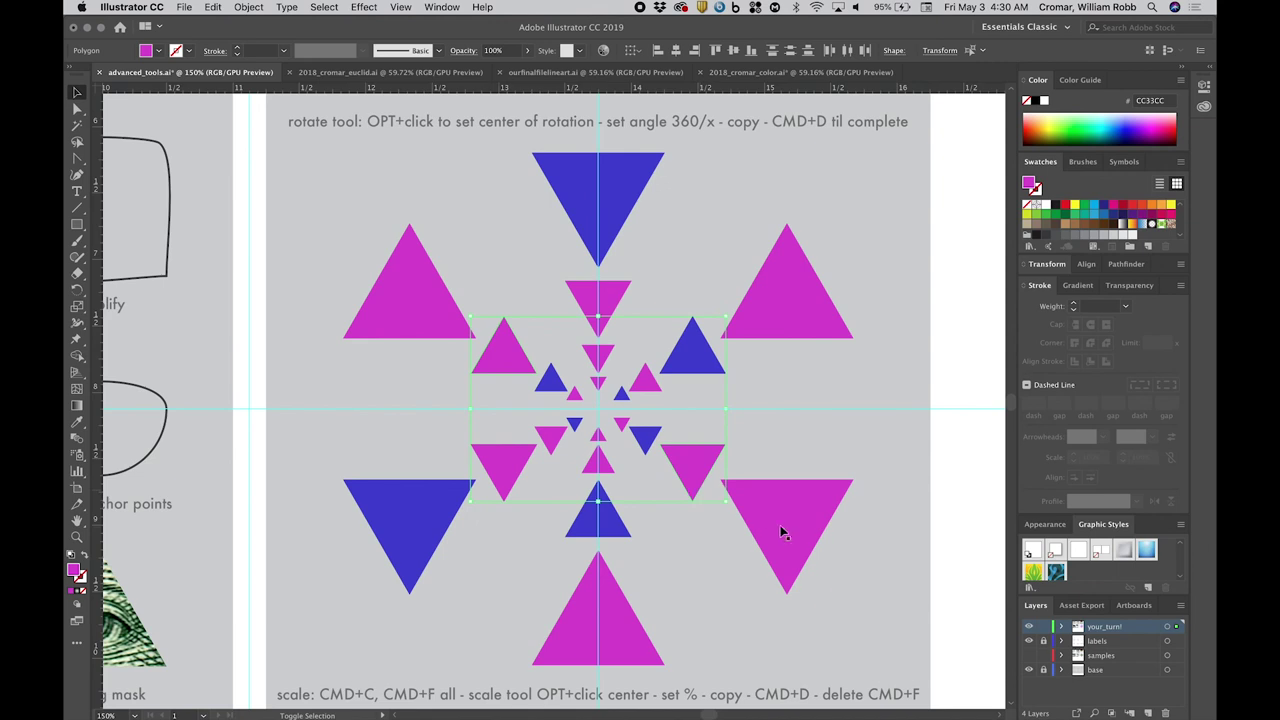
left_click(782, 533, "shift")
double_click(78, 570)
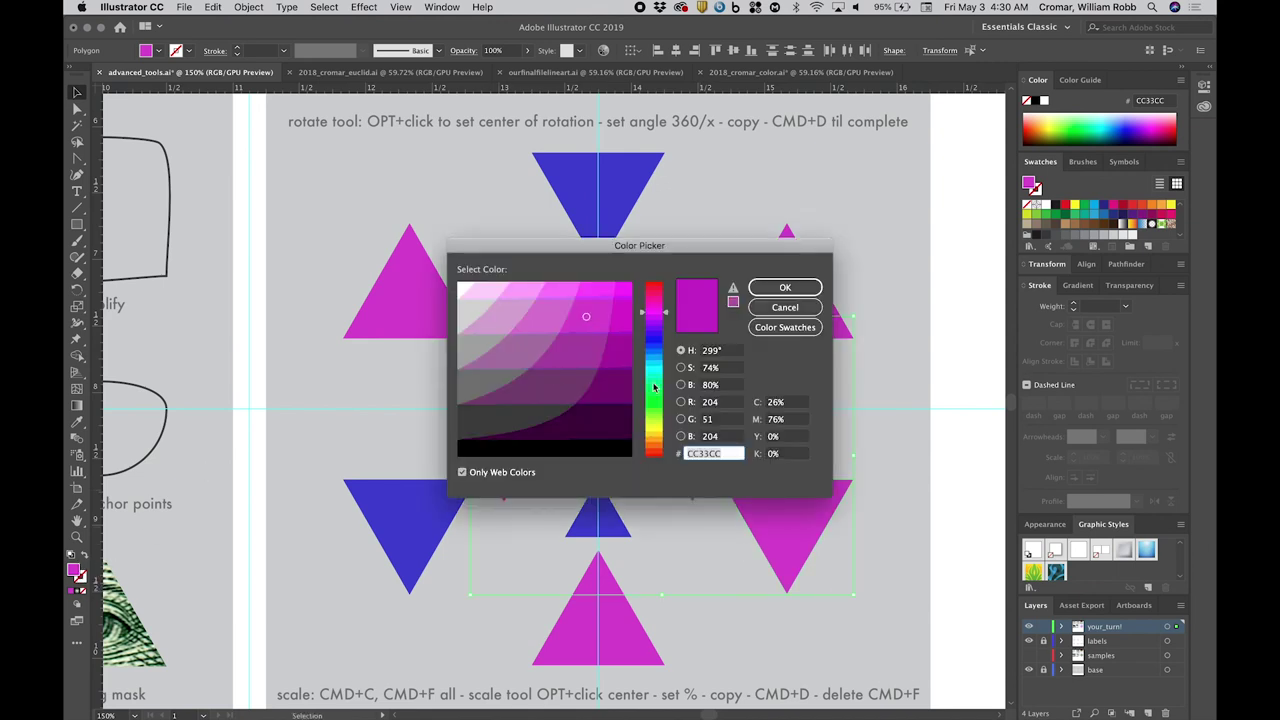
left_click(655, 387)
left_click(779, 286)
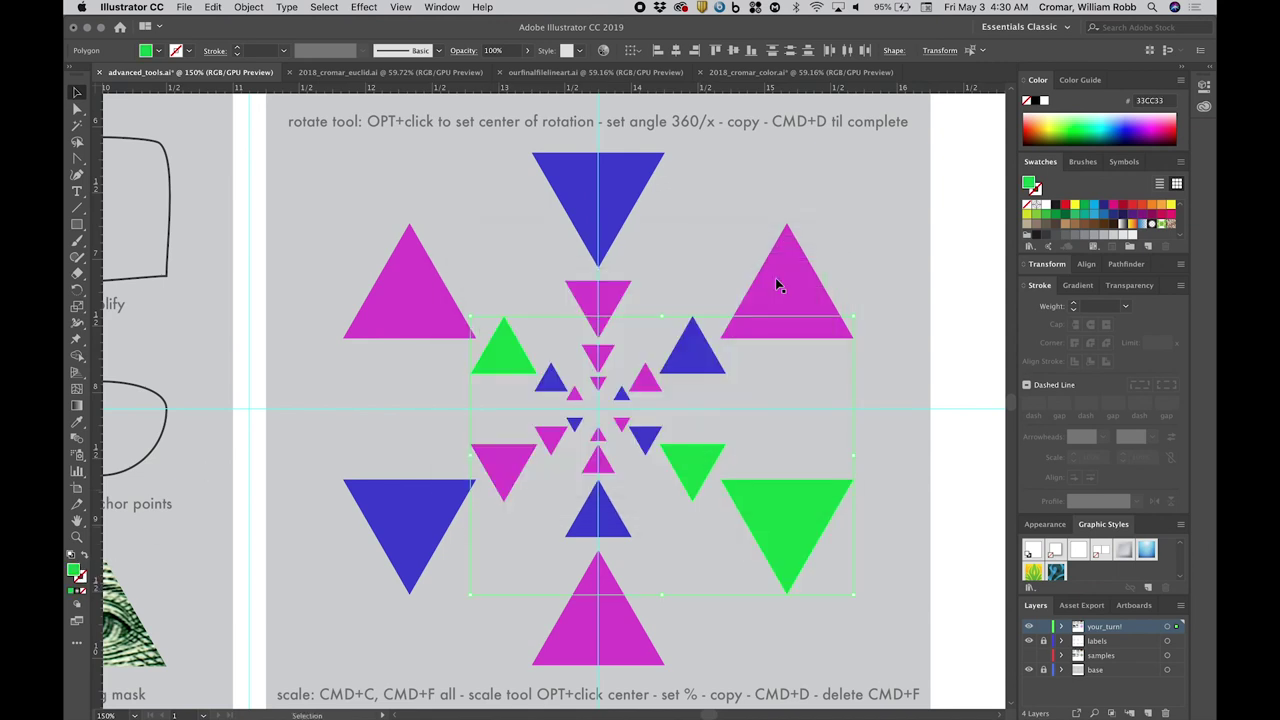
- Select four tiny magenta centre triangles for color sampling with the Eyedropper
left_click(580, 404)
left_click(598, 383, "shift")
left_click(599, 437, "shift")
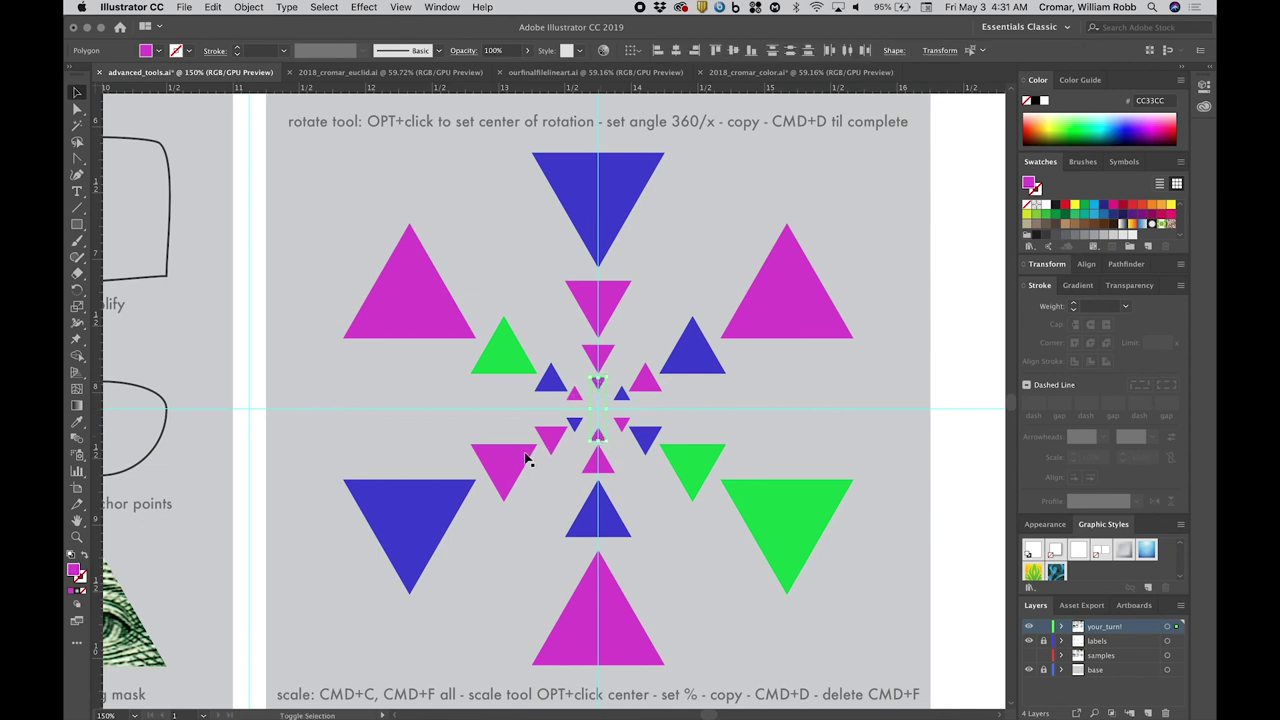
left_click(550, 438, "shift")
left_click(598, 352, "shift")
key("i")
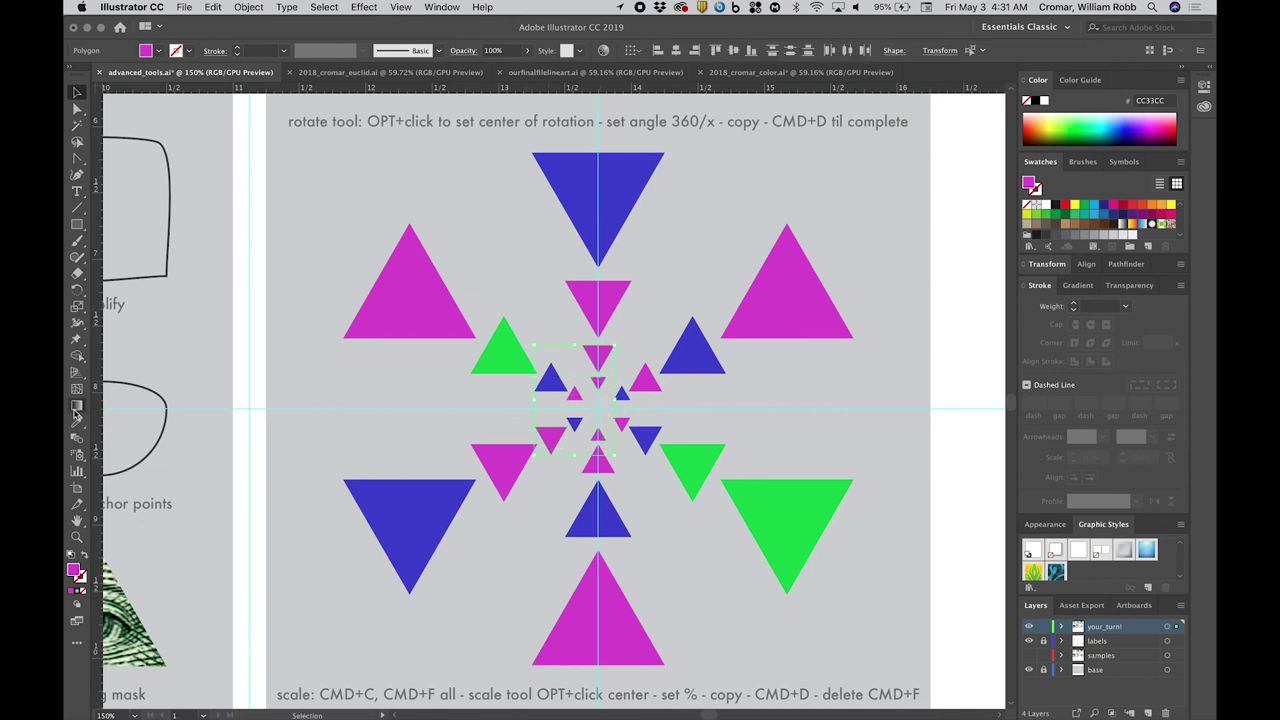